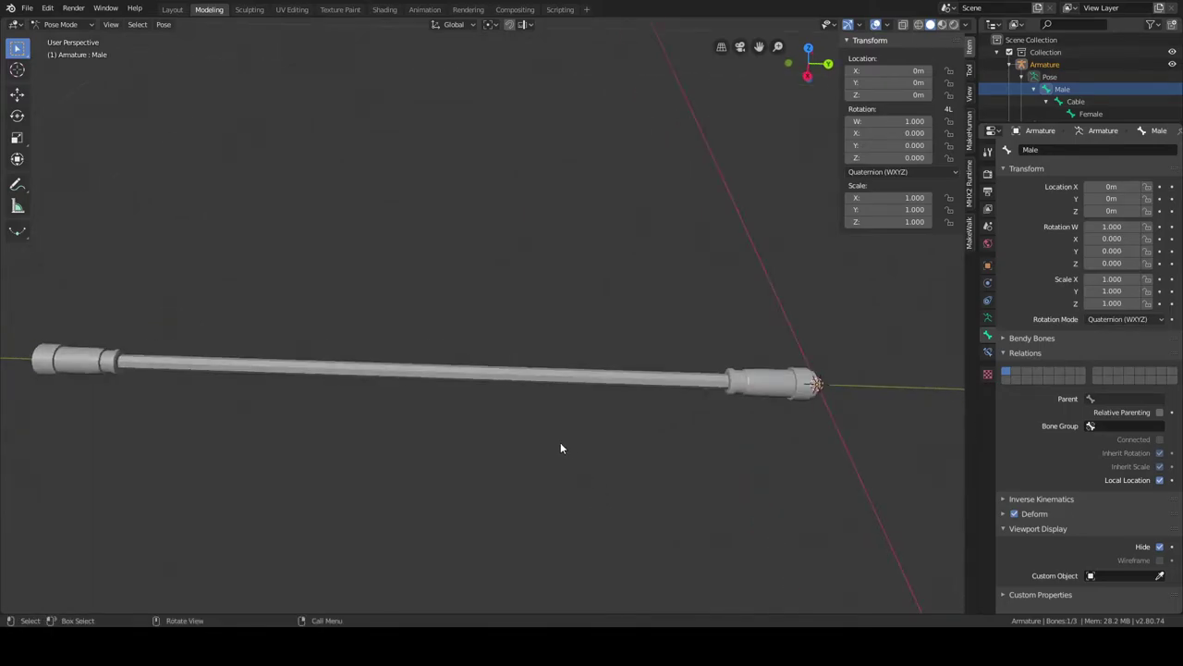
Orbit the view so the cable runs horizontally and unhide the Male bone's box shape.
middle_click_drag(561, 448, 633, 452)
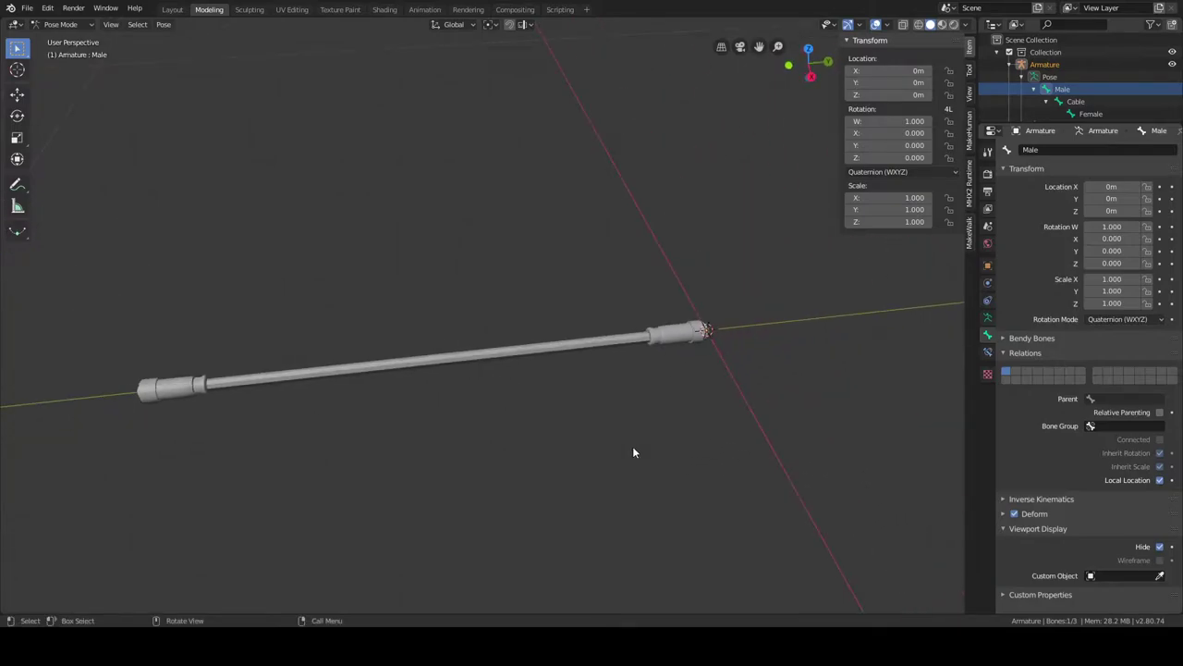
scroll(633, 452, "down", 1)
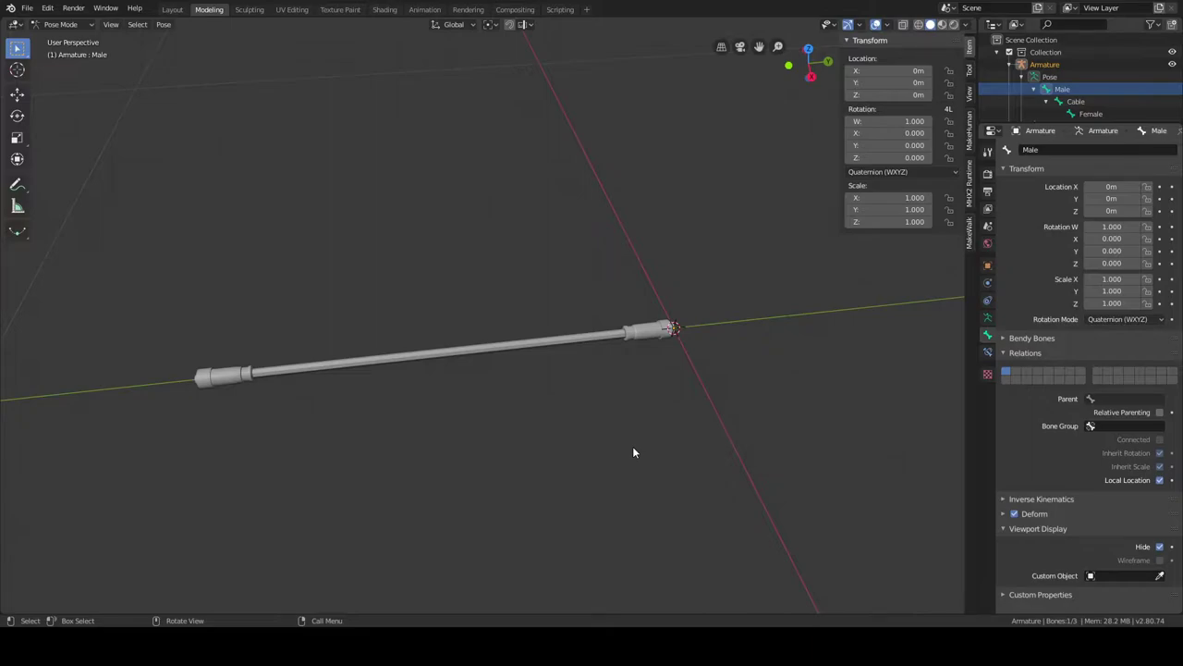
scroll(607, 407, "up", 3)
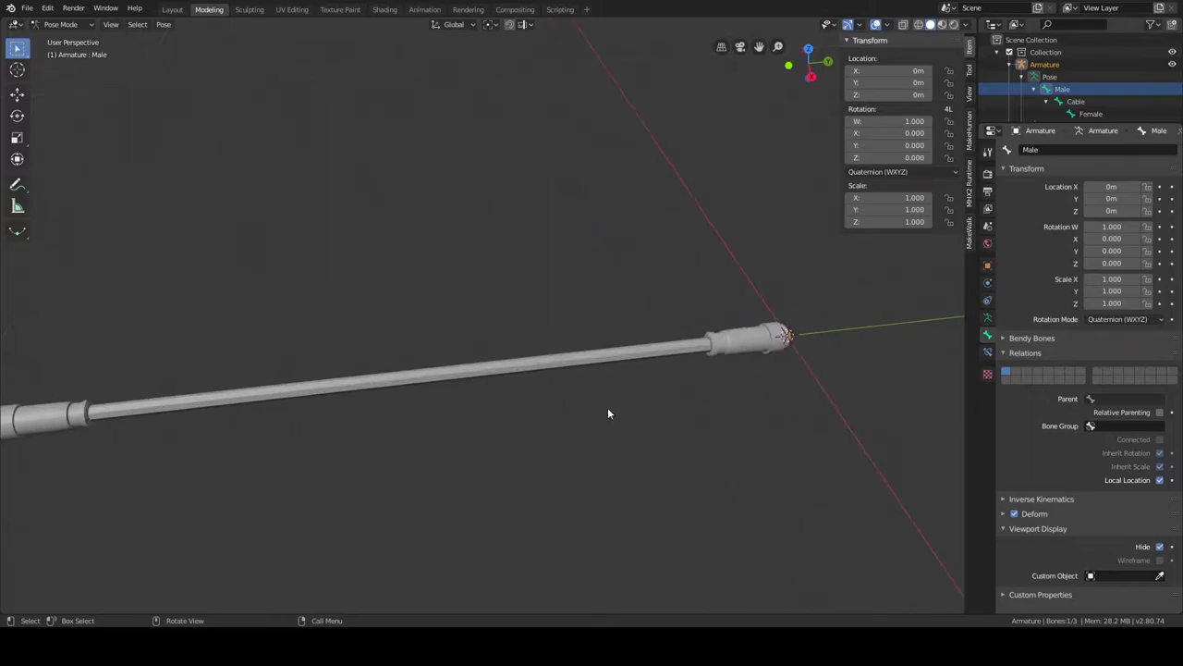
scroll(685, 408, "down", 2)
mouse_move(684, 407)
middle_mouse_down()
mouse_move(657, 415)
mouse_move(694, 417)
mouse_move(657, 417)
mouse_move(690, 419)
middle_mouse_up()
scroll(694, 418, "up", 2)
scroll(688, 420, "down", 1)
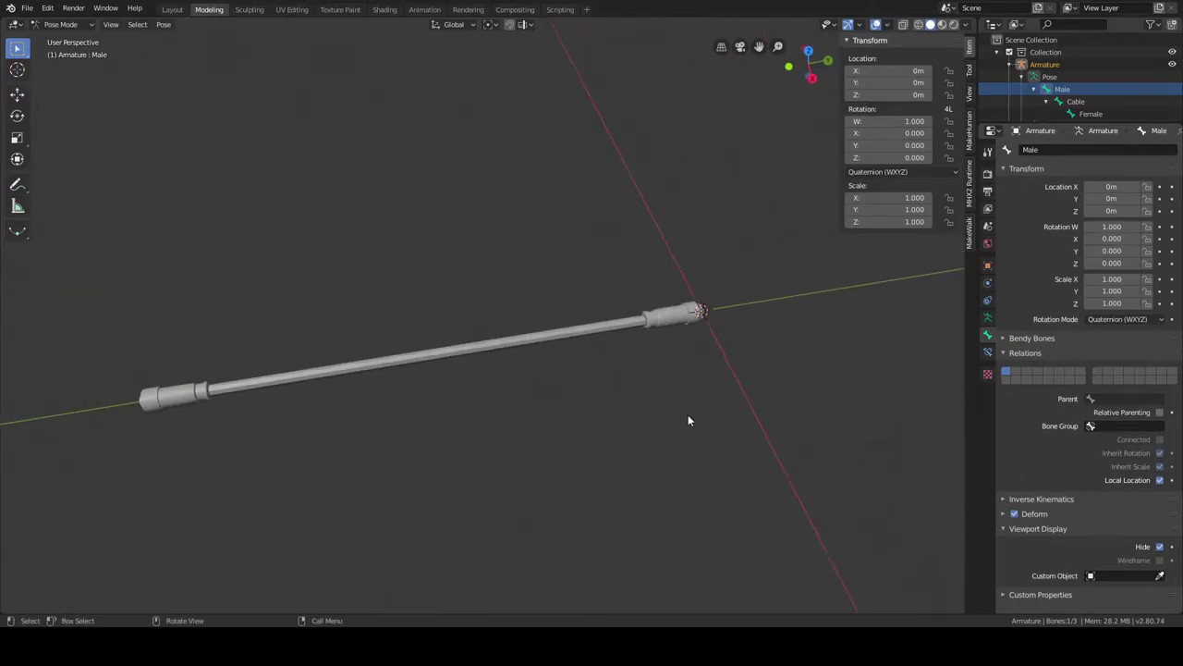
middle_click_drag(568, 185, 671, 234)
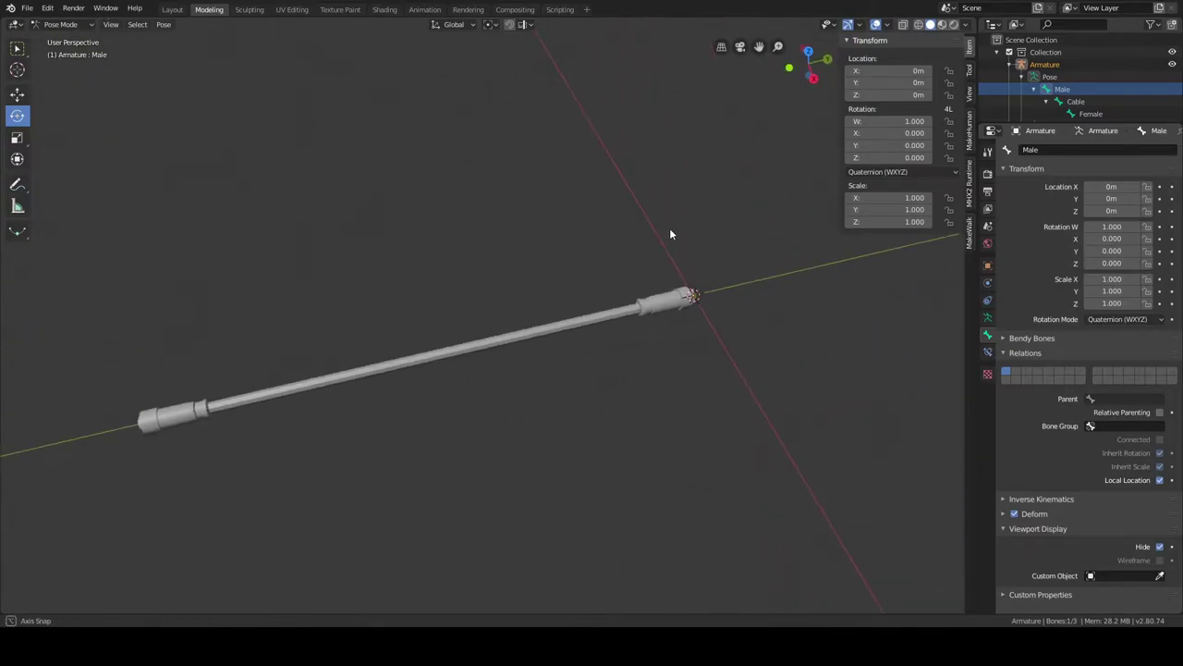
left_click(1161, 550)
left_click(1161, 550)
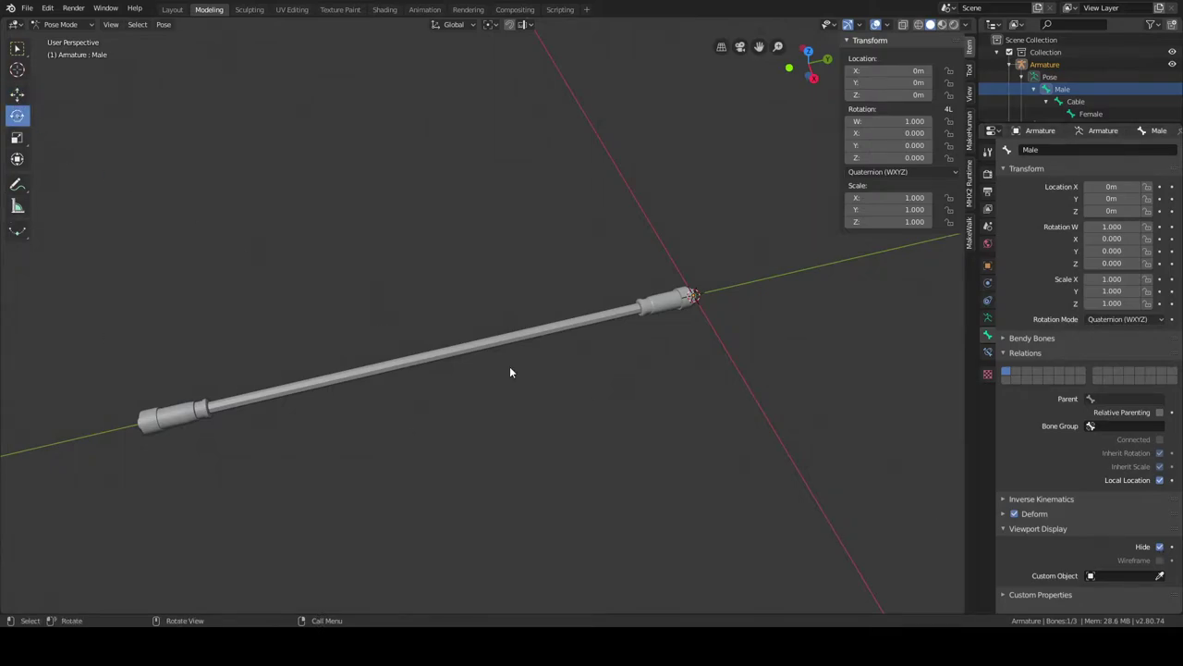
left_click(1162, 549)
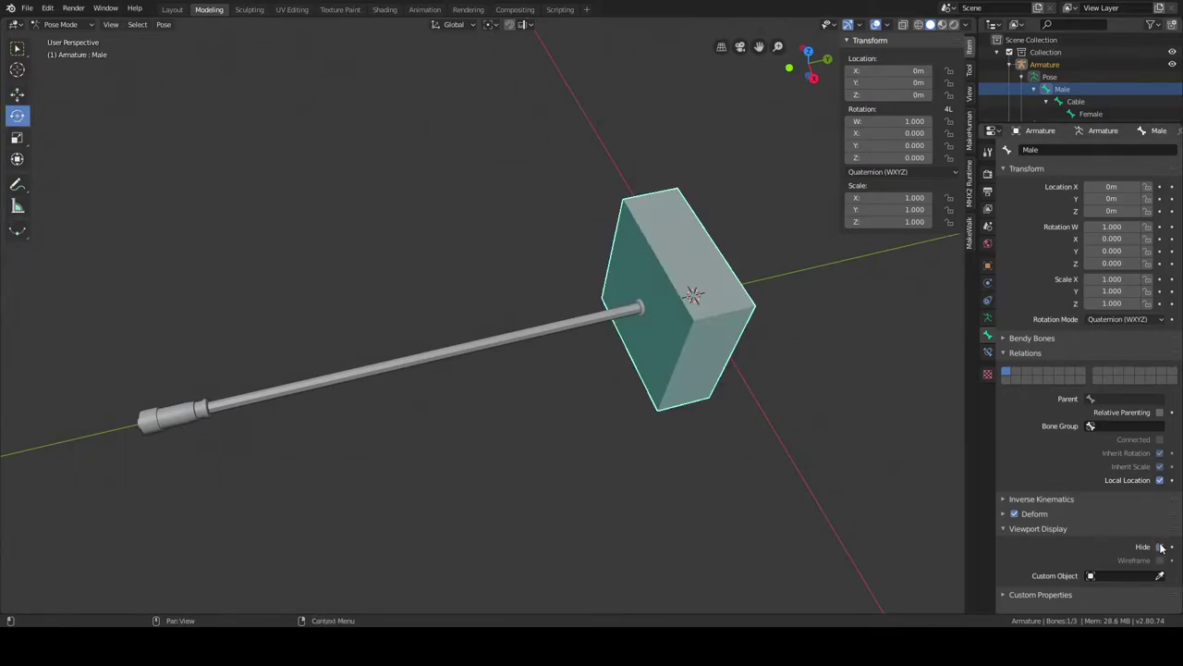
With the Rotate tool, trackball-rotate the Male bone to start bending the connector end.
left_click(17, 116)
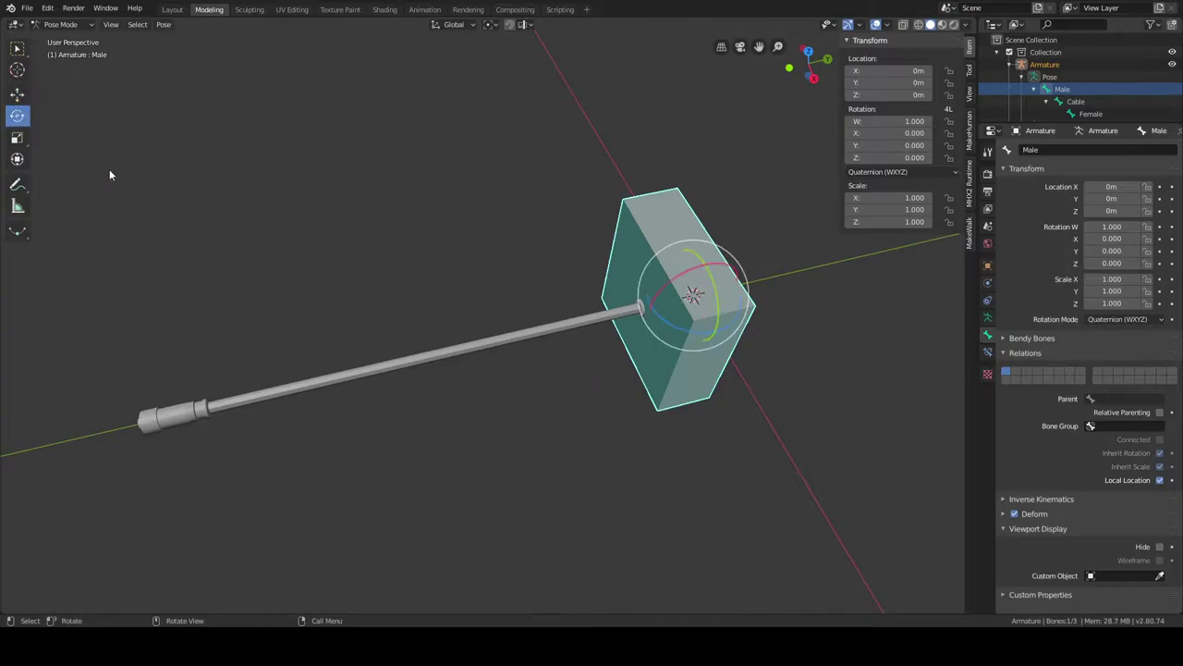
left_click(1160, 548)
middle_click_drag(828, 442, 601, 320)
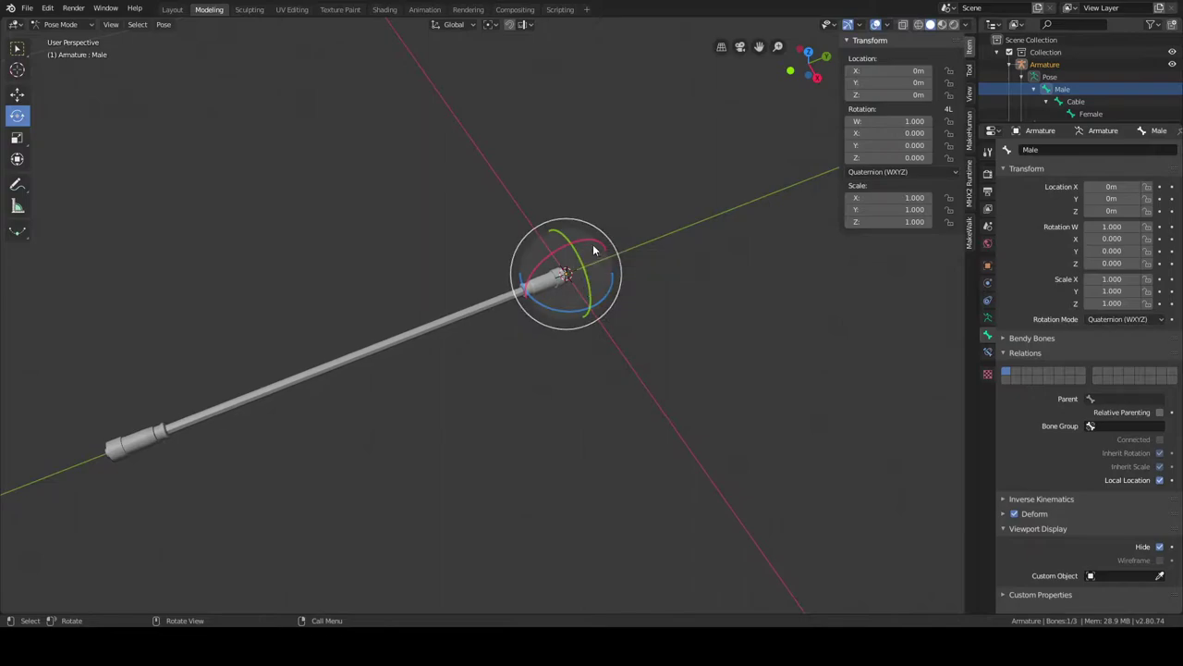
middle_click_drag(647, 300, 551, 251)
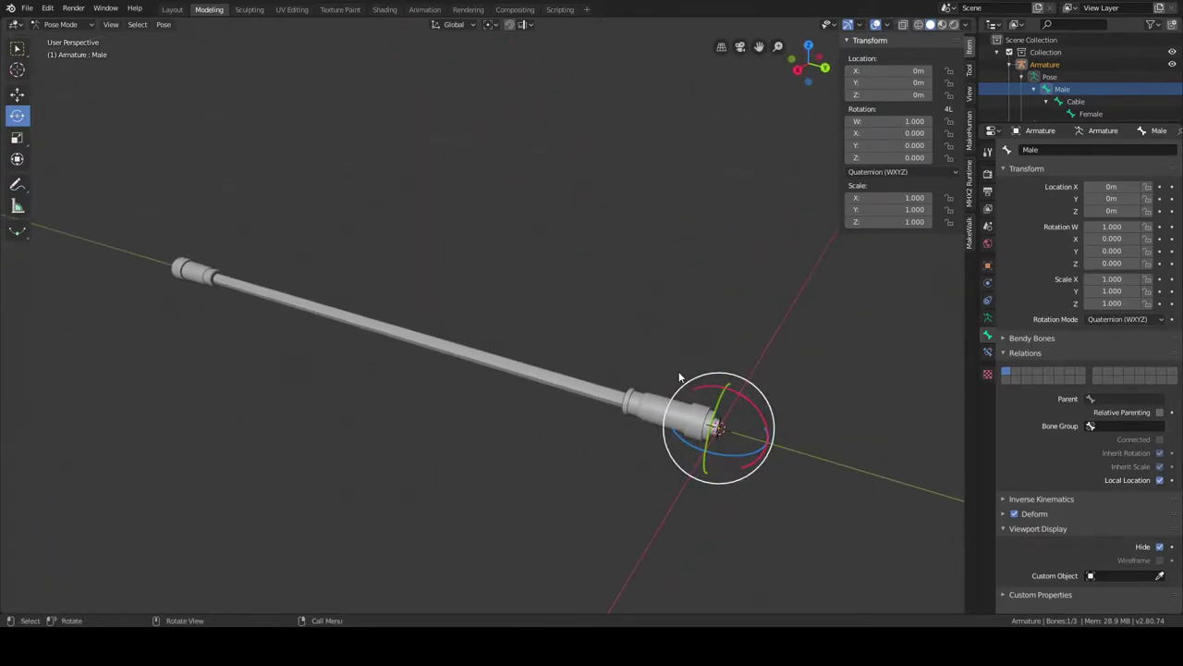
left_click(1161, 548)
left_click(1163, 548)
left_click(1160, 547)
left_click_drag(750, 456, 766, 477)
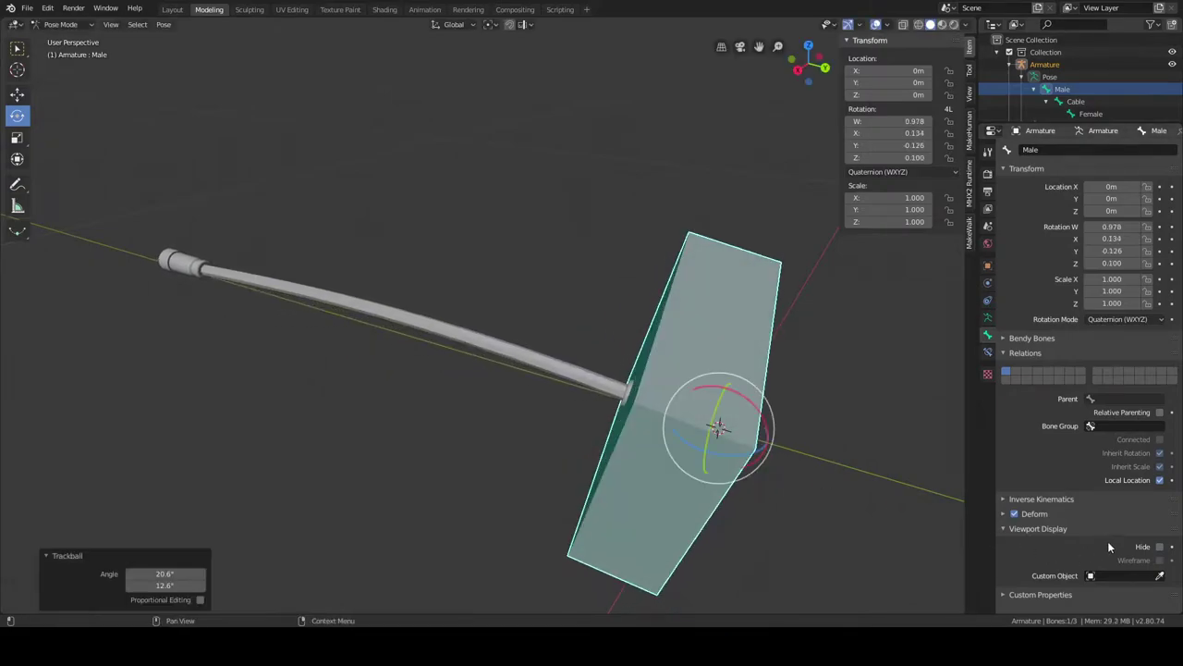
left_click(1159, 547)
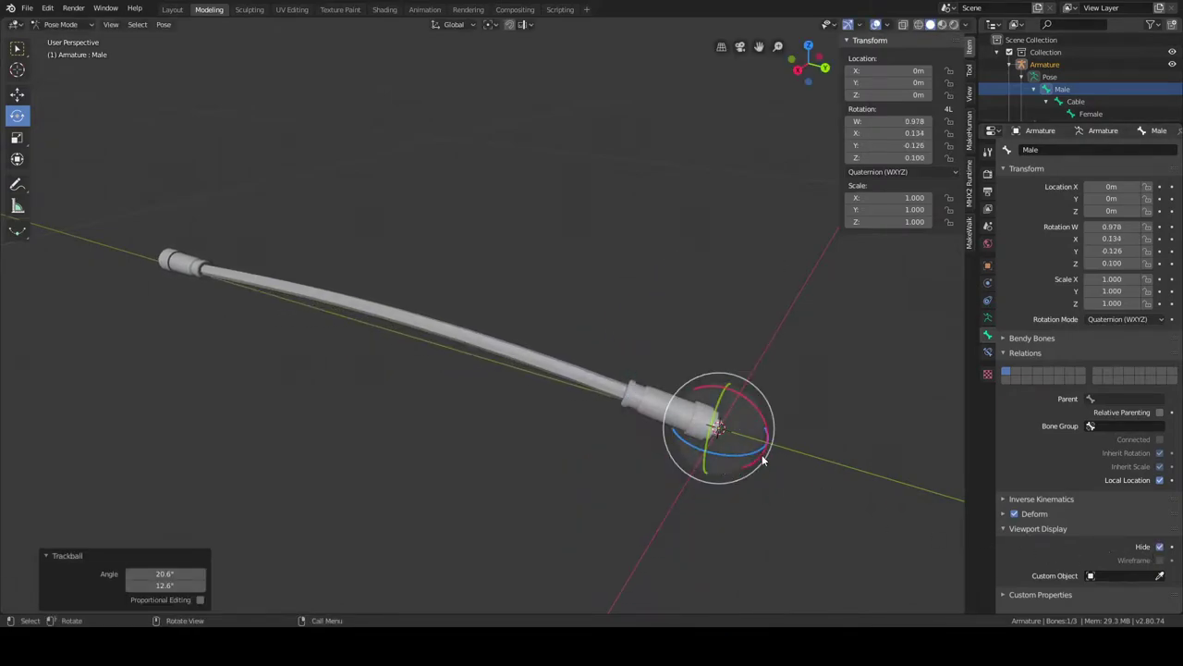
Rotate the Male bone further to quaternion W 0.891, X -0.151, Y -0.293, Z -0.312, then hide it.
middle_click_drag(732, 462, 621, 534)
left_click(1161, 546)
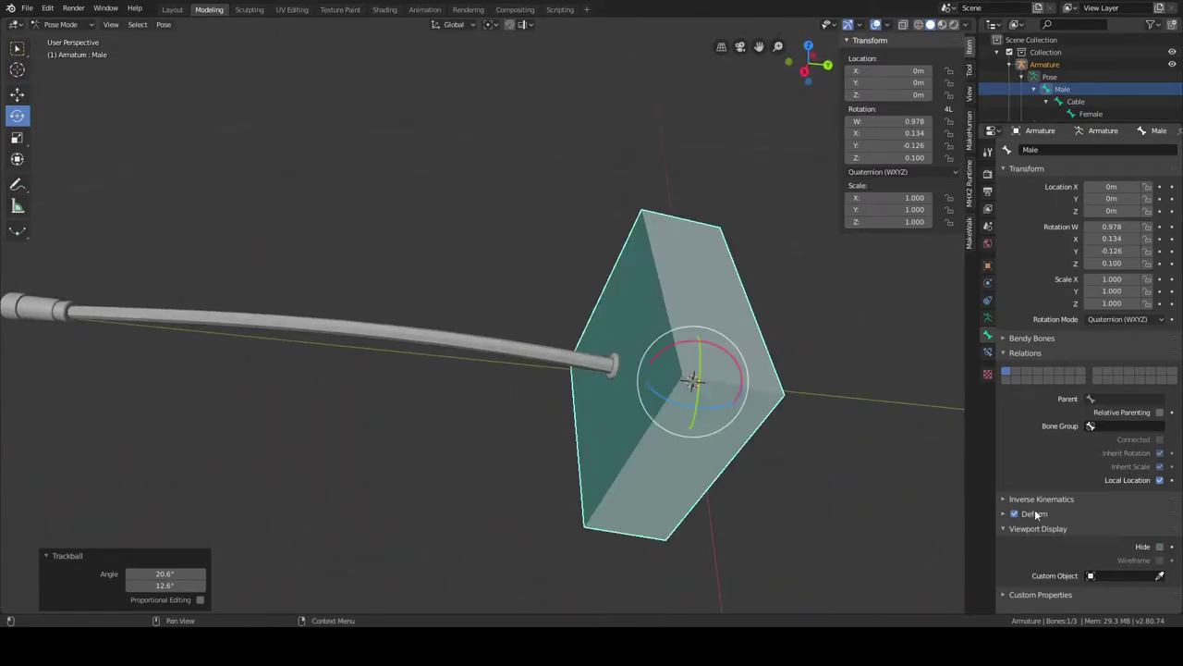
left_click_drag(720, 415, 943, 416)
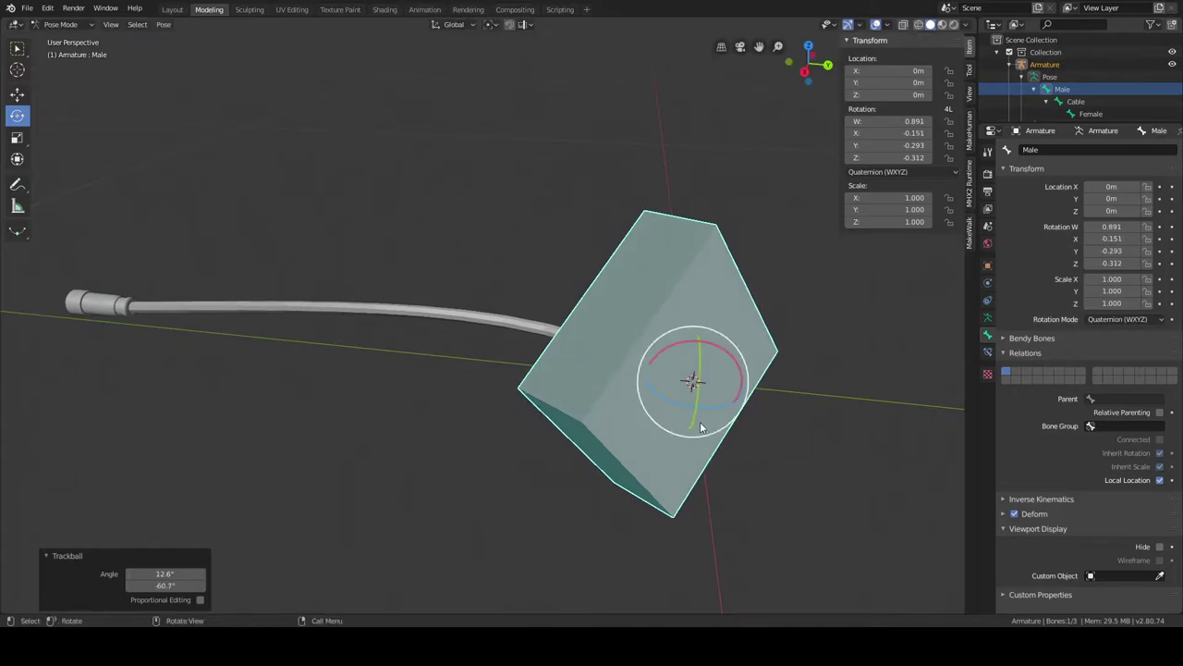
left_click(1161, 546)
middle_click_drag(786, 518, 757, 505)
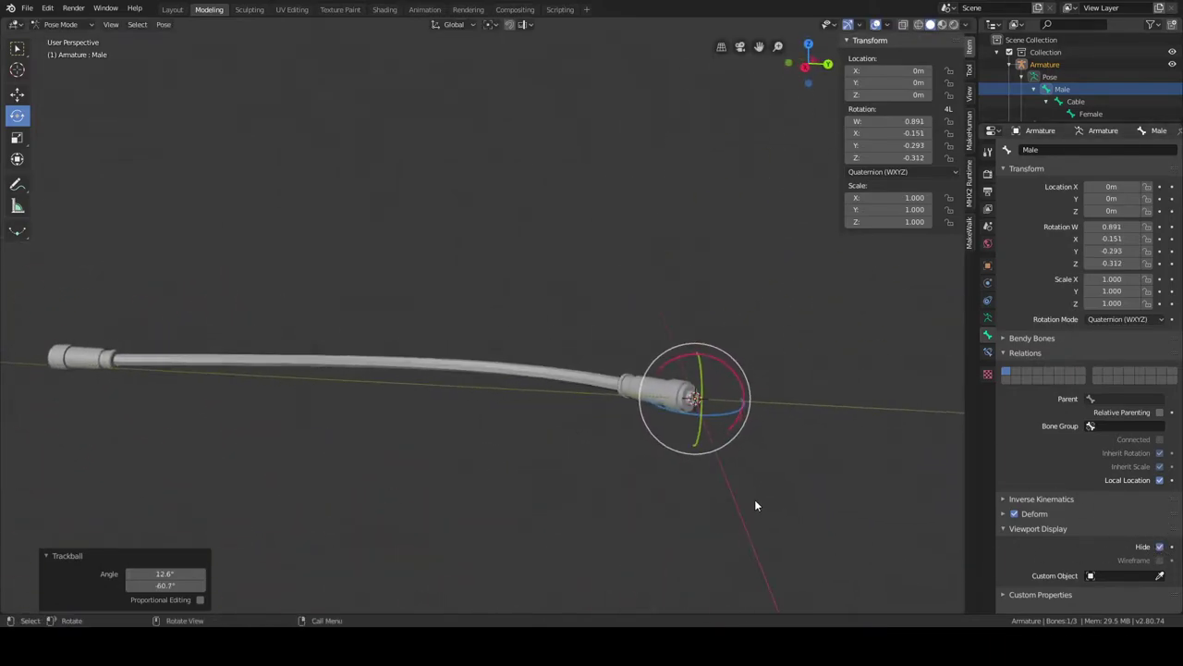
Drag the Male bone's Z arrow up to 0.0596 m, then hide its box shape again.
left_click(22, 102)
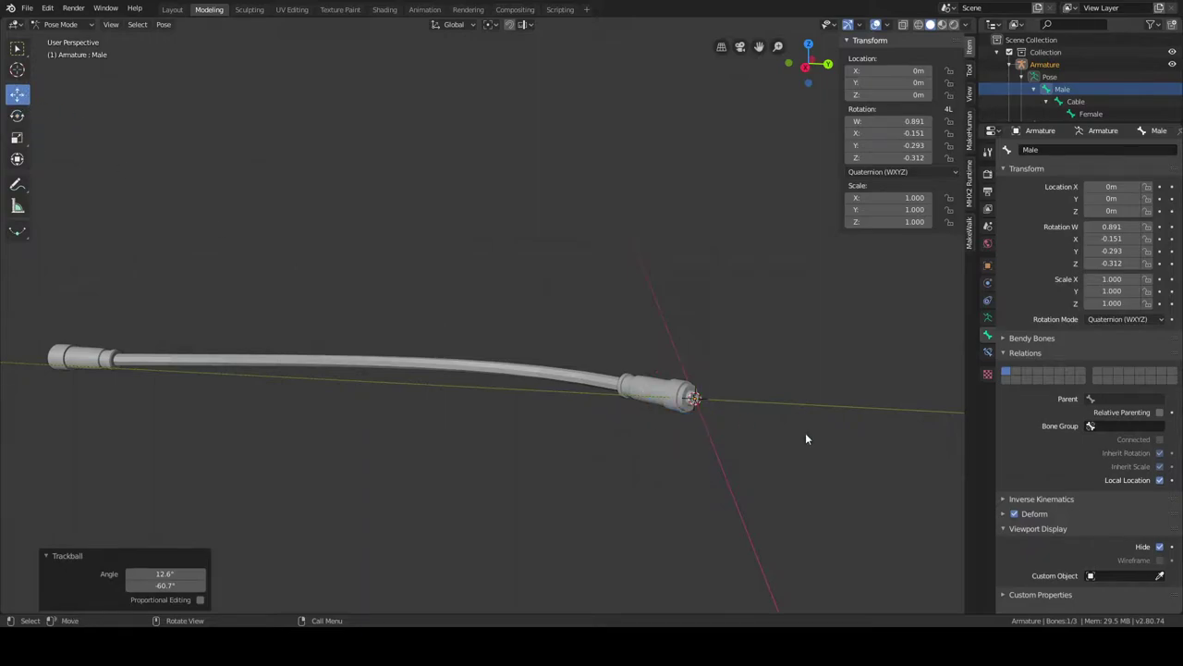
left_click(1160, 546)
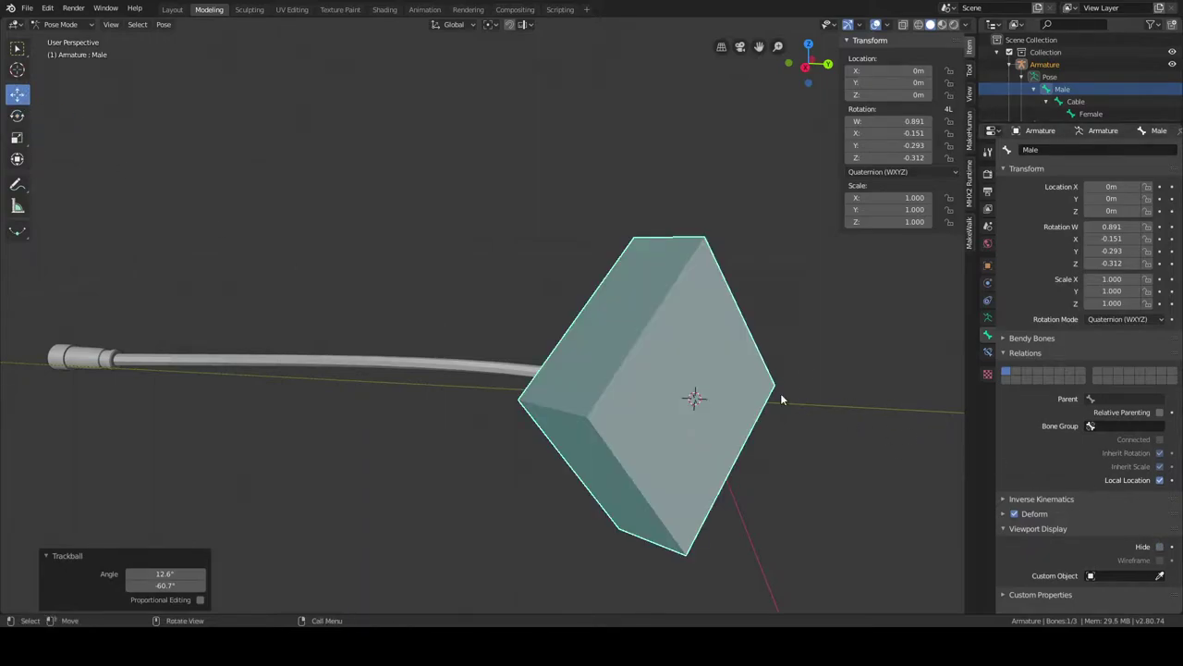
left_click(16, 115)
left_click(16, 93)
left_click_drag(700, 365, 700, 279)
left_click(1160, 547)
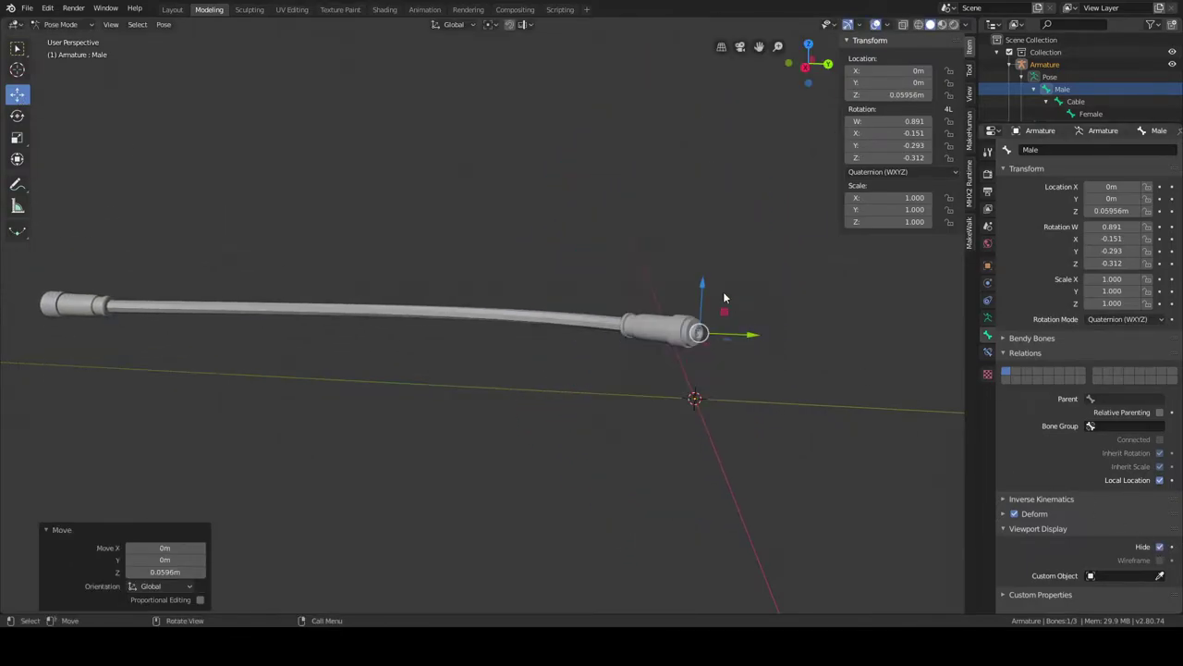
middle_click_drag(609, 395, 534, 392)
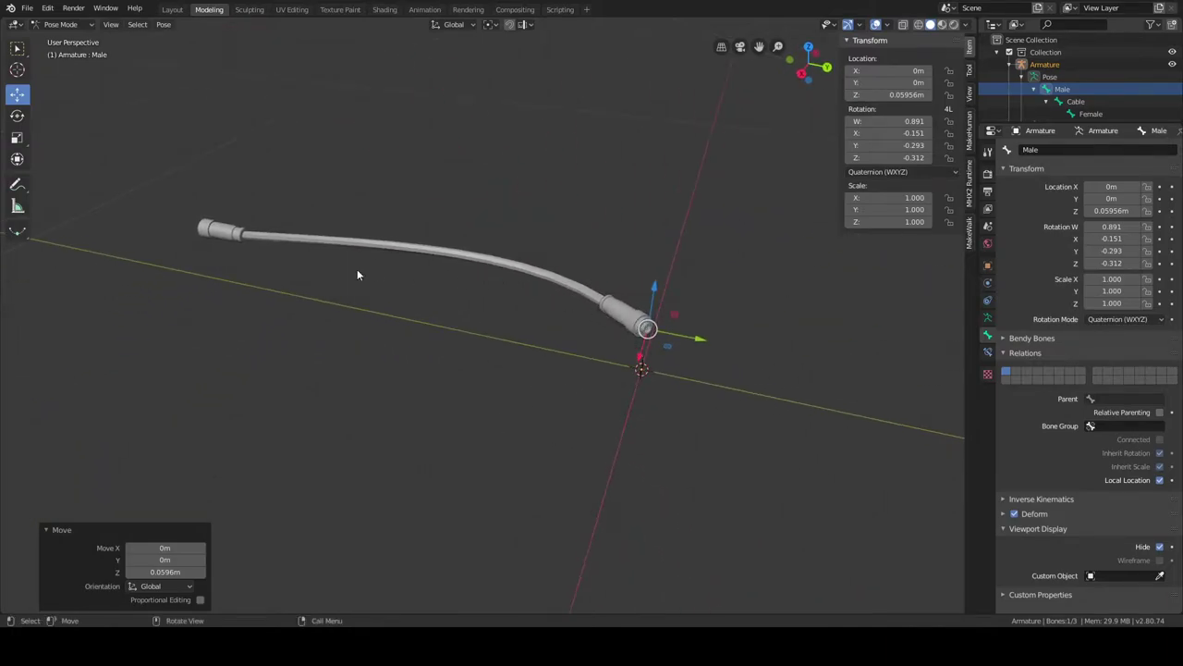
middle_click_drag(482, 450, 588, 388)
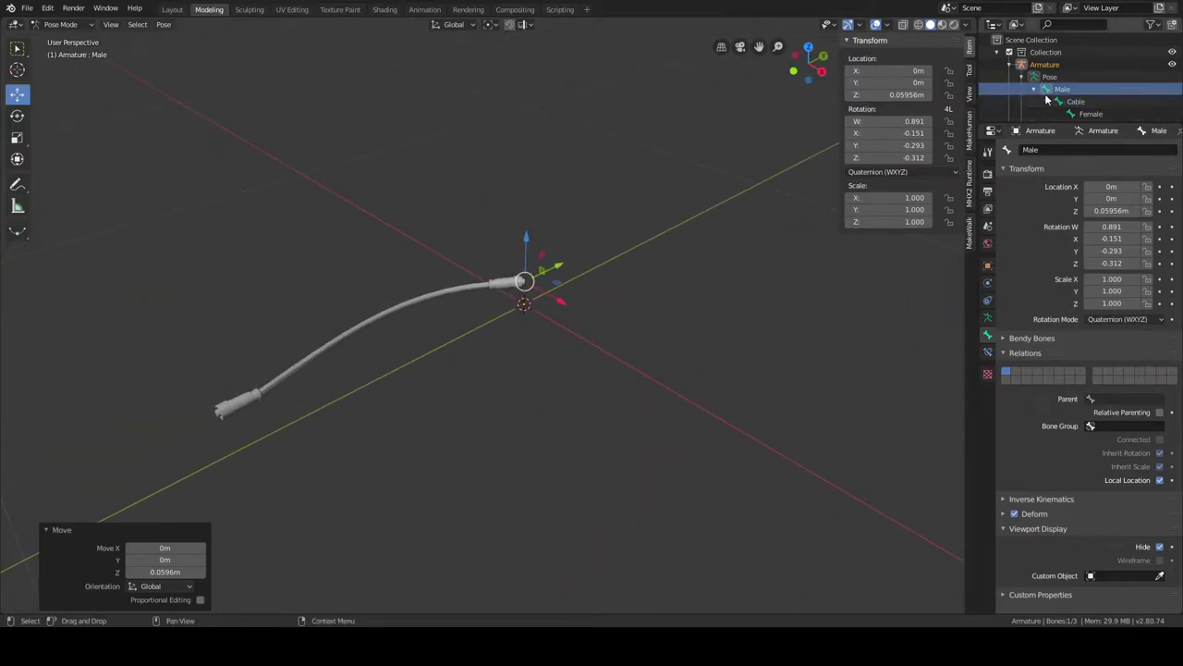
Make the Female bone active via the Outliner and Edit Mode, then return to Pose Mode.
scroll(1047, 99, "down", 3)
left_click(1089, 63)
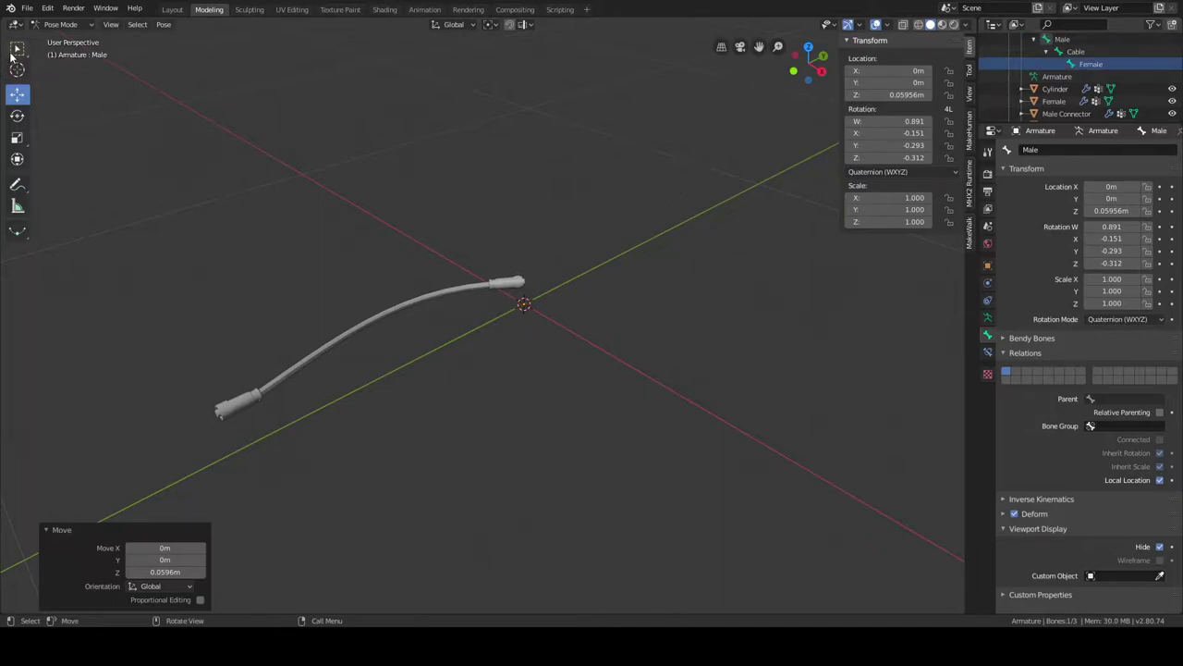
scroll(1109, 62, "up", 3)
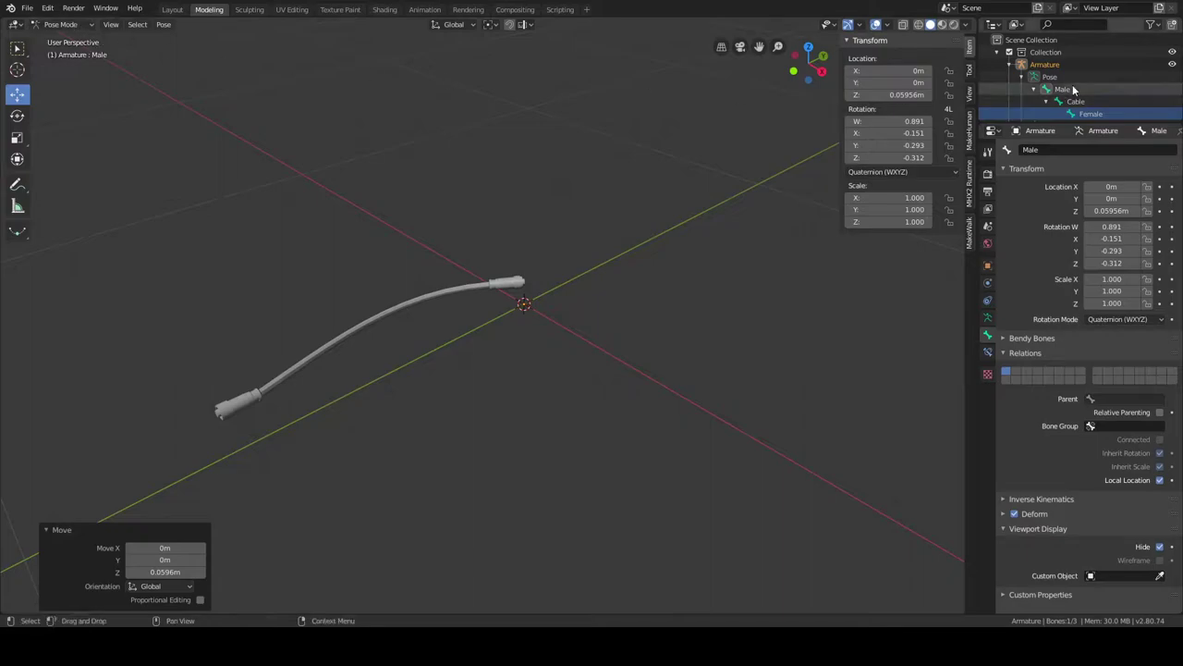
scroll(1065, 82, "down", 3)
key("Tab")
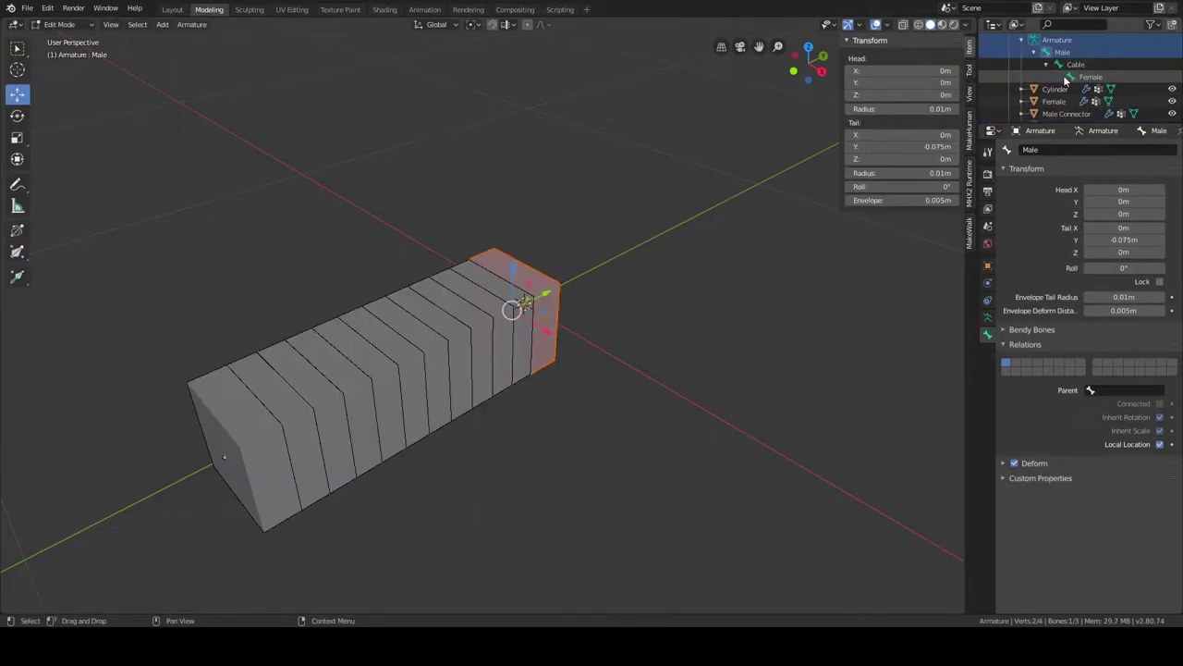
left_click(1089, 61)
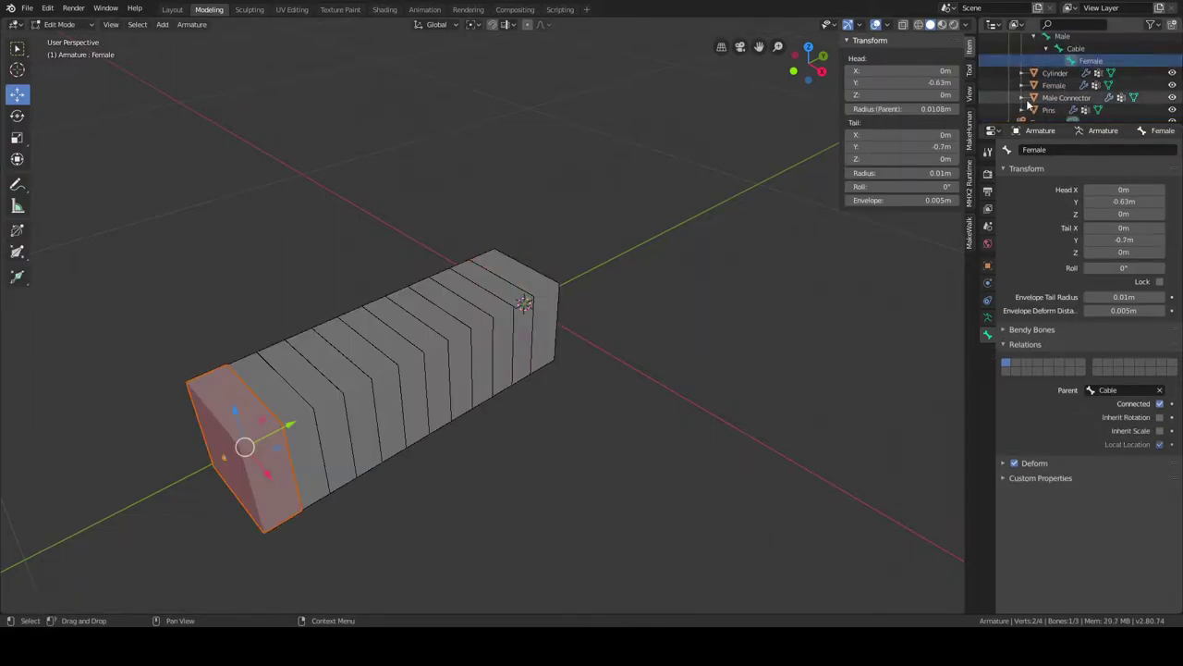
scroll(1068, 102, "up", 2)
scroll(1068, 101, "up", 2)
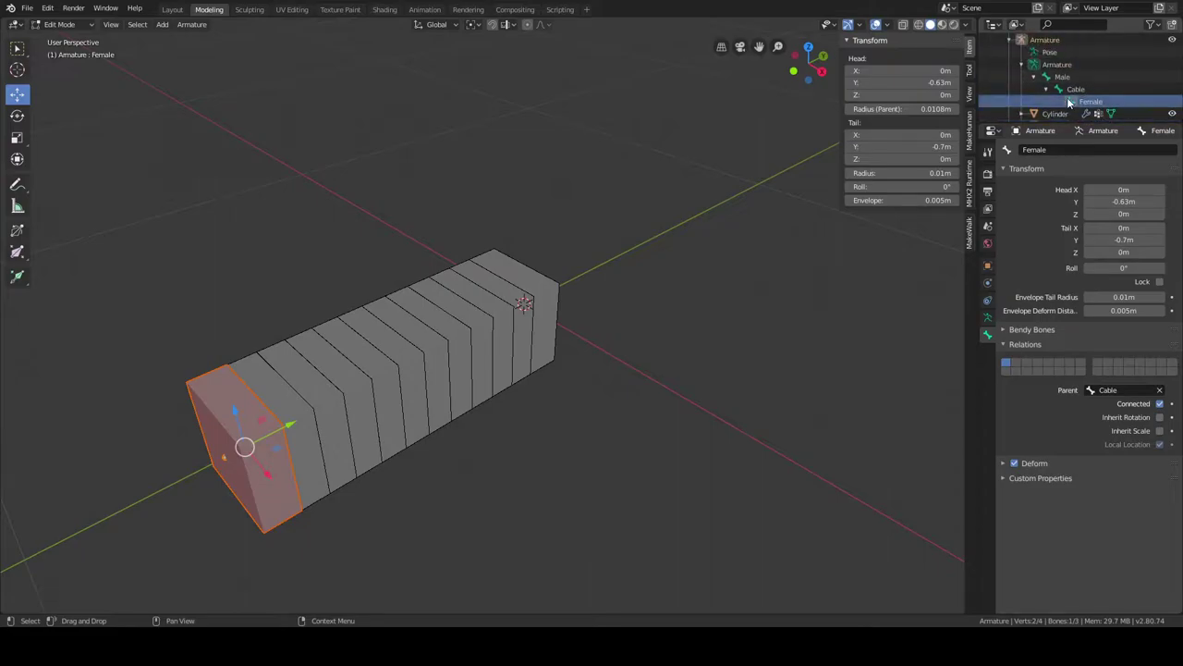
left_click(77, 27)
left_click(72, 61)
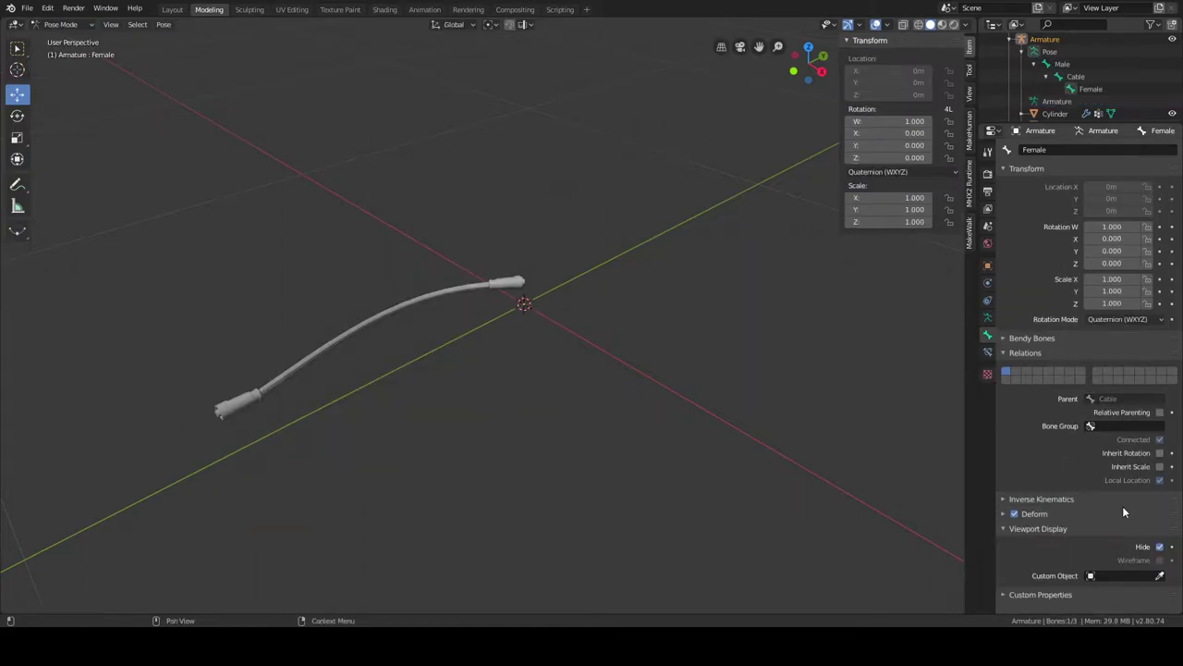
Unhide the Female bone's box and rotate it about 45.4° around X.
left_click(1161, 547)
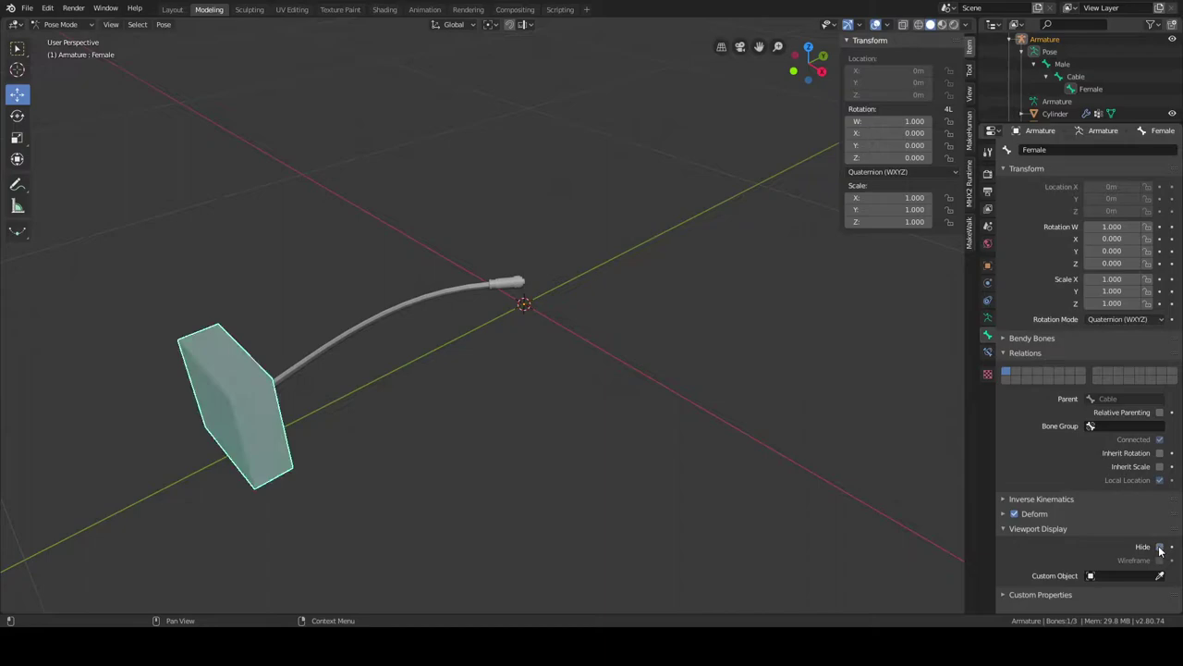
left_click(16, 115)
middle_click_drag(278, 305, 244, 335)
left_click_drag(194, 336, 171, 352)
middle_click_drag(171, 351, 288, 357)
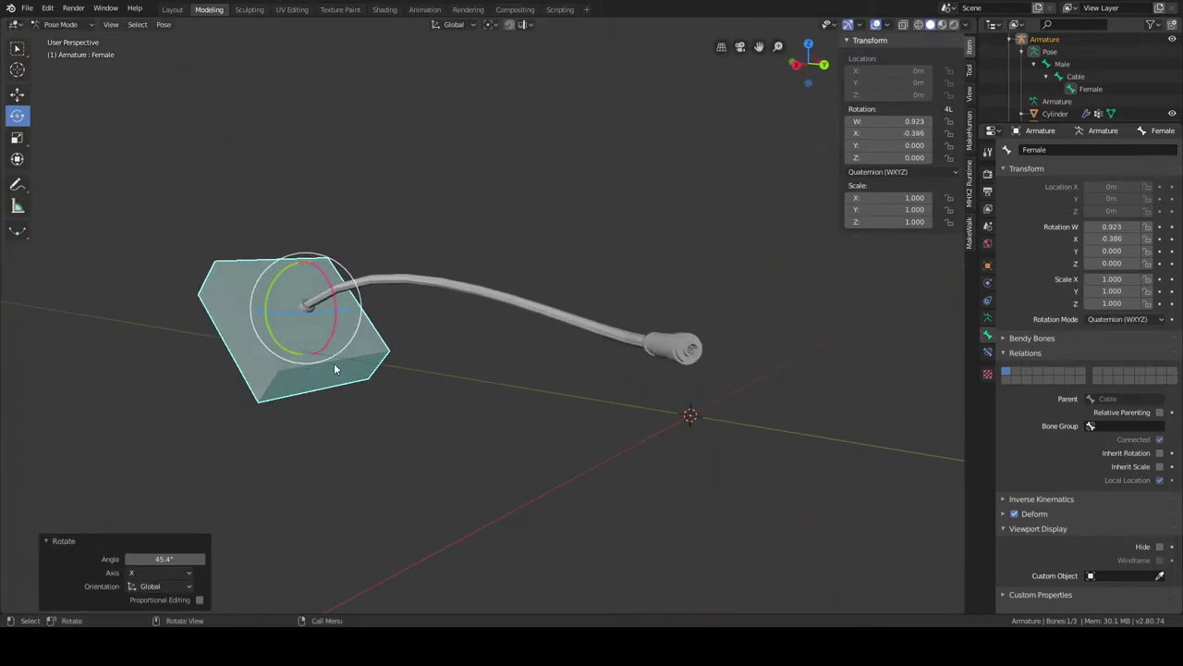
middle_click_drag(418, 386, 742, 396, "shift")
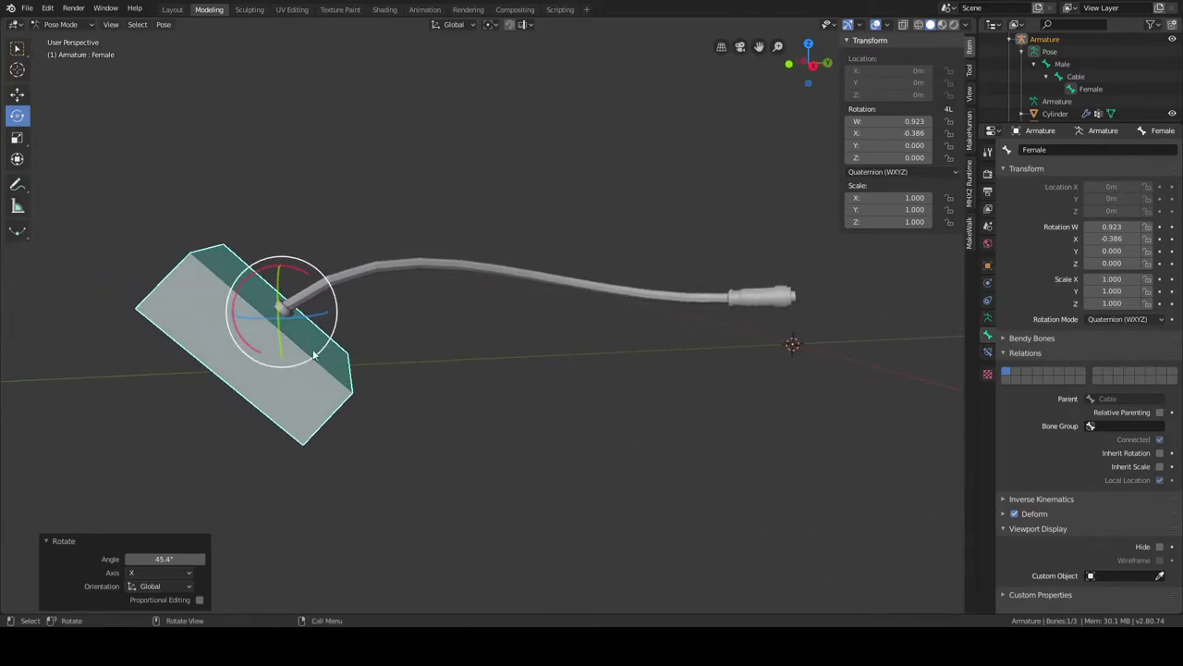
left_click(205, 316)
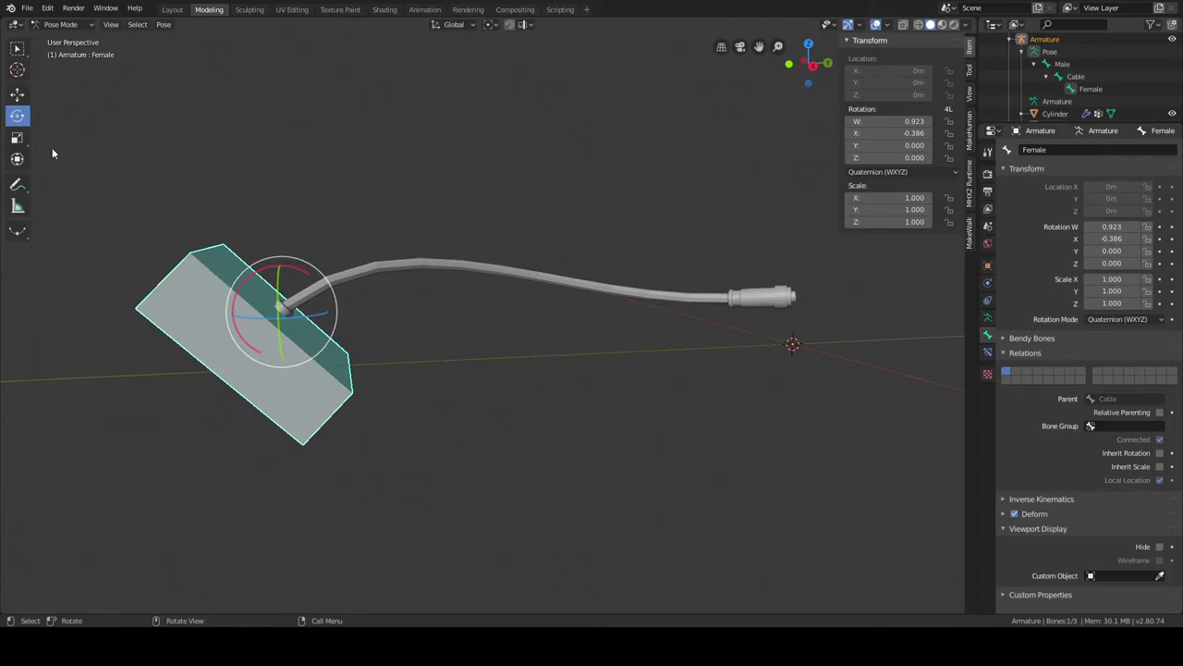
Nudge the Female bone along X and rotate it with R+Y and R+Z.
left_click(17, 97)
left_click_drag(282, 265, 274, 201)
key("r")
key("y")
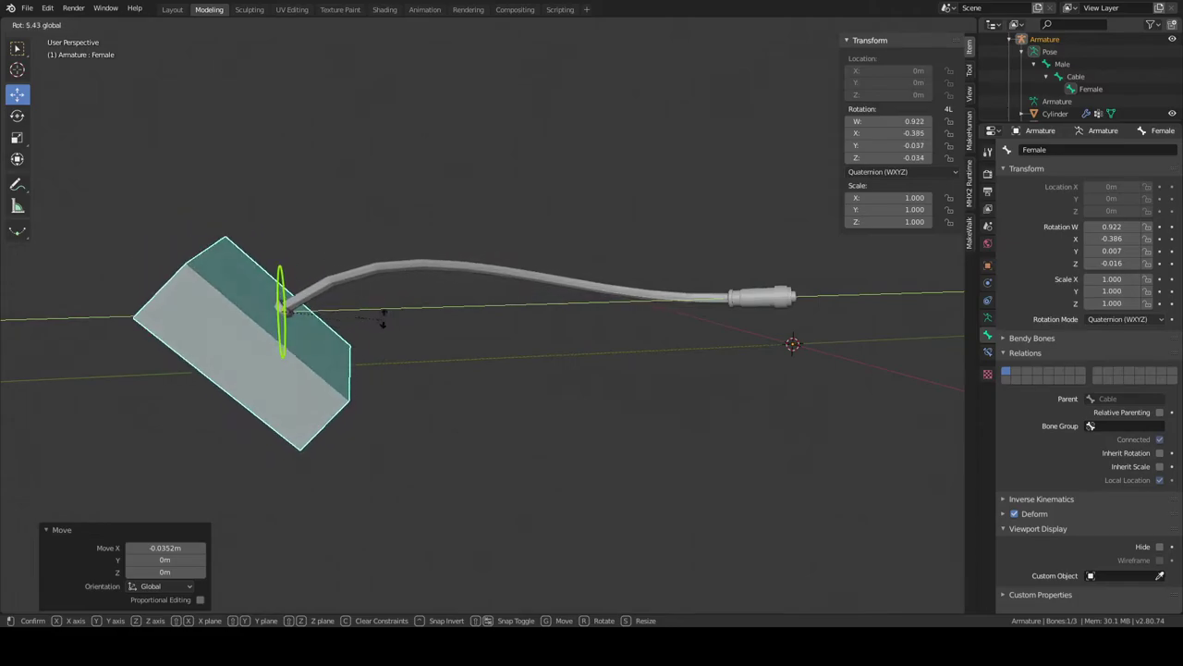
right_click(285, 265)
left_click_drag(281, 265, 301, 280)
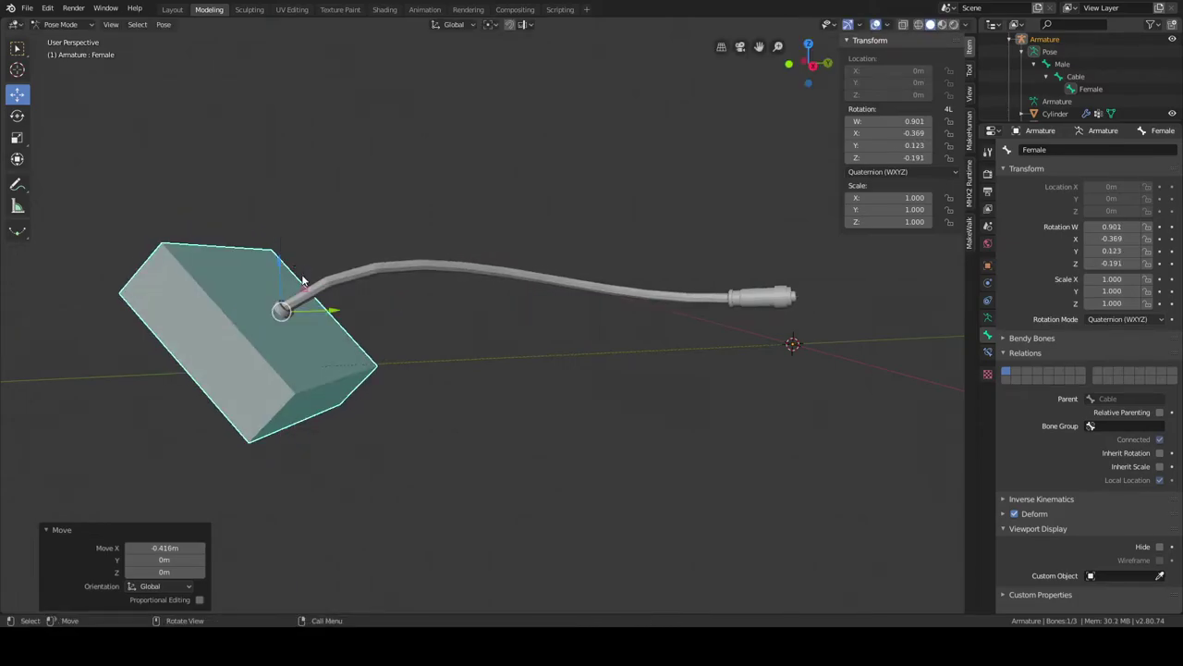
key("r")
key("z")
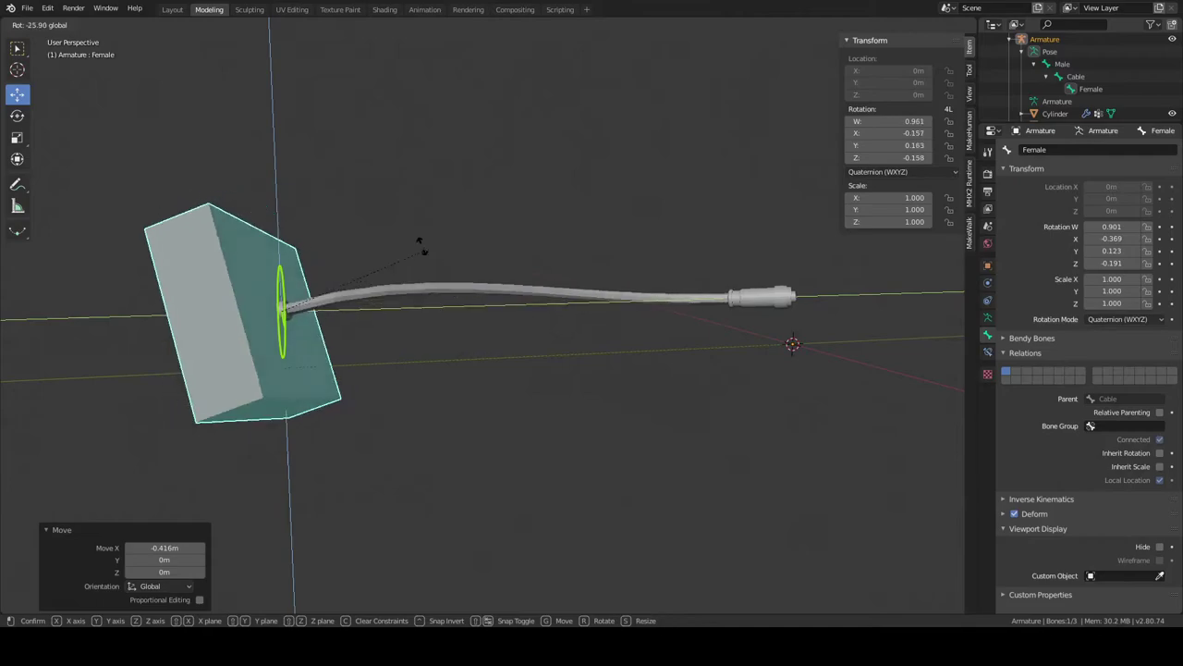
left_click(301, 256)
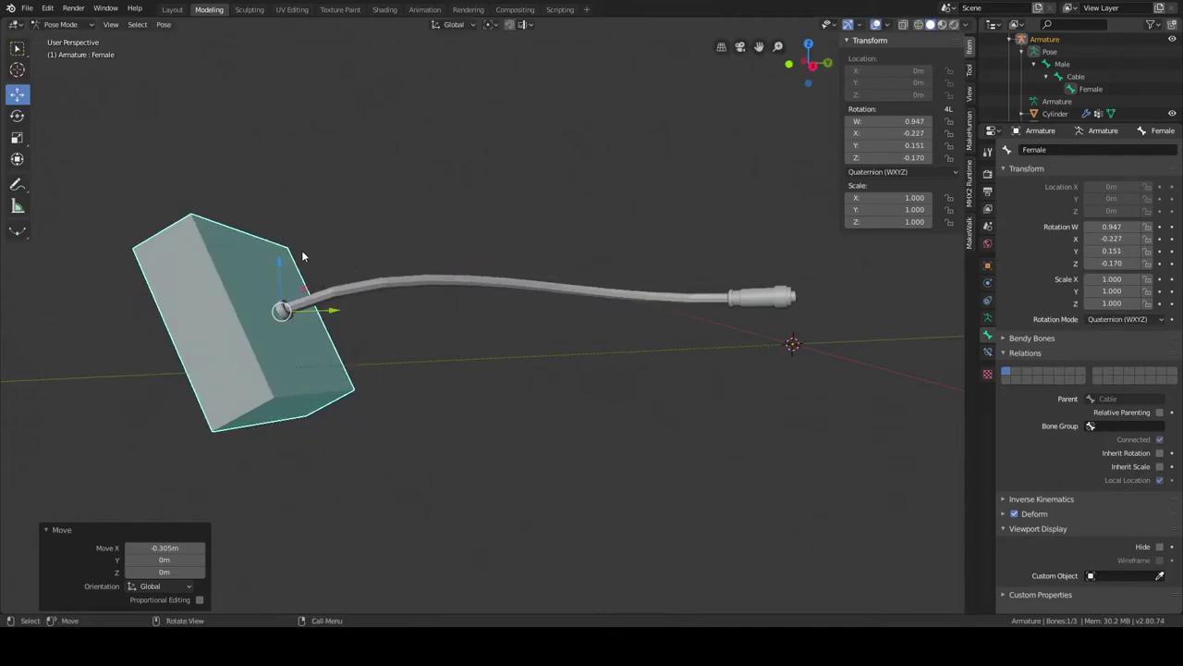
Rotate the Female bone about -74.5° around Y to quaternion W 0.417, then hide it.
left_click(18, 113)
scroll(140, 195, "down", 3)
middle_click_drag(141, 195, 515, 238)
scroll(325, 211, "down", 3)
scroll(712, 354, "up", 2)
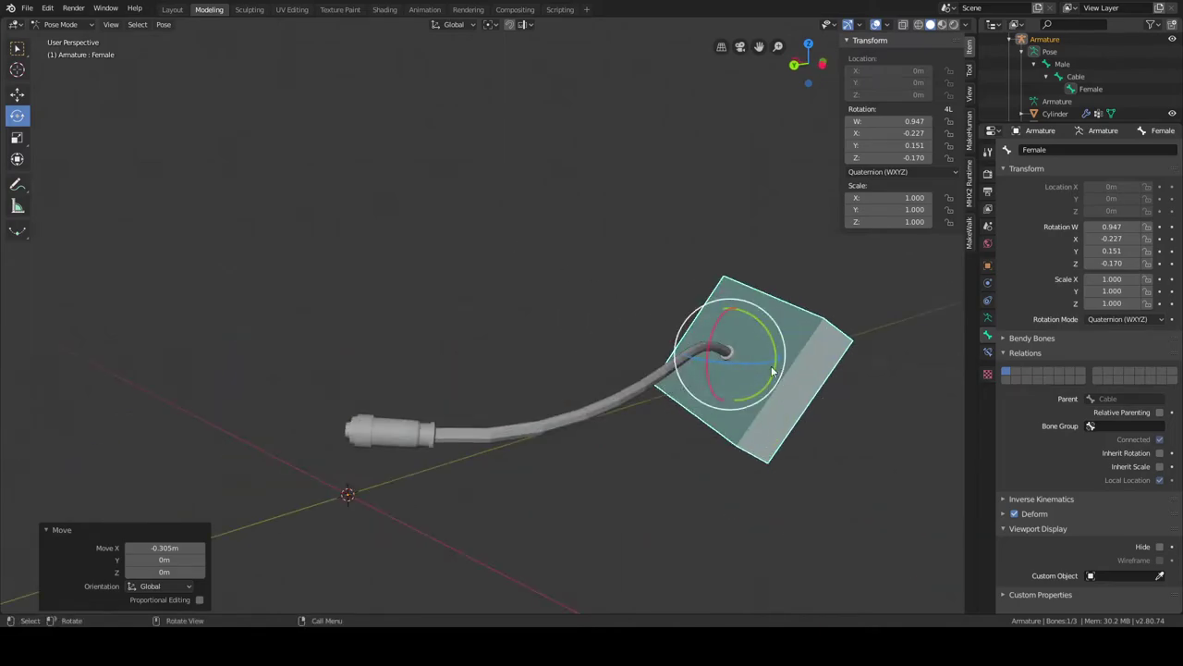
left_click_drag(775, 371, 757, 386)
scroll(757, 386, "down", 4)
middle_click_drag(756, 387, 392, 407)
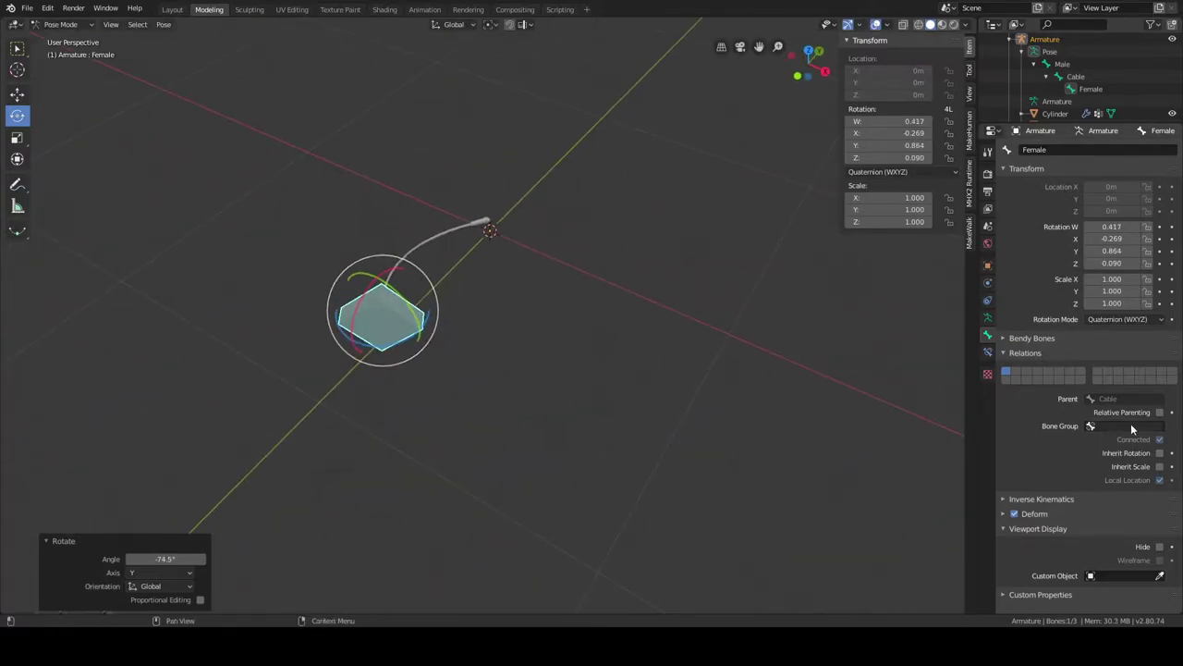
left_click(1160, 546)
middle_click_drag(703, 342, 563, 270)
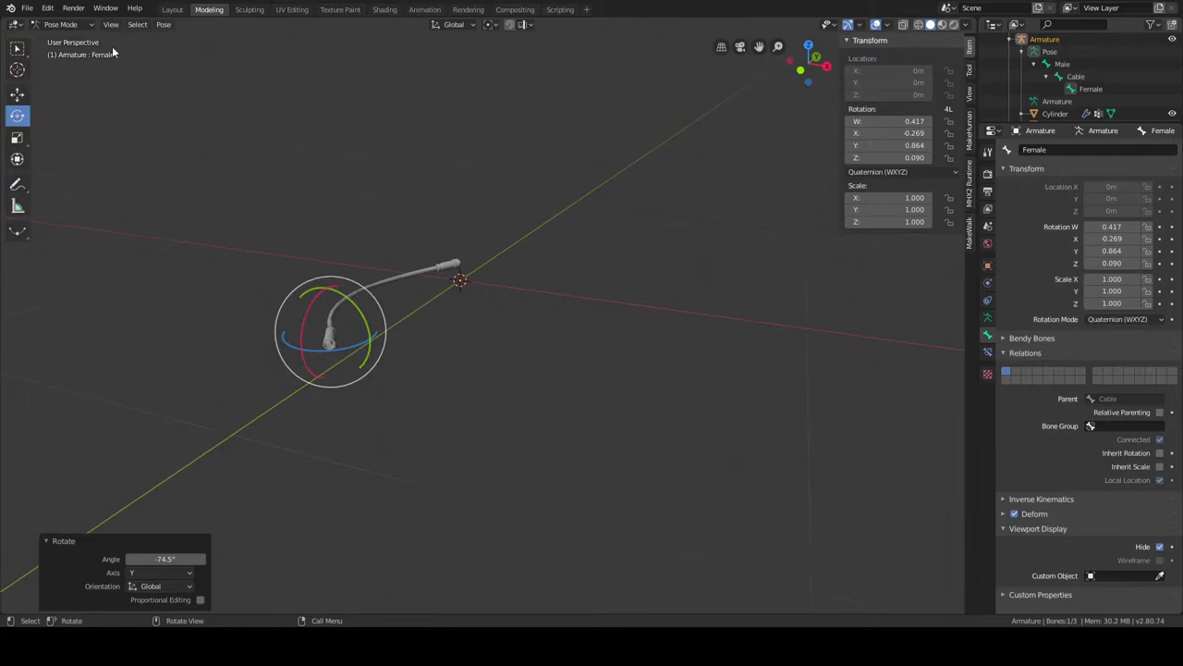
Open cable_demo.blend from recent files, discarding unsaved changes.
left_click(28, 9)
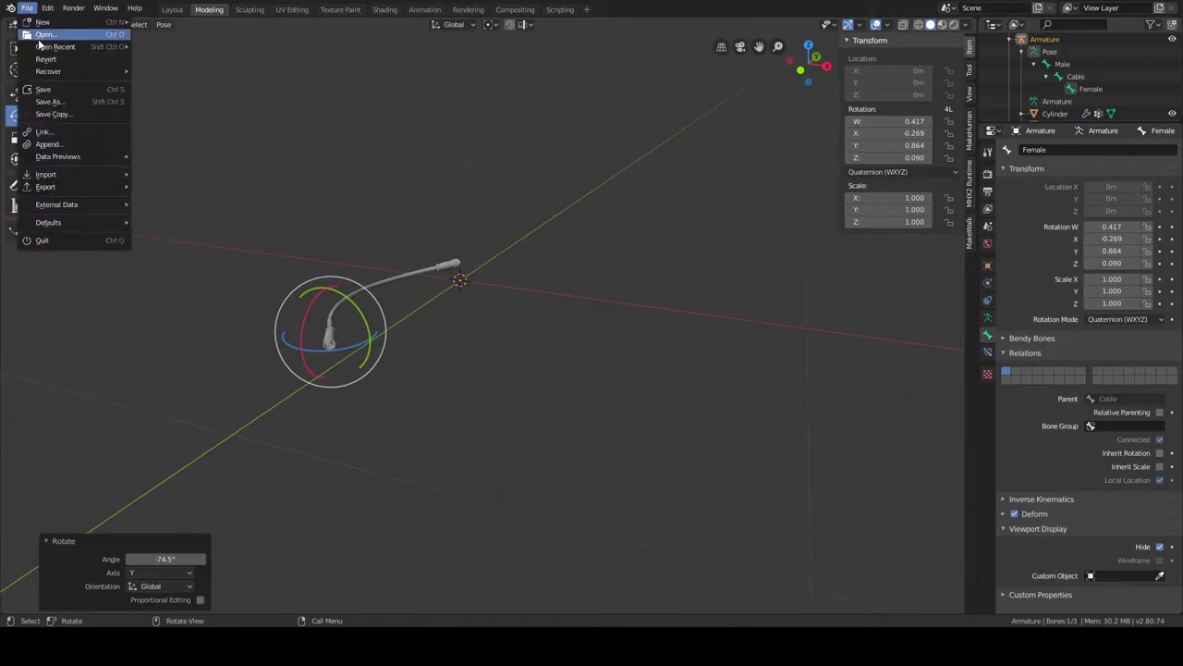
mouse_move(60, 47)
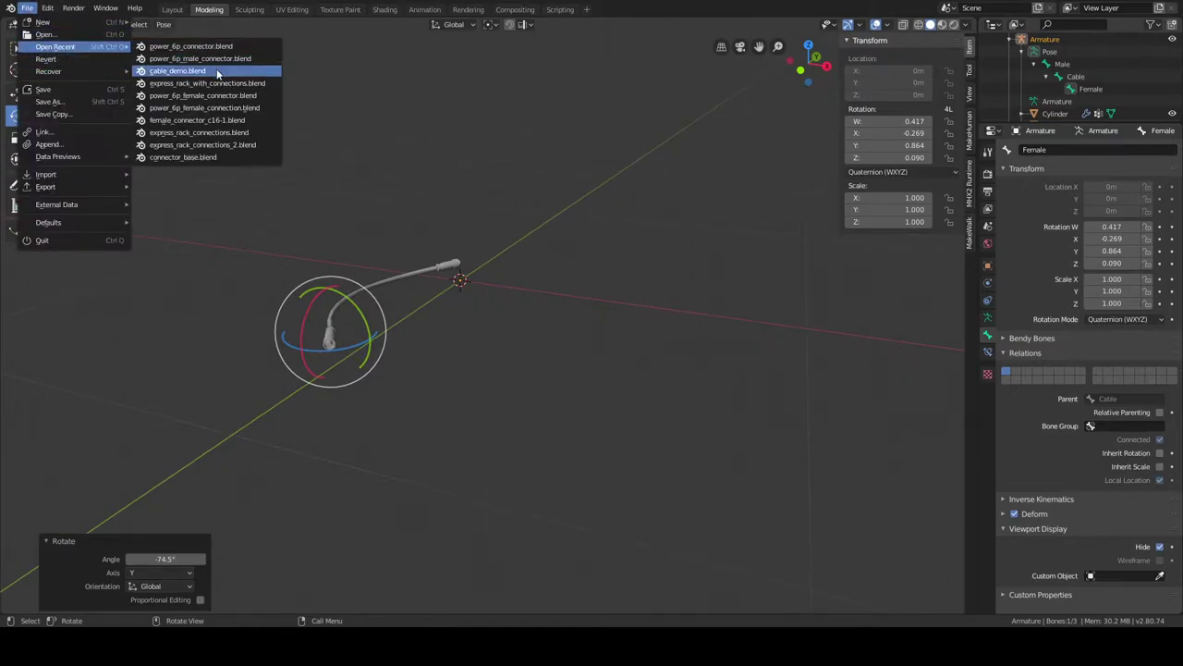
left_click(219, 71)
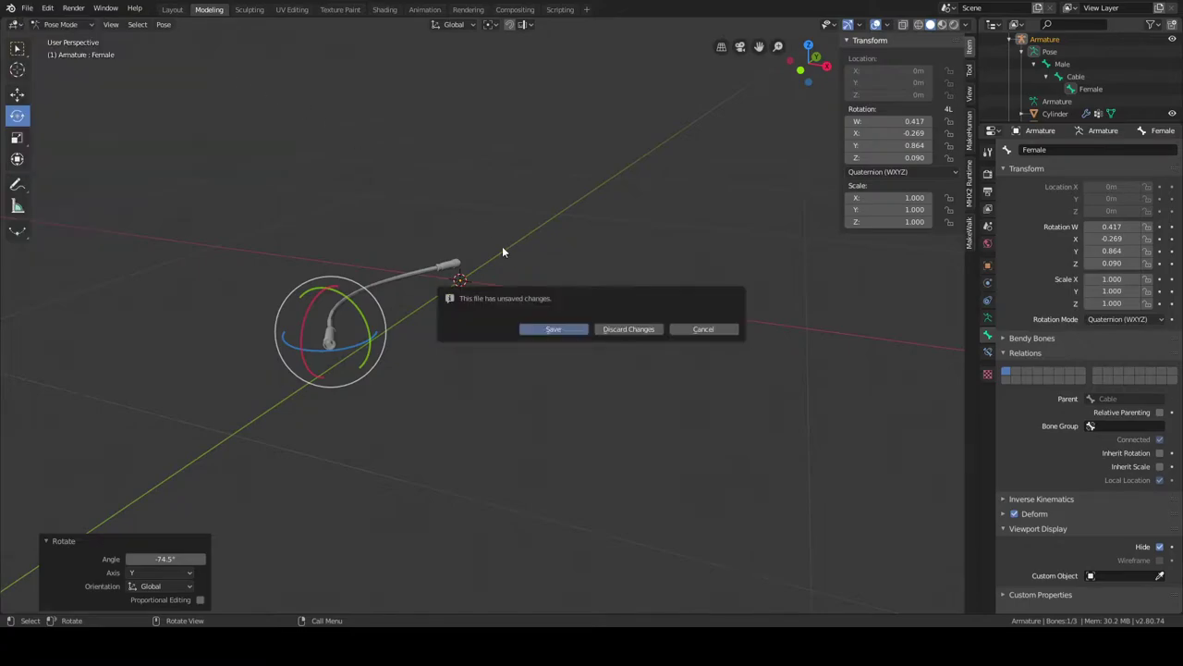
left_click(612, 329)
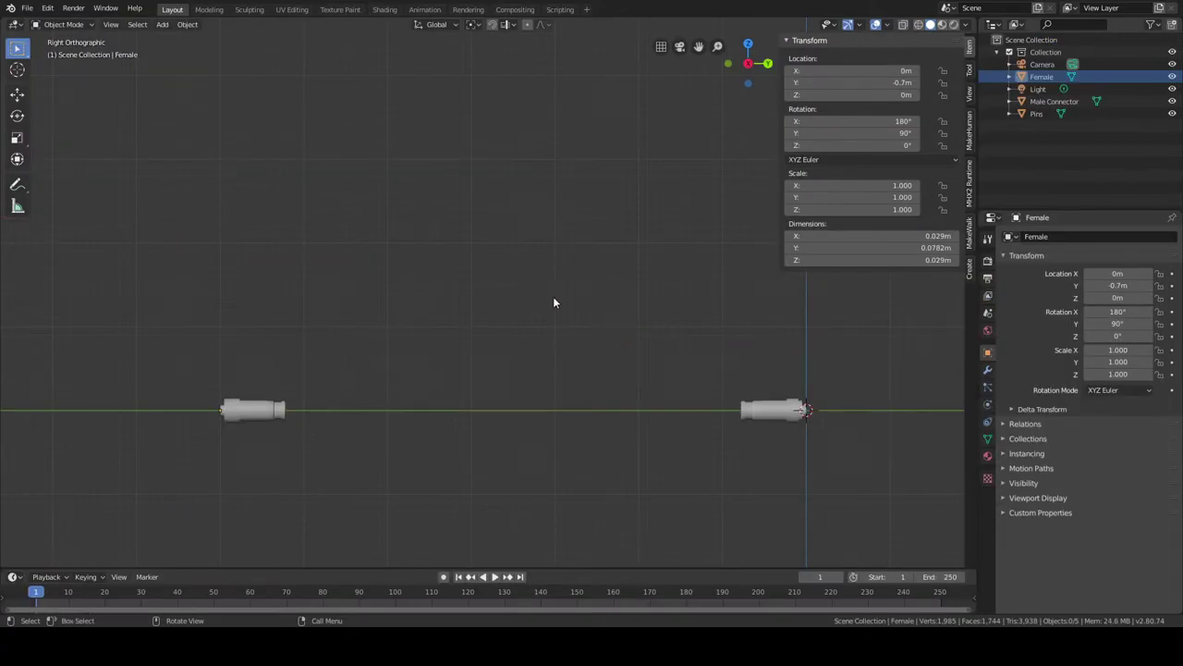
Orbit around the connector objects, then snap back to Right Orthographic view.
scroll(553, 296, "down", 3)
middle_click_drag(553, 296, 494, 336)
scroll(492, 335, "up", 2)
middle_click_drag(471, 335, 514, 320)
scroll(518, 297, "up", 2)
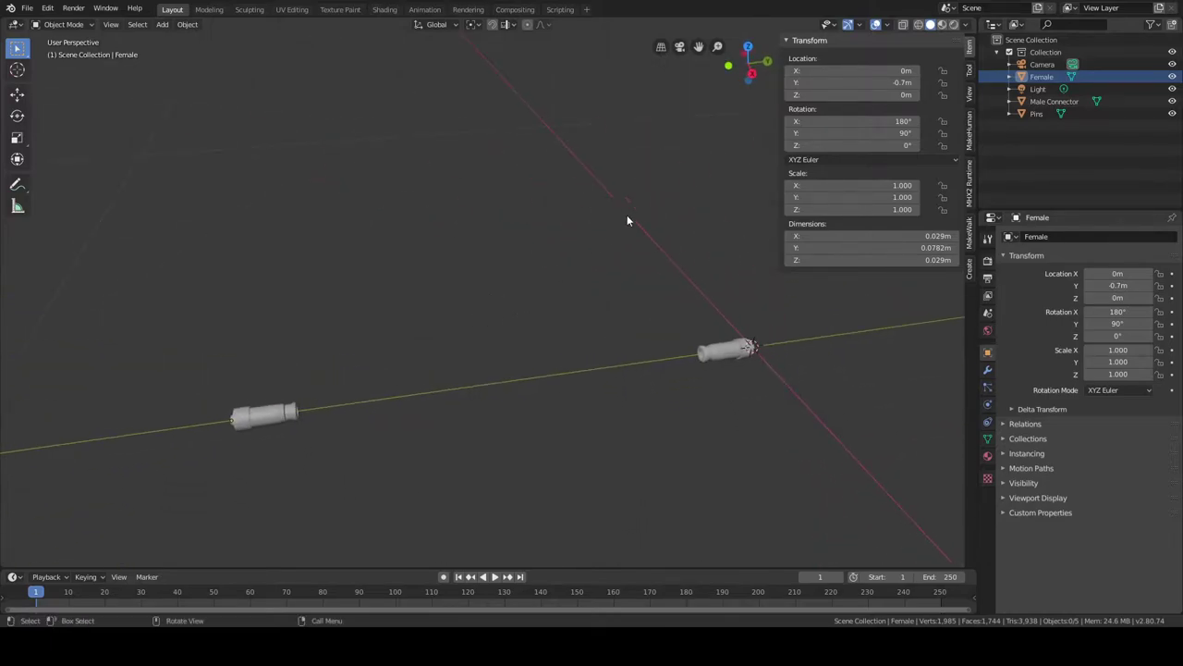
left_click(753, 73)
scroll(568, 245, "down", 3)
scroll(569, 245, "up", 3)
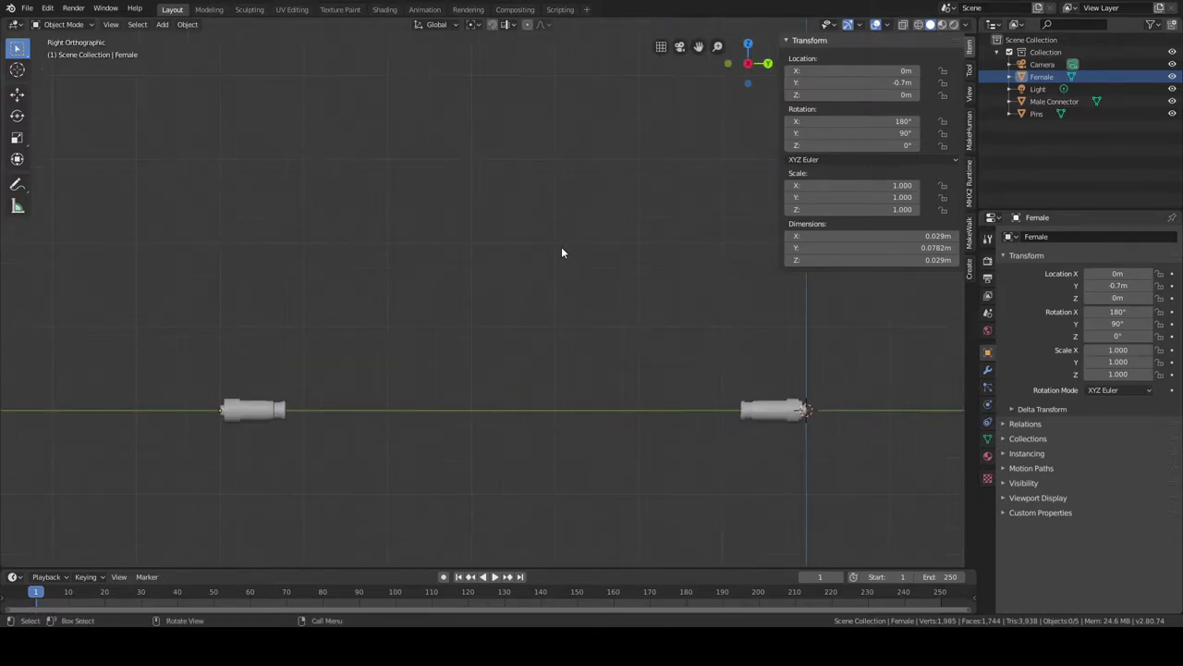
scroll(345, 237, "down", 3)
scroll(363, 201, "up", 2)
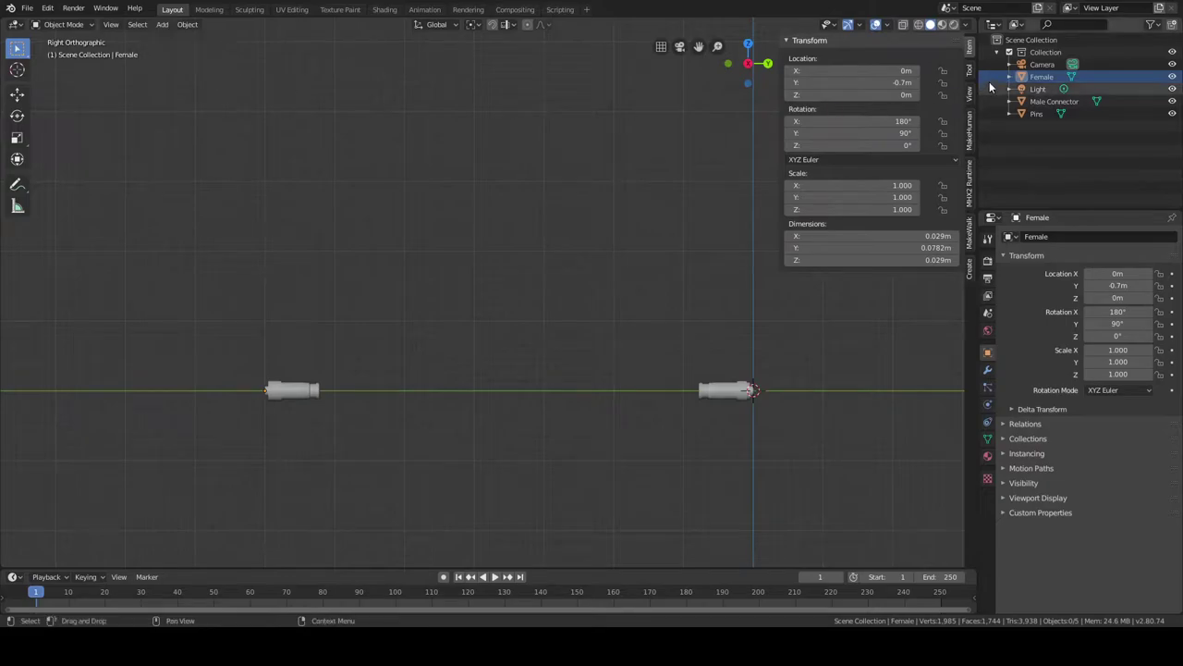
Add an 8-vertex cylinder mesh into the Collection.
left_click(1031, 52)
left_click(161, 24)
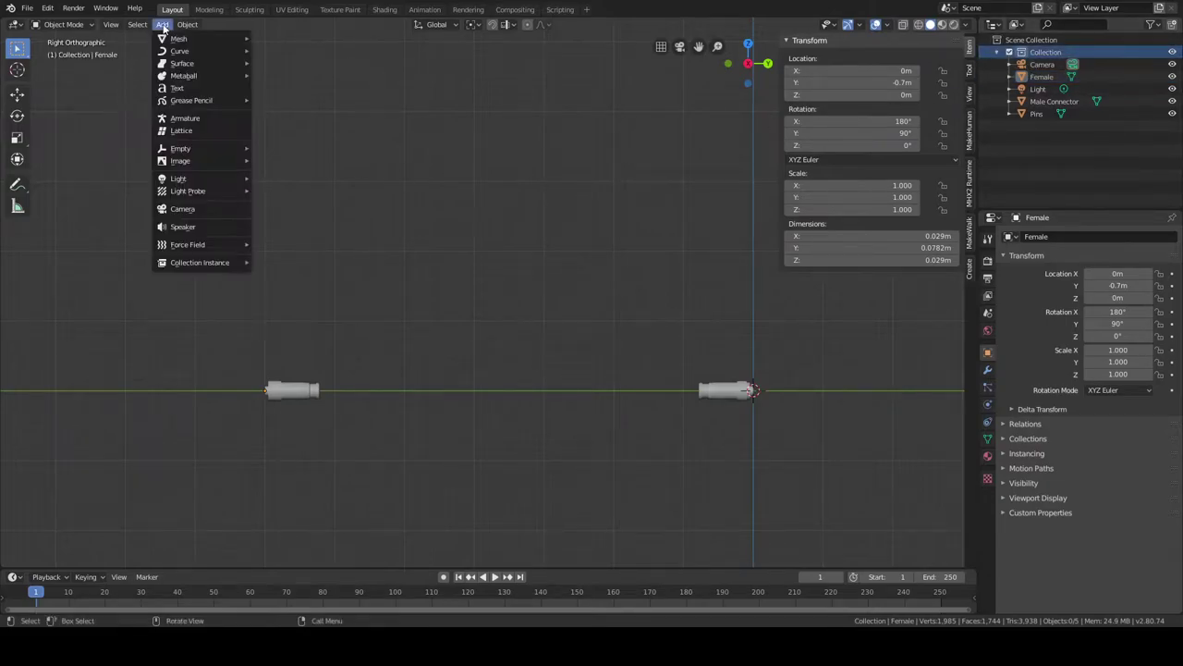
mouse_move(182, 46)
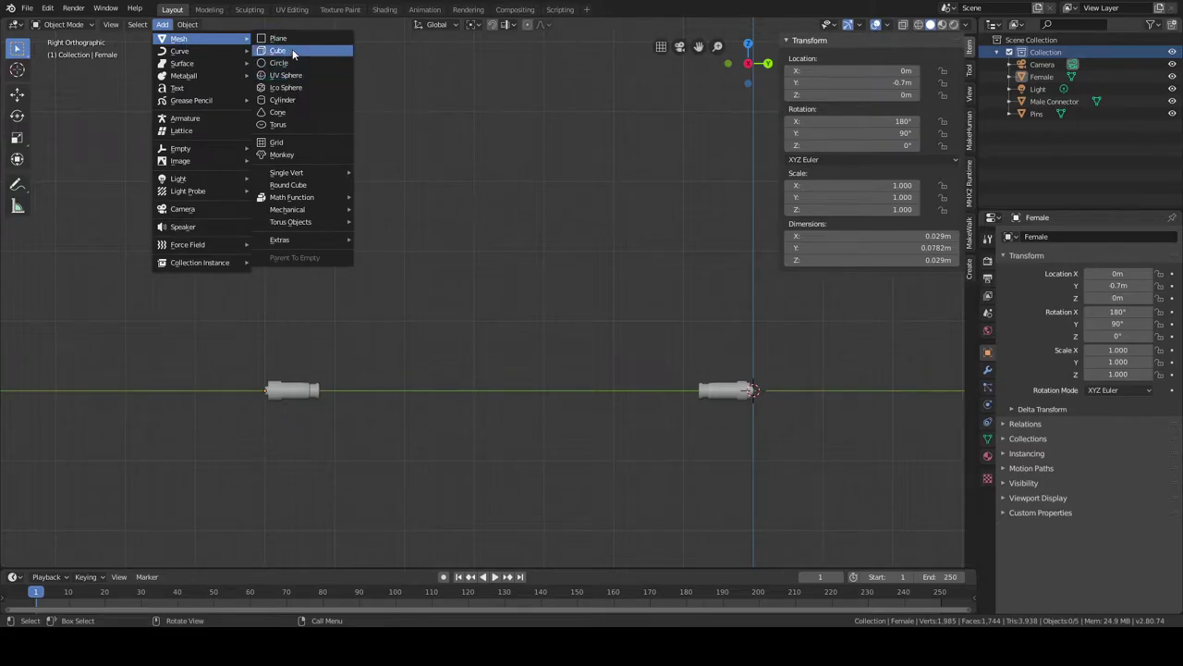
left_click(312, 99)
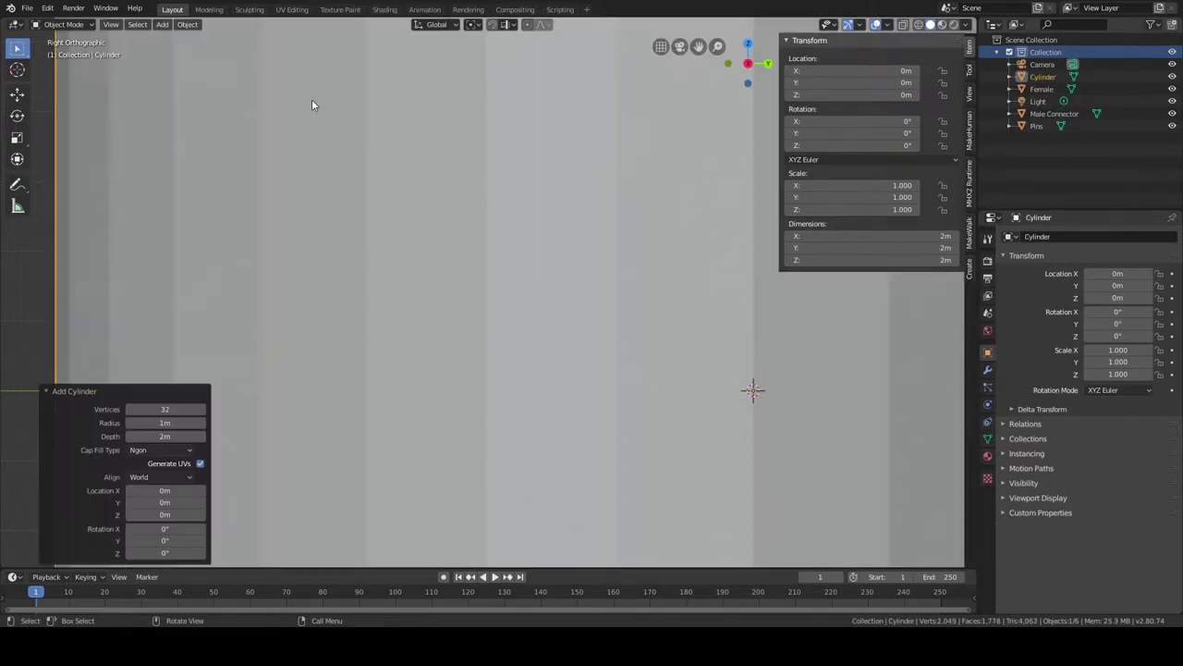
scroll(467, 193, "down", 8)
left_click(164, 408)
type("8")
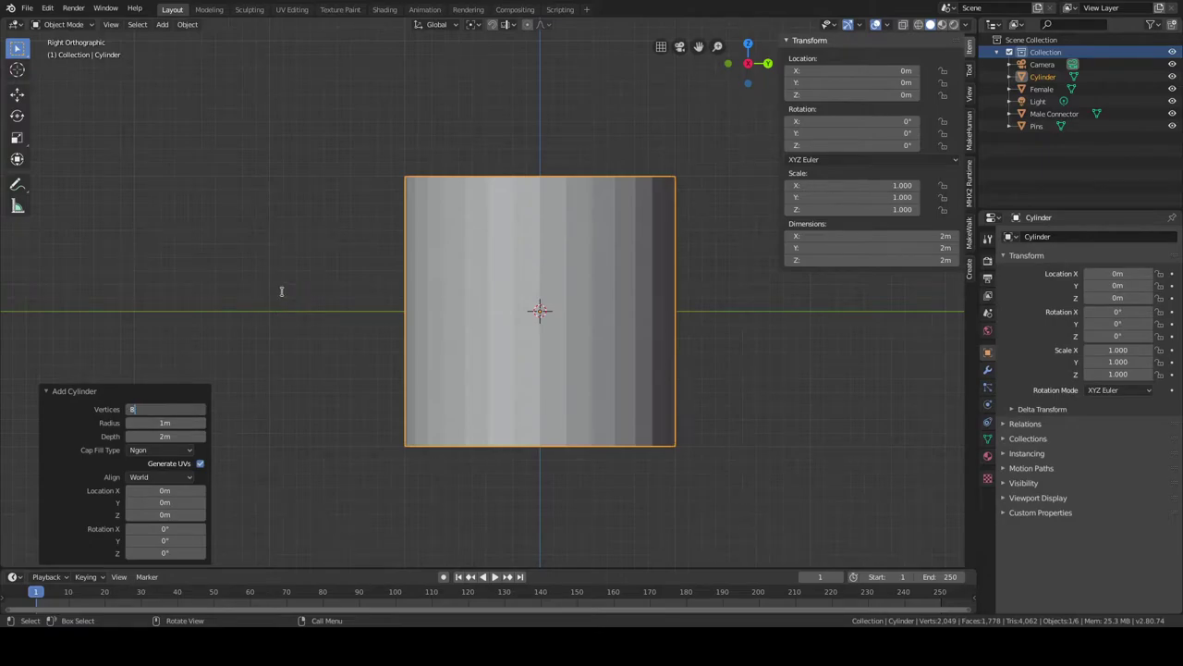
key("Return")
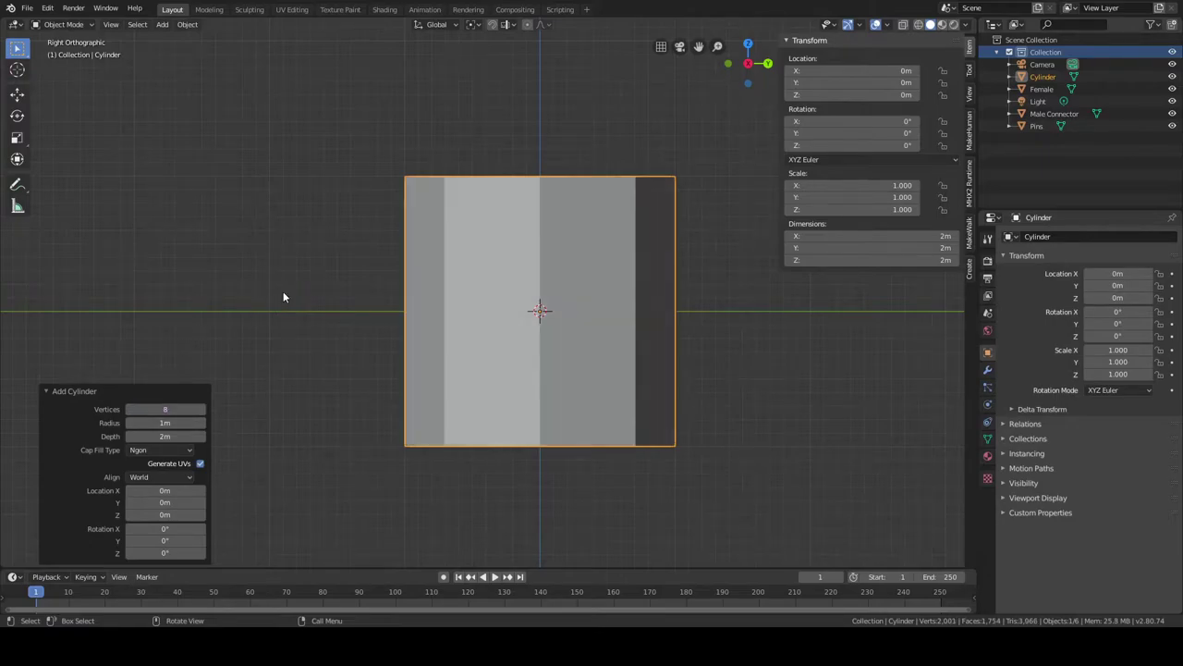
Give the cylinder radius 0.007 m, depth 0.55 m and X rotation 90° in the redo panel.
left_click(164, 422)
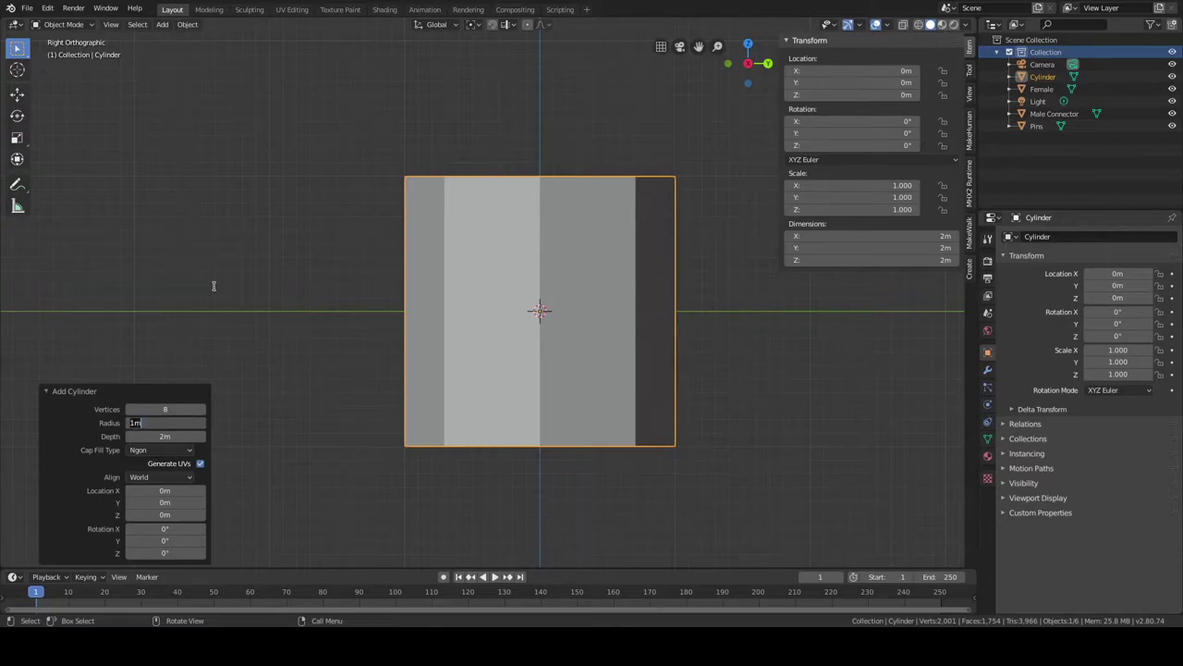
type("0.007")
key("Return")
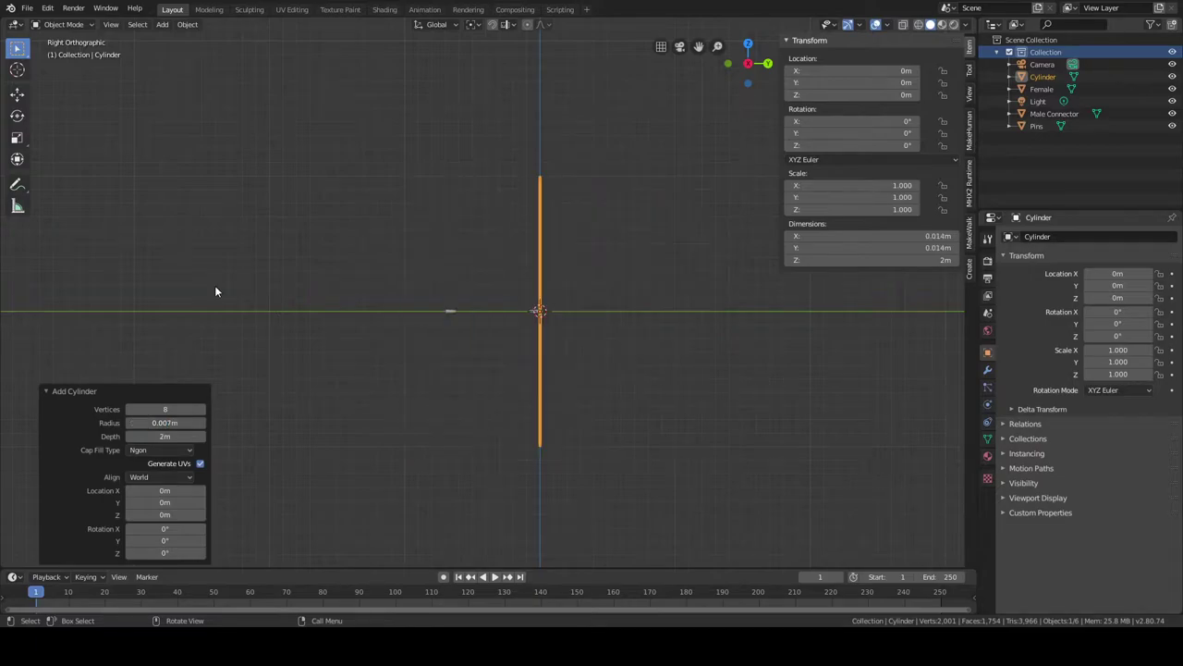
left_click(161, 440)
type("0.55")
key("Return")
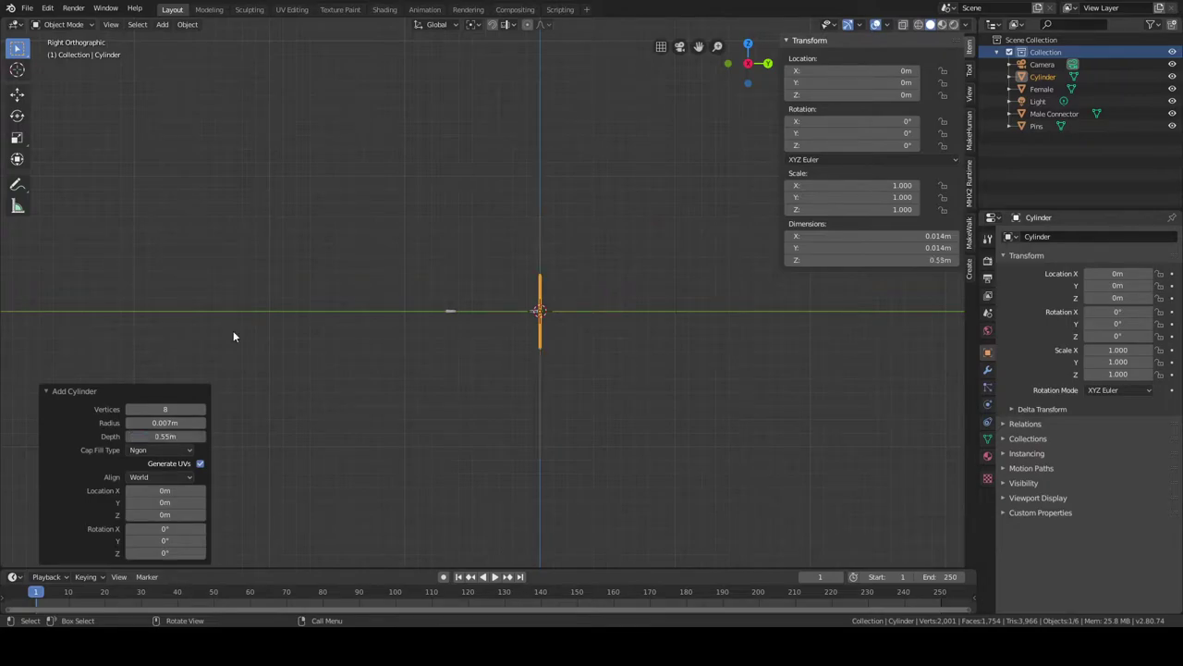
left_click(159, 528)
type("90")
key("Return")
scroll(390, 294, "up", 5)
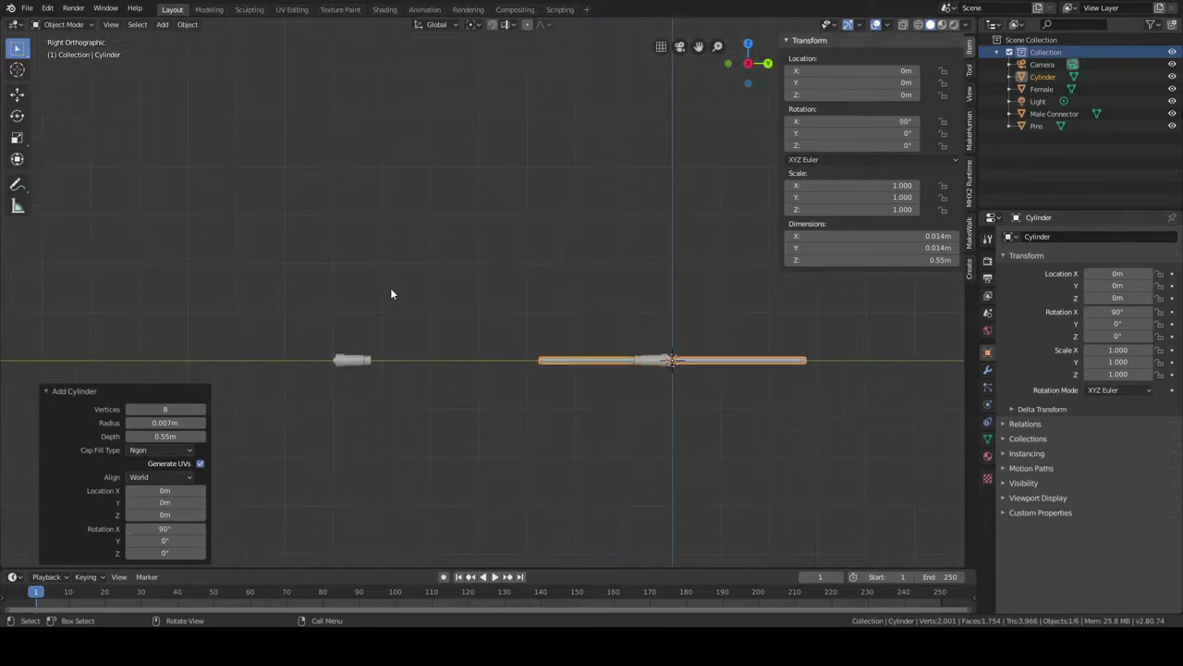
Slide the cylinder along Y between the connectors and set its Location Y to -0.35 m.
left_click(17, 93)
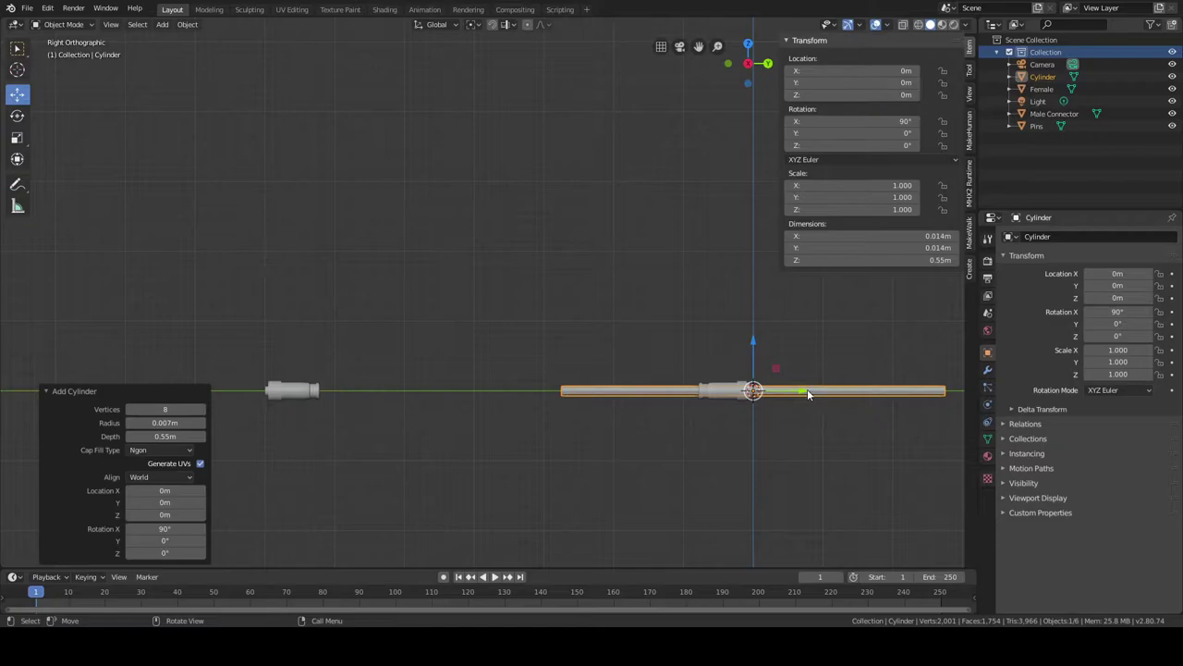
left_click_drag(793, 394, 553, 406)
scroll(551, 408, "up", 3)
middle_click_drag(551, 408, 545, 272, "shift")
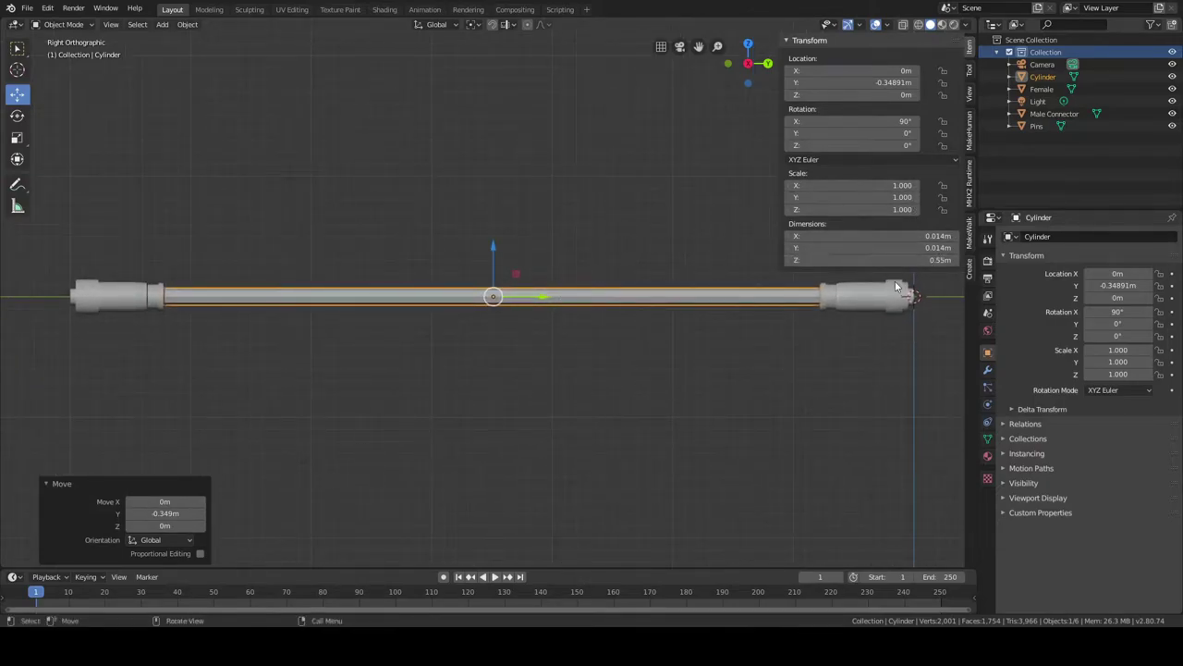
left_click(883, 82)
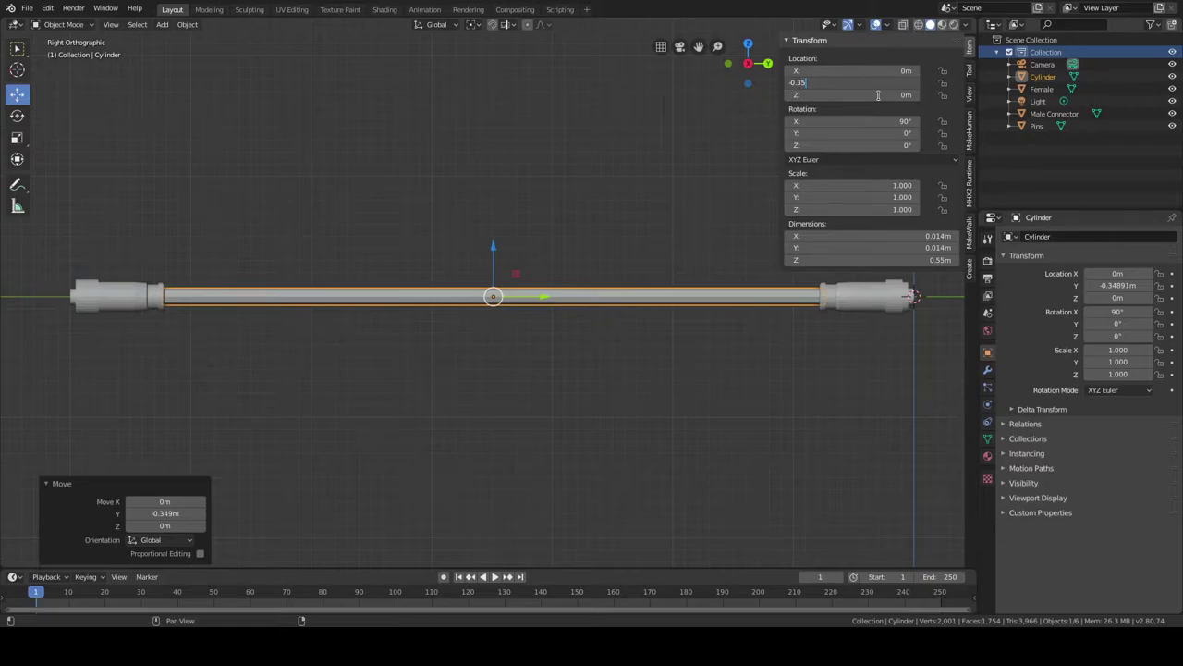
type("-0.35")
key("Return")
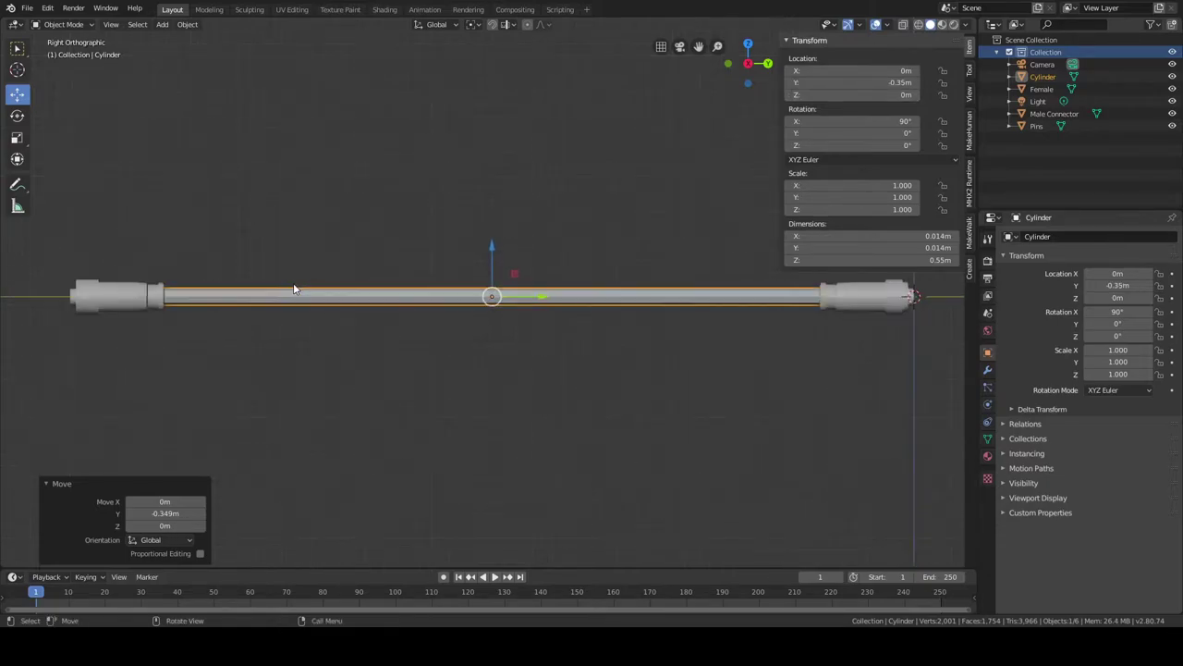
scroll(294, 283, "down", 5)
middle_click_drag(387, 397, 423, 403)
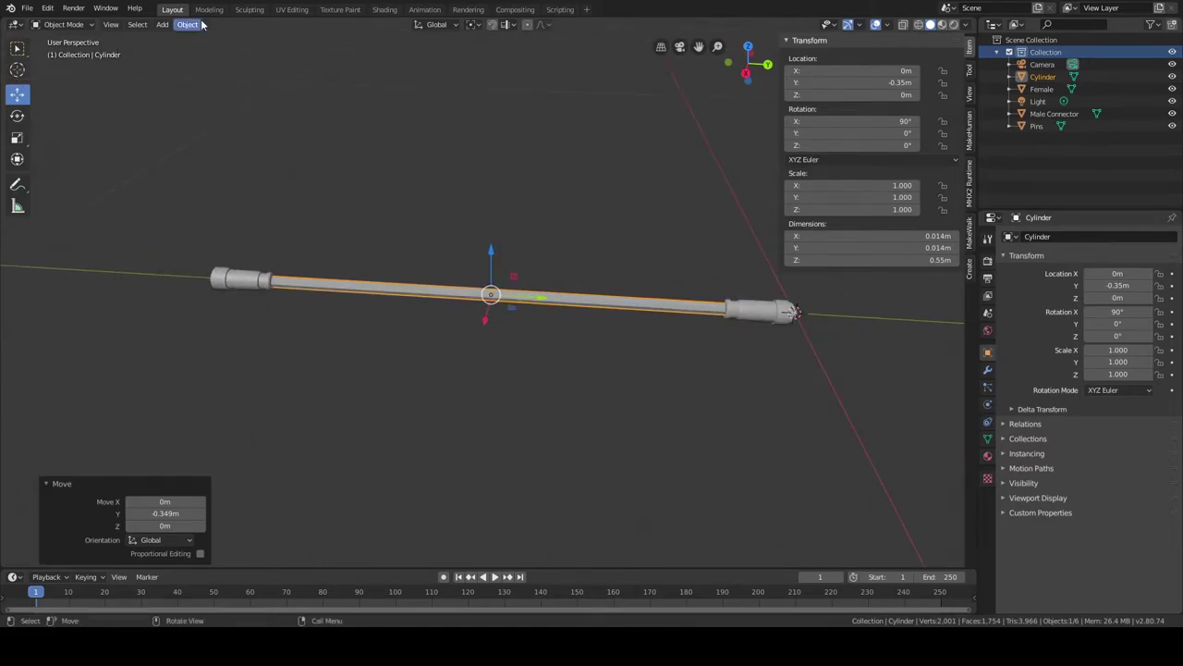
Rename the Cylinder object to 'Cable' in Object Properties.
left_click(1040, 80)
left_click(1072, 236)
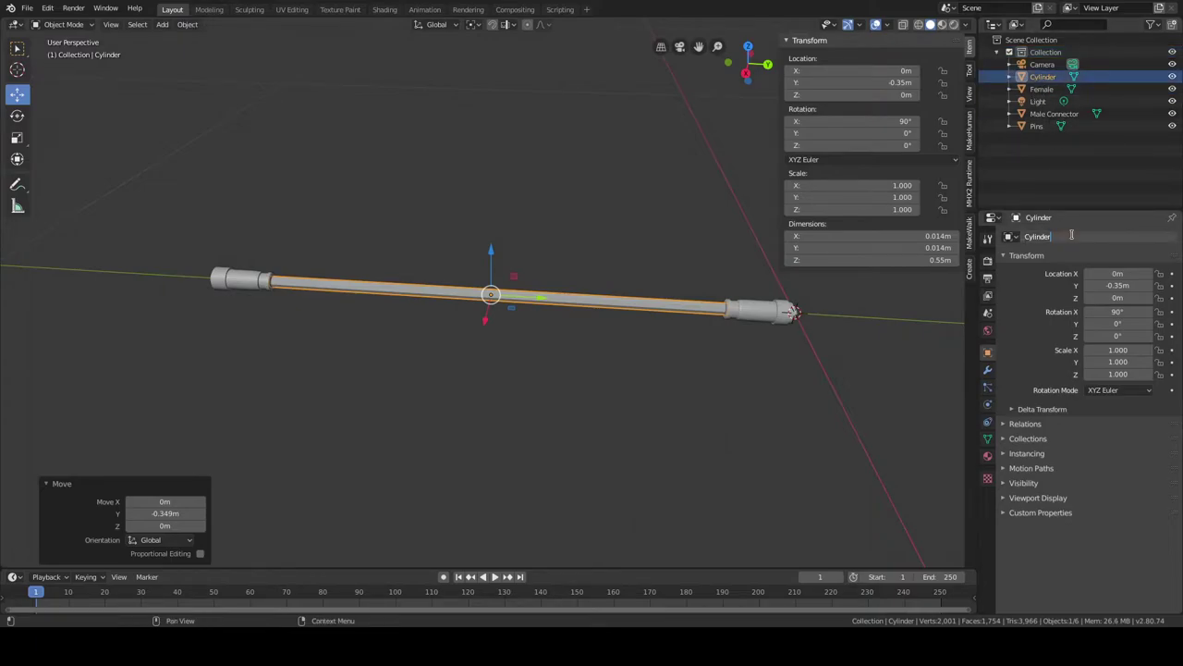
key("BackSpace")
key("BackSpace")
key("BackSpace")
type("Cable")
key("Return")
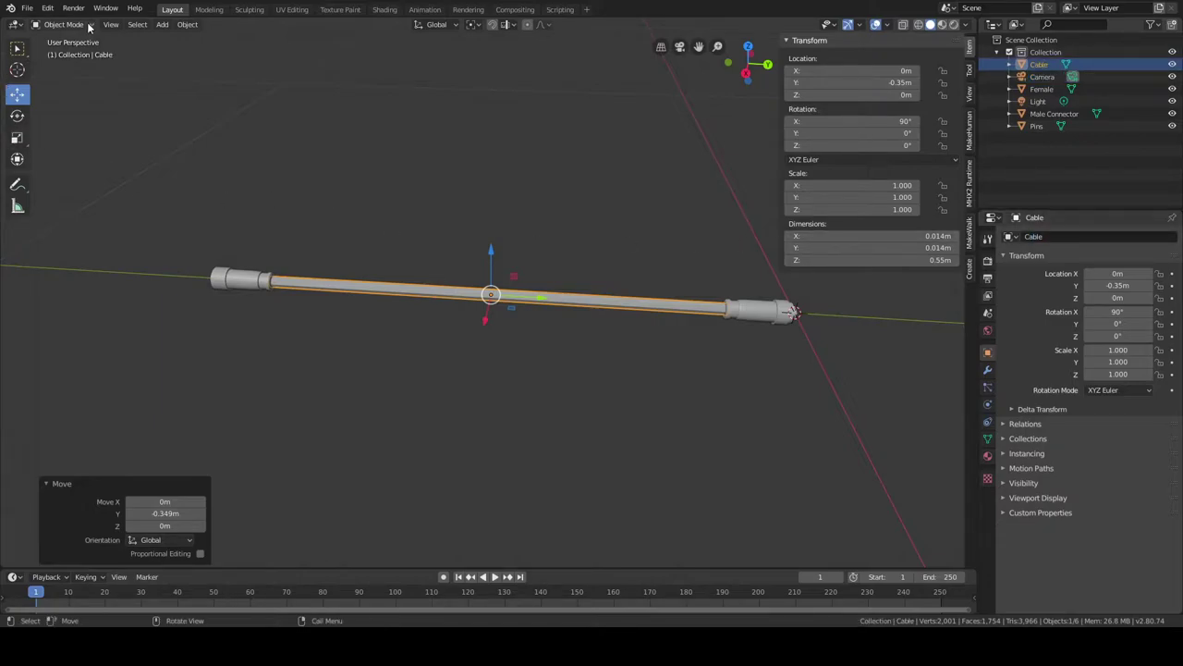
In the Modeling workspace, box-select the edges through the cable's middle with X-ray on.
left_click(208, 10)
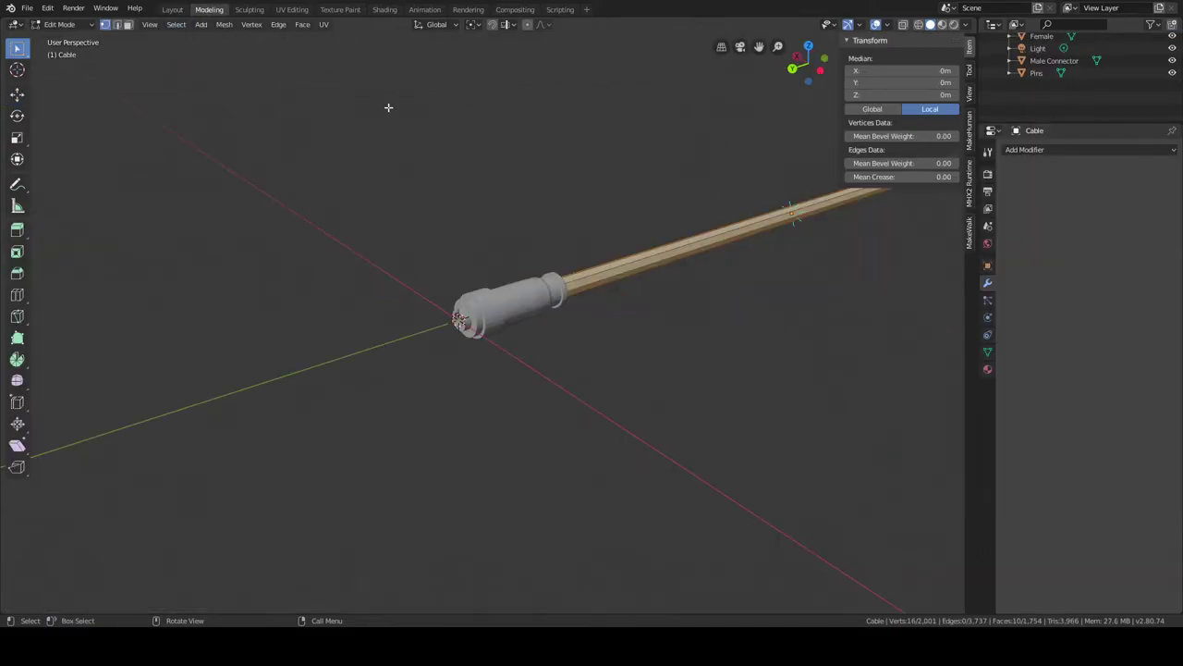
scroll(393, 107, "down", 3)
middle_click_drag(658, 108, 550, 127)
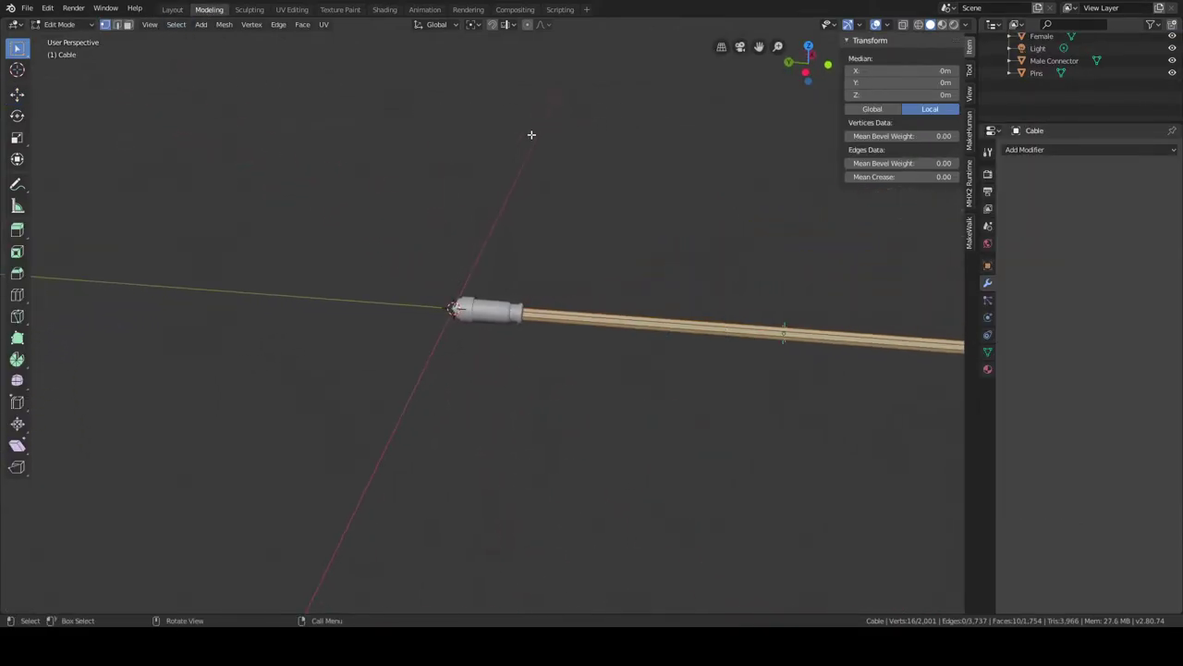
left_click(18, 295)
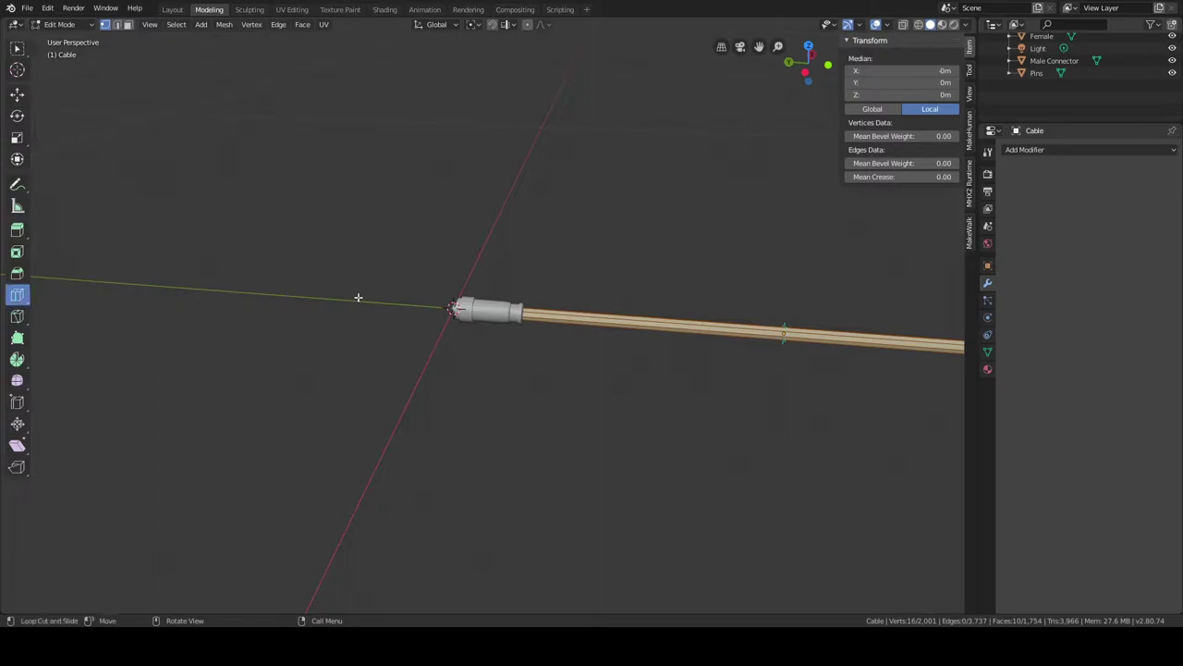
left_click(16, 47)
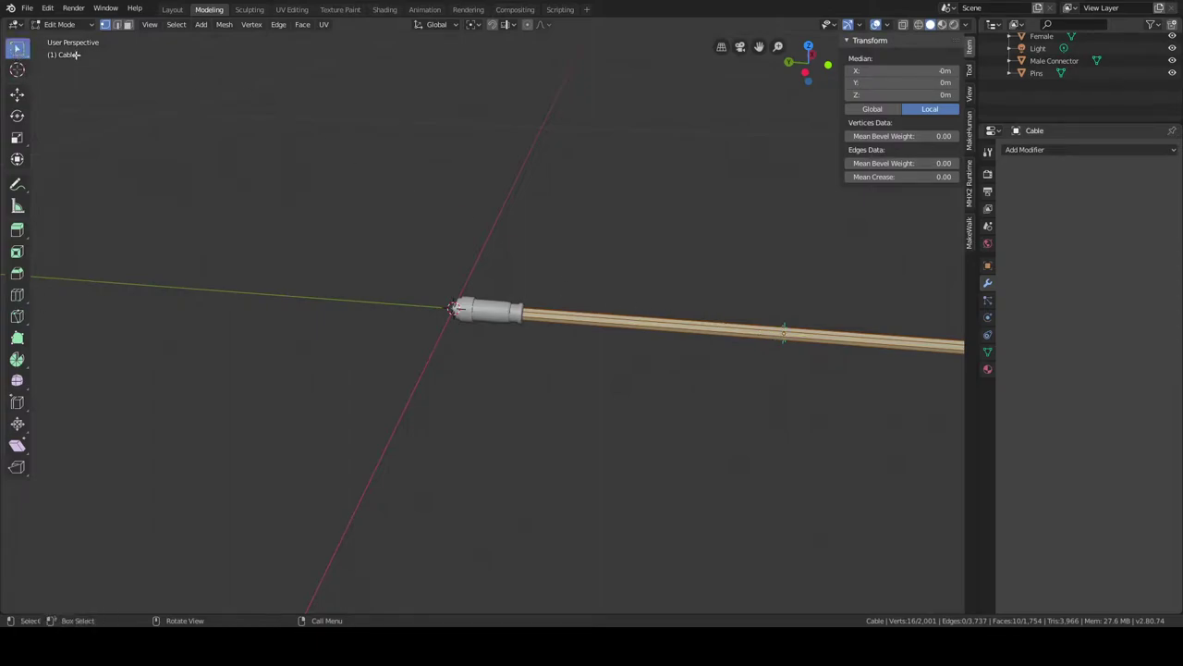
left_click(116, 24)
left_click(670, 258)
left_click_drag(718, 252, 800, 436)
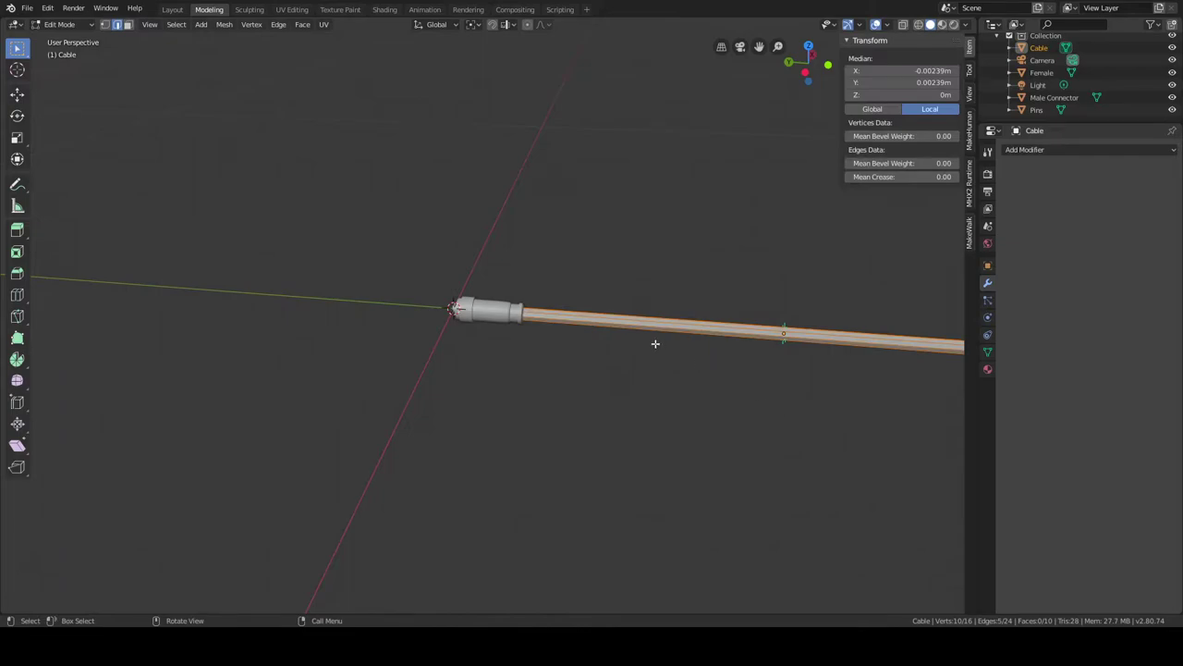
left_click(918, 24)
left_click(698, 232)
left_click_drag(698, 232, 782, 439)
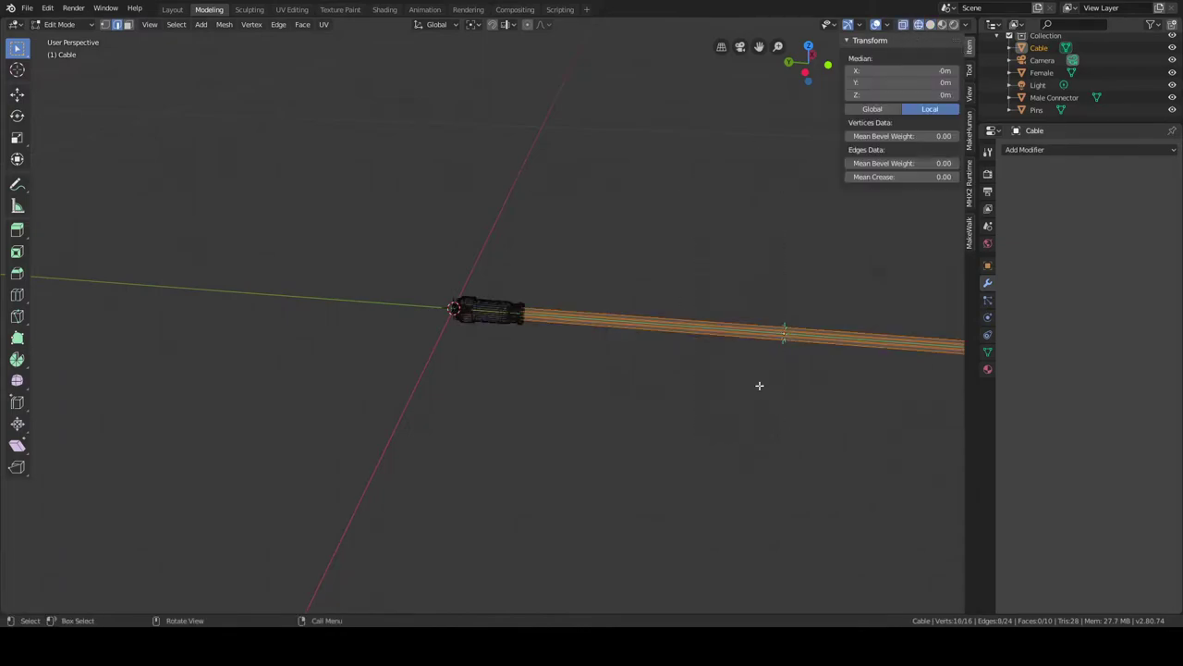
scroll(703, 313, "down", 2)
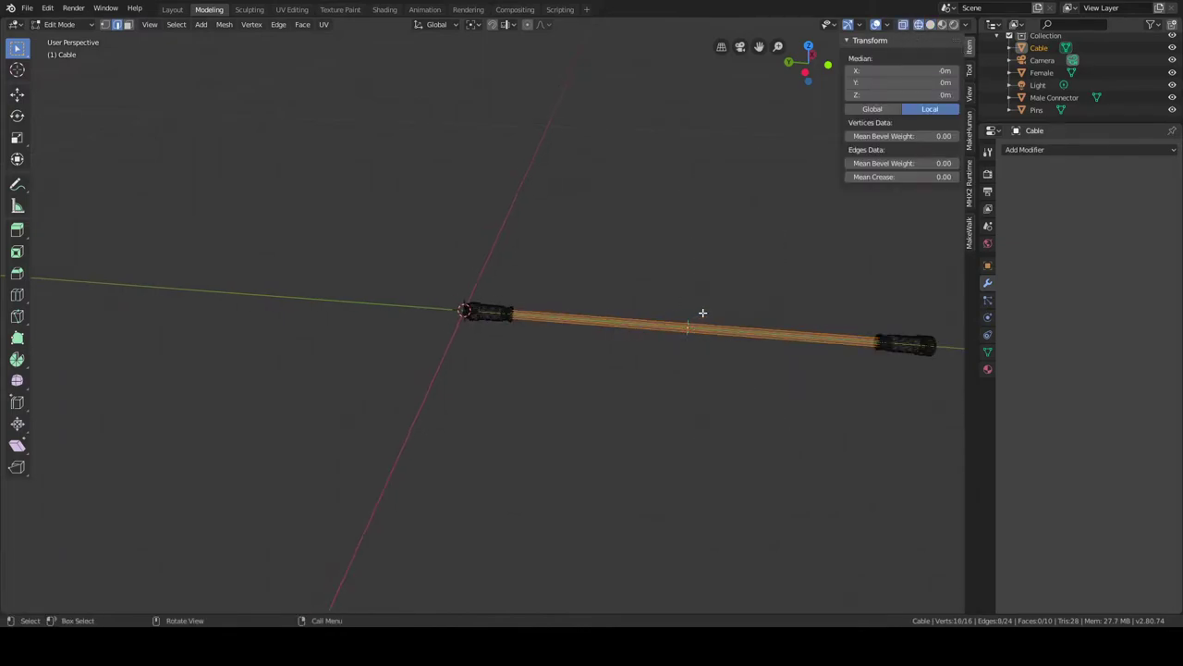
Add a loop cut across the cable's middle with Number of Cuts set to 10.
left_click(19, 297)
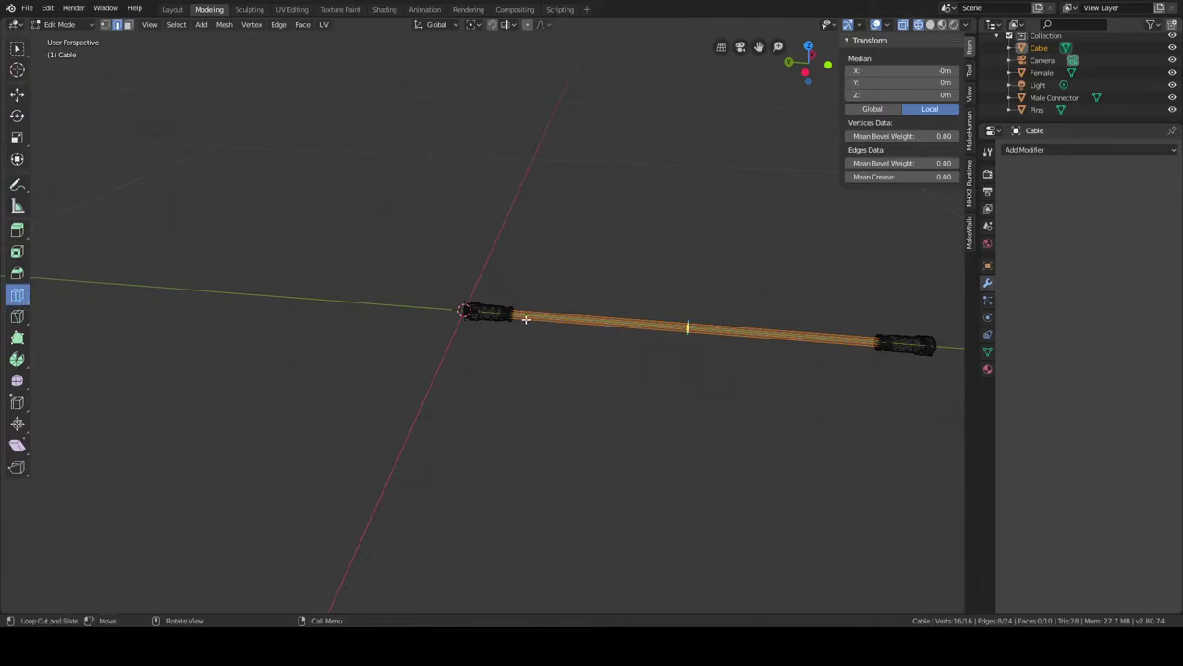
left_click(674, 330)
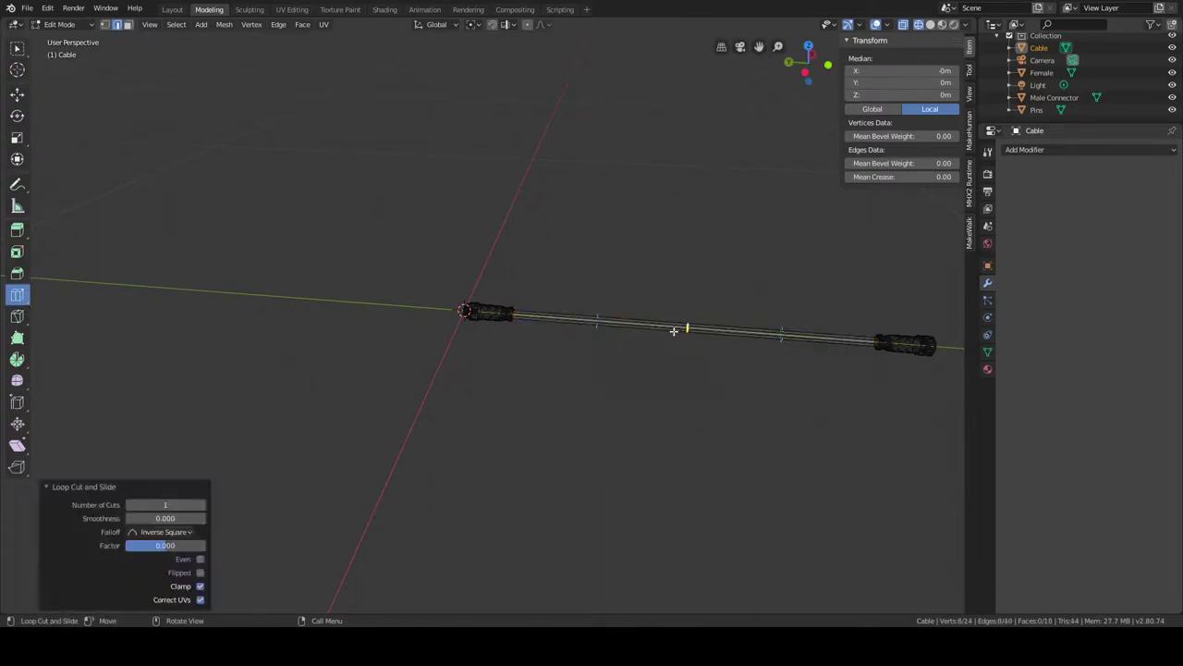
left_click(167, 504)
type("10")
key("Return")
scroll(415, 354, "up", 2)
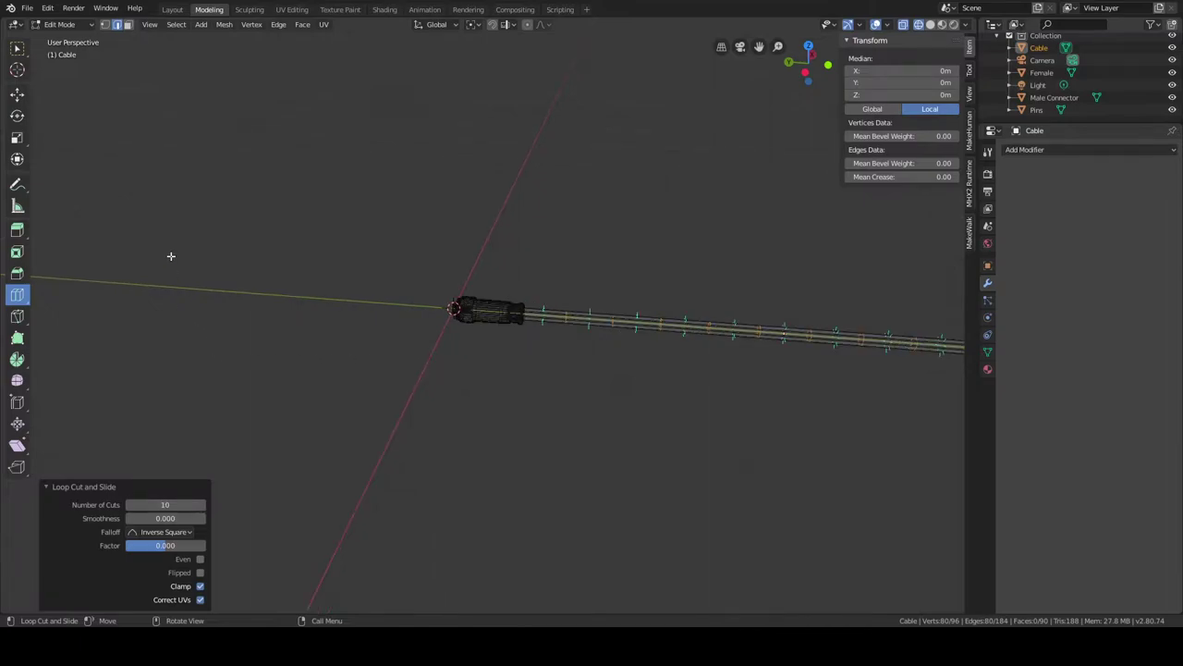
Inspect the ten new edge loops, then return to the Layout workspace.
left_click(17, 50)
scroll(407, 221, "down", 3)
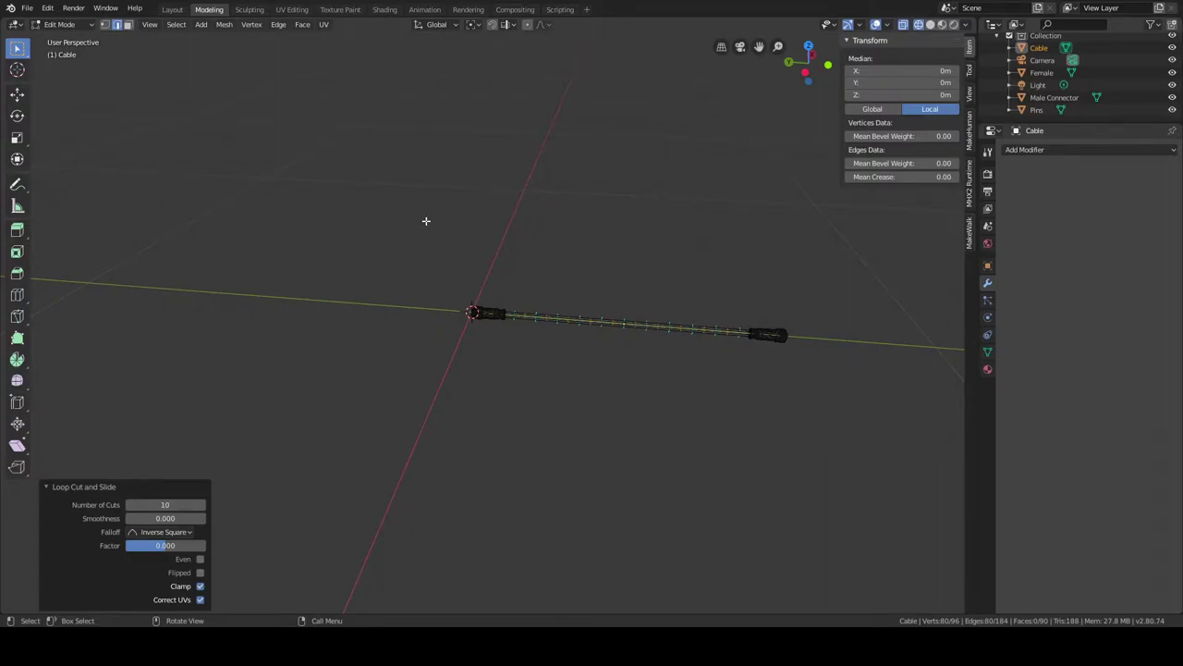
middle_click_drag(426, 221, 502, 231)
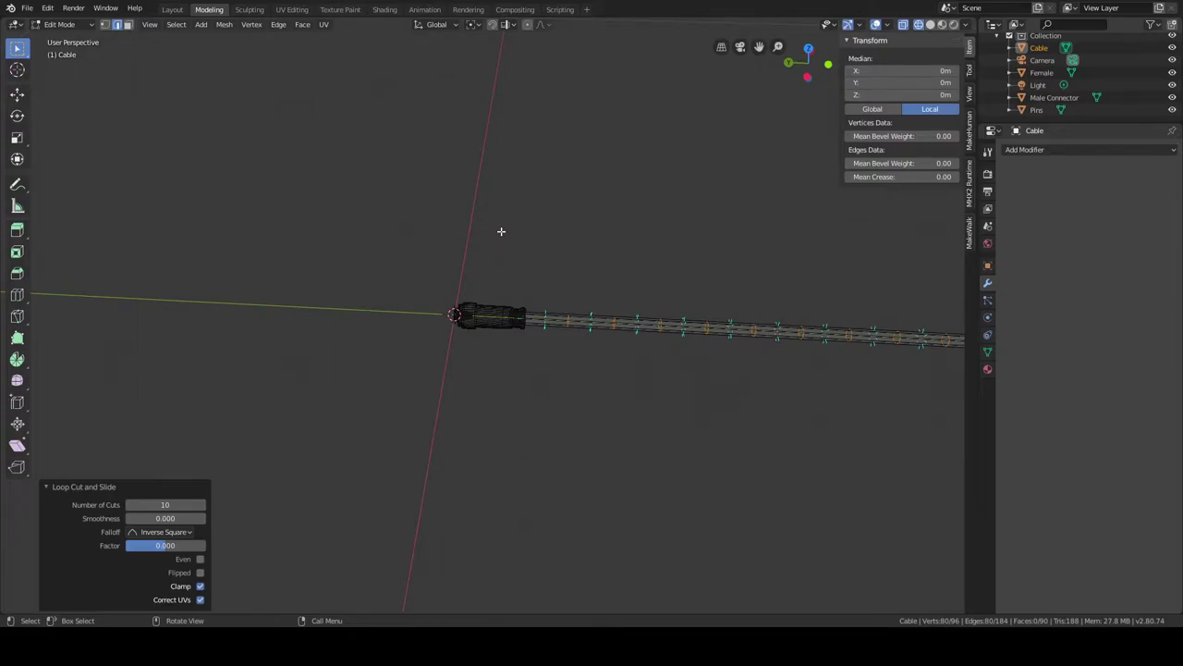
scroll(473, 231, "down", 2)
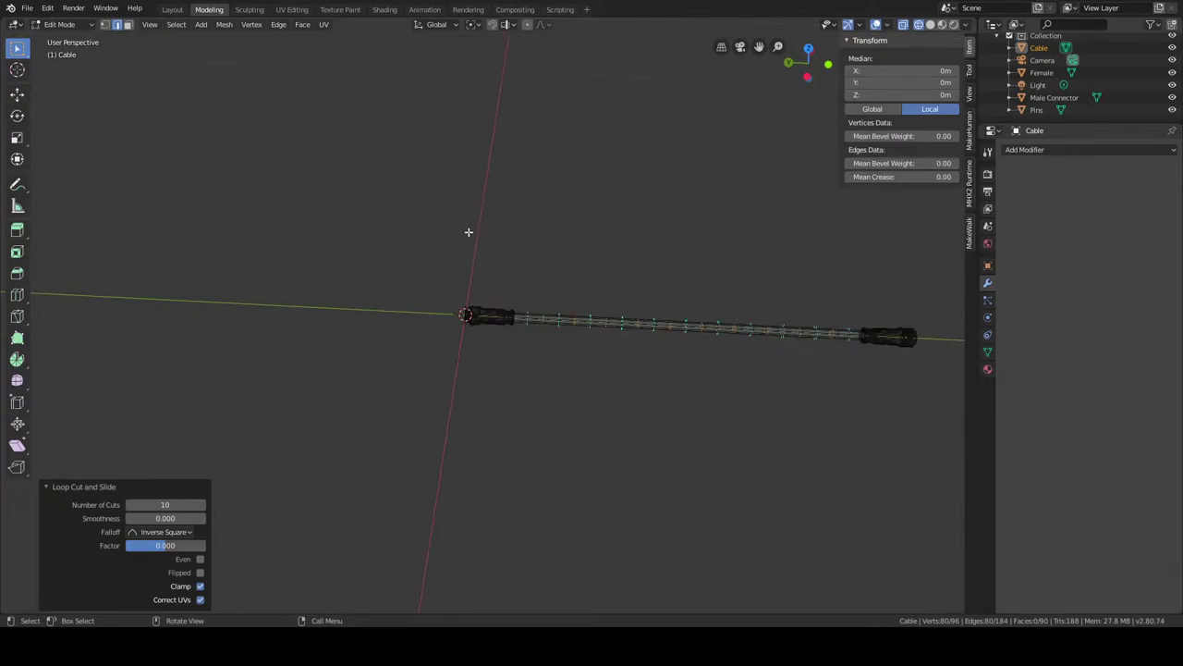
scroll(475, 231, "up", 2)
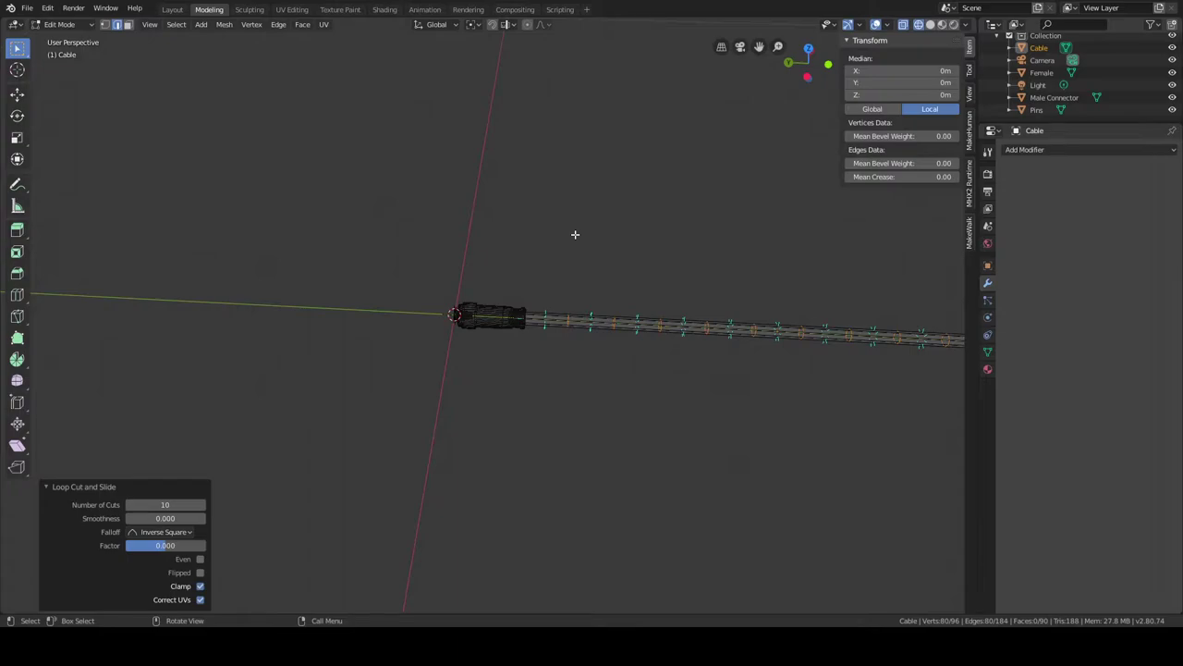
mouse_move(575, 234)
middle_mouse_down()
mouse_move(597, 241)
mouse_move(563, 238)
mouse_move(578, 209)
mouse_move(576, 230)
middle_mouse_up()
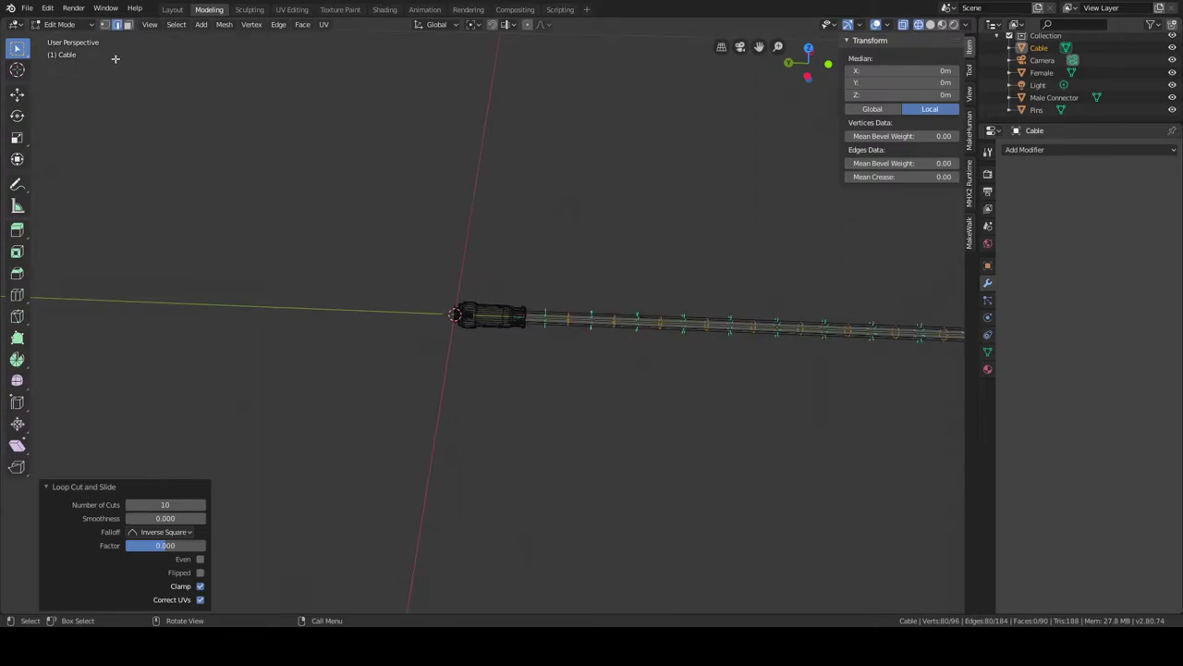
left_click(176, 11)
middle_click_drag(352, 133, 376, 160)
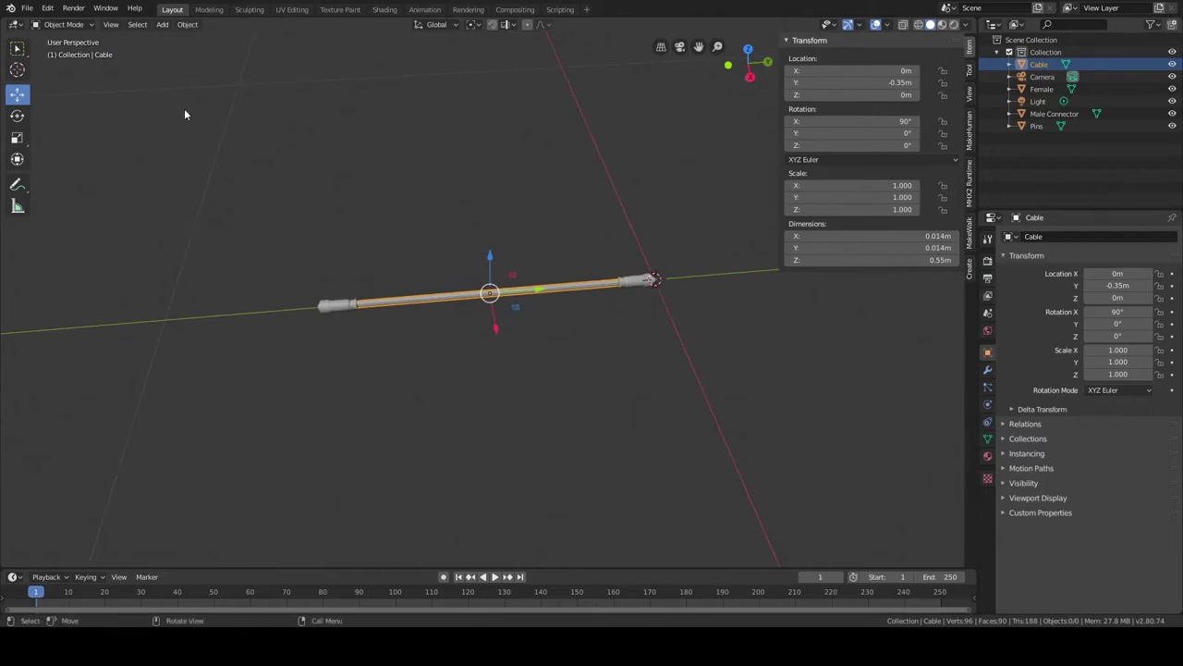
Deselect the cable and view it in zoomed-in Right Orthographic.
left_click(17, 47)
left_click(340, 125)
scroll(339, 125, "up", 2)
middle_click_drag(340, 130, 386, 137)
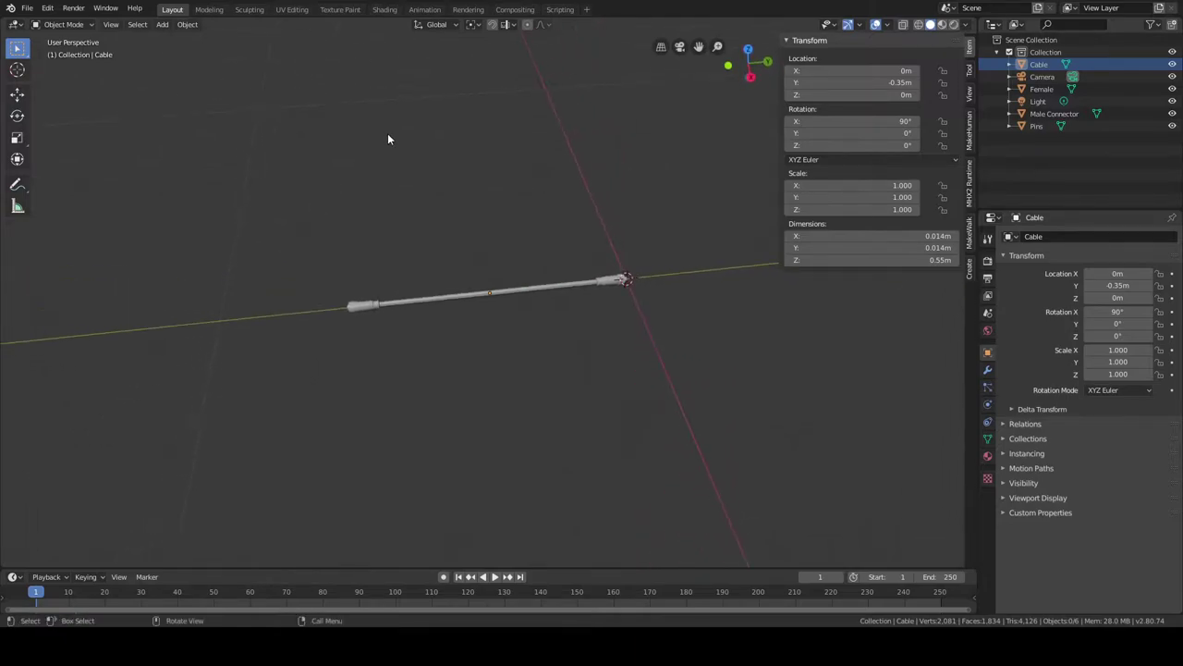
left_click(750, 76)
scroll(518, 137, "up", 3)
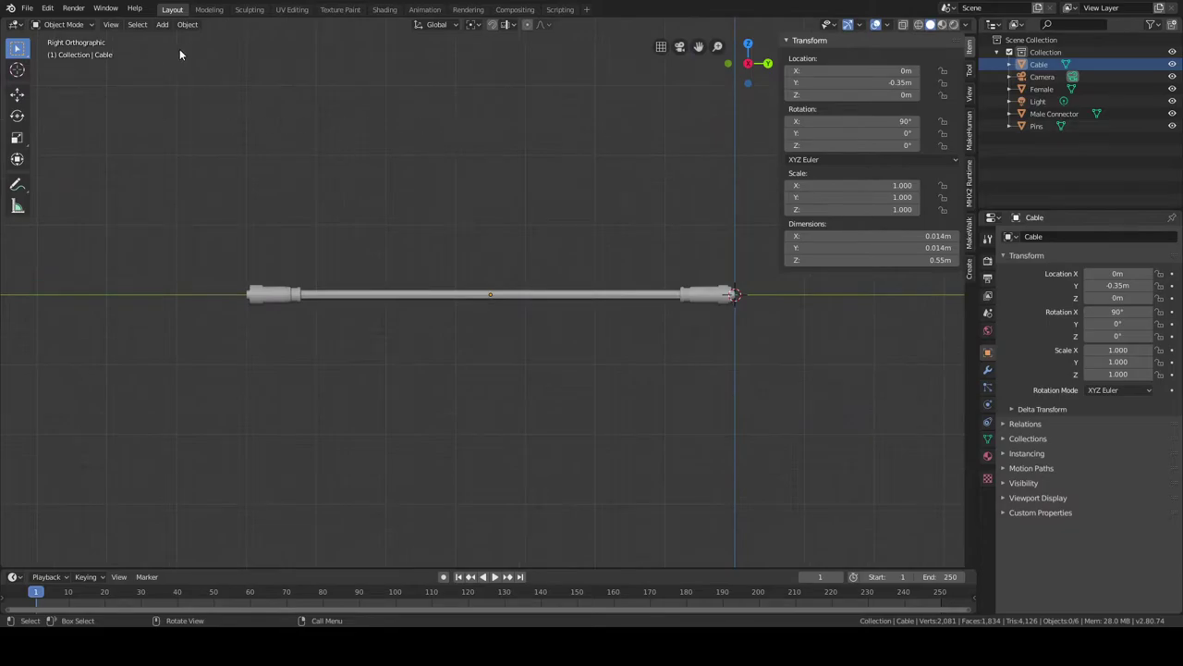
Check the interaction modes in Modeling, then bring up the Add menu in Layout.
left_click(219, 11)
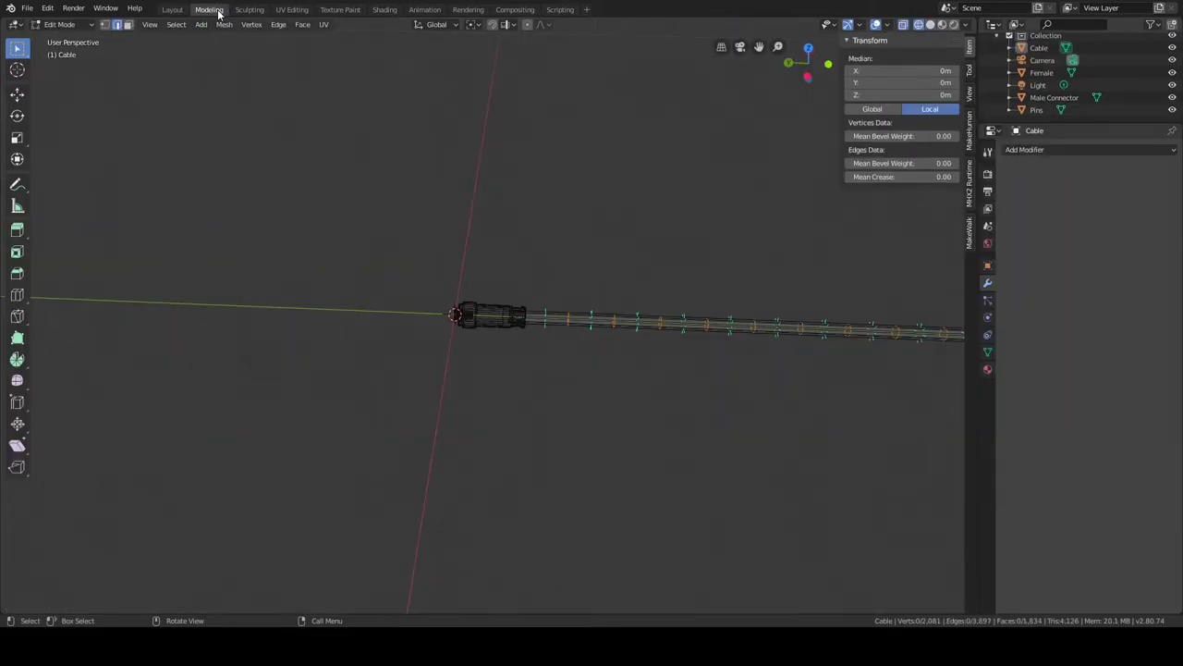
left_click(91, 25)
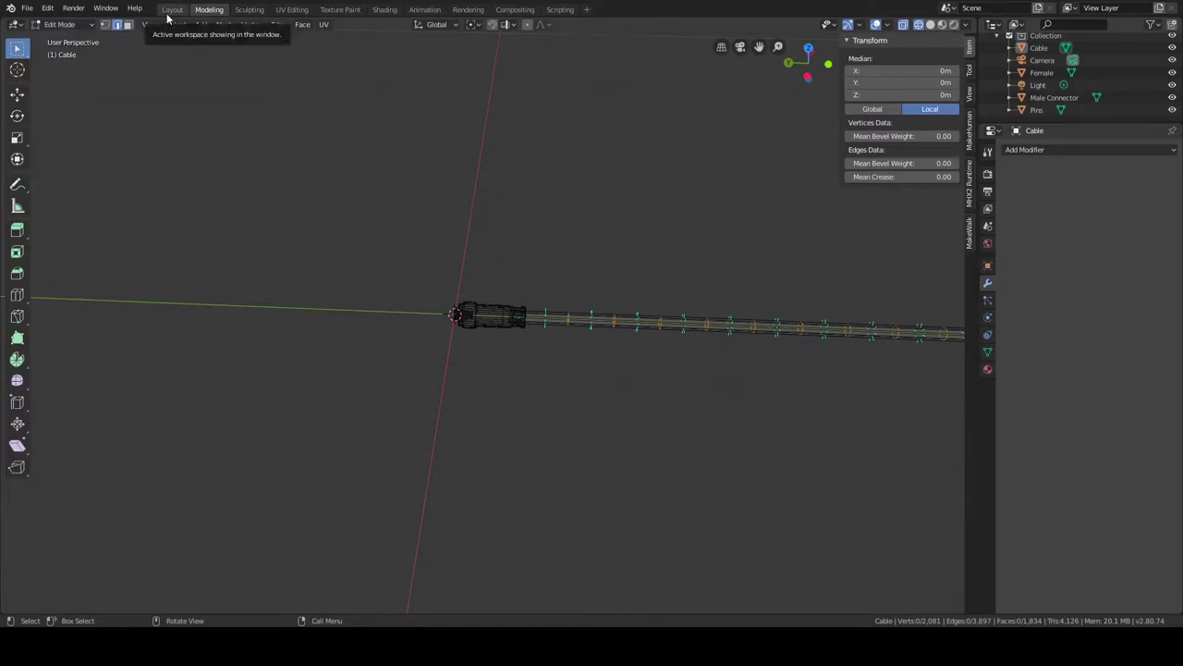
left_click(170, 11)
left_click(163, 25)
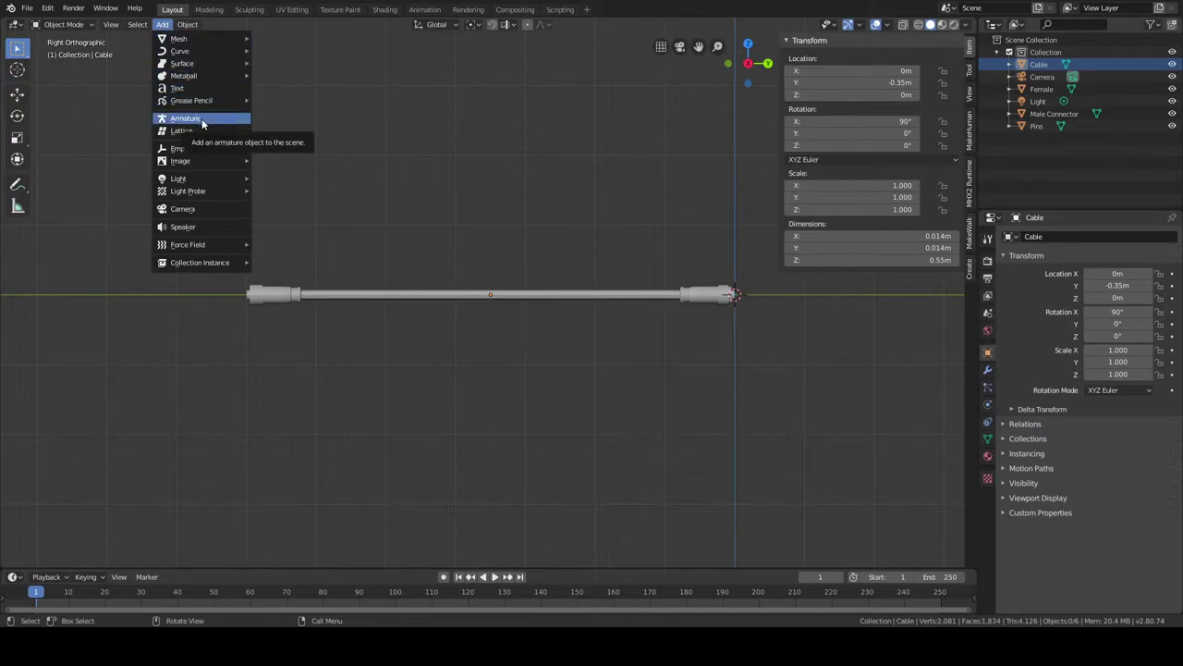
Add an Armature to the Collection at the world origin.
left_click(1046, 51)
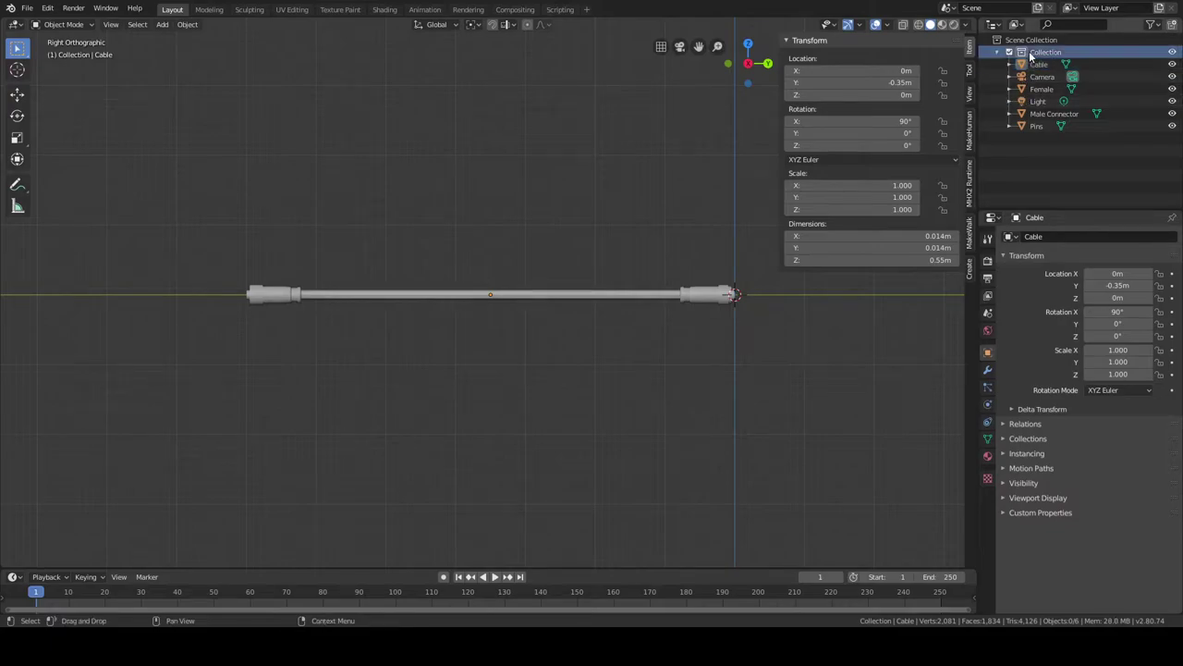
left_click(162, 24)
left_click(194, 120)
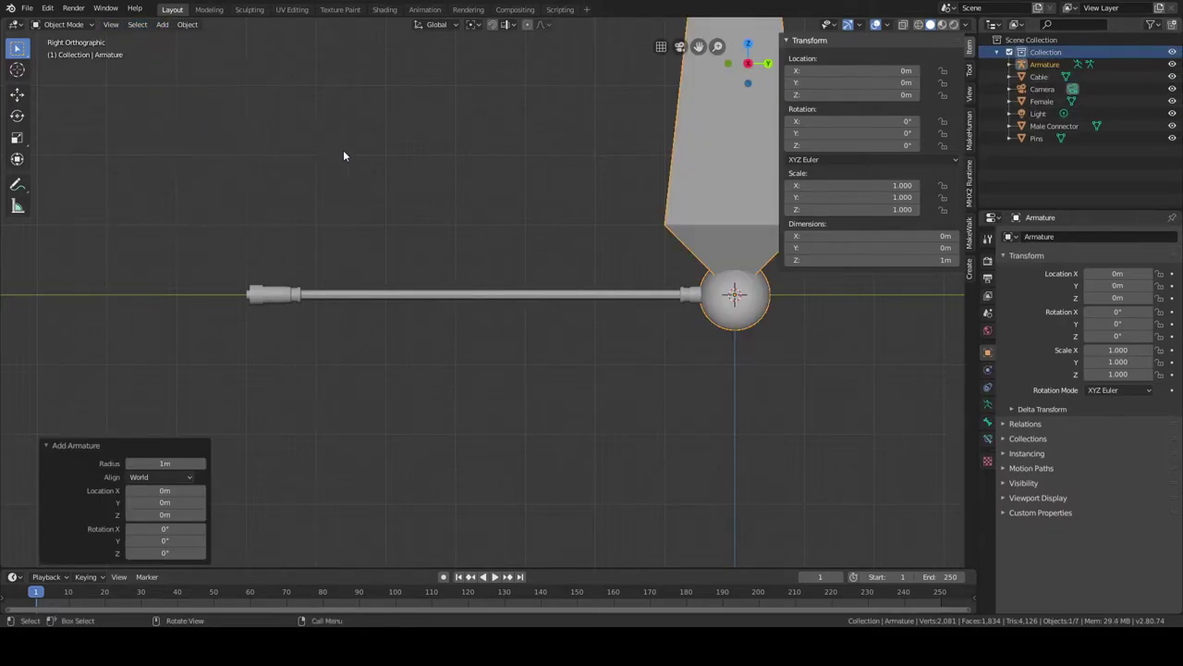
scroll(394, 164, "down", 6)
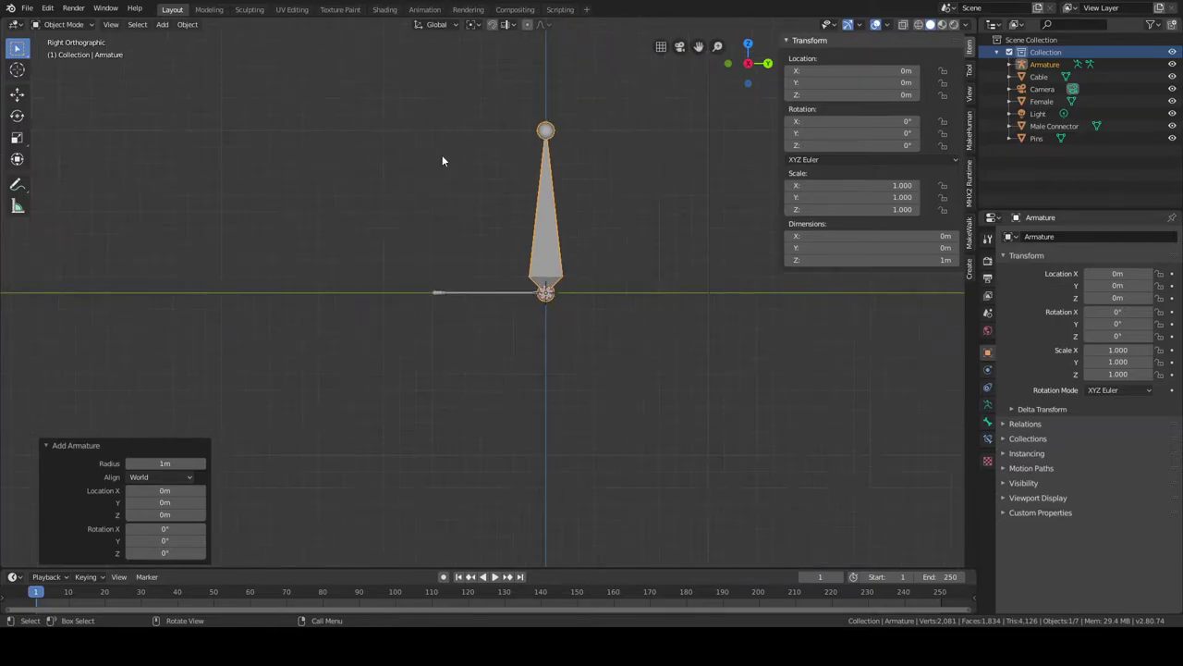
scroll(442, 154, "up", 4)
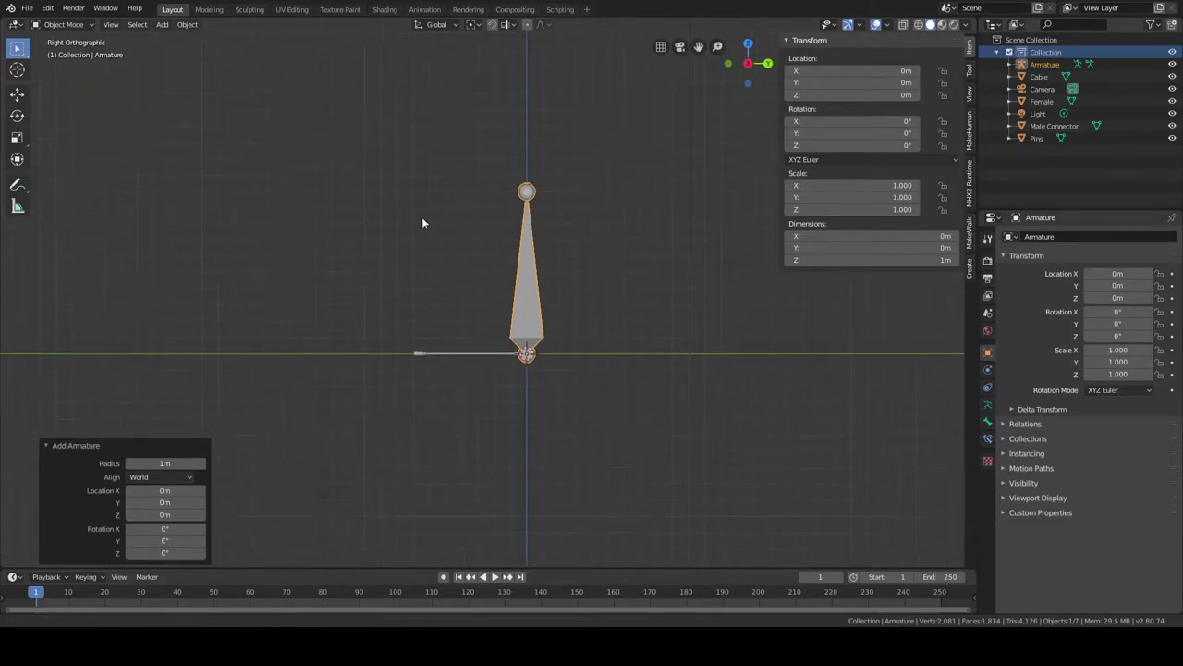
Expand the Armature in the Outliner to show its Bone, then enter Modeling's Edit Mode.
left_click(1010, 64)
left_click(1023, 76)
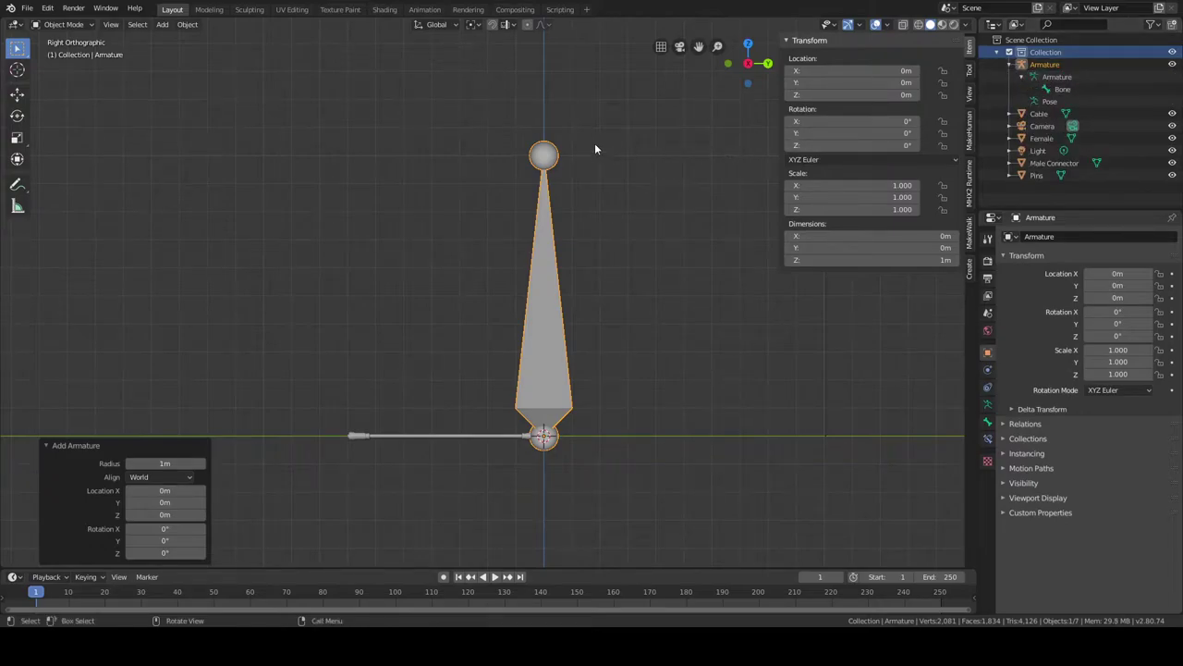
scroll(332, 78, "up", 1)
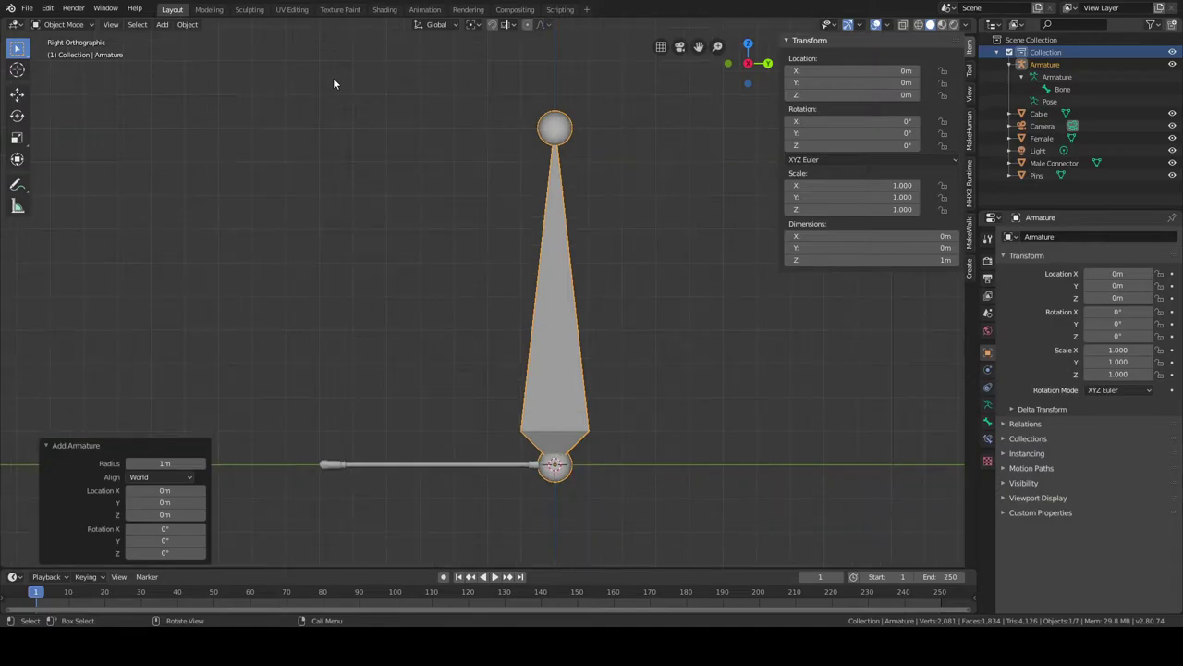
left_click(208, 11)
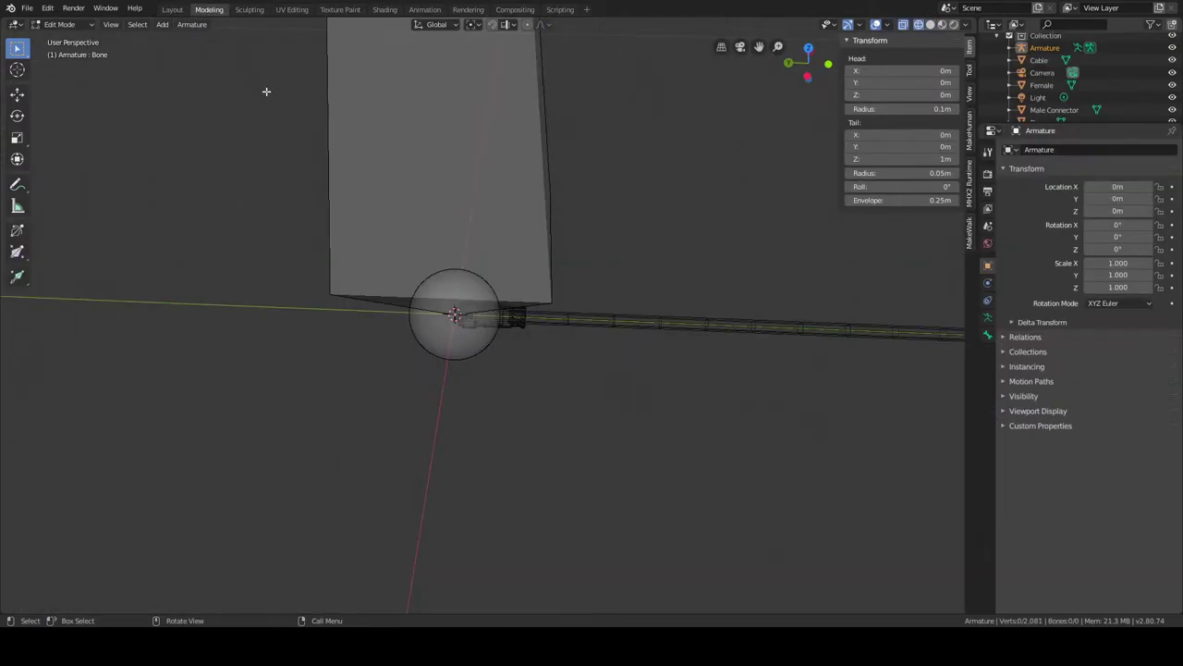
View the bone in Right Orthographic, panned to show its root at the origin.
scroll(266, 90, "down", 4)
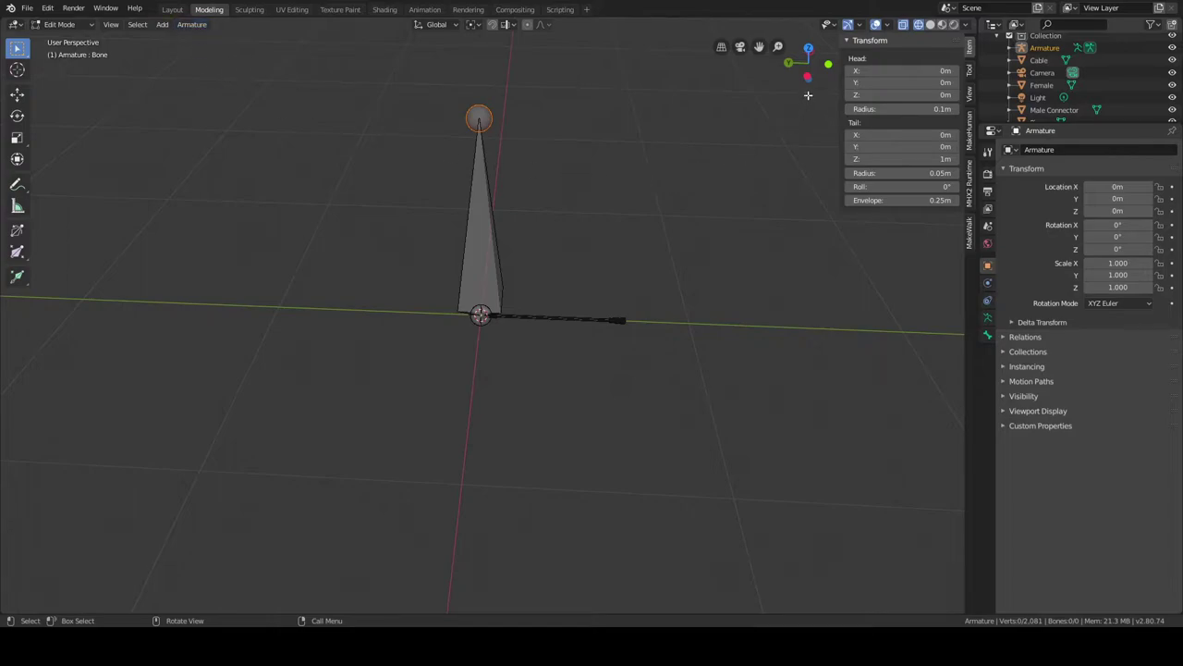
left_click_drag(814, 59, 817, 56)
left_click(819, 57)
scroll(632, 168, "up", 5)
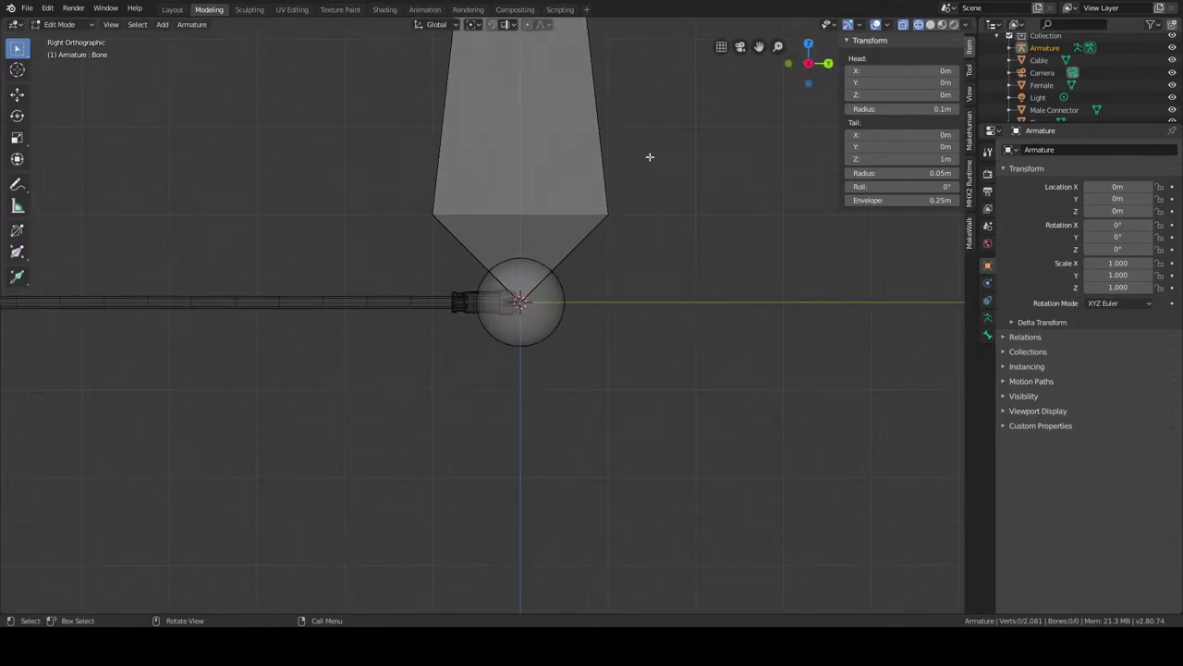
scroll(668, 296, "down", 5)
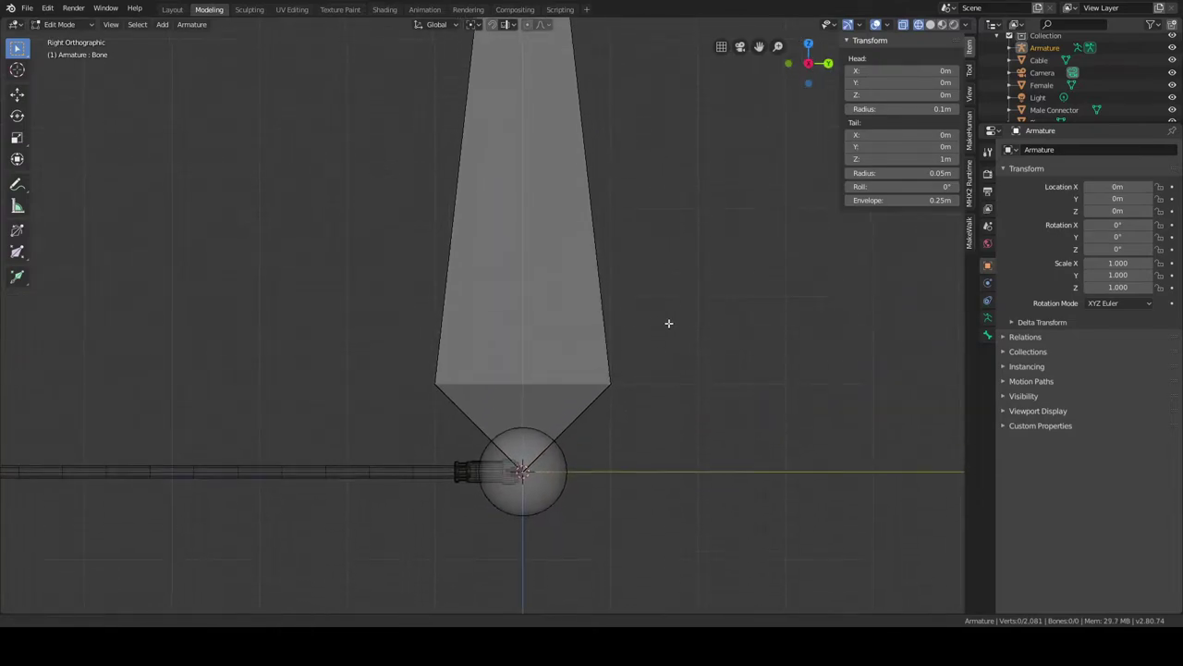
scroll(659, 285, "up", 1)
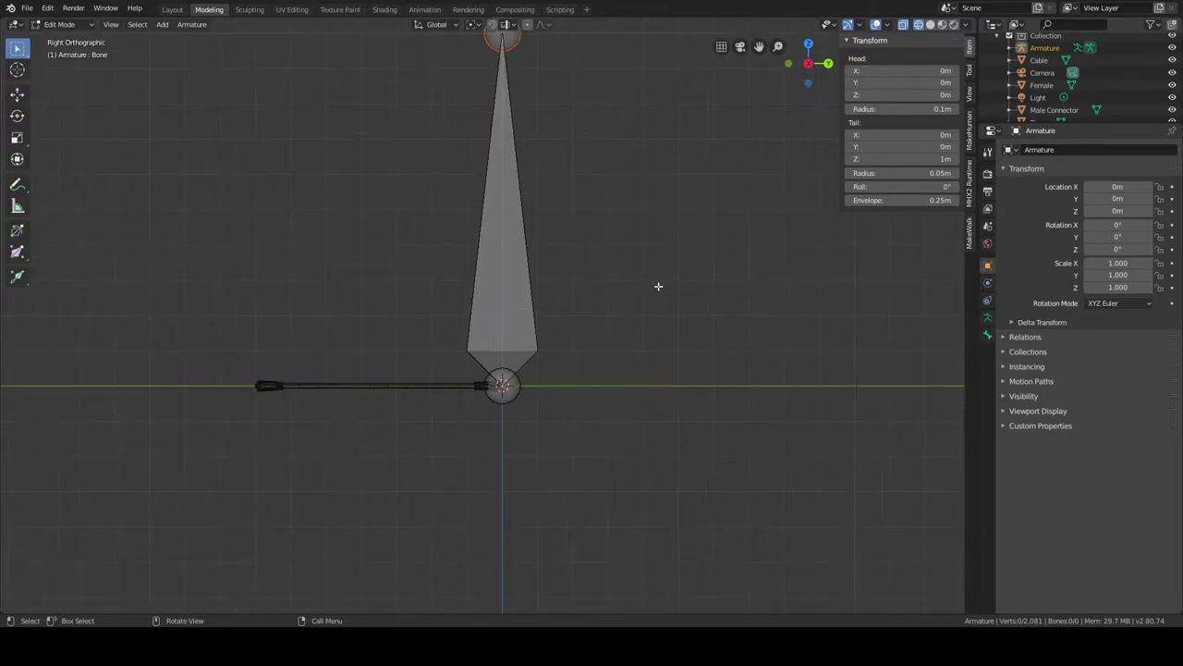
scroll(659, 286, "down", 1)
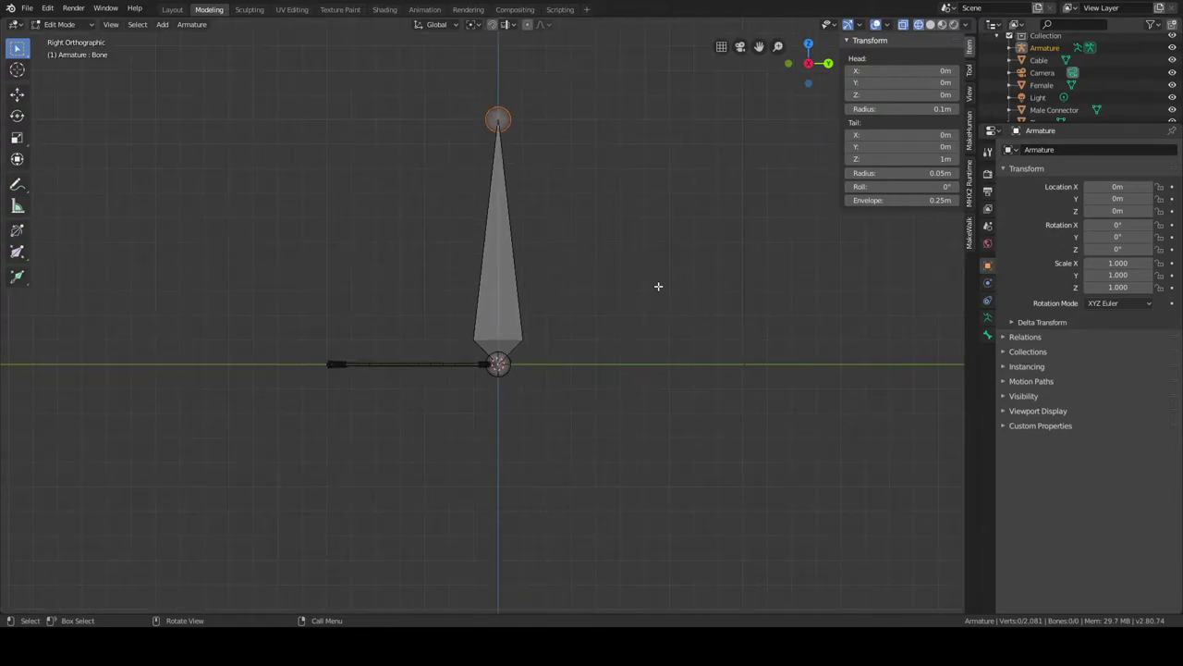
scroll(658, 286, "up", 3)
middle_click_drag(641, 200, 642, 310, "shift")
scroll(637, 275, "down", 2)
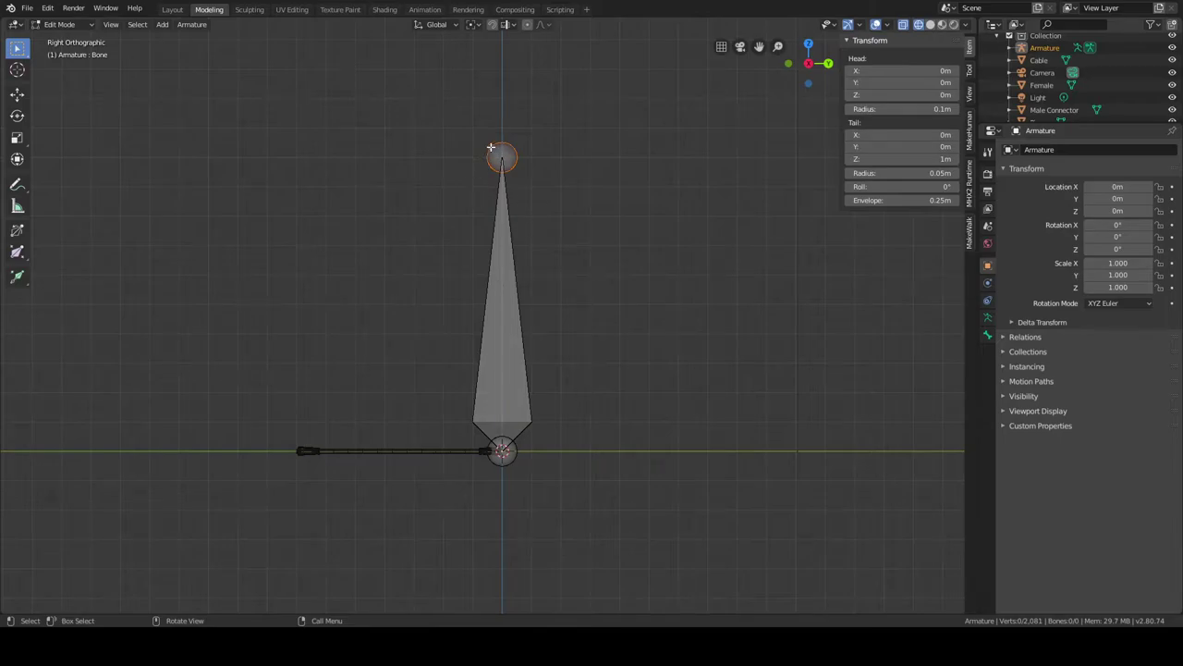
scroll(539, 180, "up", 1)
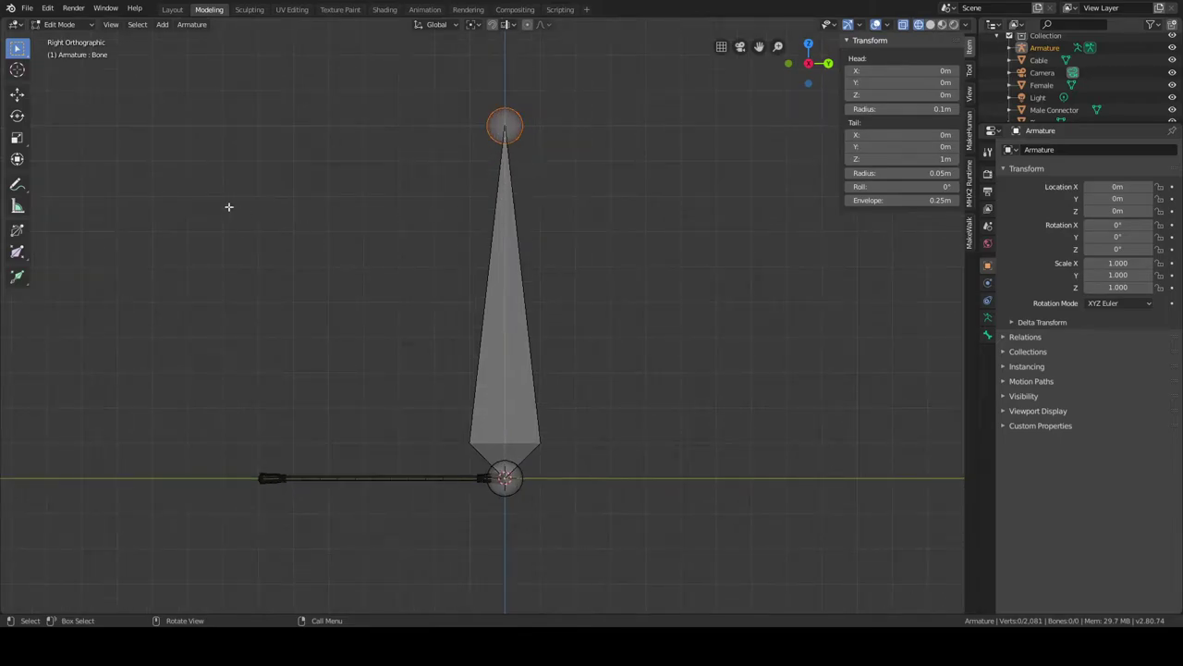
Expand the Armature in the Outliner and select its single Bone.
left_click(1008, 48)
left_click(1022, 60)
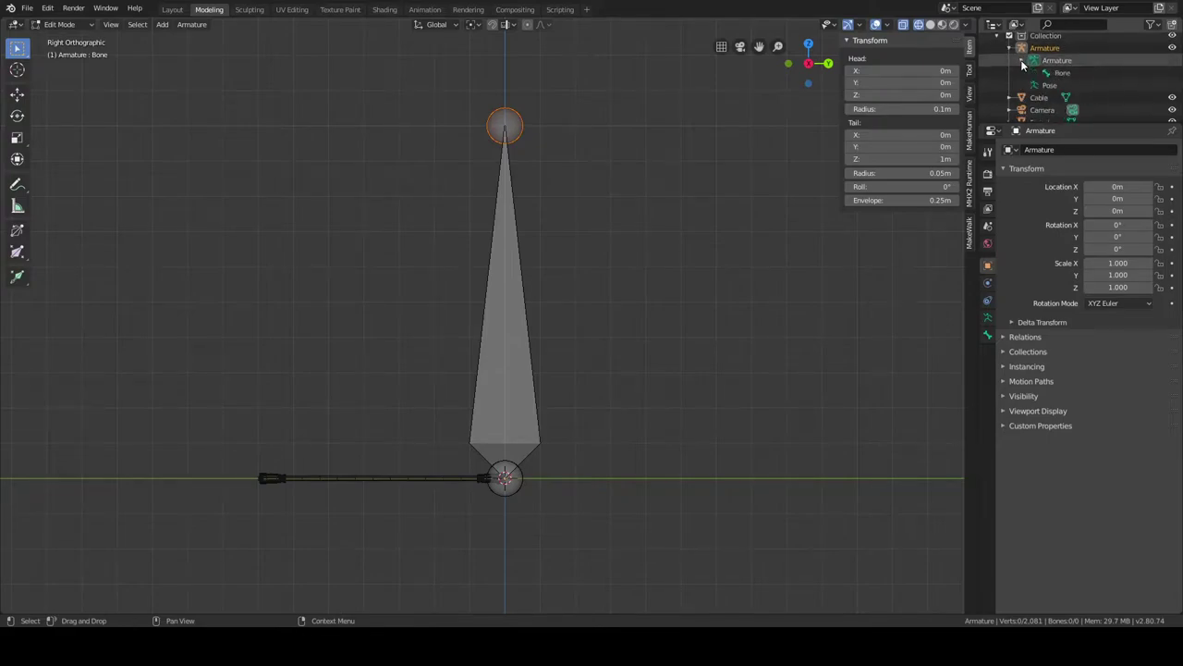
left_click(1051, 73)
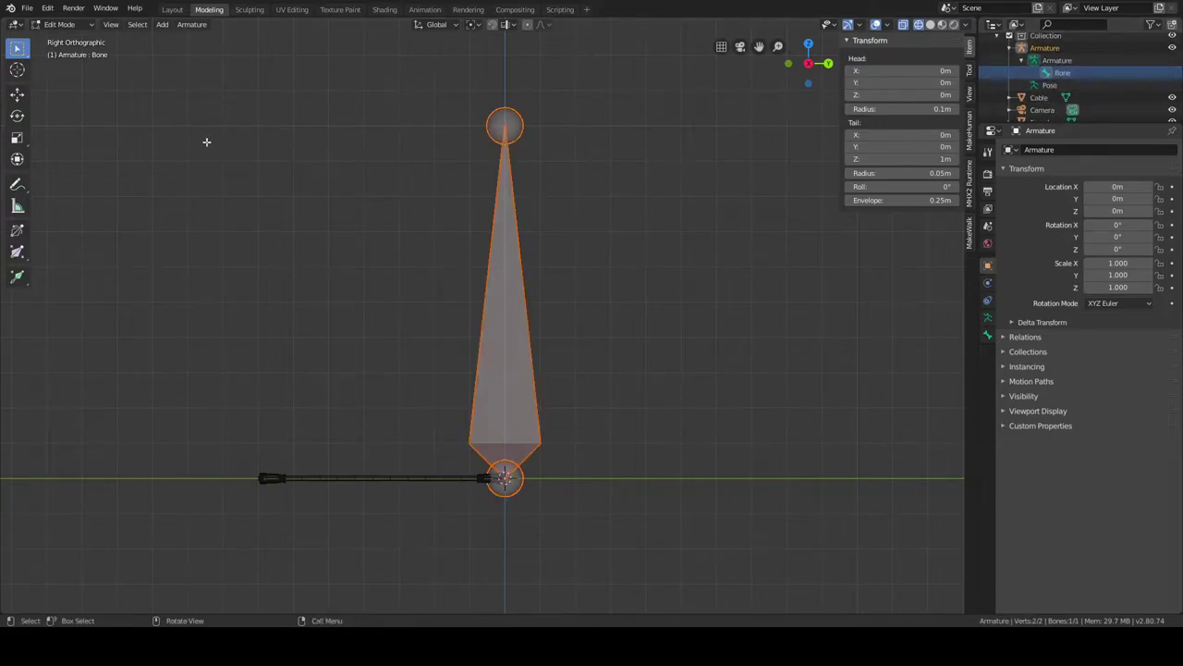
Rotate the bone about X, then set the exact angle to 90 in the Rotate panel.
left_click(16, 120)
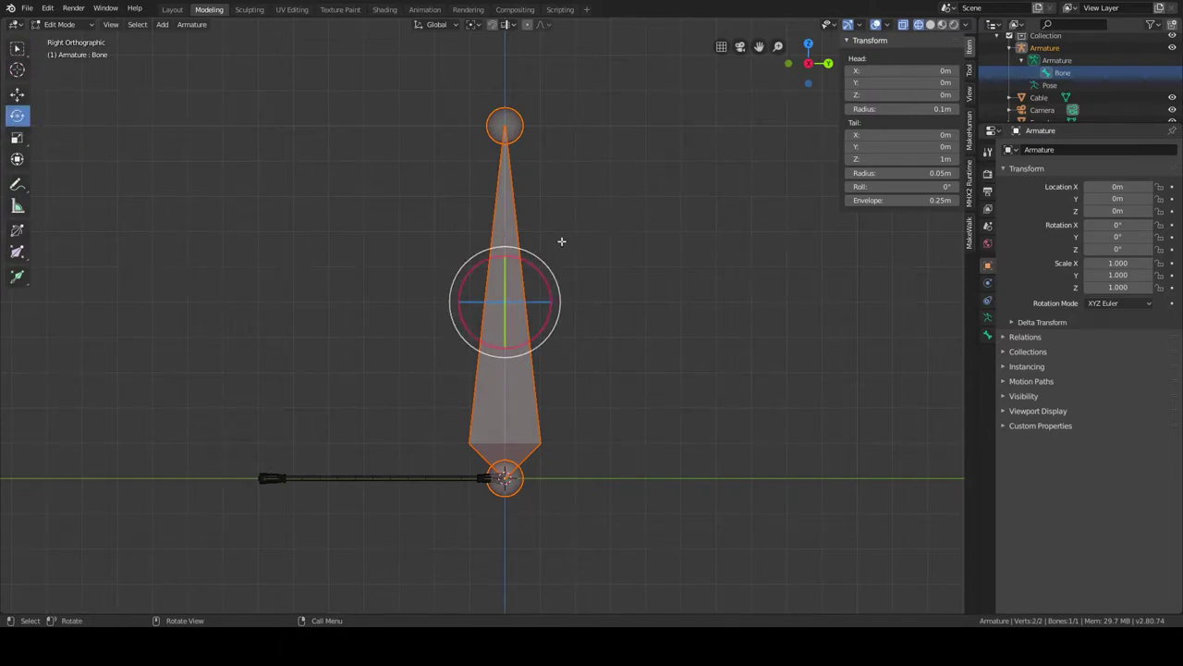
left_click_drag(481, 262, 444, 335)
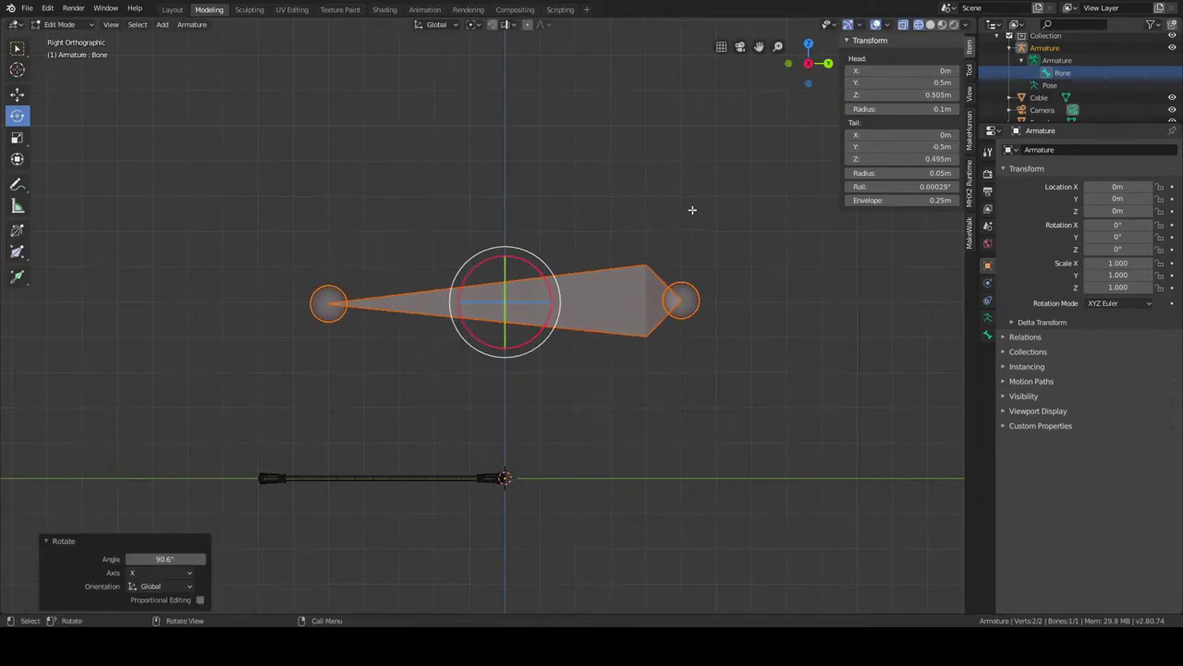
left_click(166, 559)
type("90")
key("Return")
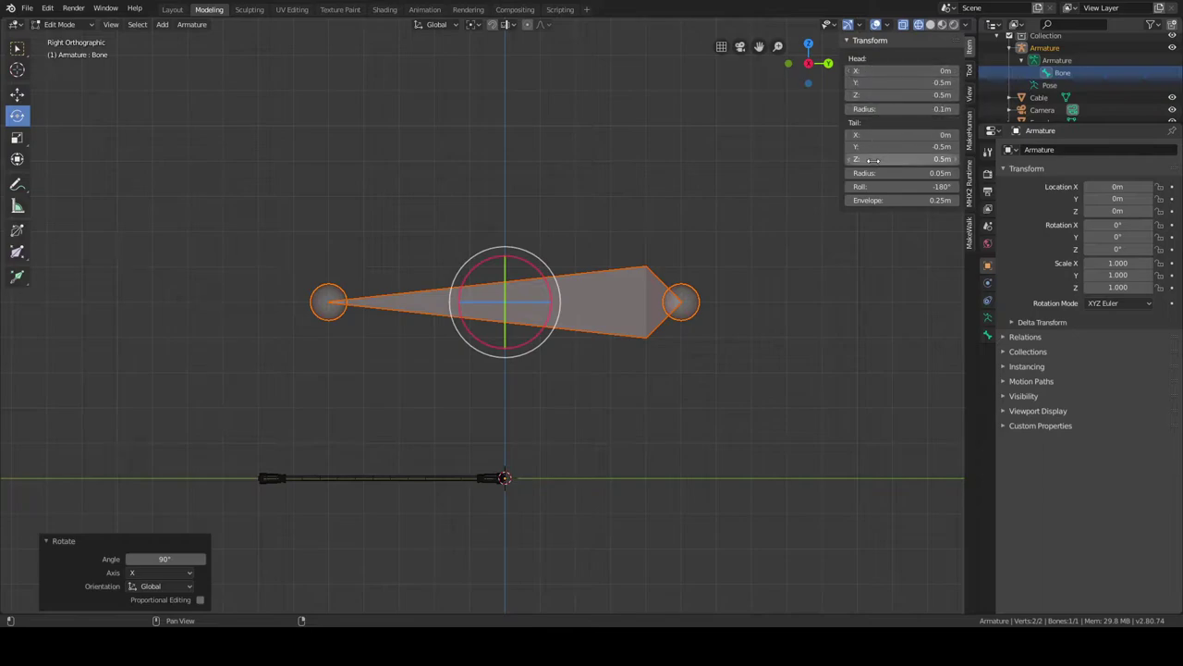
Set the bone's Head Z and Tail Z to 0 so it lies flat.
left_click(905, 85)
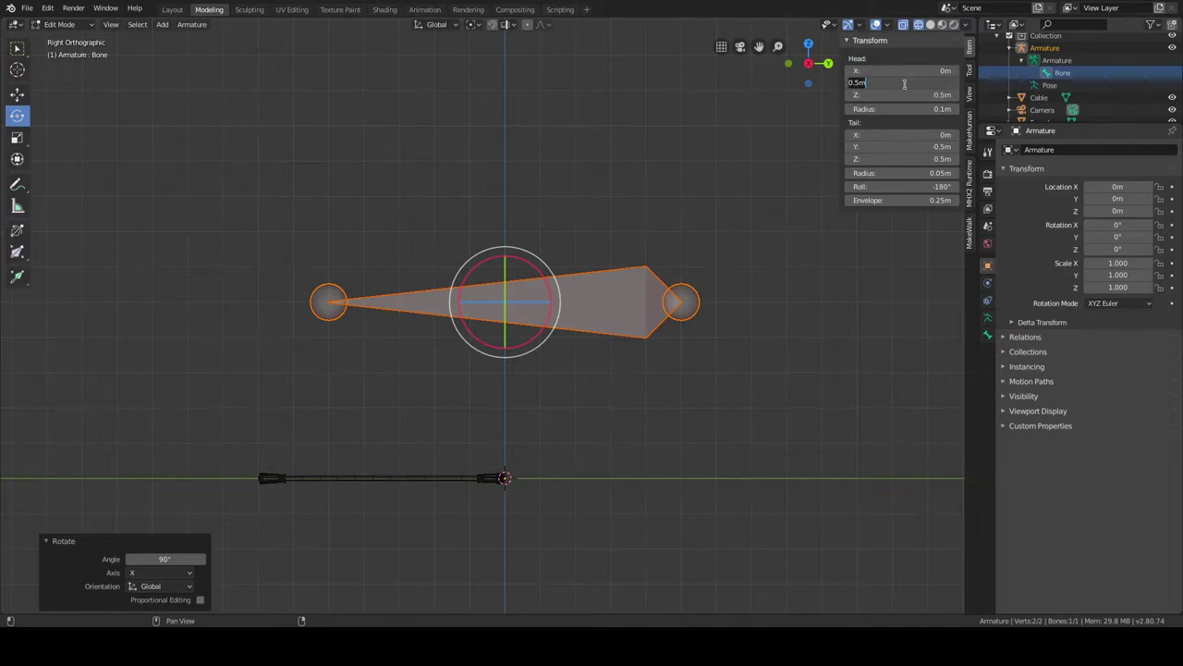
left_click(903, 93)
left_click(901, 96)
type("0")
key("Return")
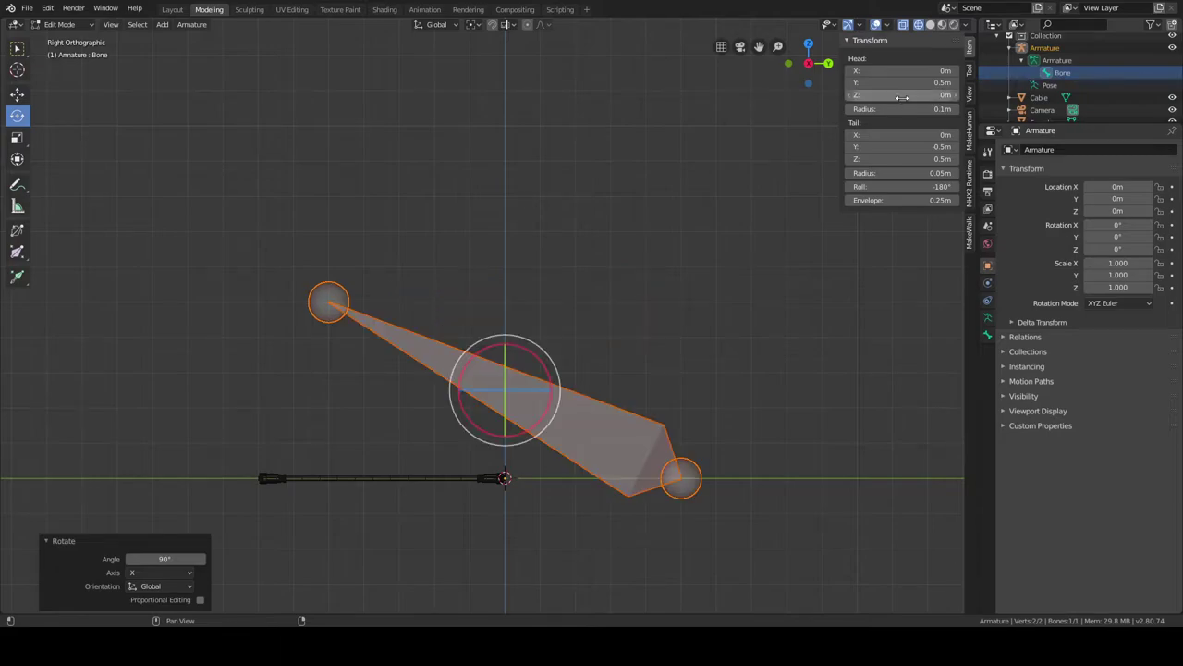
left_click(905, 158)
type("0")
key("Return")
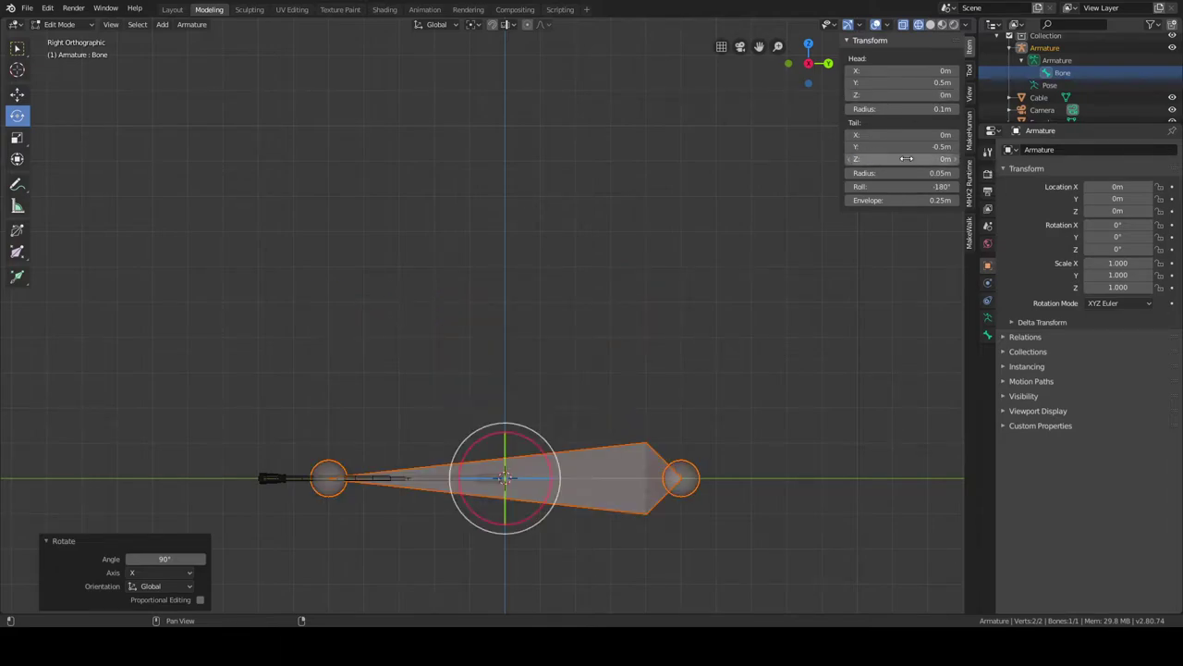
scroll(558, 234, "up", 2)
middle_click_drag(558, 235, 521, 89, "shift")
scroll(546, 173, "up", 1)
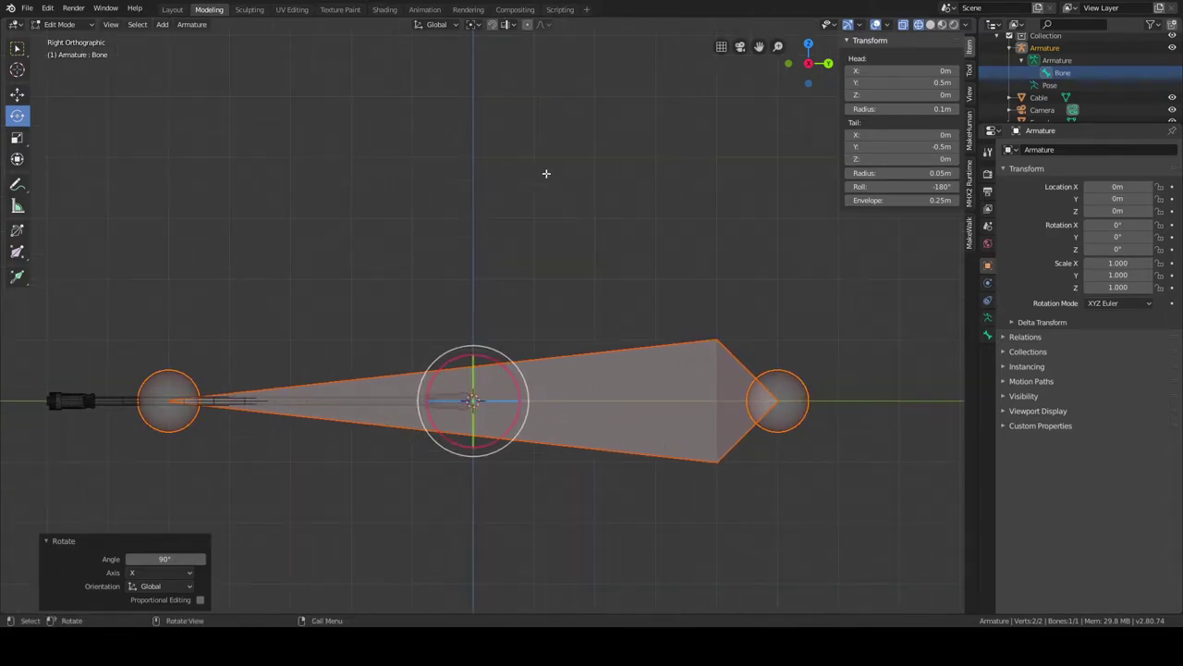
Set Head Y to 0, moving the bone's head to the origin.
left_click(893, 82)
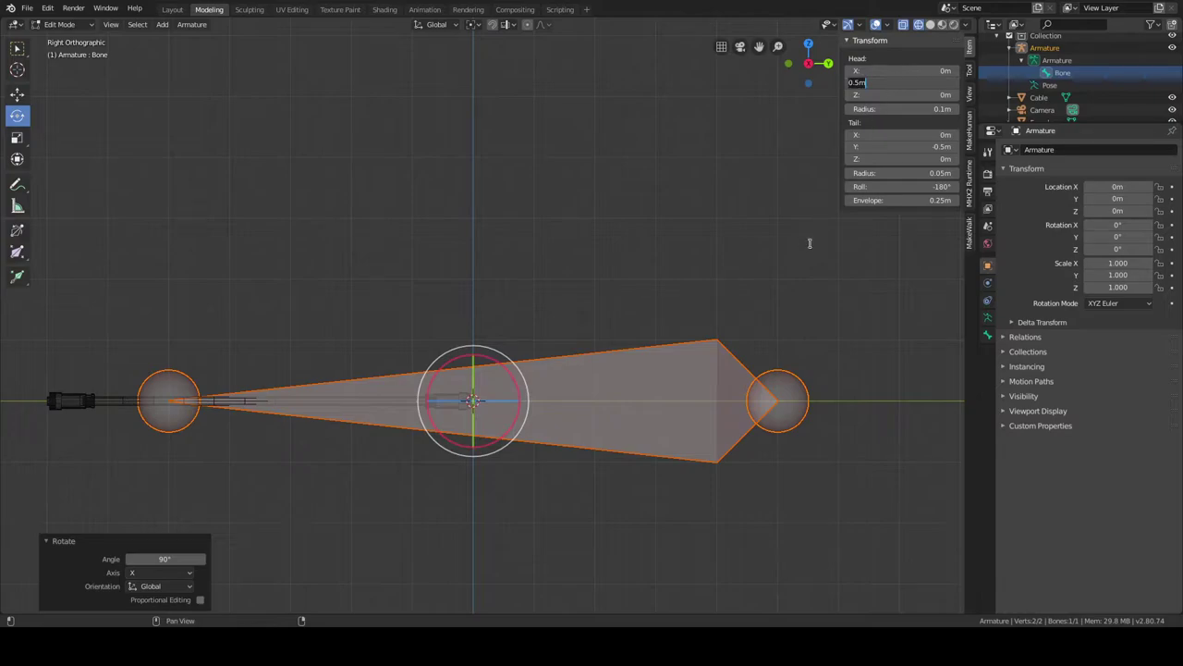
type("0")
key("Return")
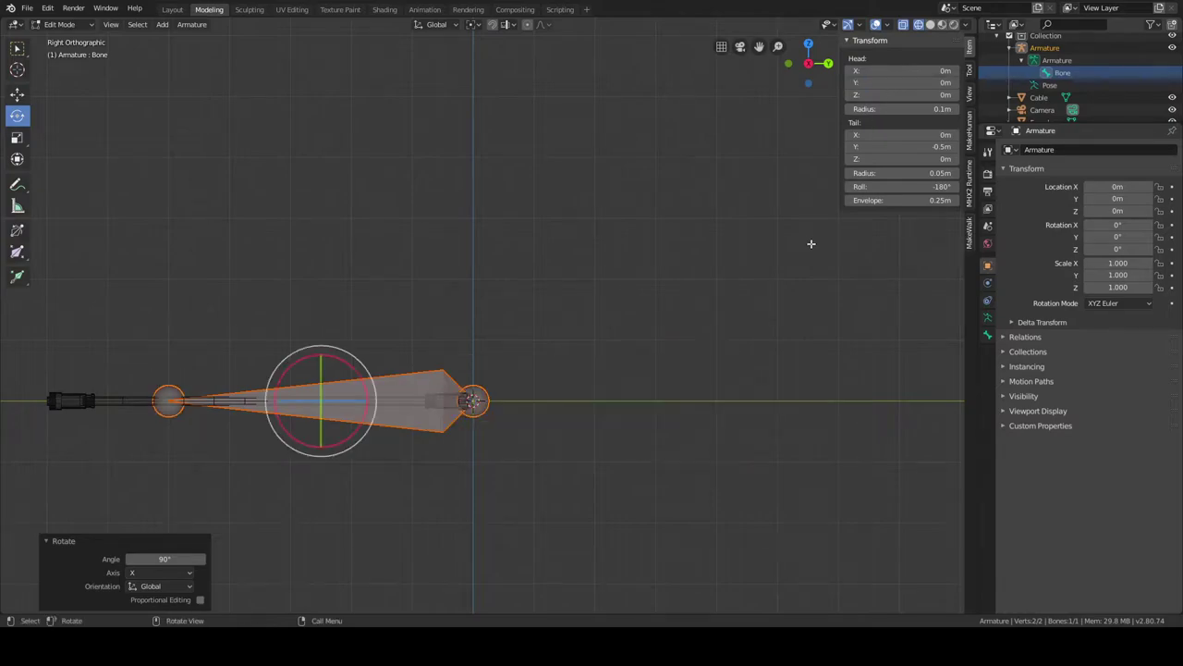
scroll(443, 526, "up", 1)
scroll(443, 526, "up", 2)
middle_click_drag(444, 526, 510, 336, "shift")
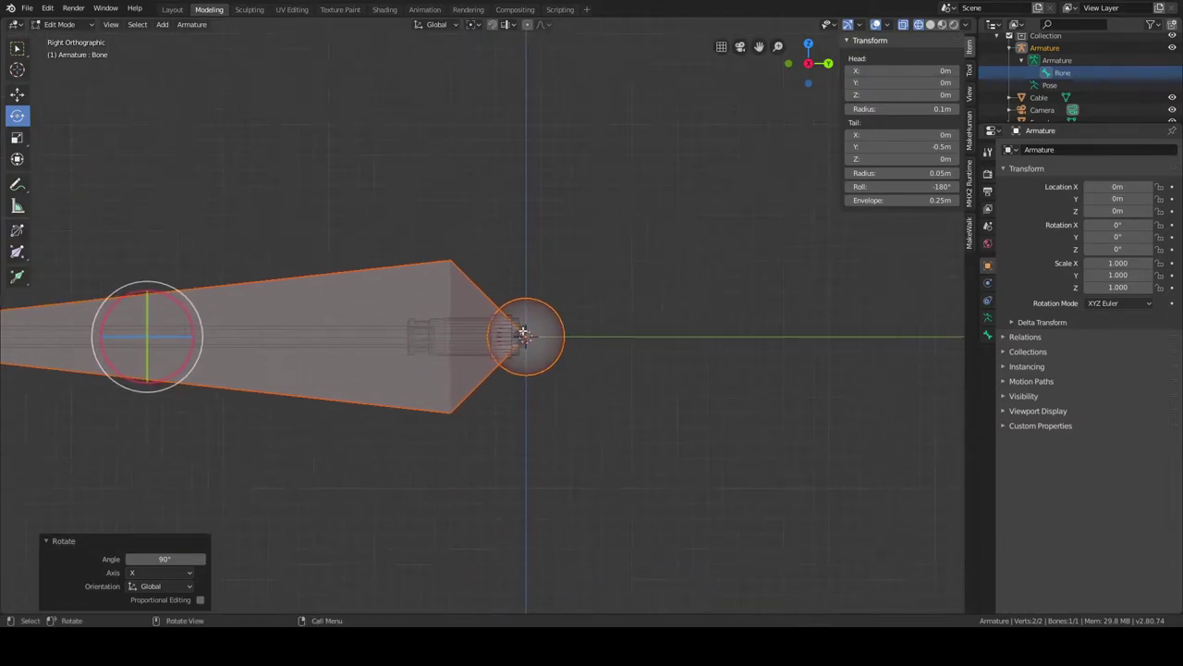
scroll(510, 335, "down", 2)
scroll(518, 342, "up", 3)
scroll(527, 351, "down", 2)
scroll(527, 350, "down", 2)
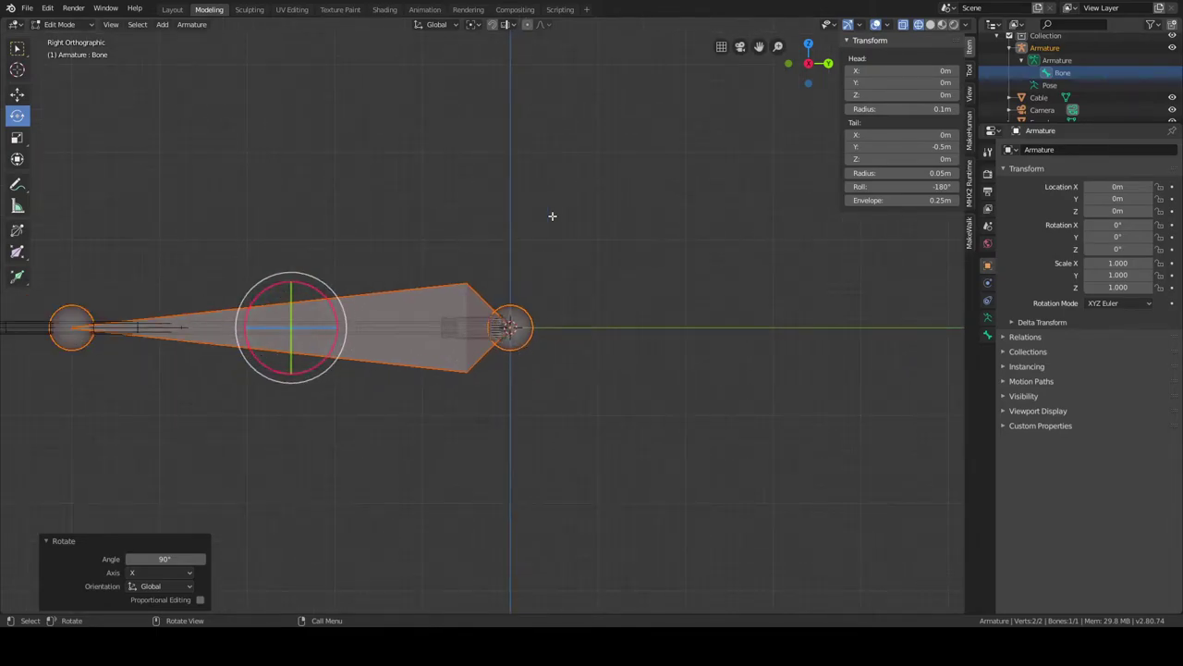
Shorten the bone by setting its Tail Y to -0.07 m.
left_click(888, 146)
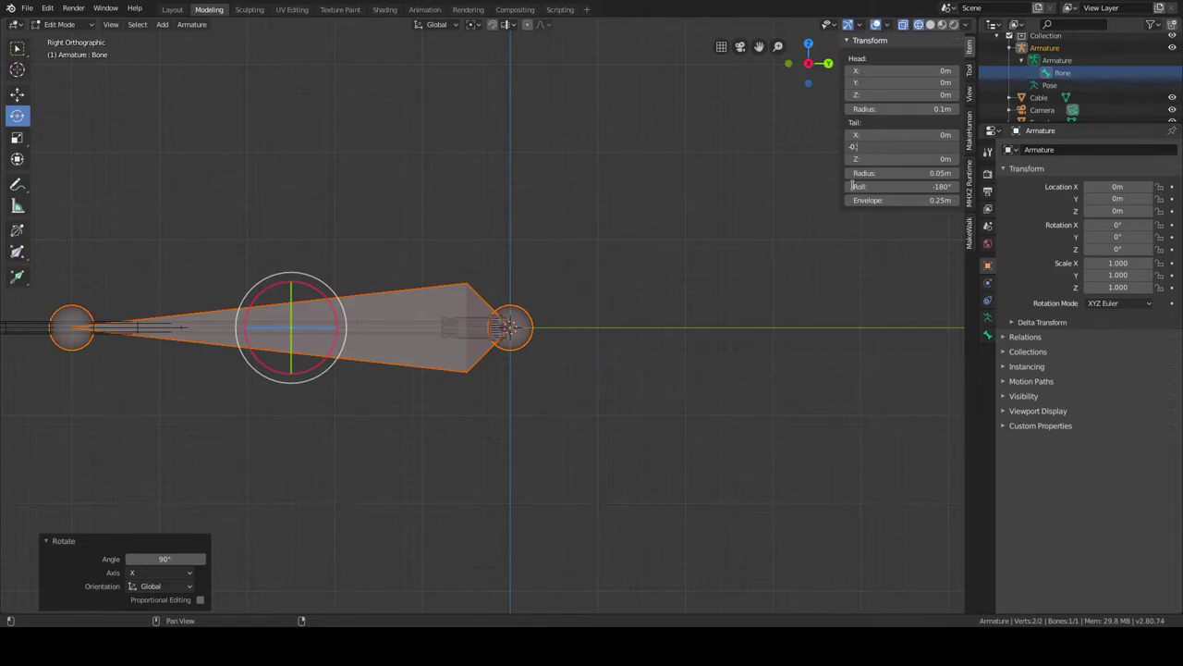
type("-0.2")
key("Return")
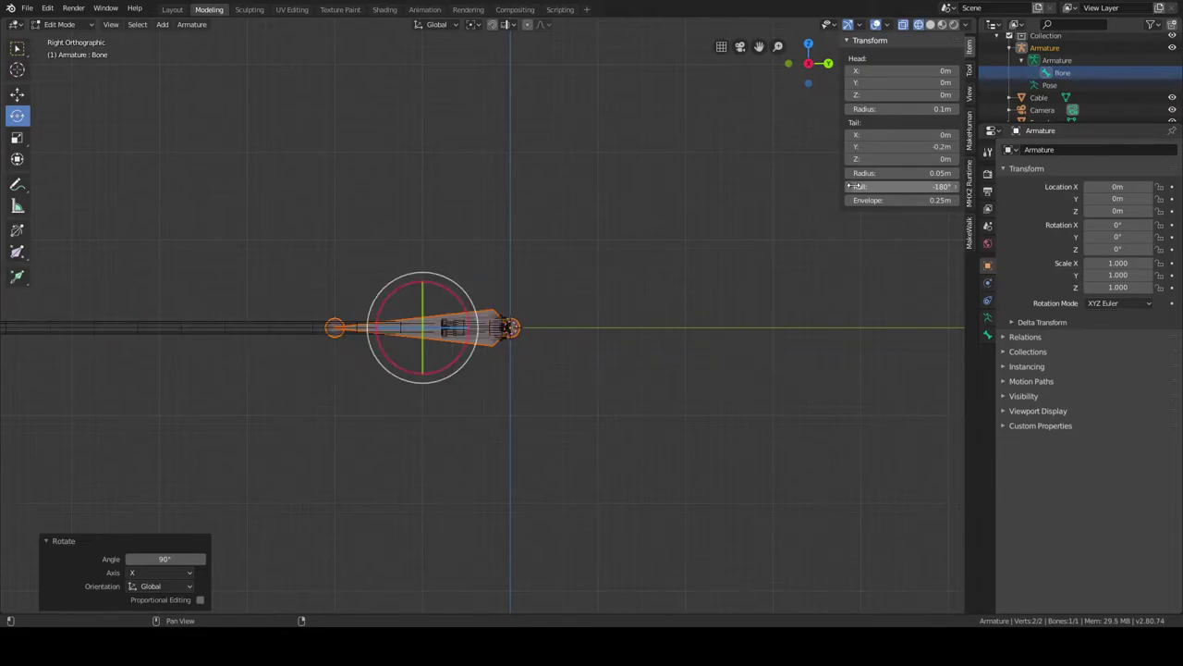
left_click(928, 148)
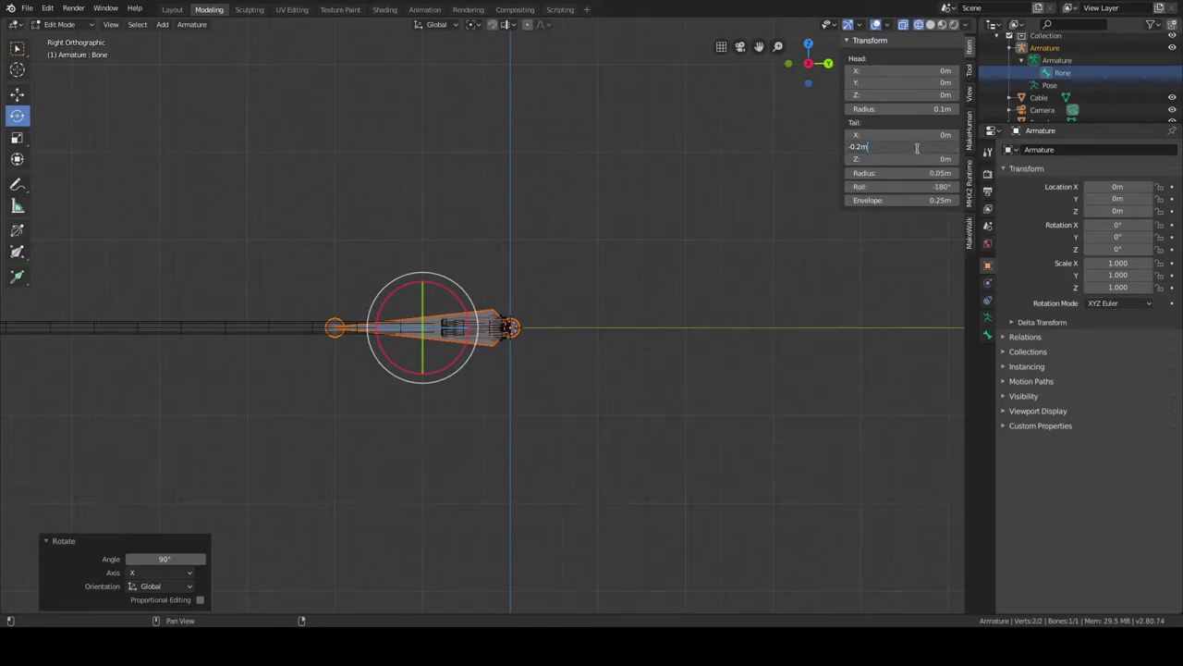
type("-0.05")
key("Return")
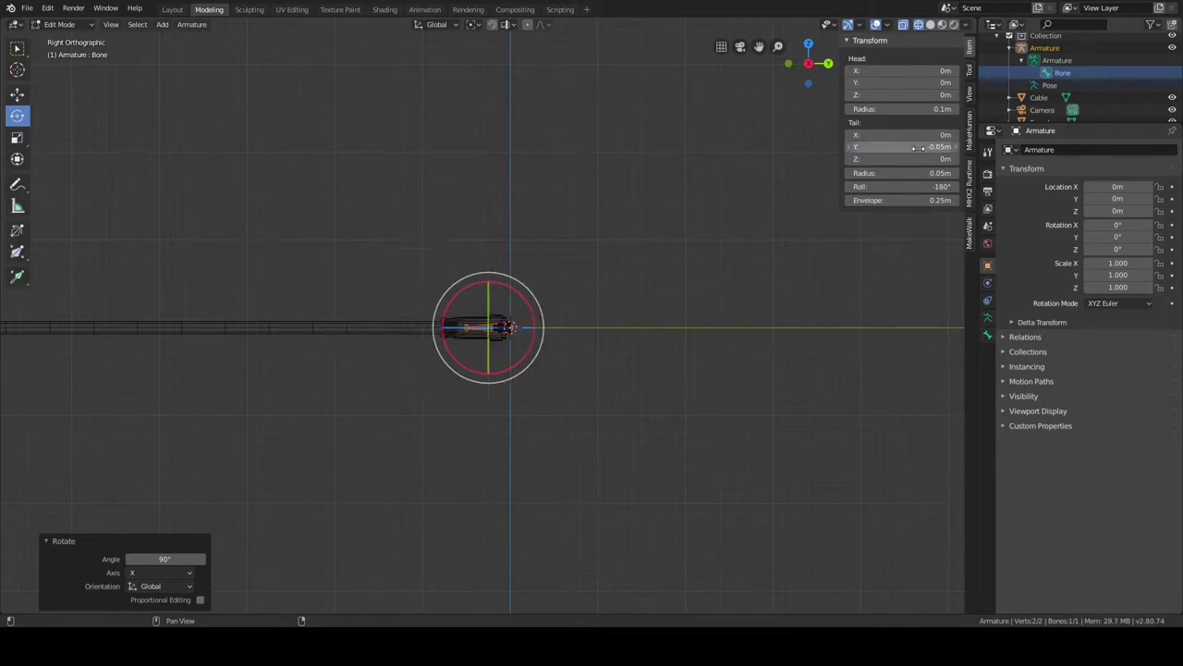
scroll(615, 293, "up", 5)
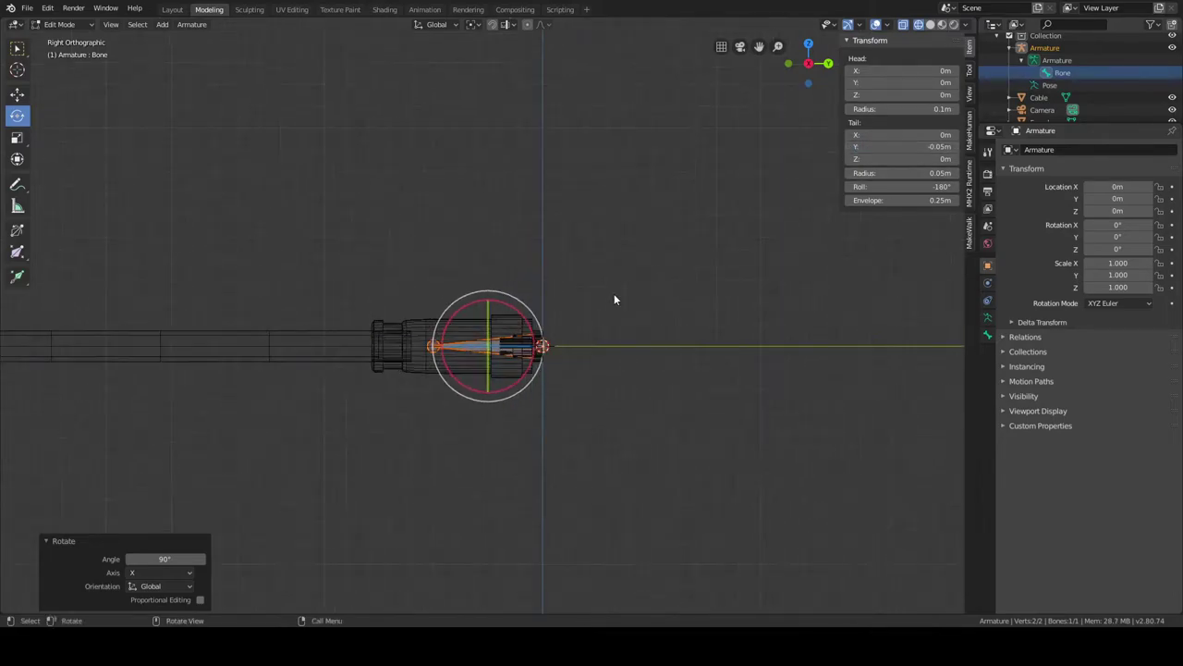
left_click(936, 150)
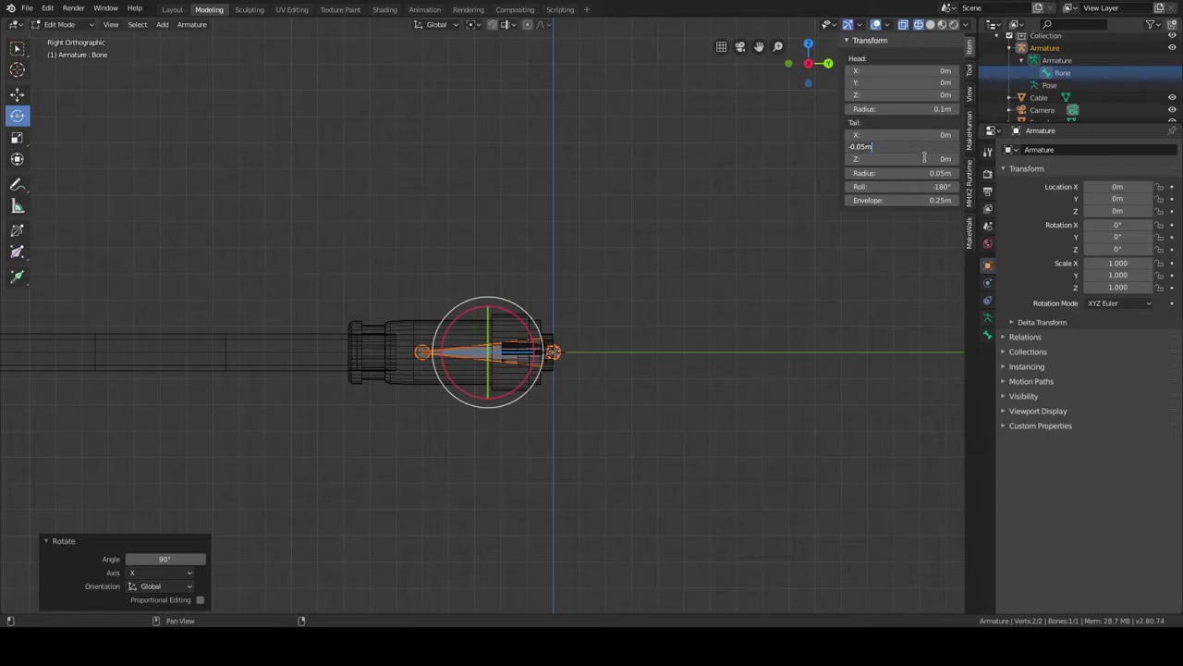
key("BackSpace")
key("BackSpace")
key("Return")
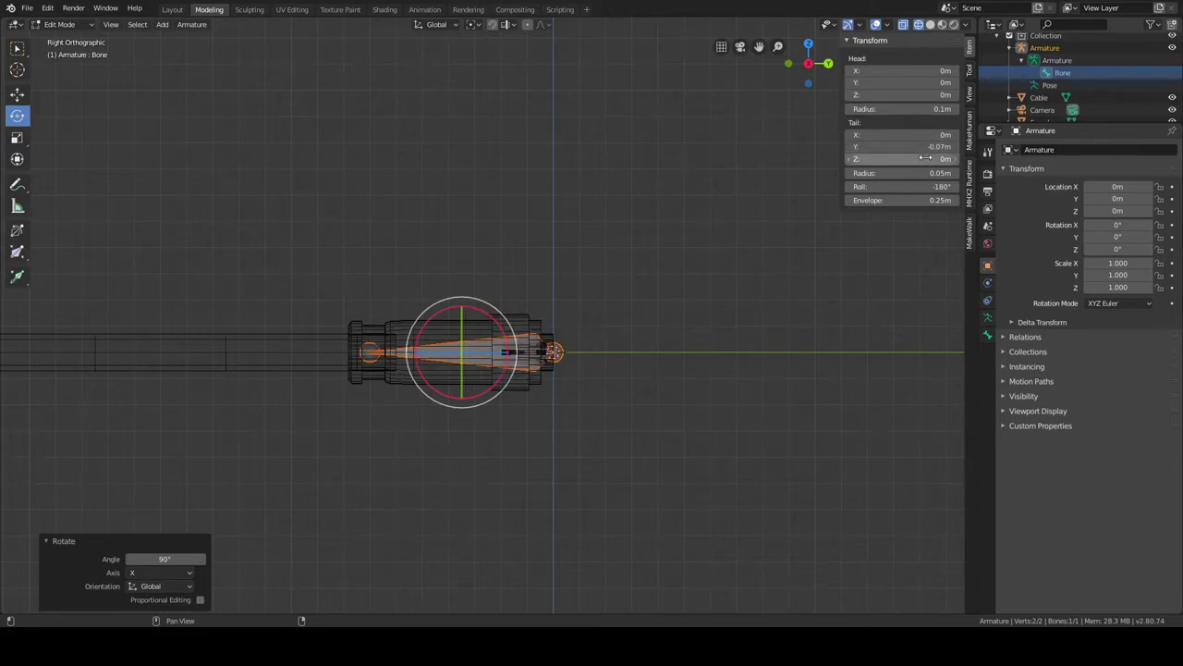
Zoom out to check the bone, then deselect it with Select Box.
scroll(358, 316, "up", 3)
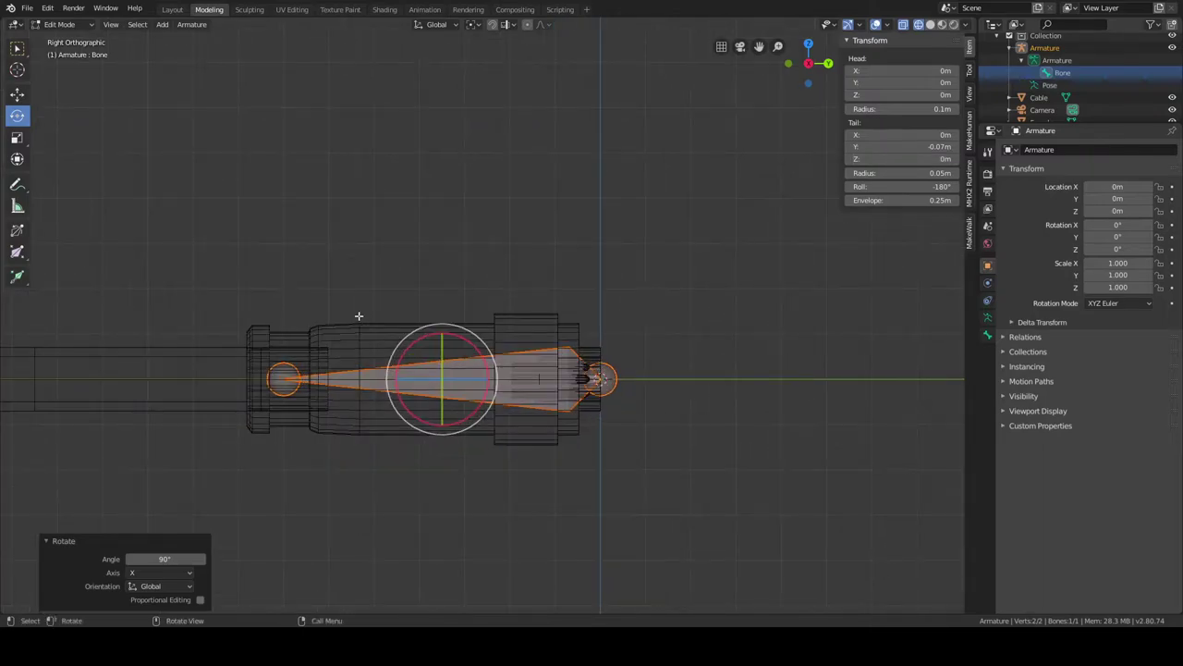
scroll(438, 275, "down", 2)
scroll(438, 274, "up", 2)
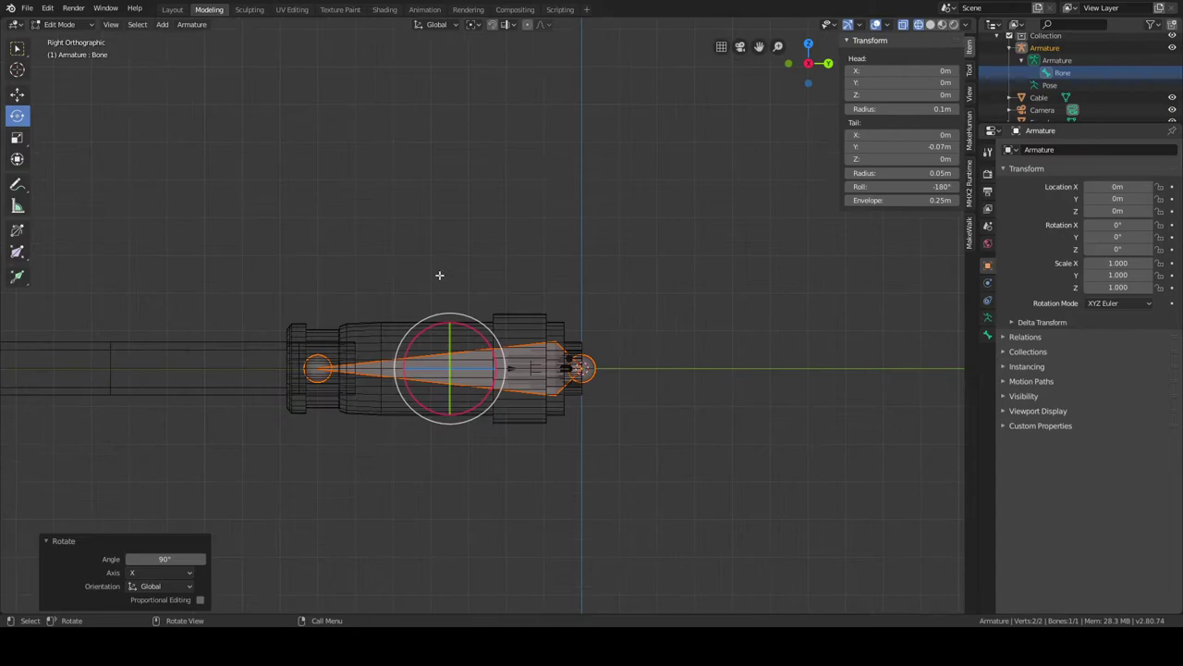
scroll(439, 274, "down", 2)
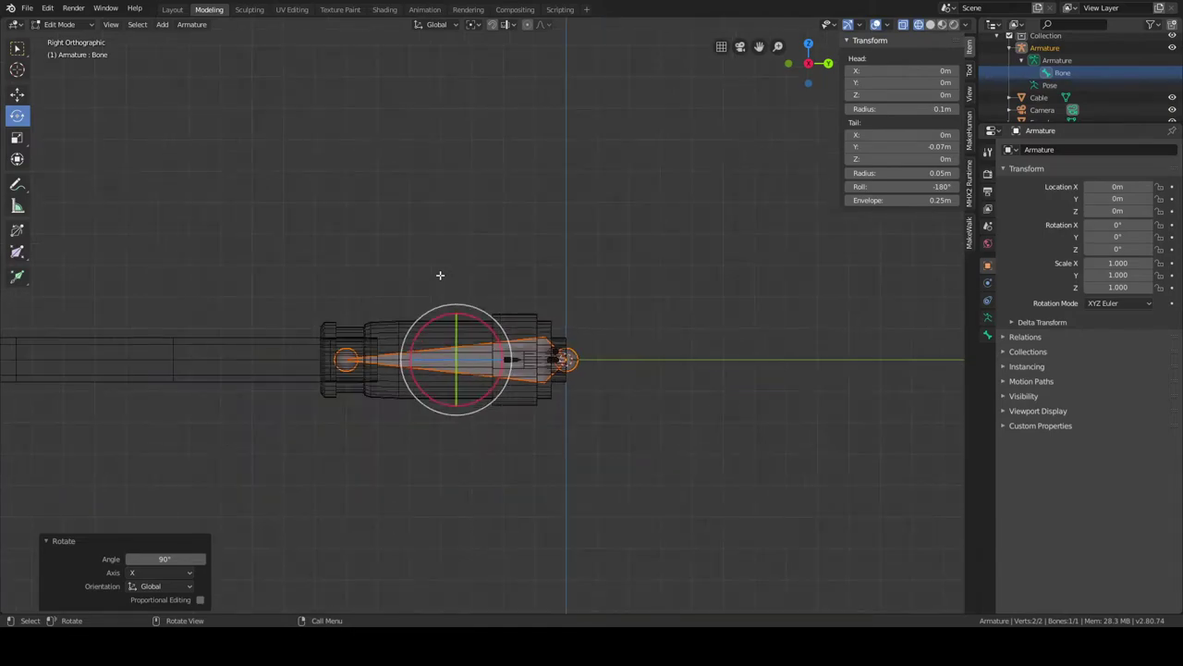
scroll(441, 275, "up", 1)
scroll(440, 275, "up", 2)
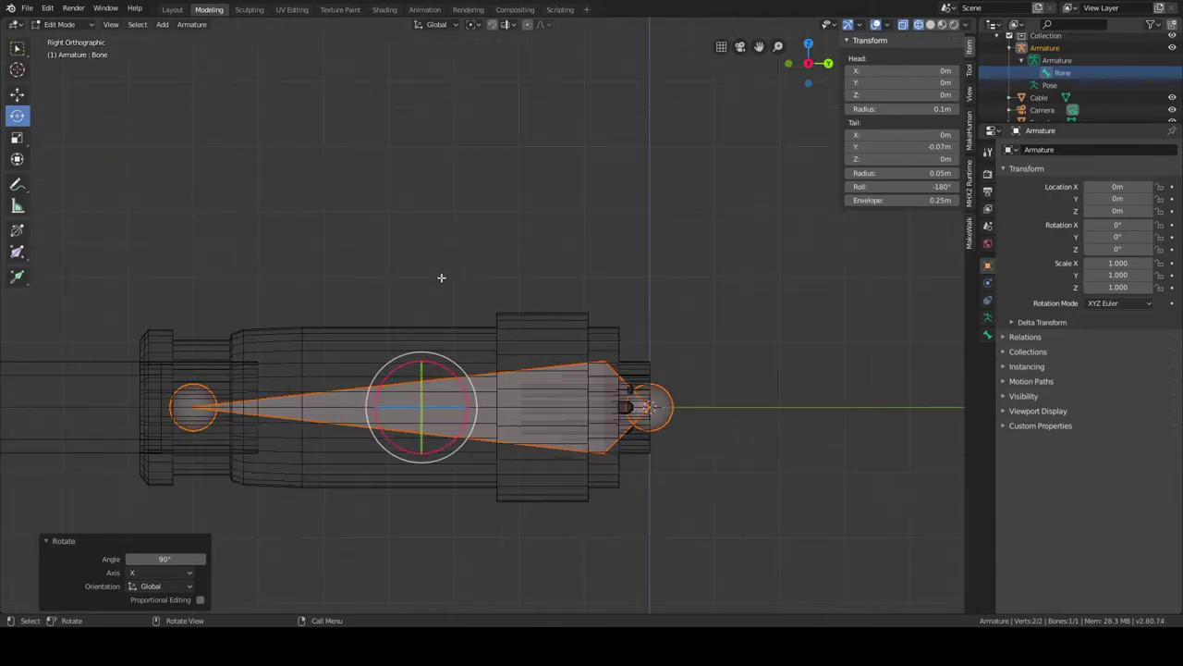
scroll(441, 277, "down", 5)
scroll(441, 275, "up", 4)
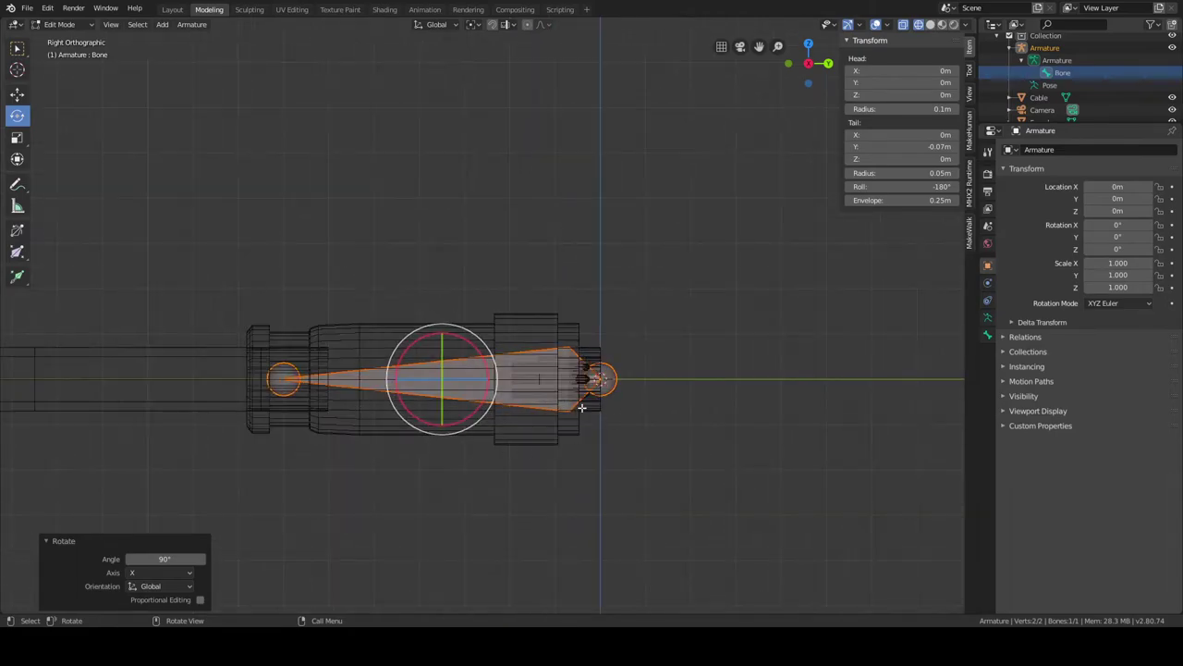
scroll(305, 377, "down", 8)
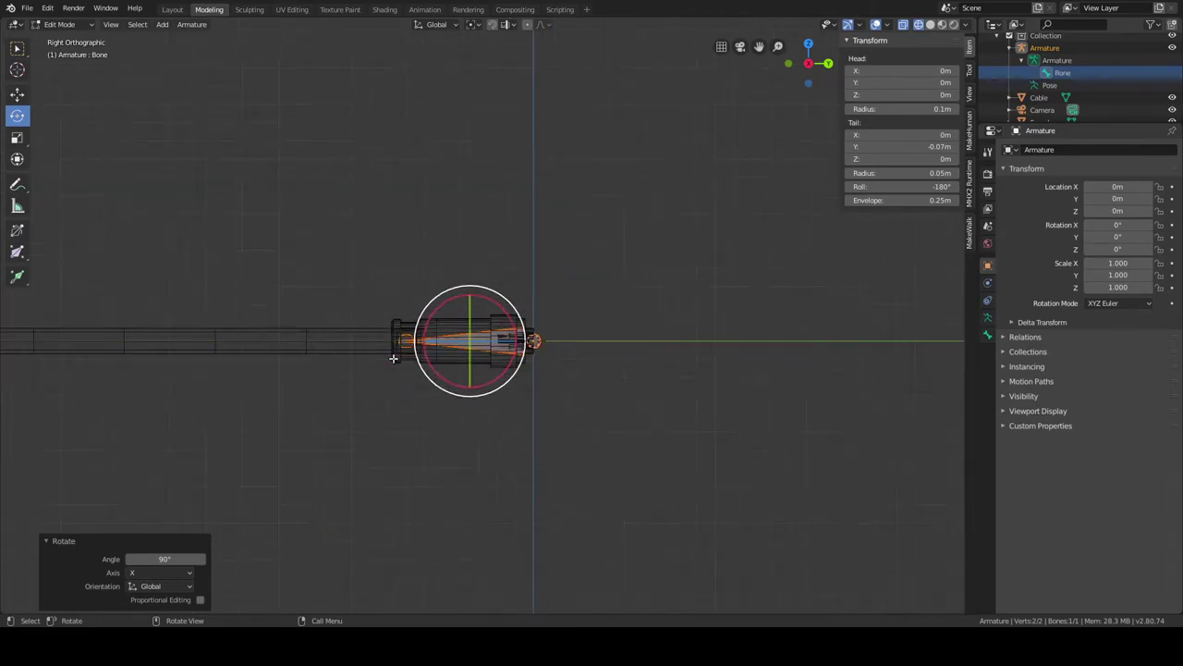
scroll(394, 357, "down", 1)
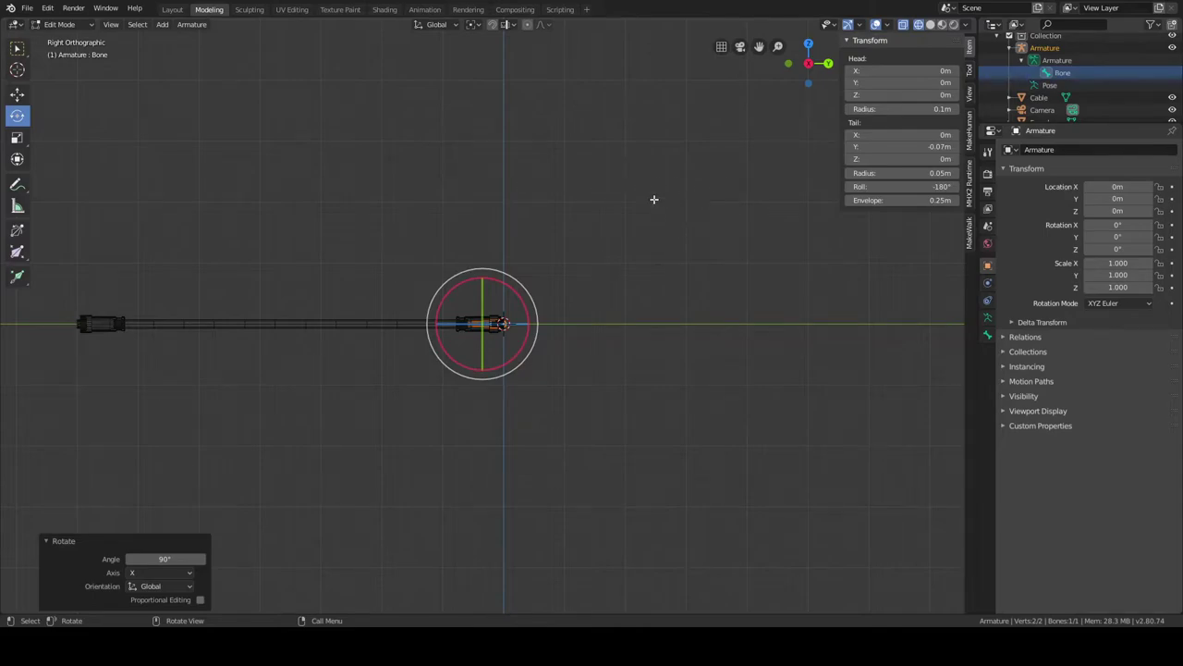
key("w")
left_click(391, 179)
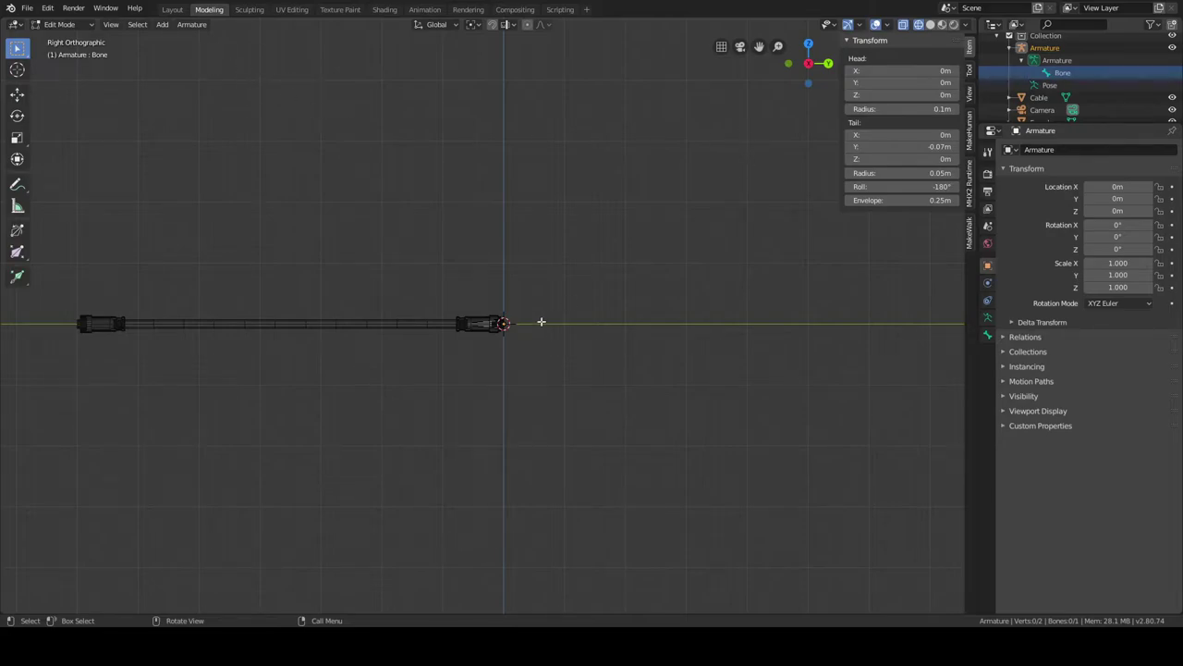
Rename the bone to 'Male' in the Bone properties.
left_click(1065, 75)
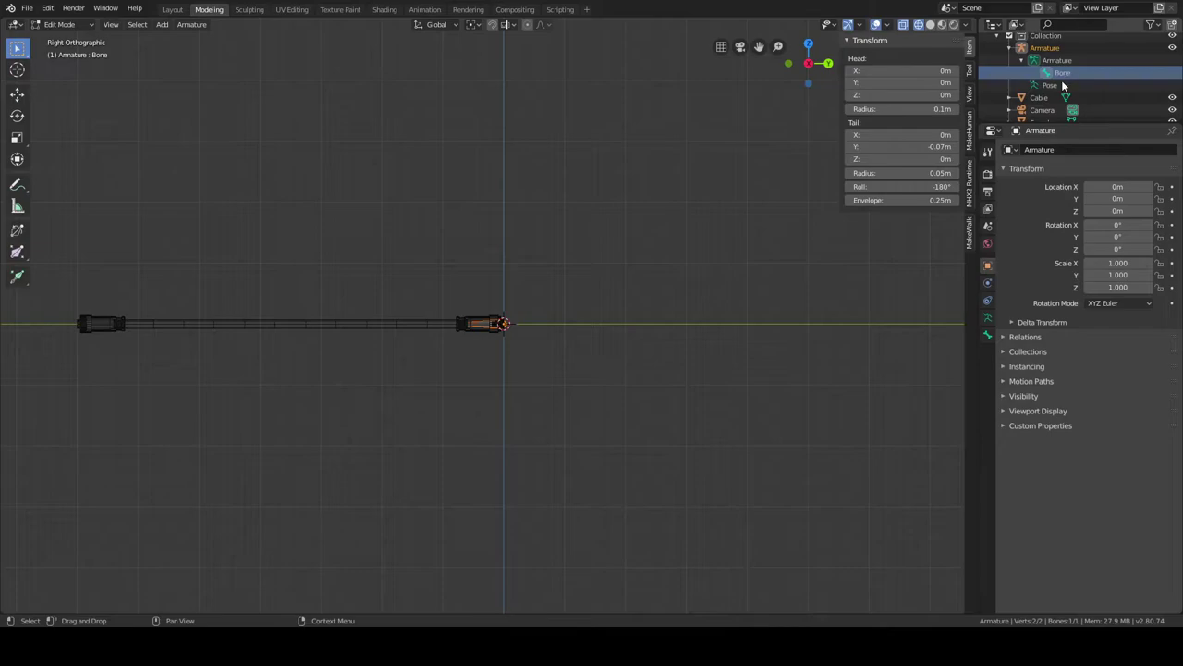
left_click(988, 317)
left_click(988, 335)
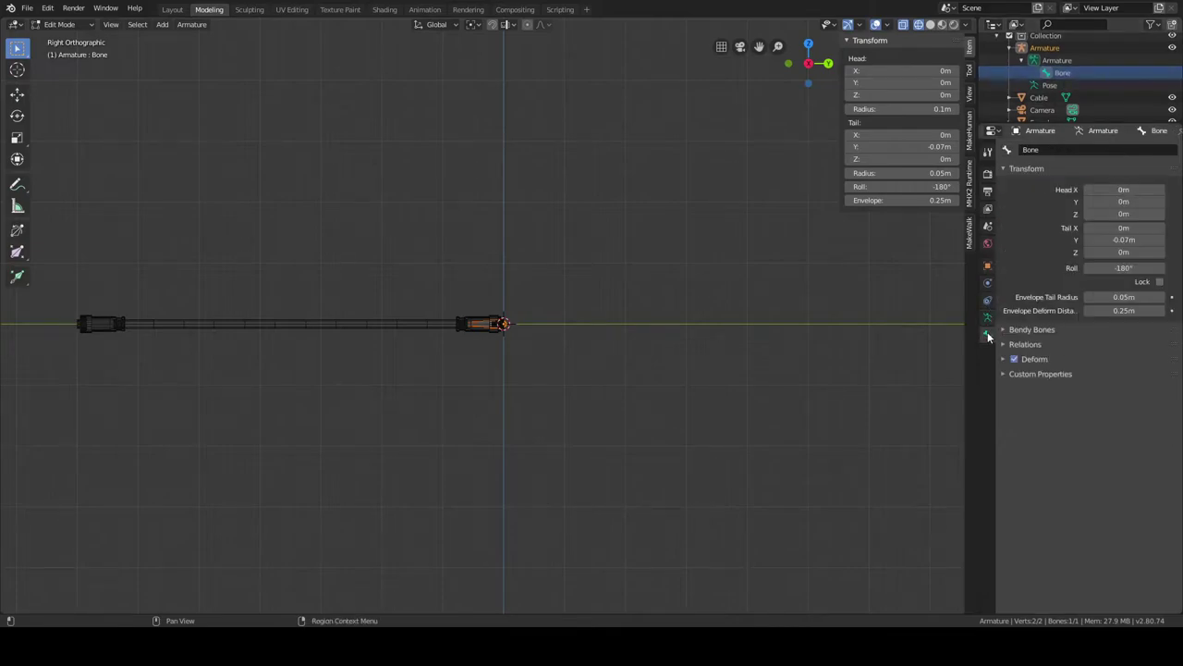
left_click(1050, 150)
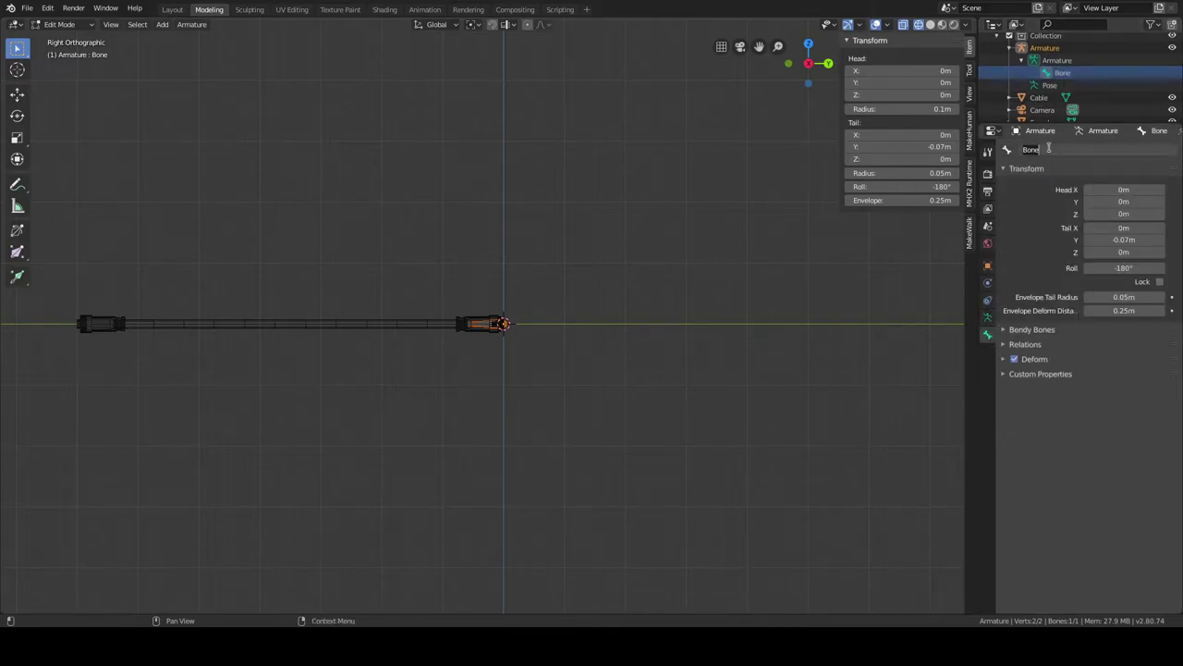
type("Male")
key("Return")
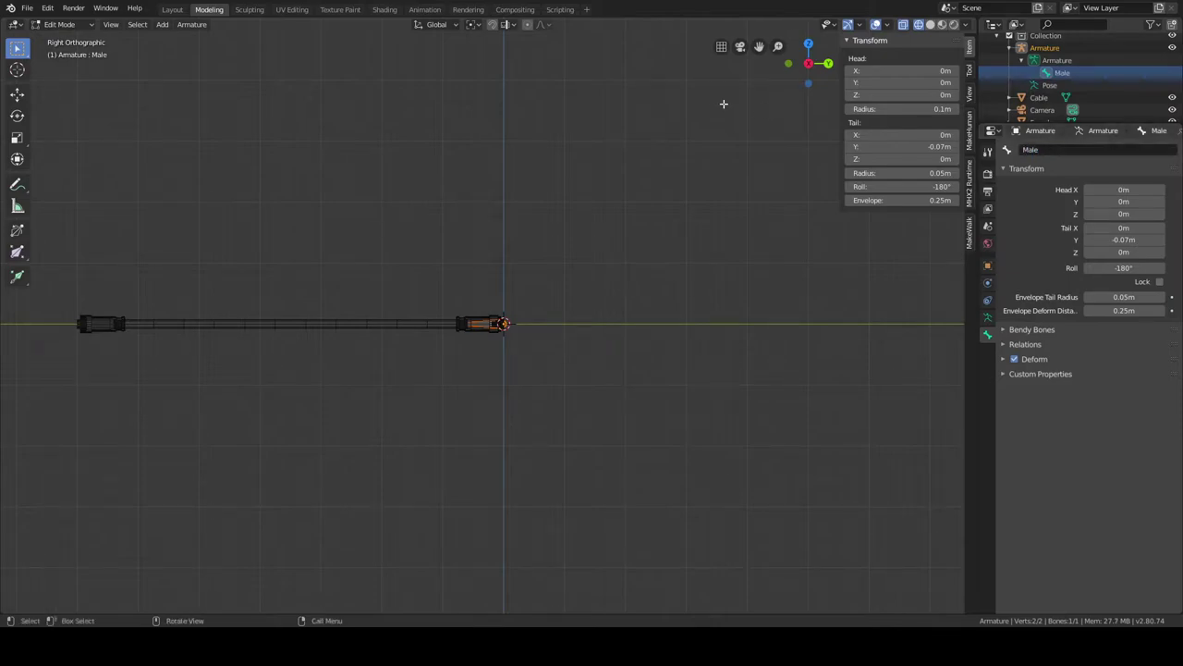
Select the Armature object and deselect the Male bone.
left_click(1017, 48)
left_click(555, 240)
left_click(170, 27)
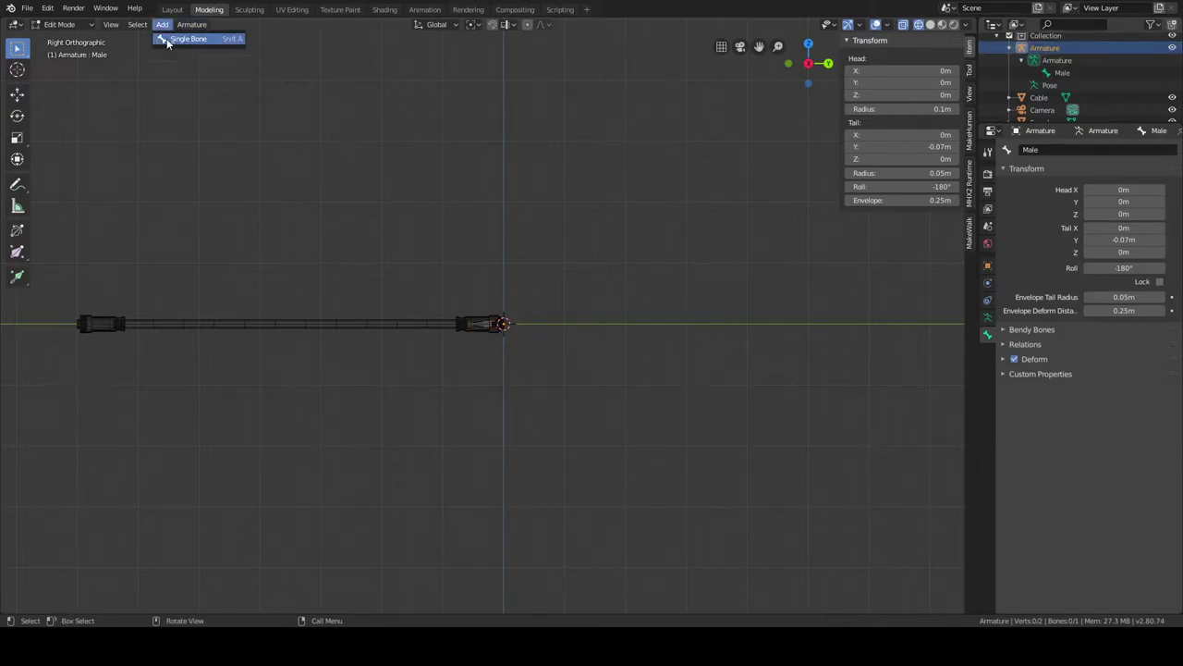
Add a Single Bone standing upright at the origin and rename it 'Female'.
left_click(171, 39)
scroll(509, 161, "down", 4)
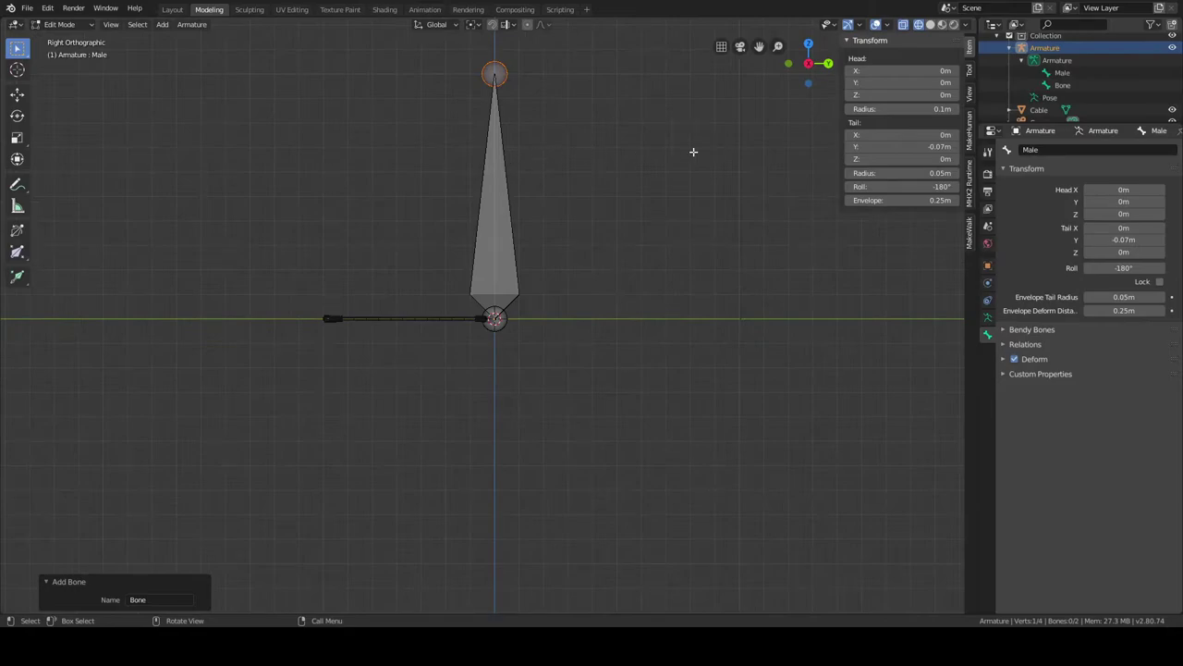
left_click(1064, 85)
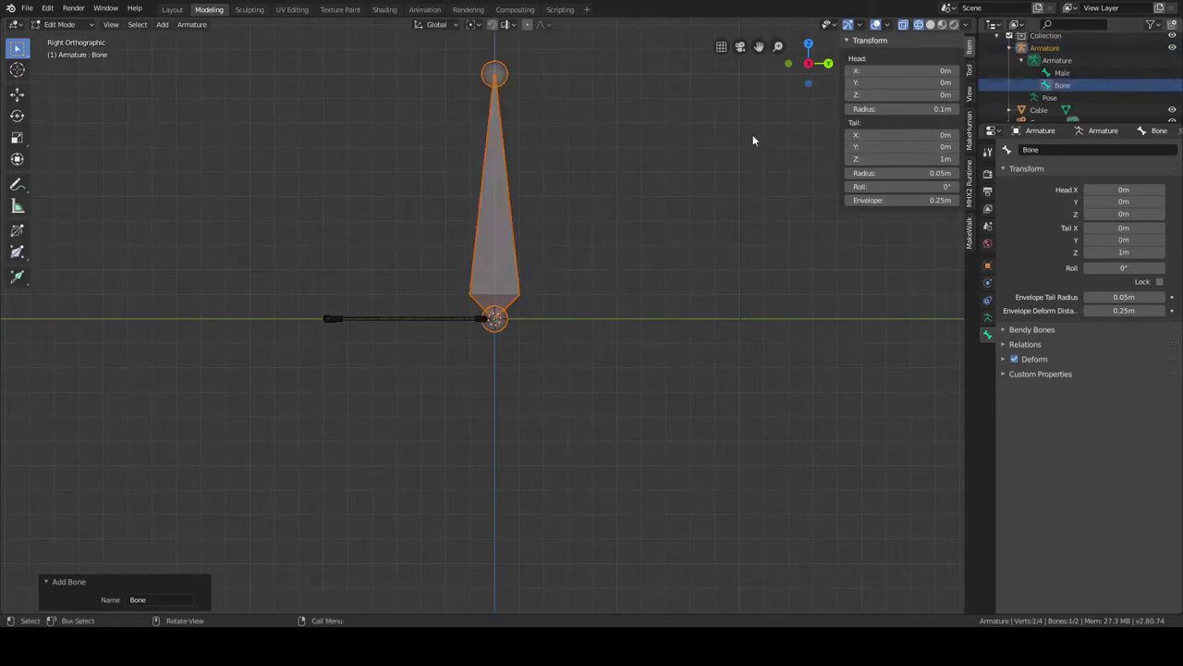
left_click(1045, 149)
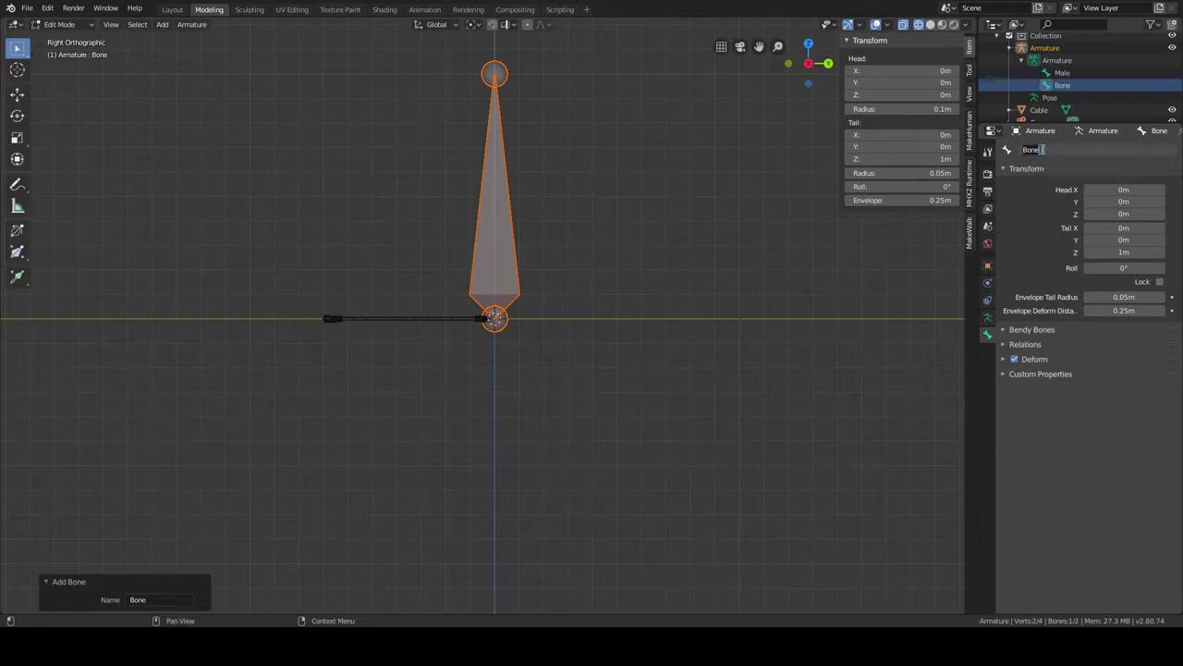
type("hi")
type("Fe")
type("male")
key("Return")
scroll(342, 171, "up", 2)
scroll(342, 171, "down", 3)
scroll(341, 171, "up", 1)
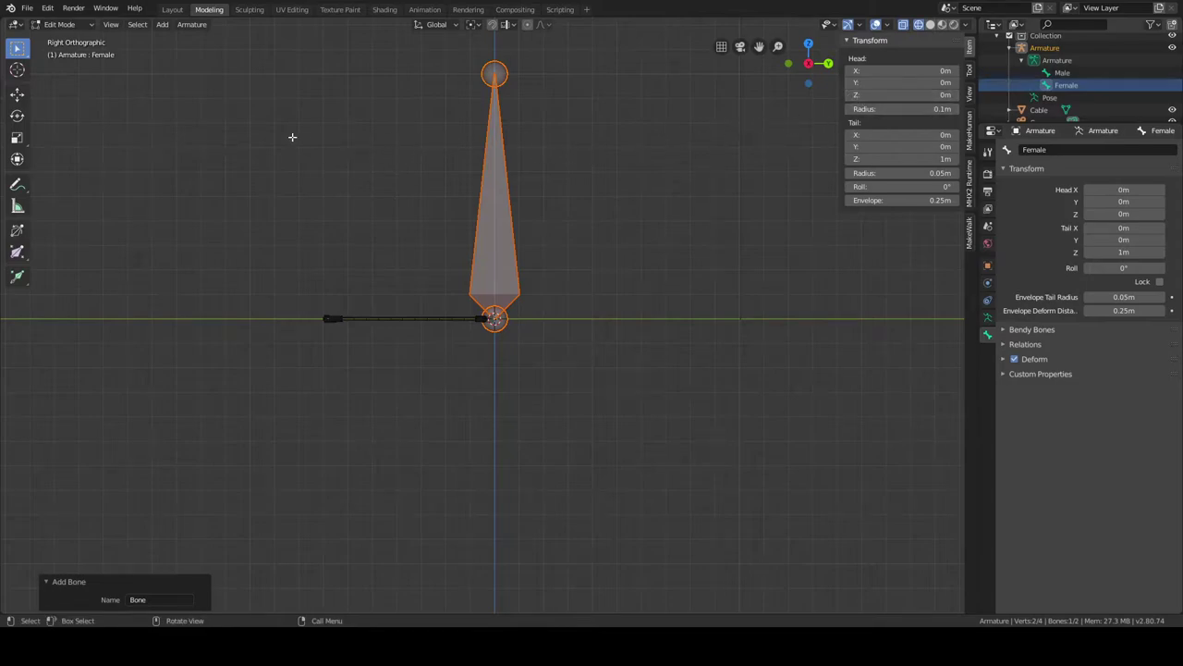
Rotate the Female bone about X, setting the exact angle to 90°.
left_click(17, 116)
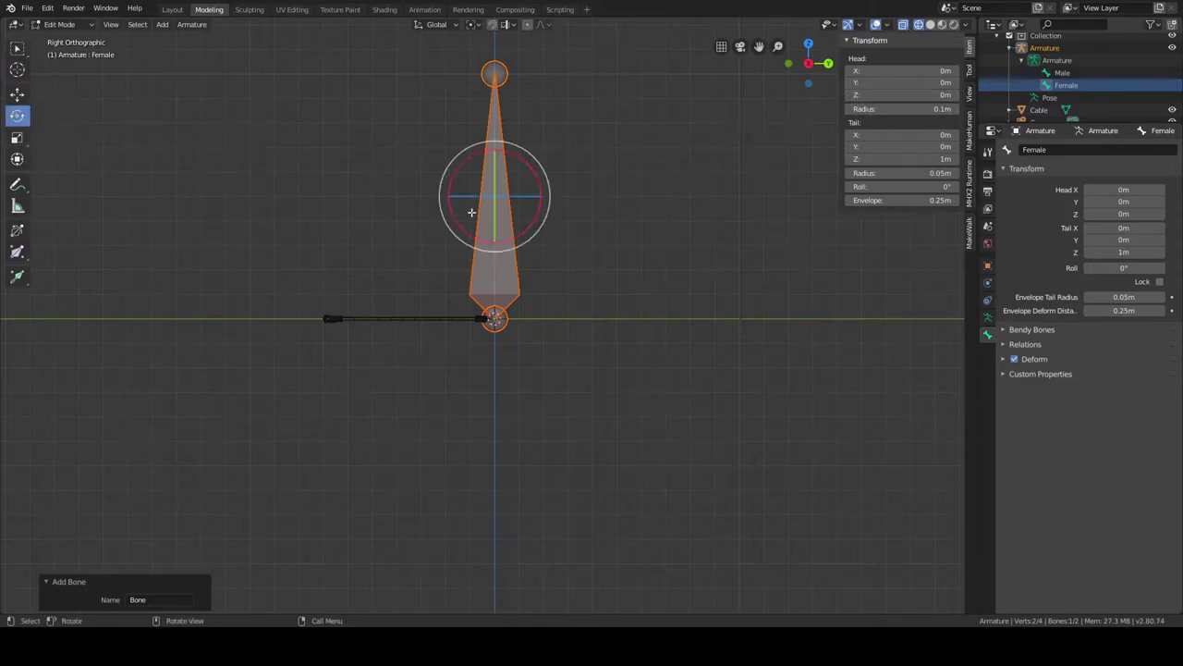
left_click_drag(516, 161, 460, 159)
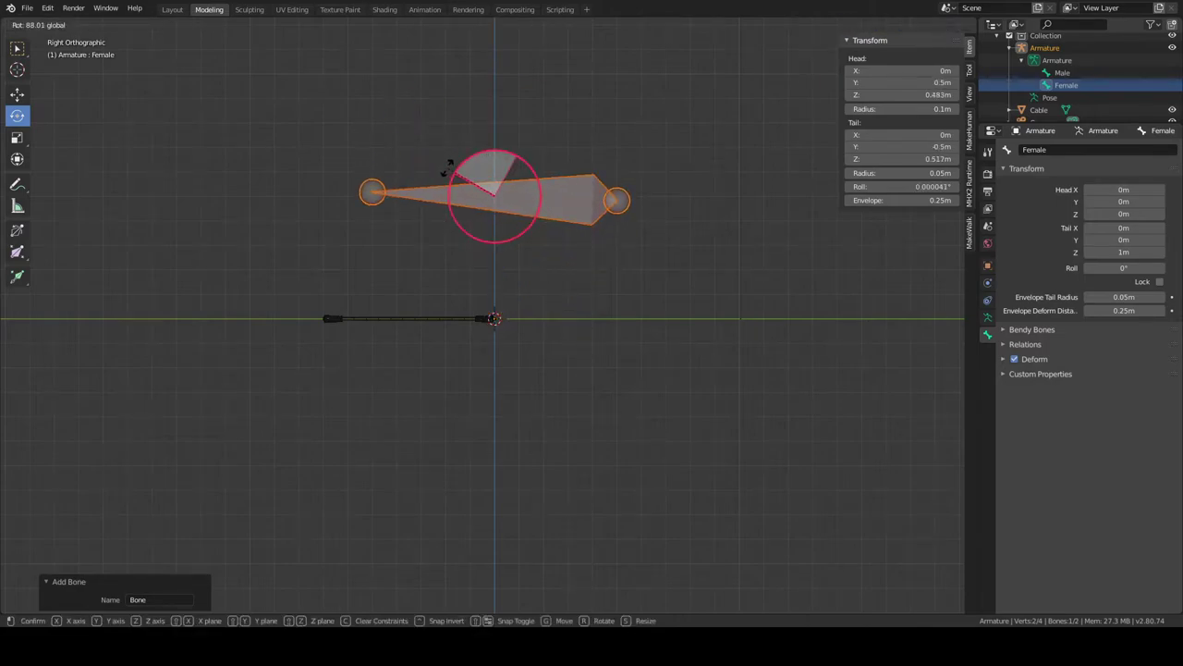
left_click(467, 166)
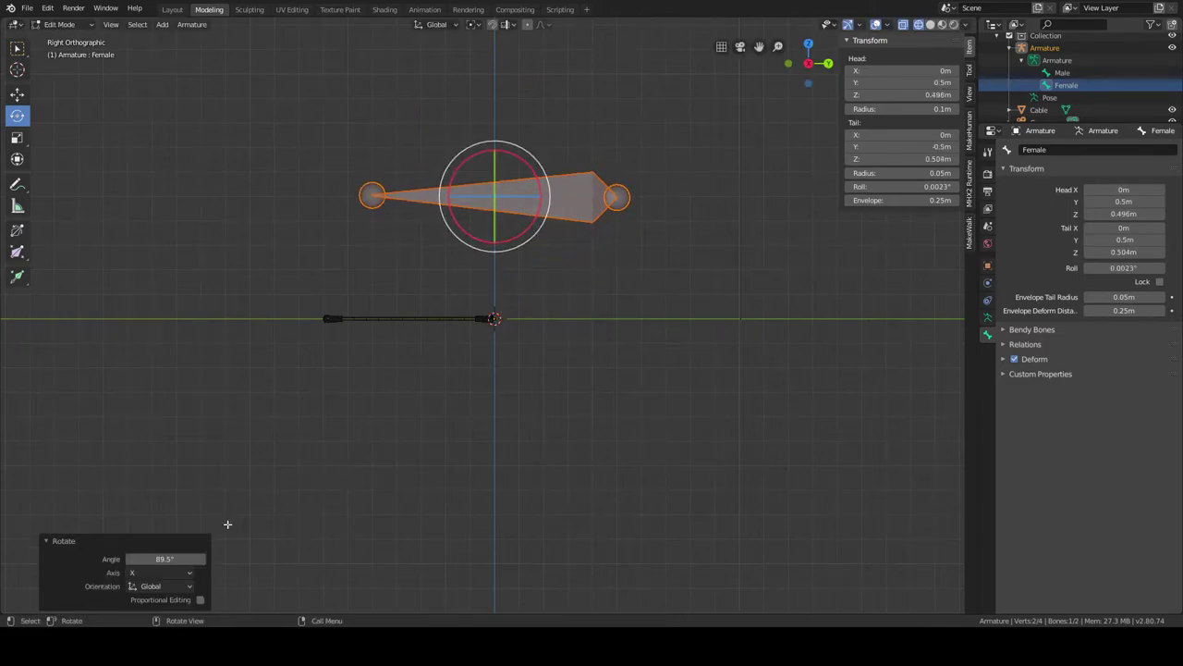
left_click(165, 559)
type("90")
key("Return")
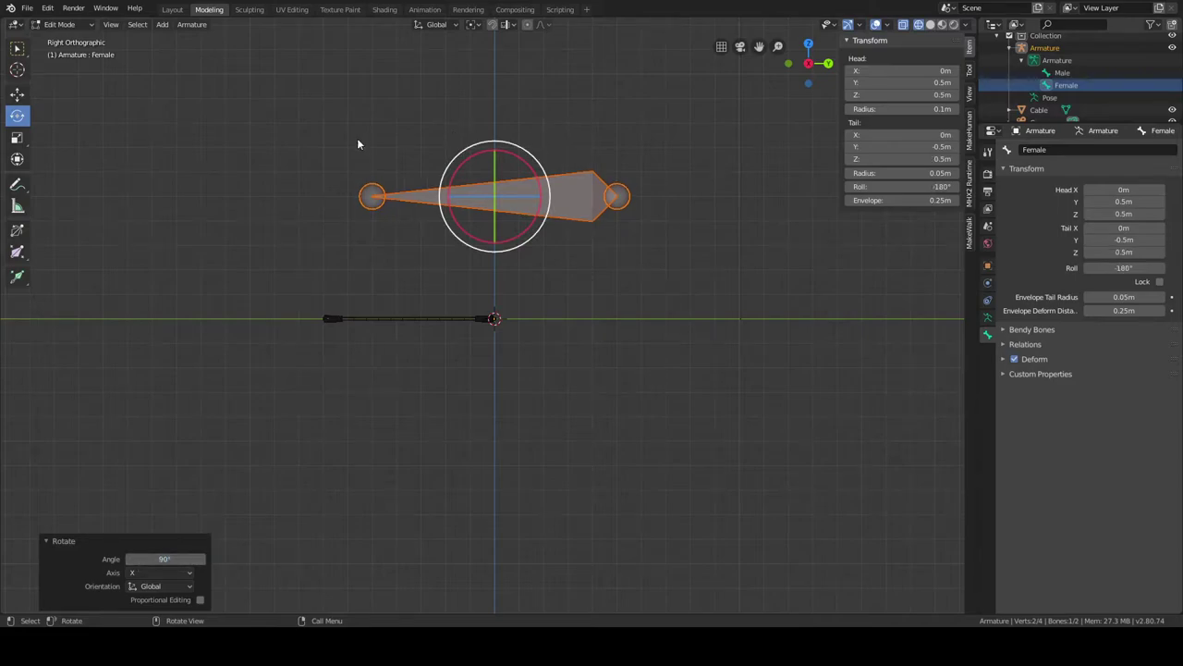
left_click(16, 94)
Lower the Female bone onto the cable axis and set its tail Y to -0.7 m.
left_click_drag(495, 166, 327, 320)
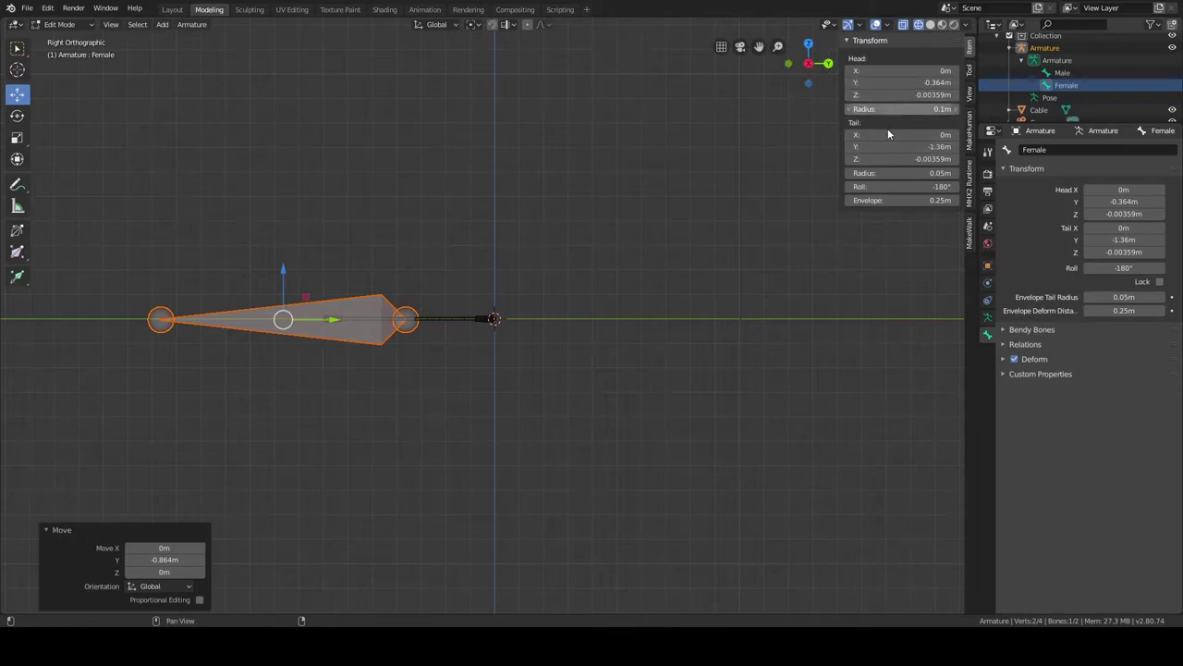
scroll(478, 243, "up", 4)
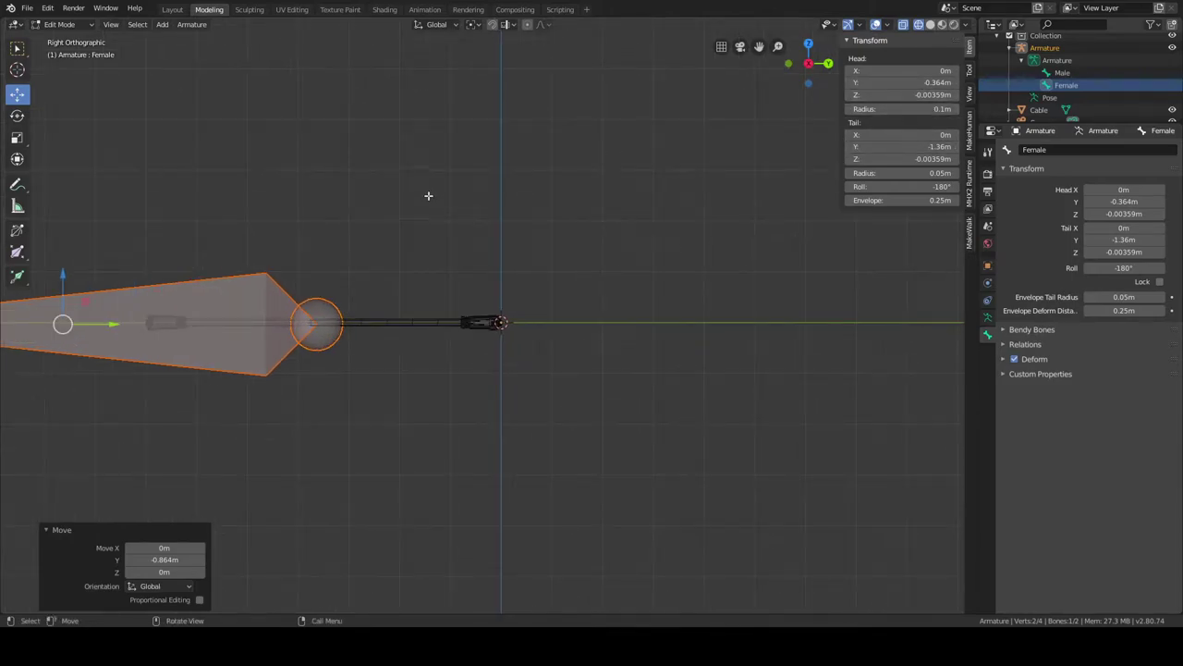
middle_click_drag(428, 195, 666, 227, "shift")
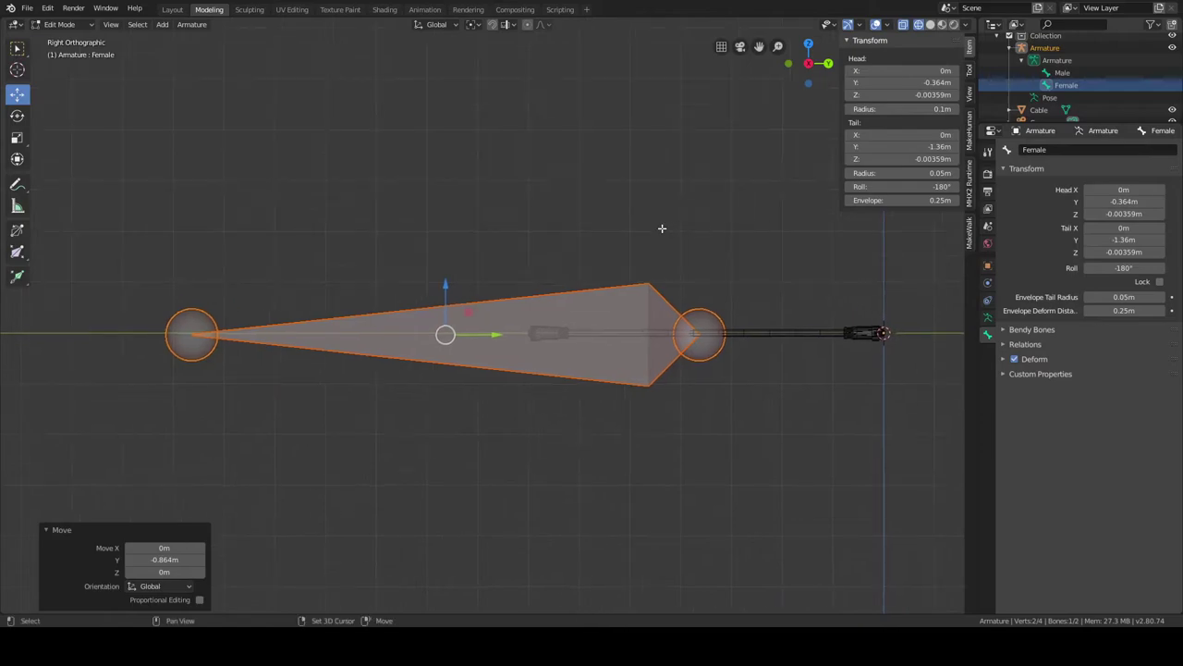
scroll(667, 227, "up", 2)
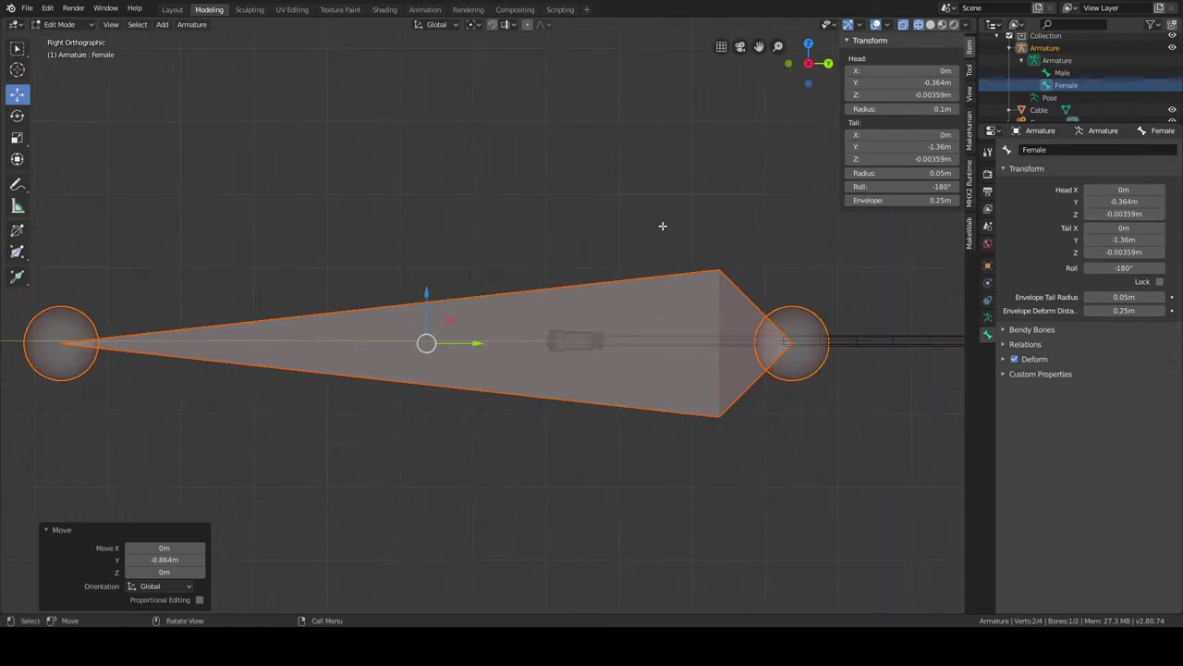
left_click(914, 148)
key("End")
key("BackSpace")
key("BackSpace")
key("BackSpace")
key("BackSpace")
key("BackSpace")
key("BackSpace")
key("BackSpace")
key("BackSpace")
key("BackSpace")
type("-0.7")
key("Return")
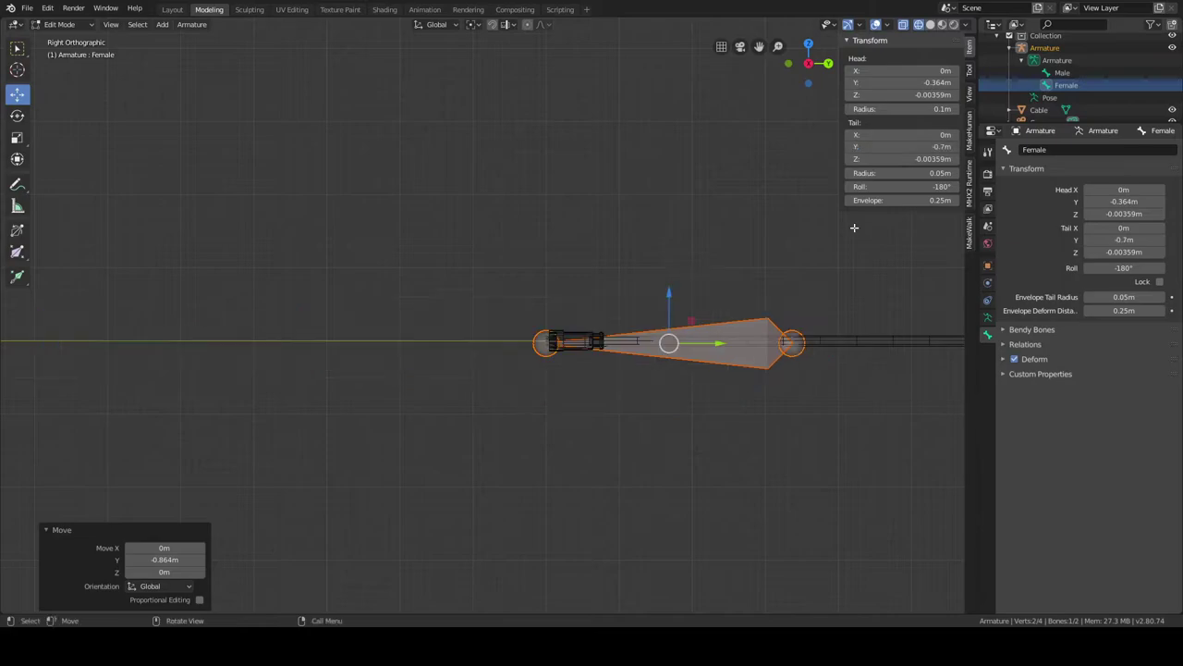
Try Female bone head Y values of -0.55 m and then -0.65 m.
scroll(769, 243, "down", 1)
middle_click_drag(768, 243, 504, 199, "shift")
scroll(504, 198, "up", 1)
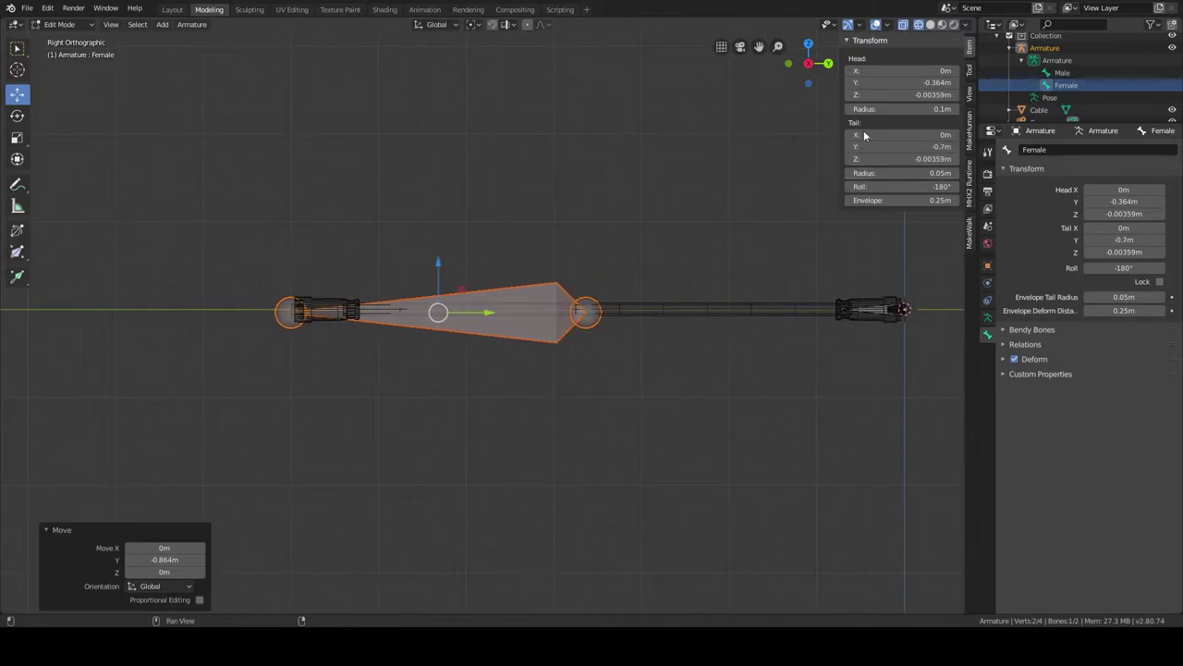
left_click(910, 82)
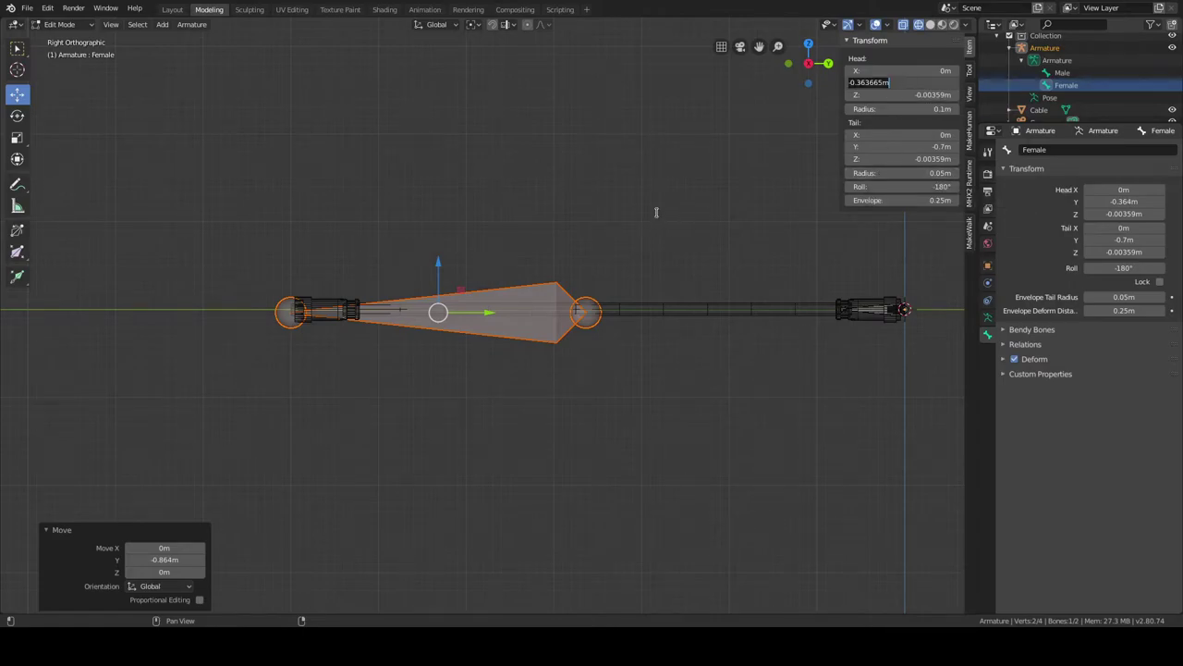
key("BackSpace")
key("BackSpace")
key("BackSpace")
key("BackSpace")
key("BackSpace")
key("BackSpace")
type("55")
key("Return")
scroll(392, 225, "up", 4)
middle_click_drag(392, 226, 645, 233, "shift")
scroll(645, 233, "up", 2)
left_click(924, 82)
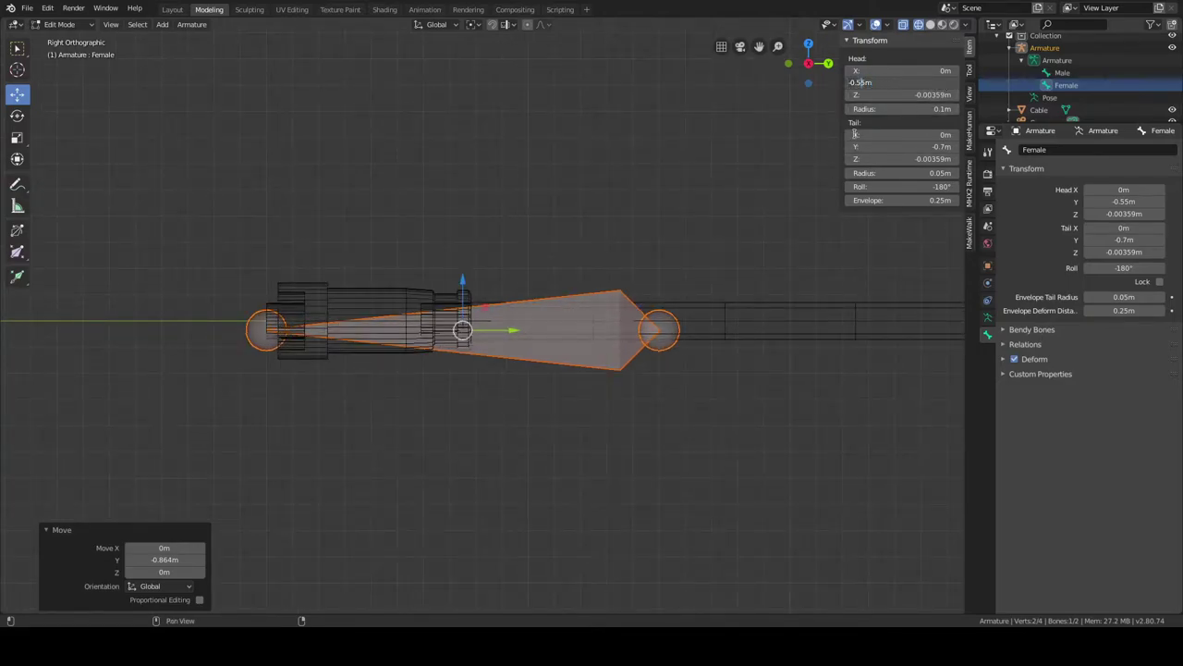
key("BackSpace")
type("6")
key("Return")
Set head Y to -0.58, cancelling the interactive drag adjustments.
left_click(902, 84)
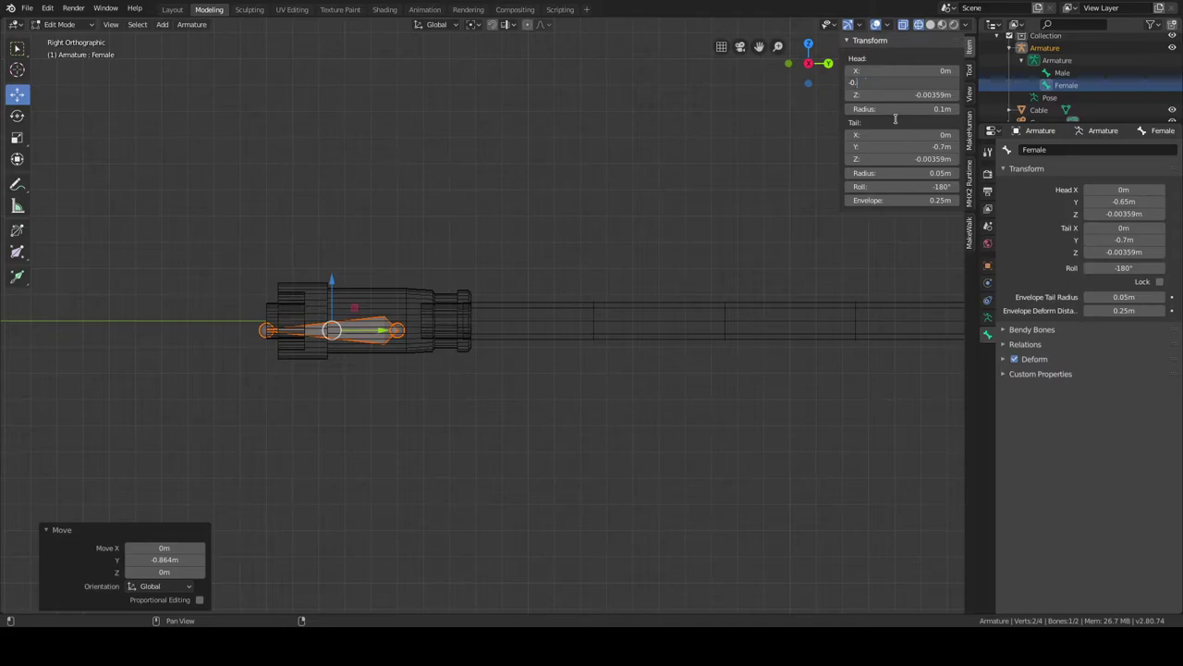
type("58")
key("Return")
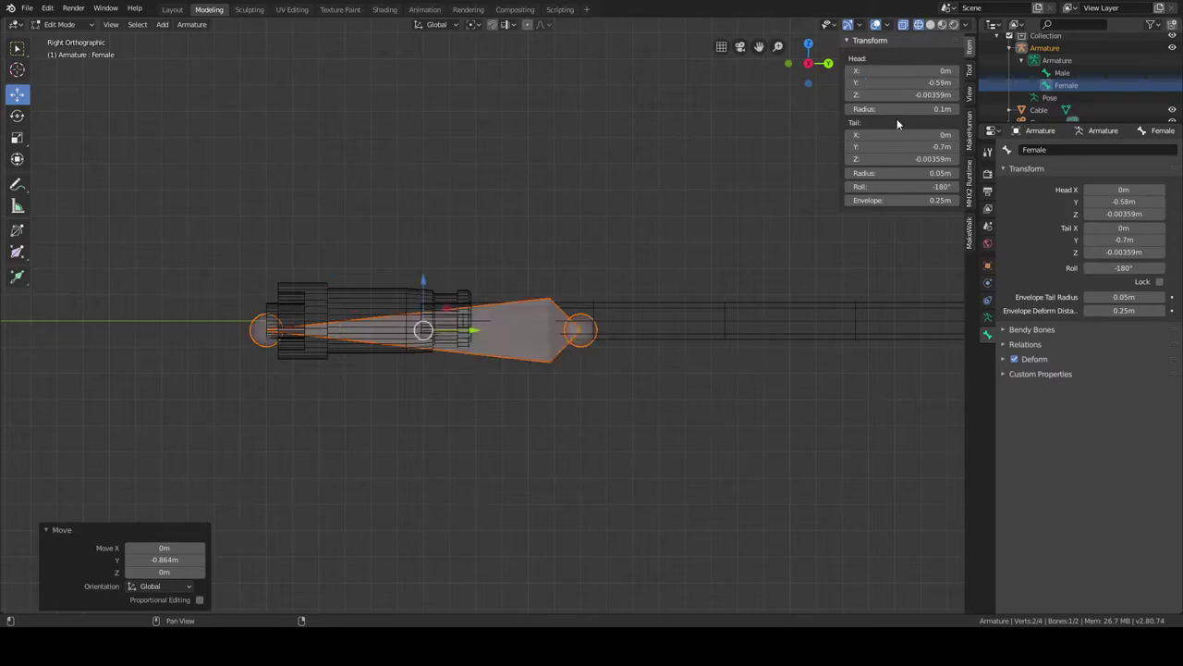
left_click(898, 83)
left_click(898, 85)
key("Return")
left_click_drag(885, 88, 804, 89)
key("Escape")
mouse_move(901, 82)
left_mouse_down()
mouse_move(934, 83)
mouse_move(892, 82)
left_mouse_up()
key("Escape")
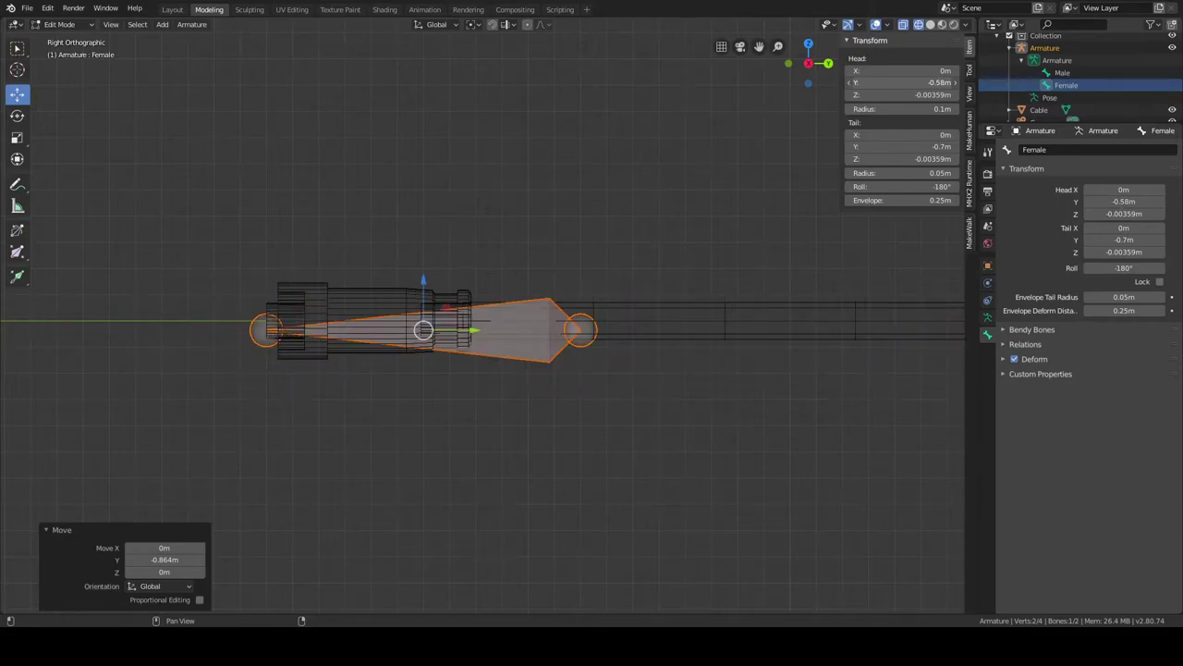
Retype the Female bone's head Y as -0.6, then -0.62.
left_click(915, 82)
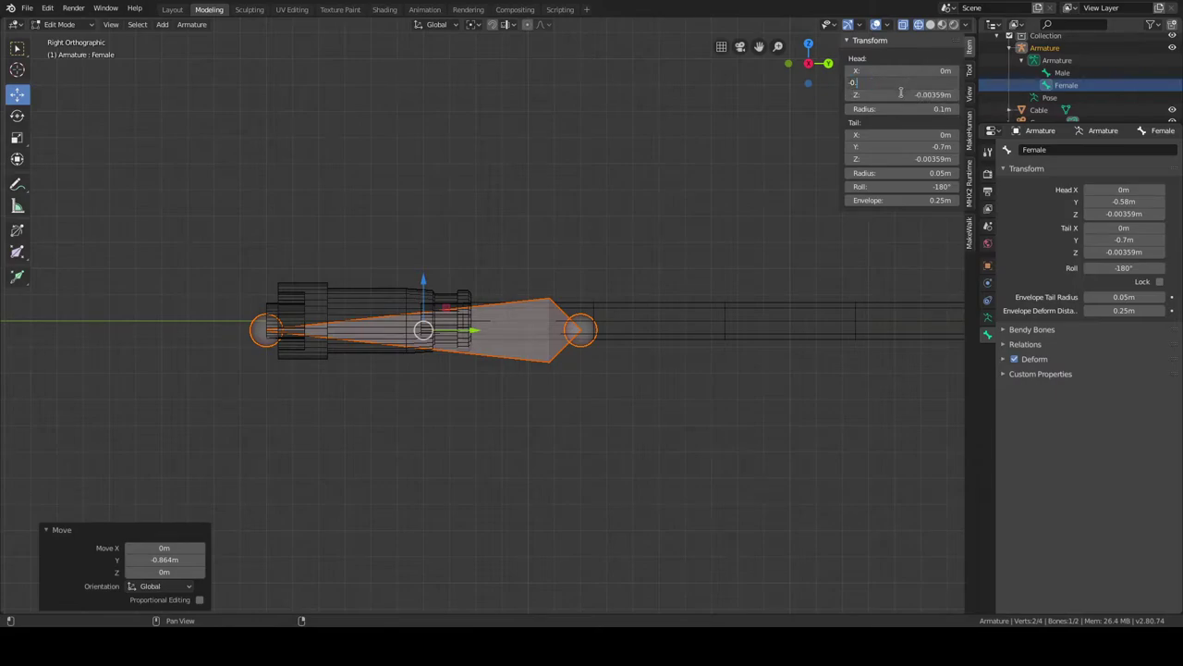
type("-0.6")
key("Return")
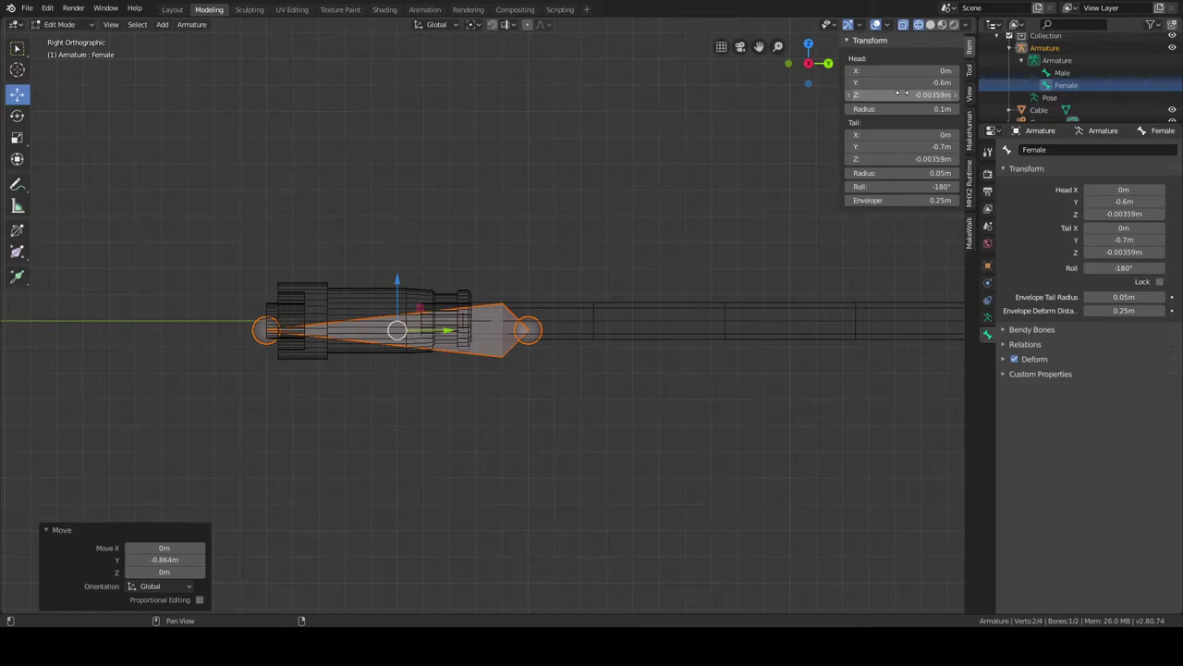
left_click(918, 82)
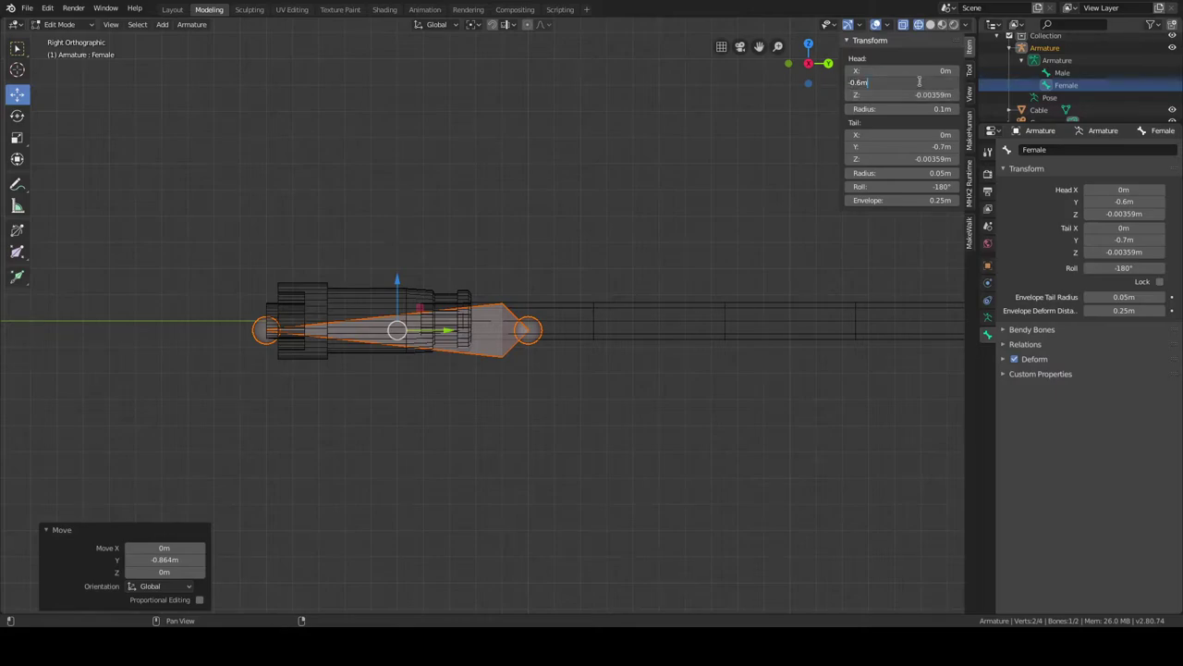
type("2")
key("Return")
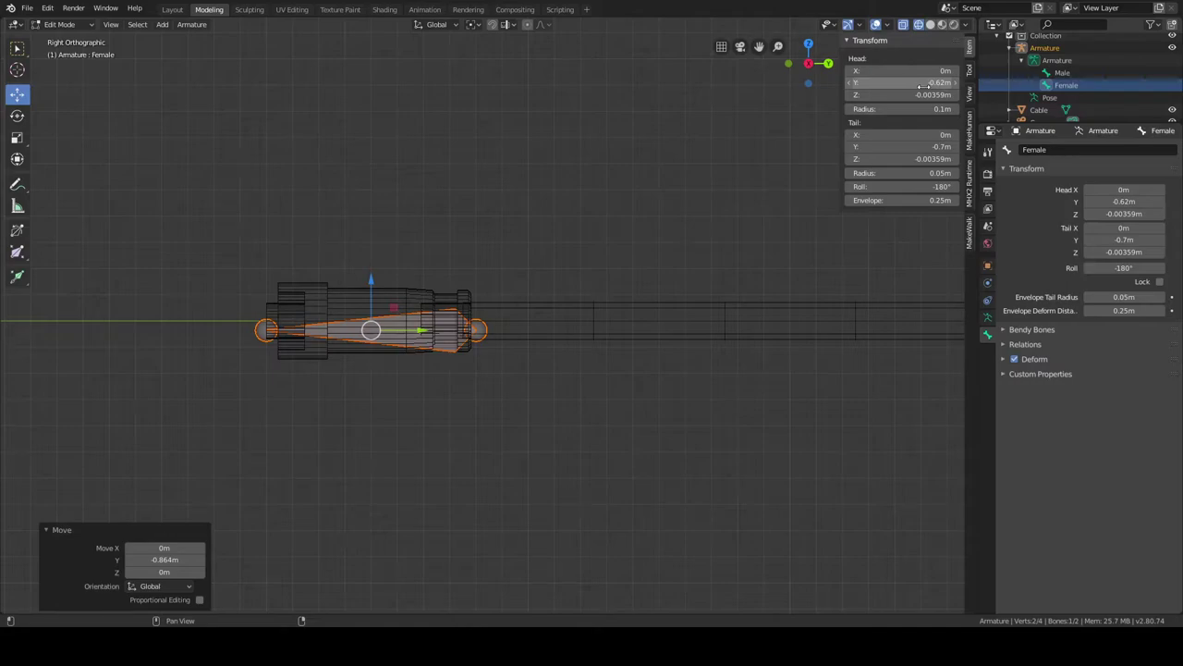
Set the Female bone's head Z and tail Z to 0 to level it.
left_click(936, 94)
key("BackSpace")
type("0")
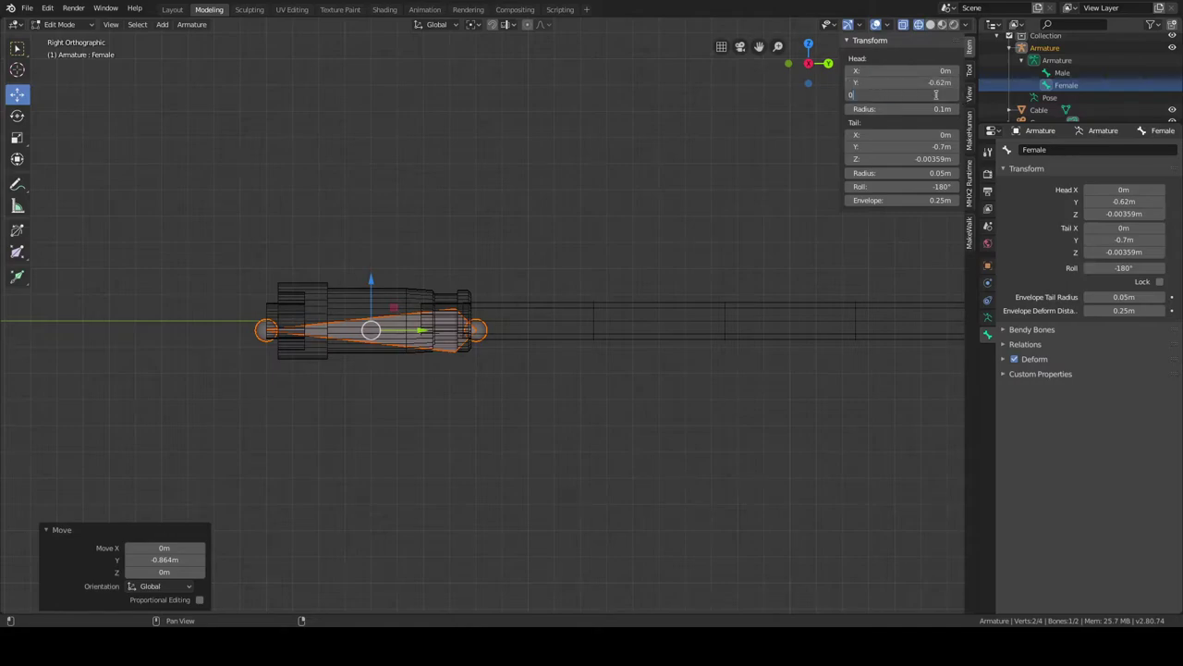
key("Return")
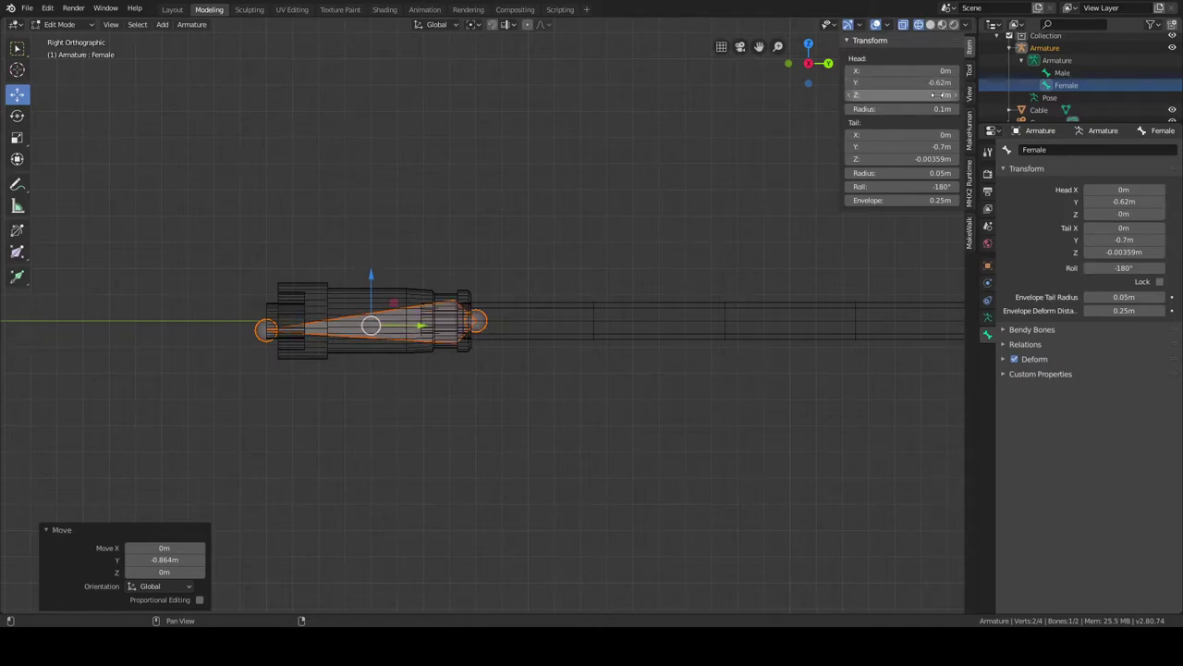
left_click(932, 159)
type("0")
key("Return")
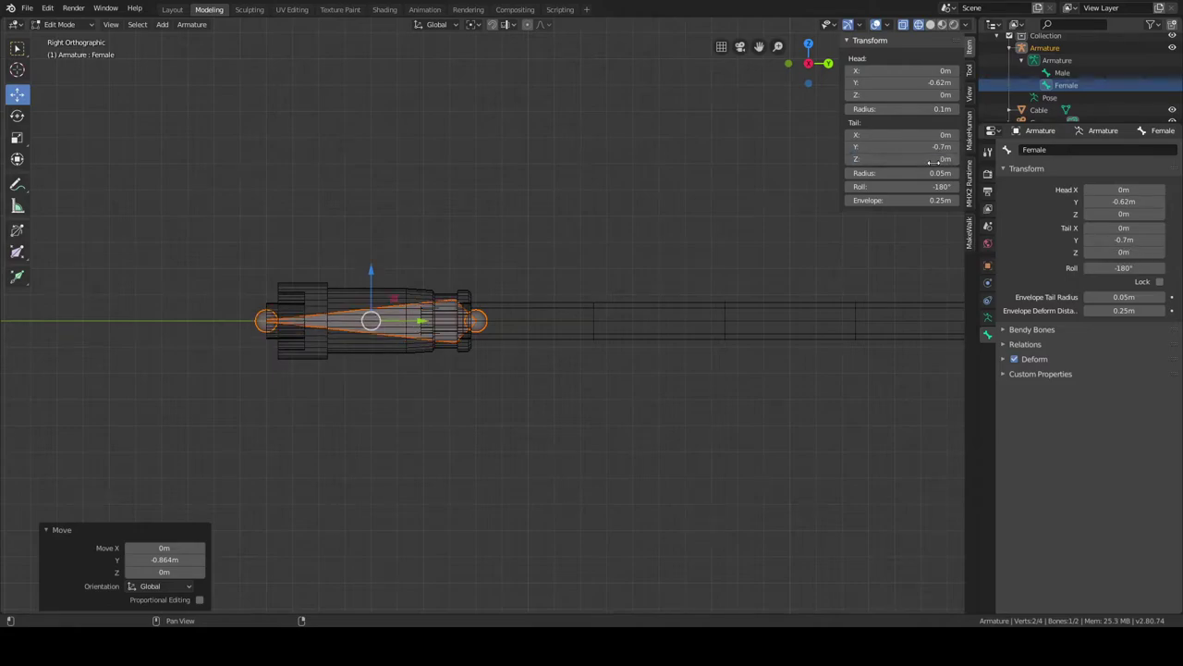
Settle the Female bone's head Y at -0.63 m after trying -0.64.
scroll(584, 185, "up", 2)
double_click(915, 86)
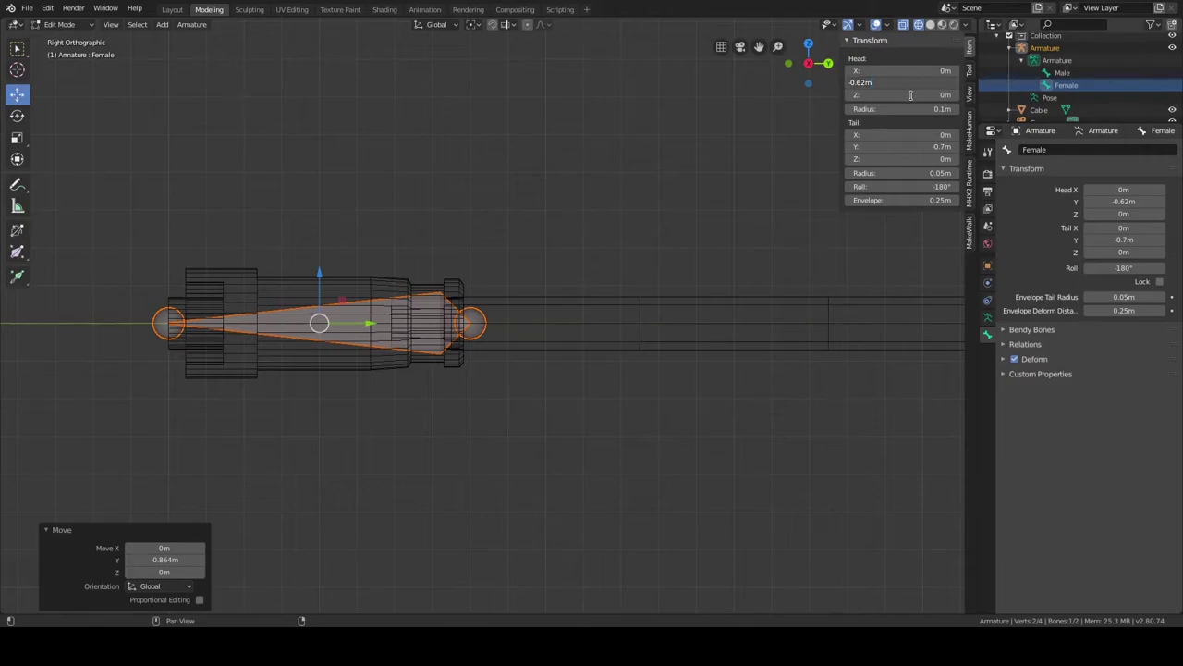
key("Return")
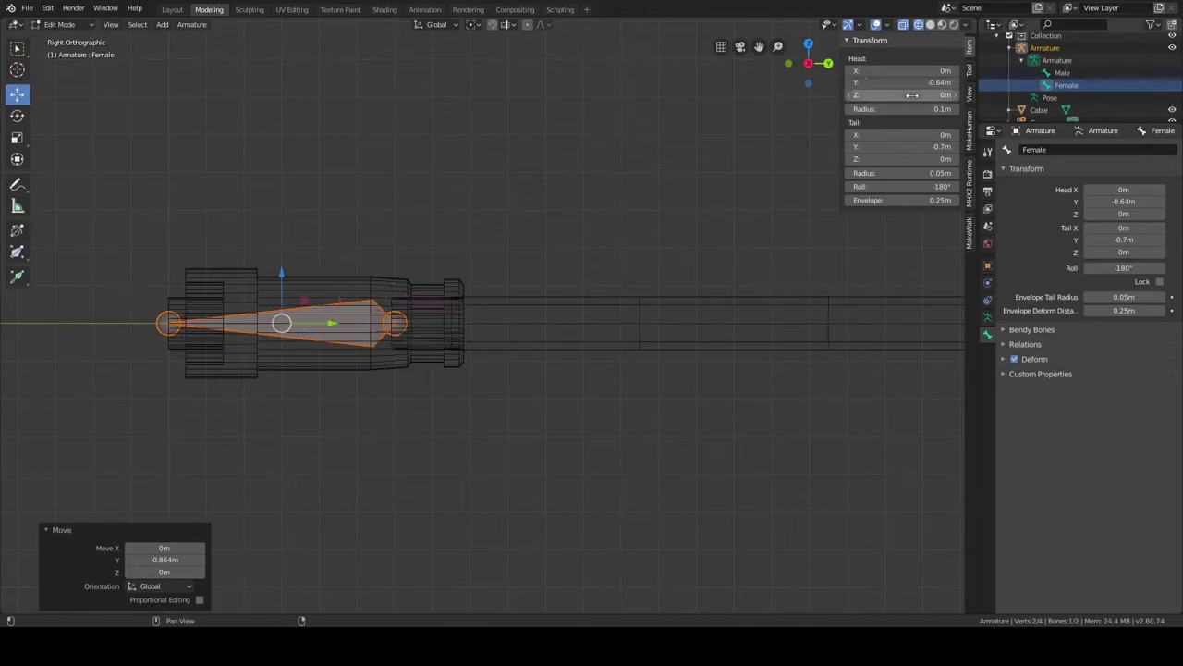
double_click(928, 83)
type("-0.6")
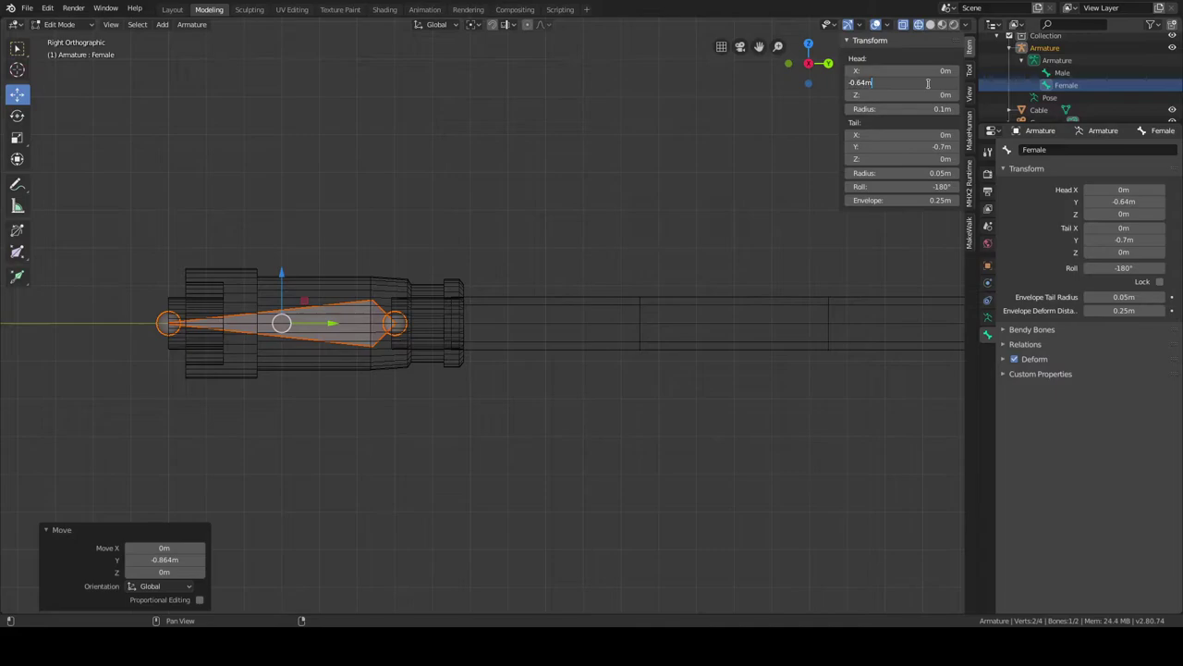
key("Return")
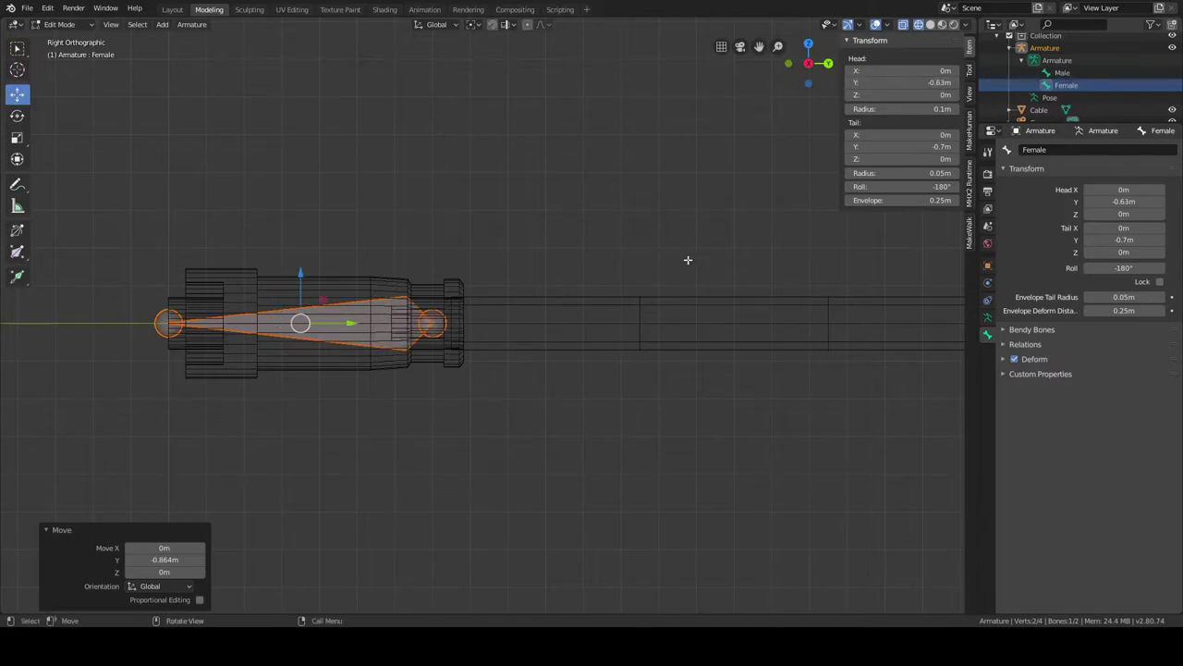
Frame both cable connectors and deselect the Female bone with Select Box on empty space.
scroll(665, 263, "down", 8)
scroll(637, 276, "up", 6)
scroll(636, 276, "up", 2)
scroll(636, 277, "down", 8)
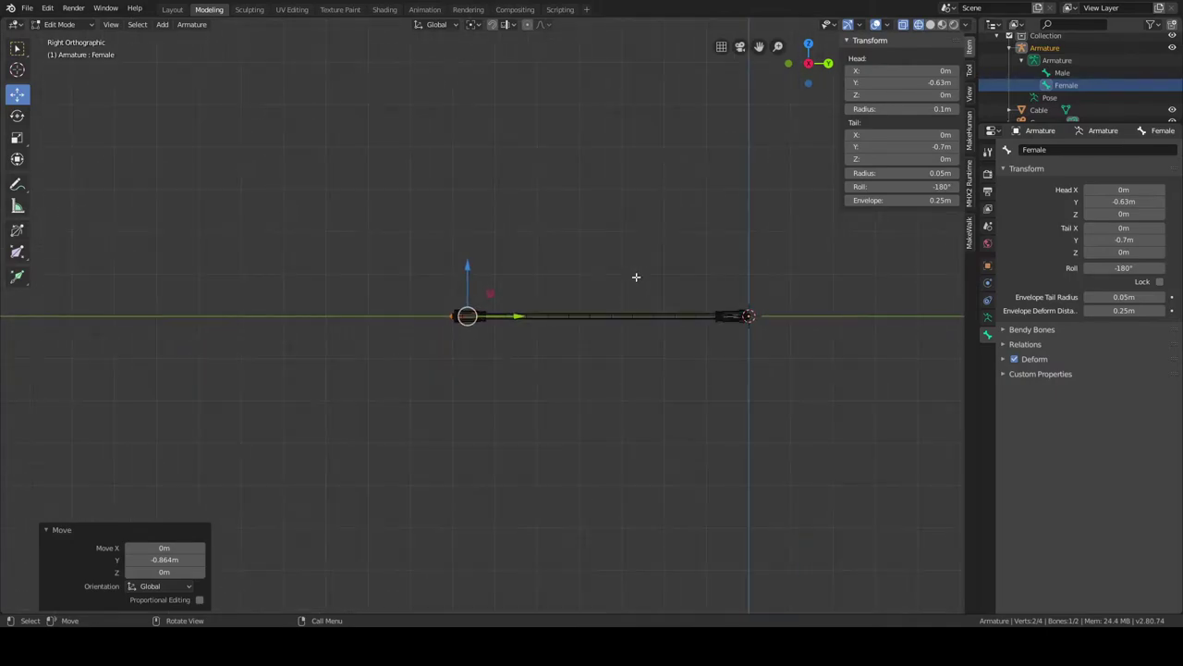
scroll(636, 277, "up", 5)
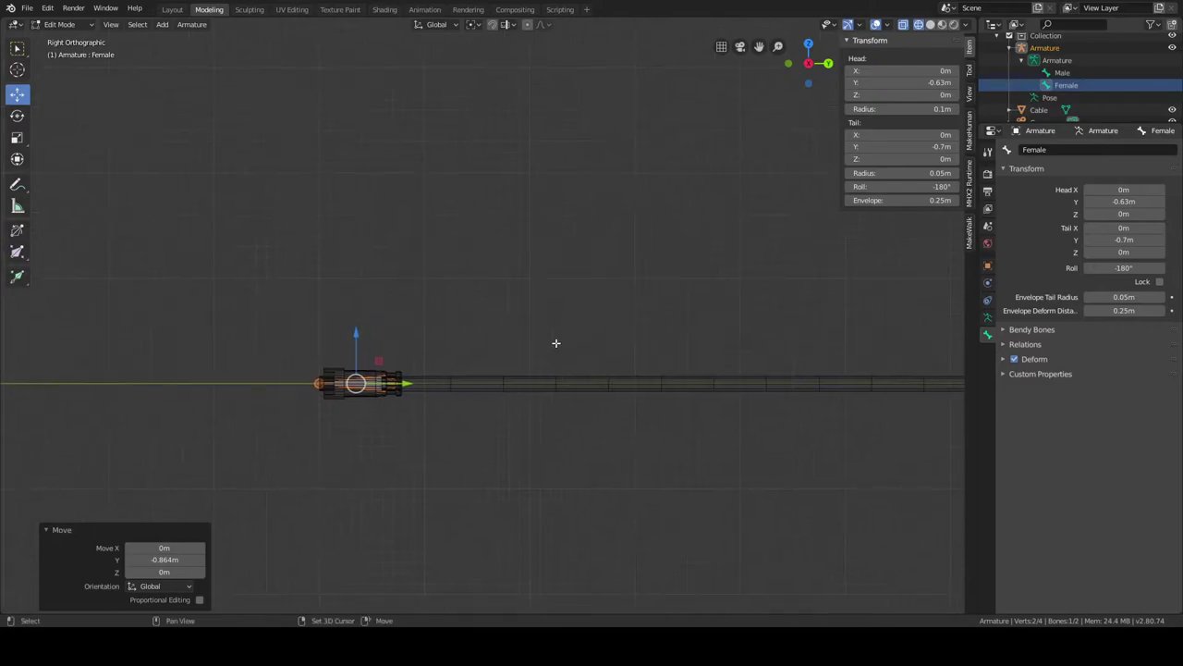
middle_click_drag(522, 316, 475, 267, "shift")
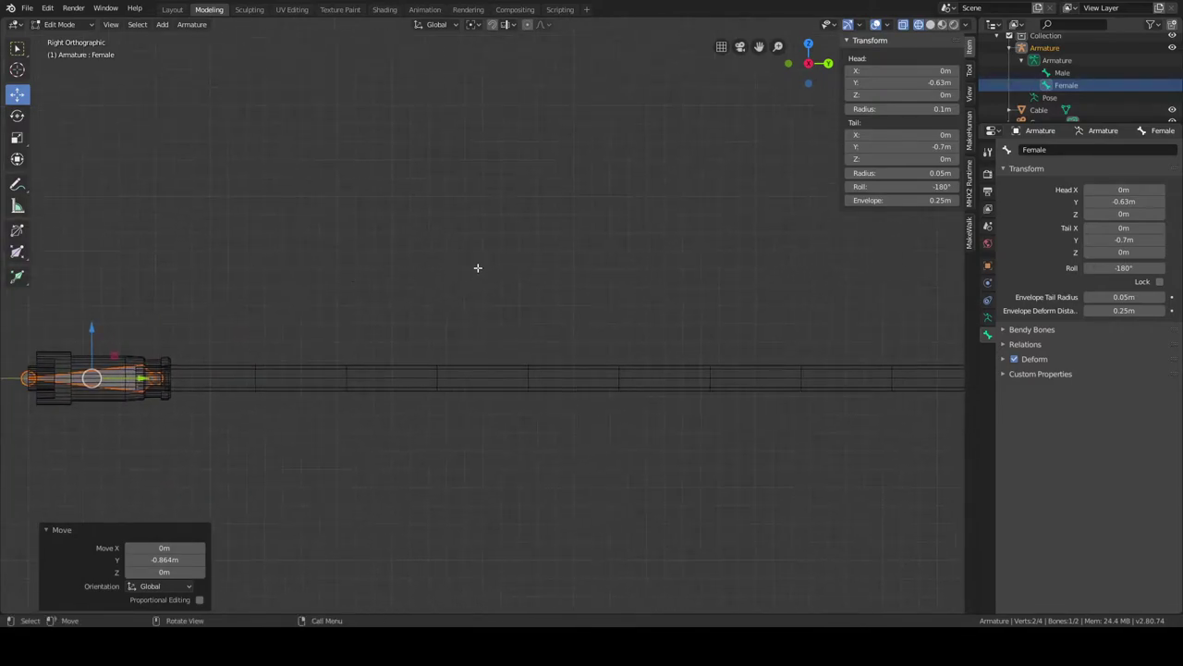
scroll(480, 267, "down", 3)
scroll(480, 267, "up", 1)
scroll(480, 267, "down", 1)
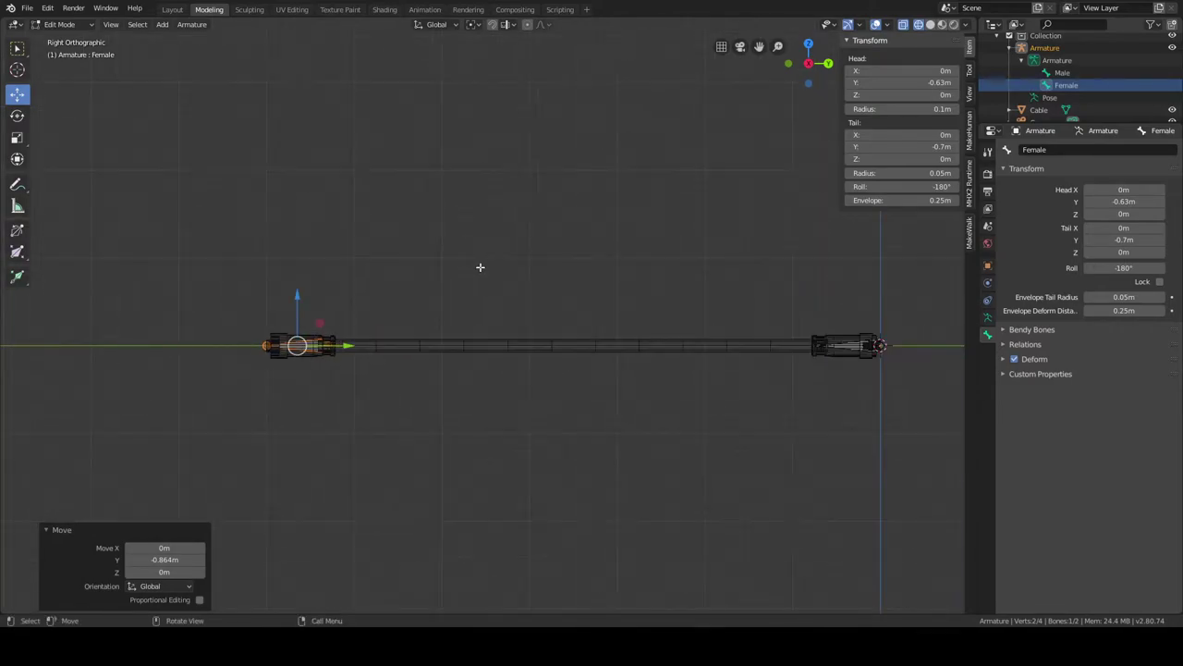
left_click(17, 48)
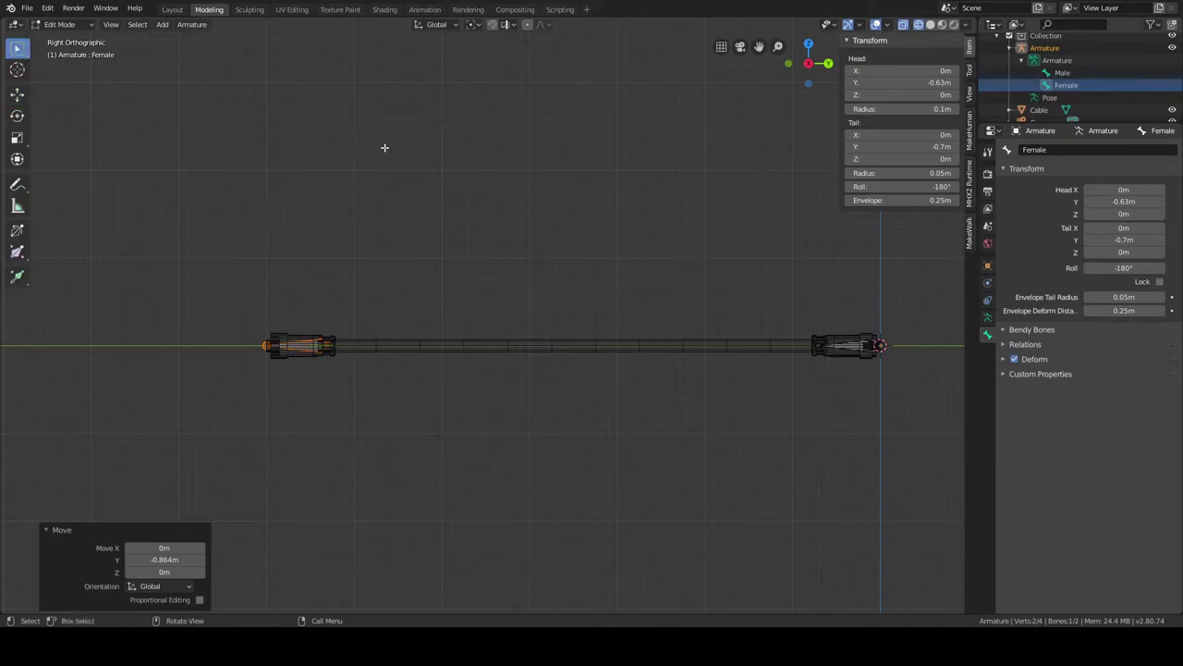
left_click(385, 145)
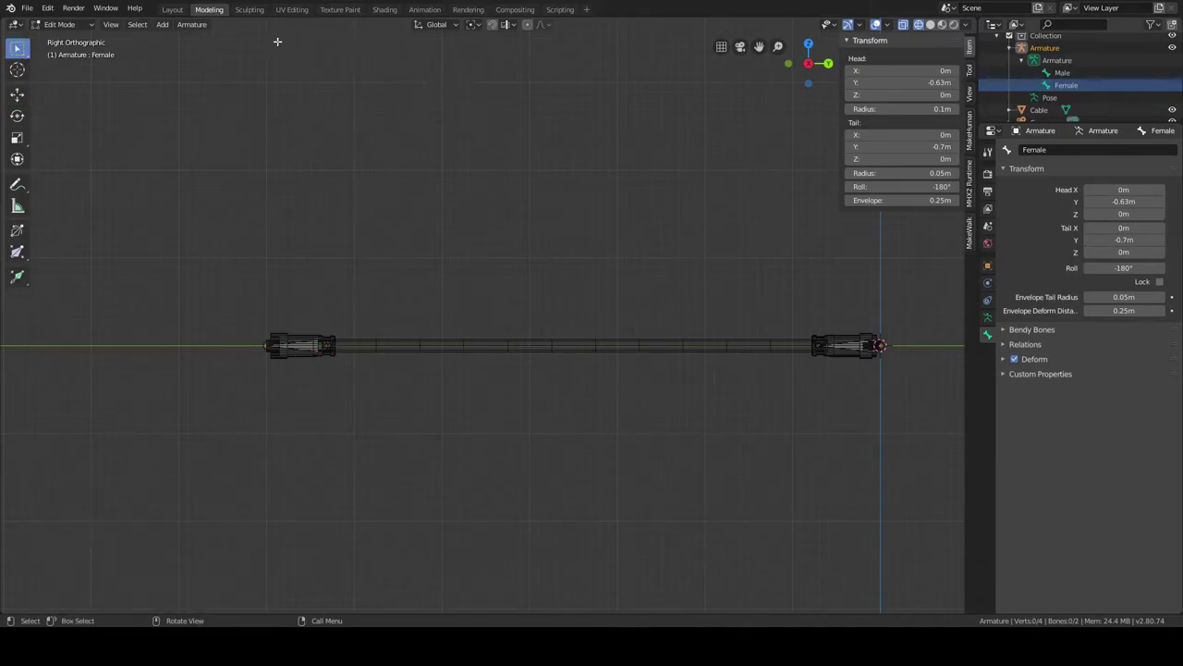
scroll(473, 82, "up", 1)
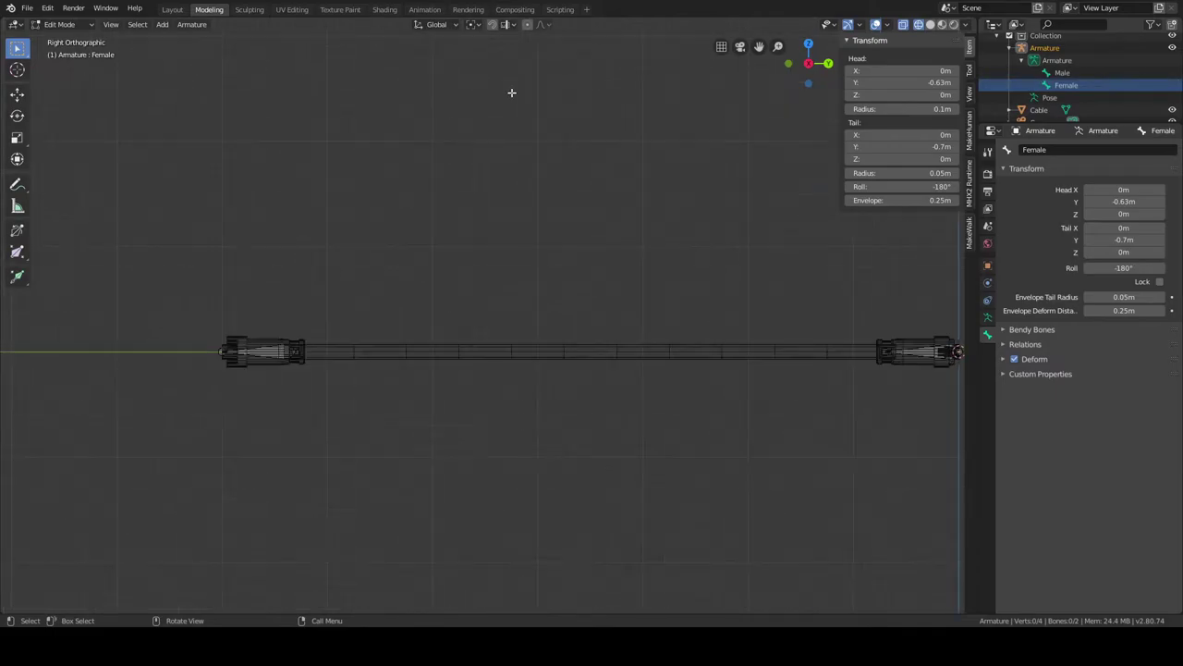
Add a single bone to the armature and rename it Cable.
left_click(164, 25)
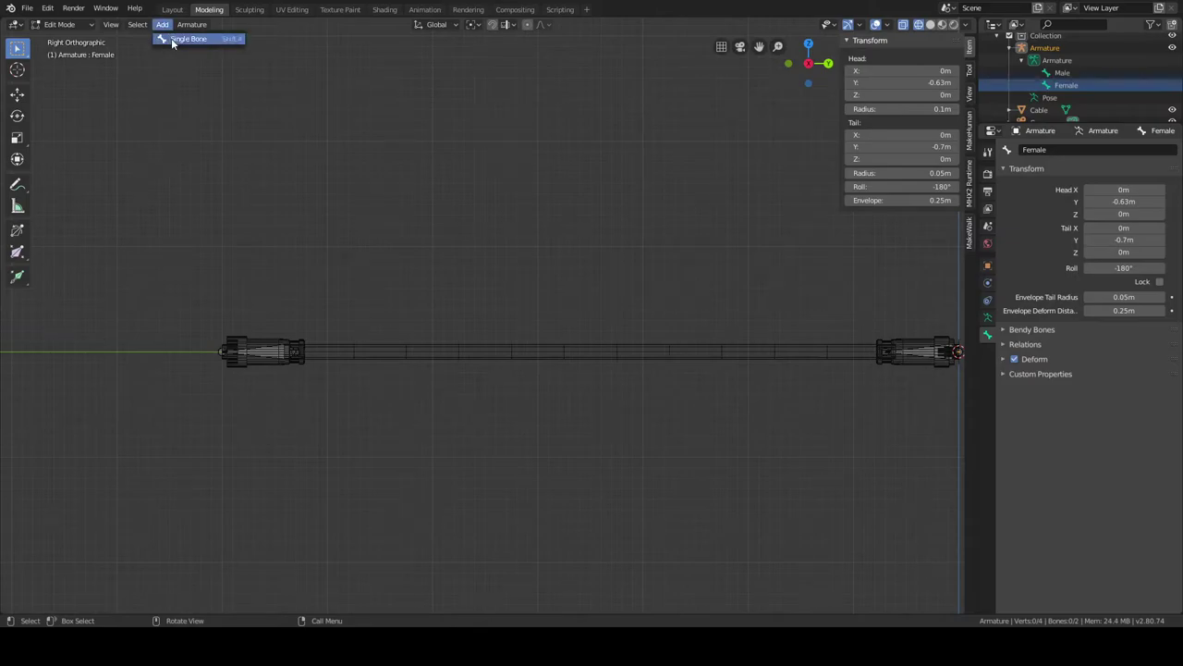
left_click(177, 39)
scroll(435, 159, "down", 7)
scroll(435, 159, "down", 1)
scroll(436, 159, "up", 1)
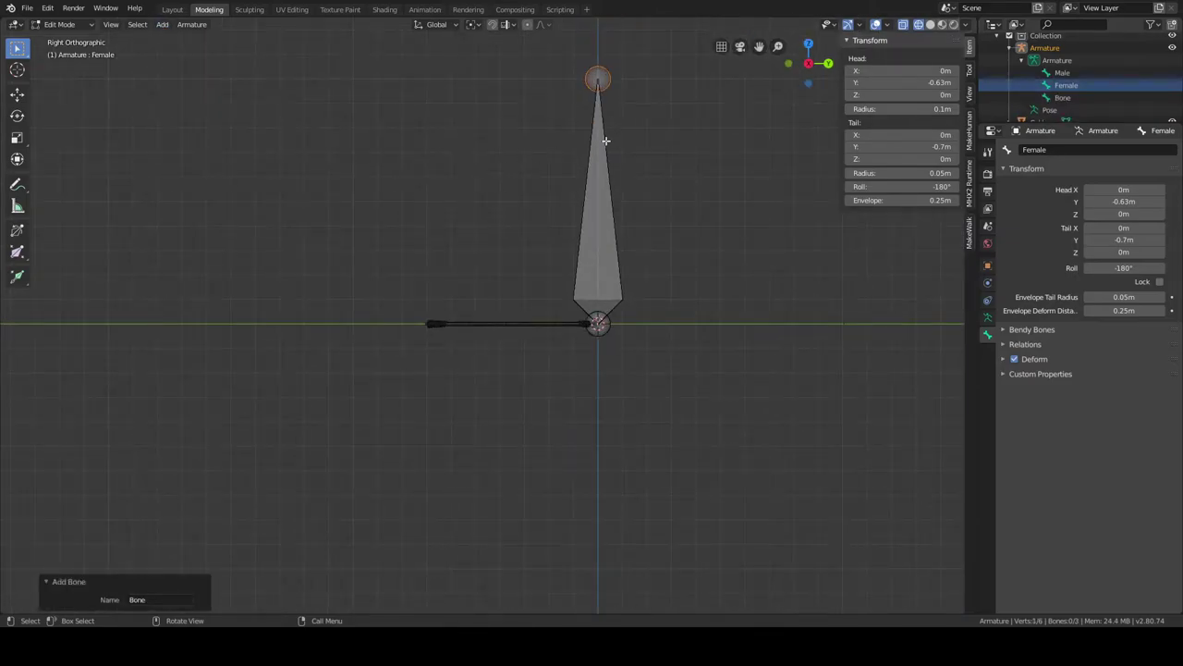
left_click(1065, 98)
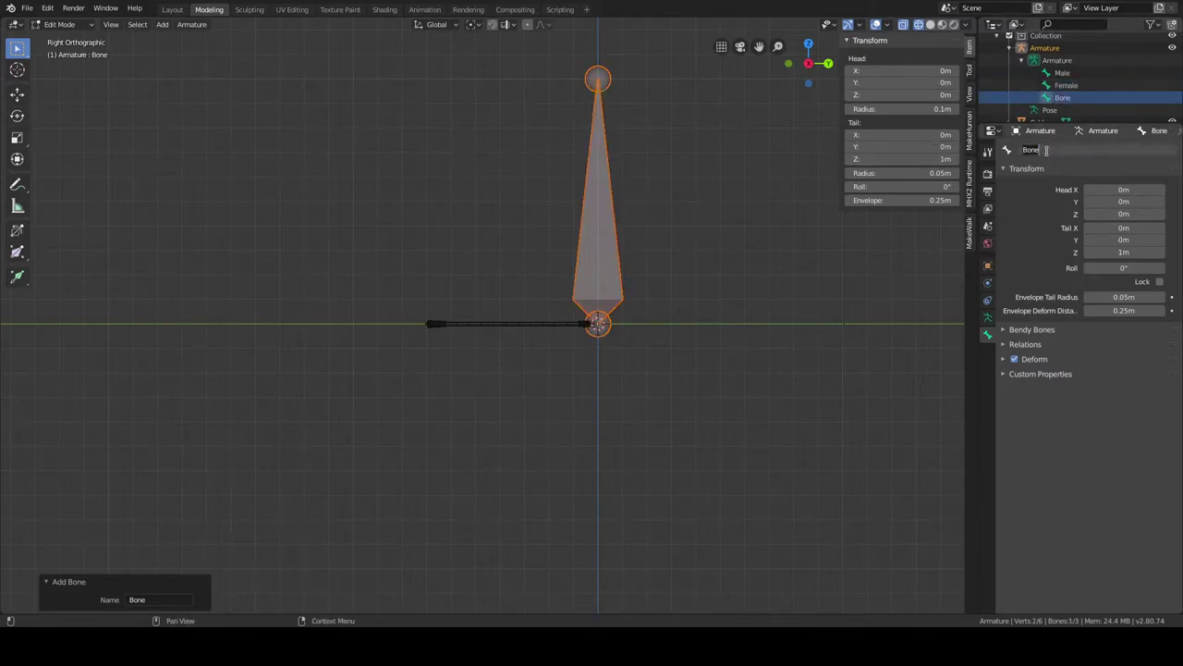
type("Cable")
key("Return")
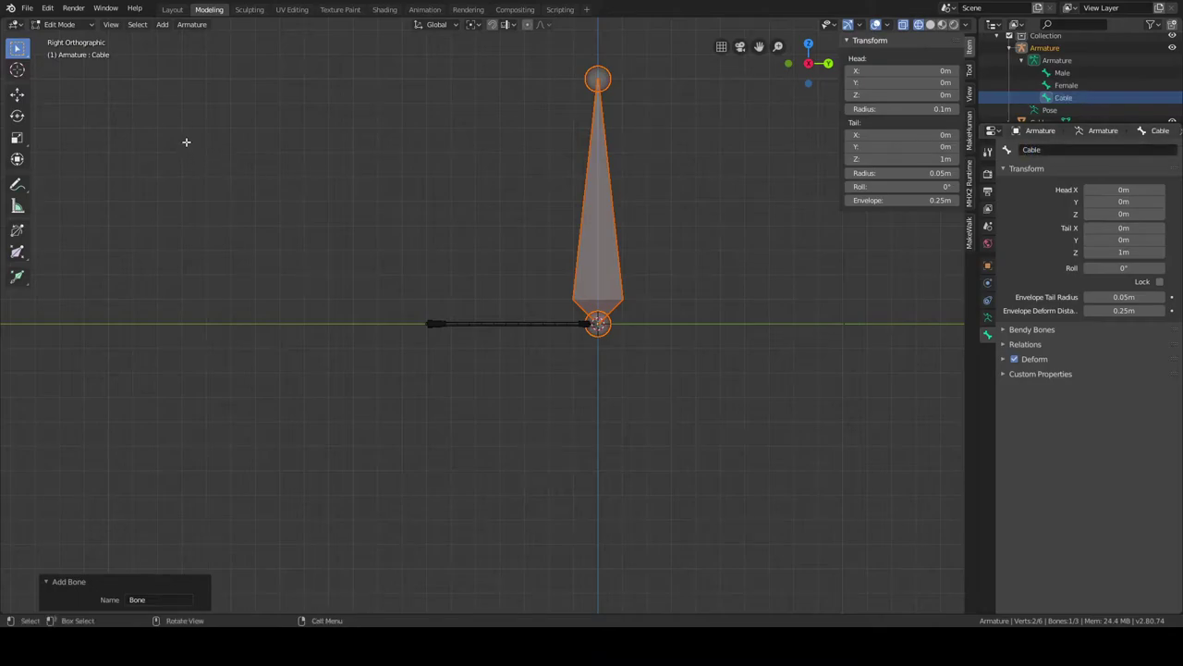
Rotate the Cable bone exactly 90° to lie horizontal and move it down along Z.
left_click(17, 116)
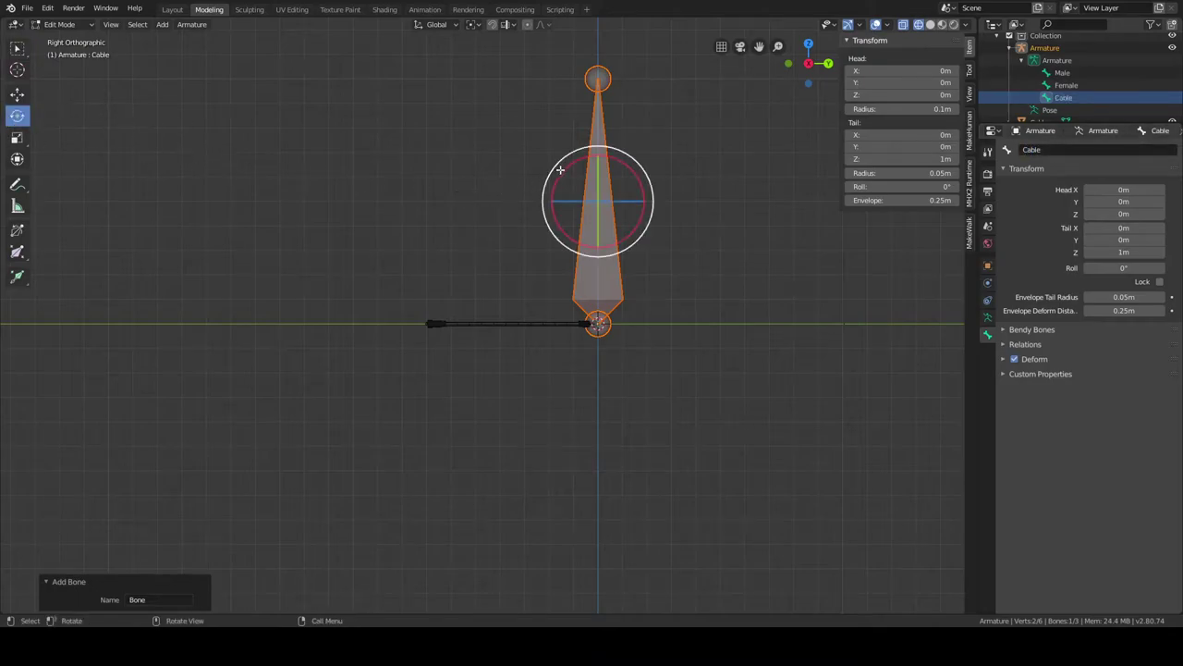
left_click_drag(562, 171, 542, 259)
left_click(167, 558)
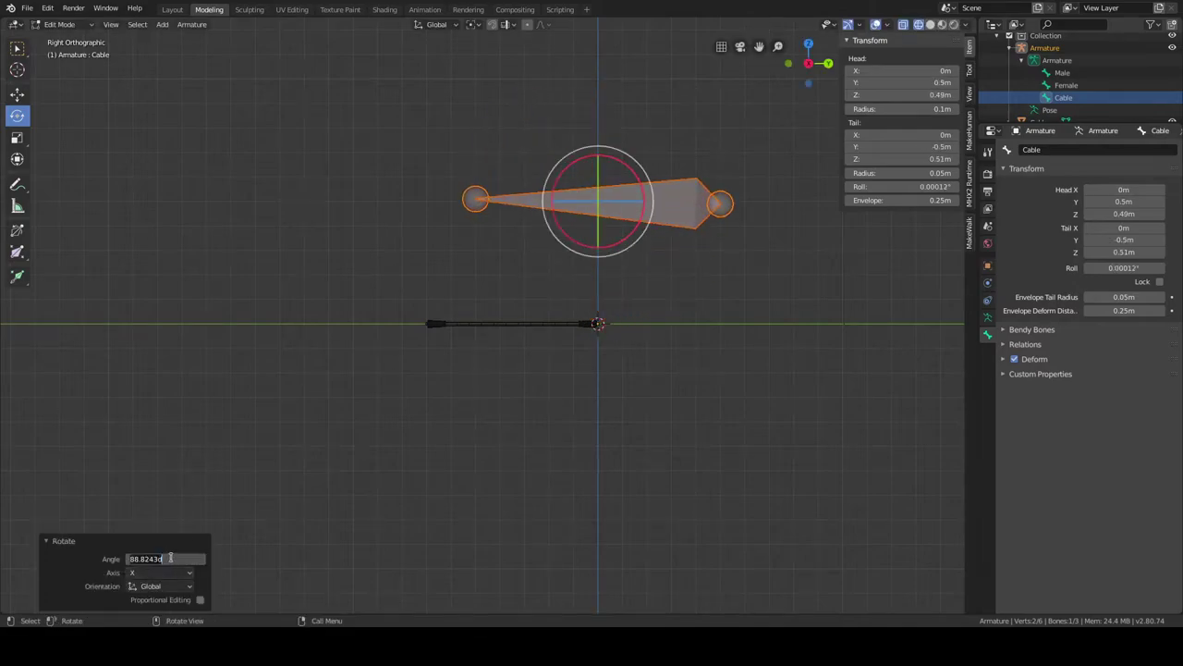
type("90")
key("Return")
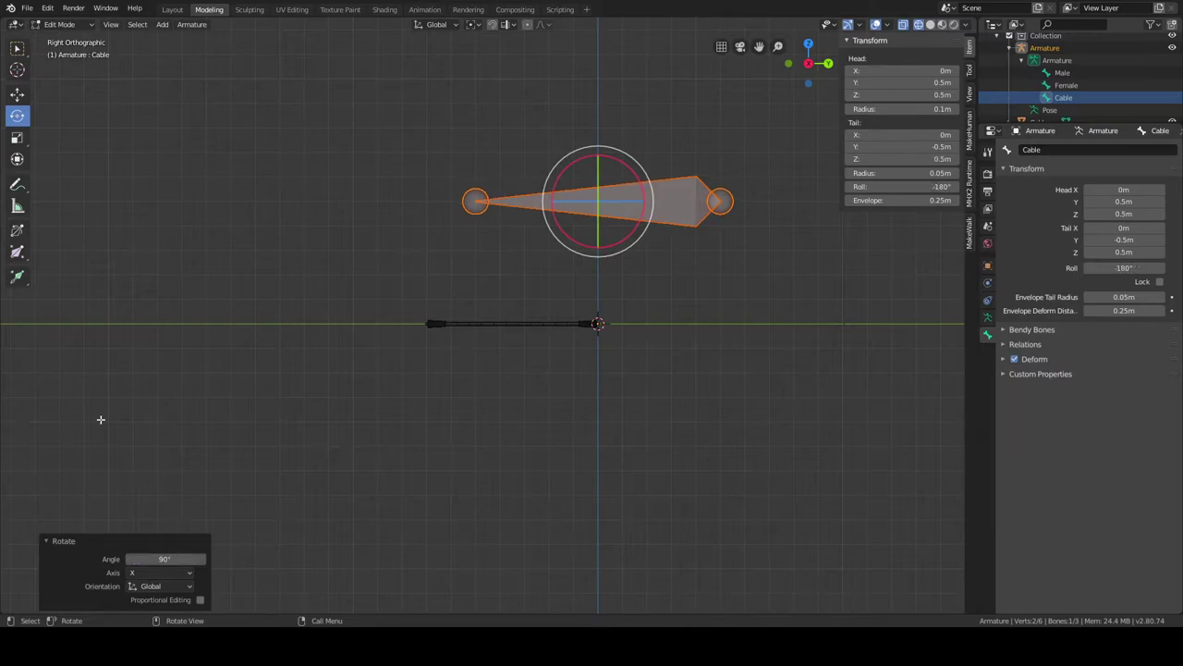
left_click(17, 96)
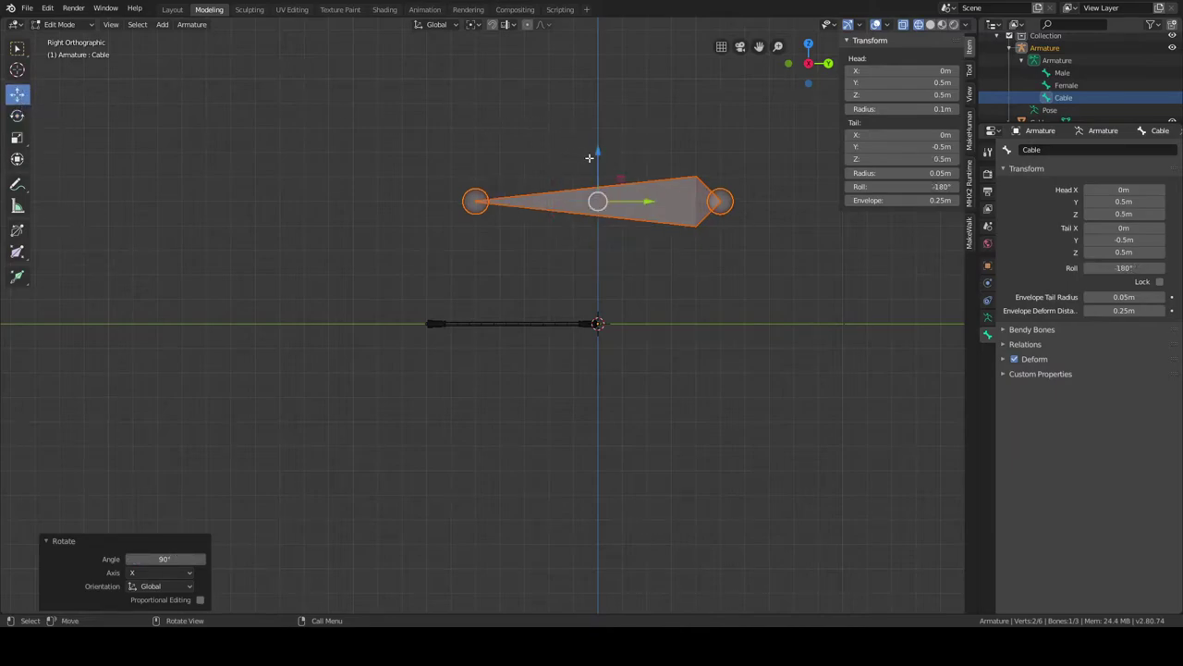
left_click_drag(597, 154, 597, 324)
scroll(530, 306, "up", 5)
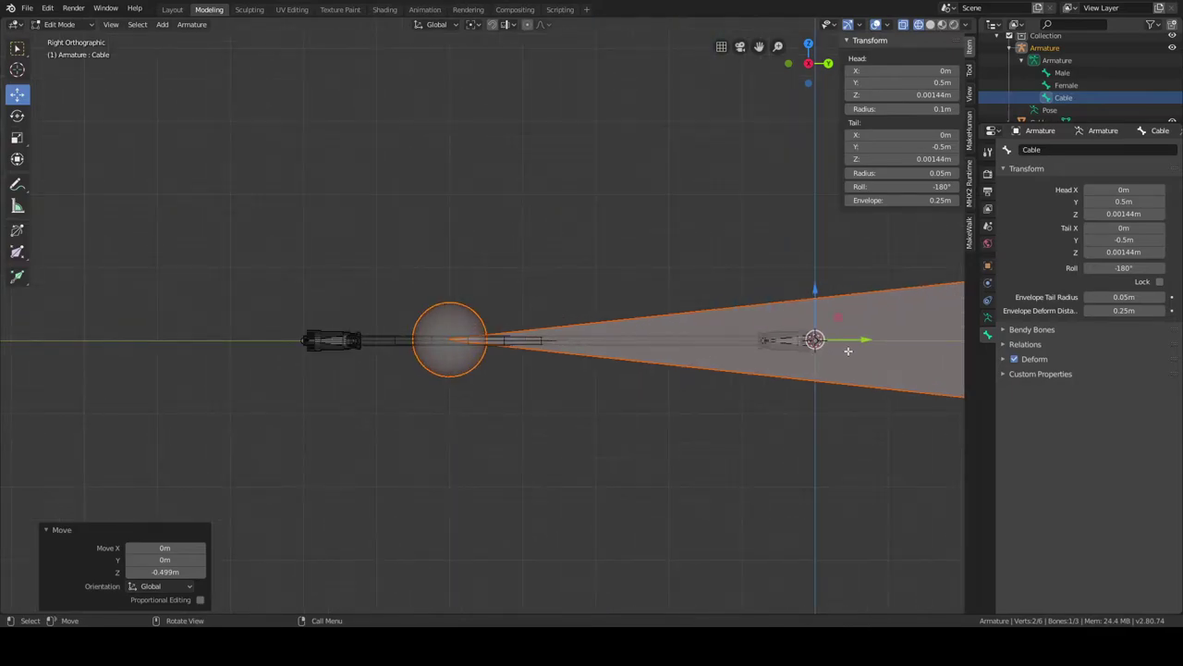
Slide the Cable bone along Y and set its head Z and tail Z to 0.
left_click_drag(858, 342, 628, 279)
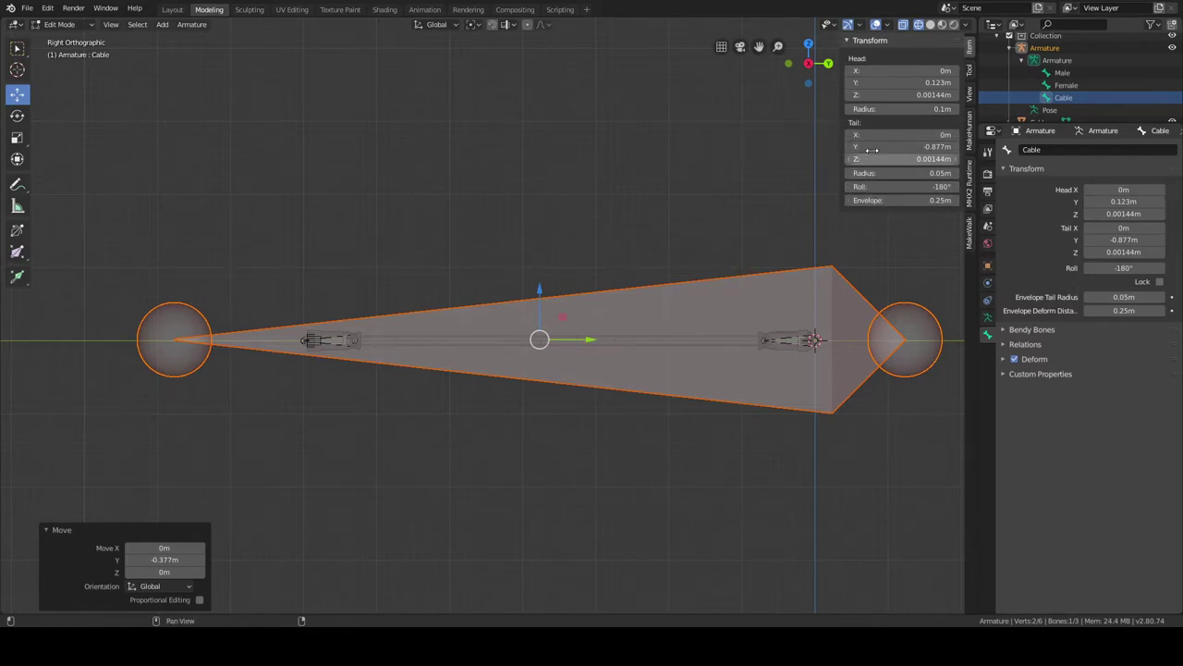
left_click(880, 95)
type("0")
key("Return")
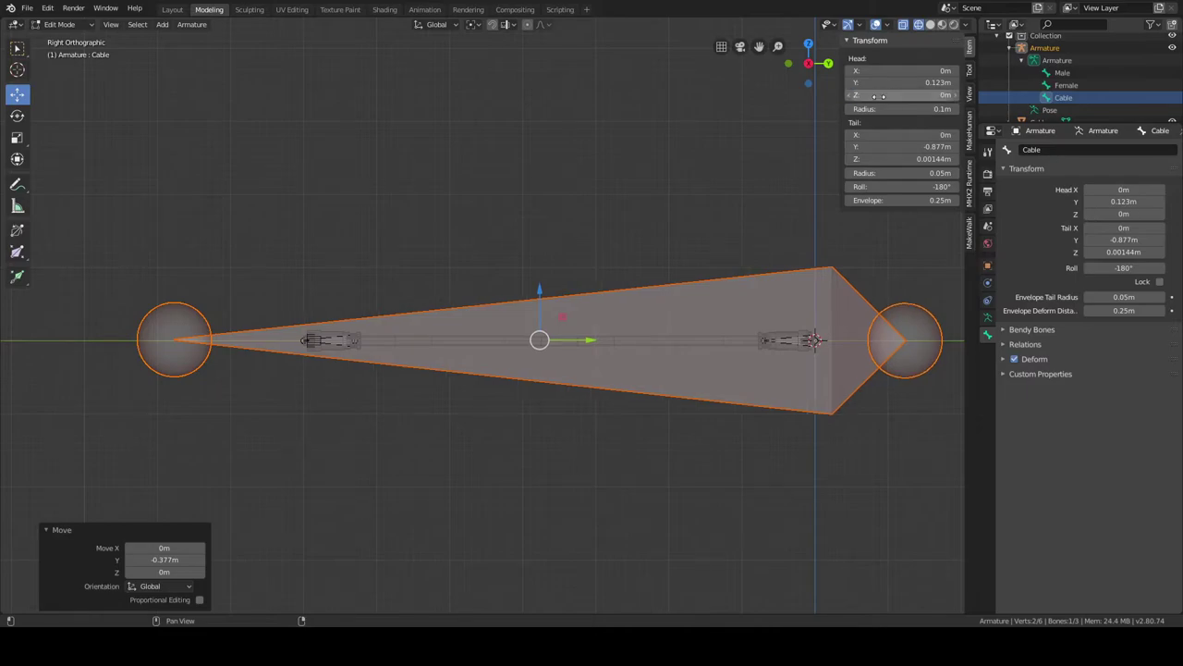
left_click(899, 159)
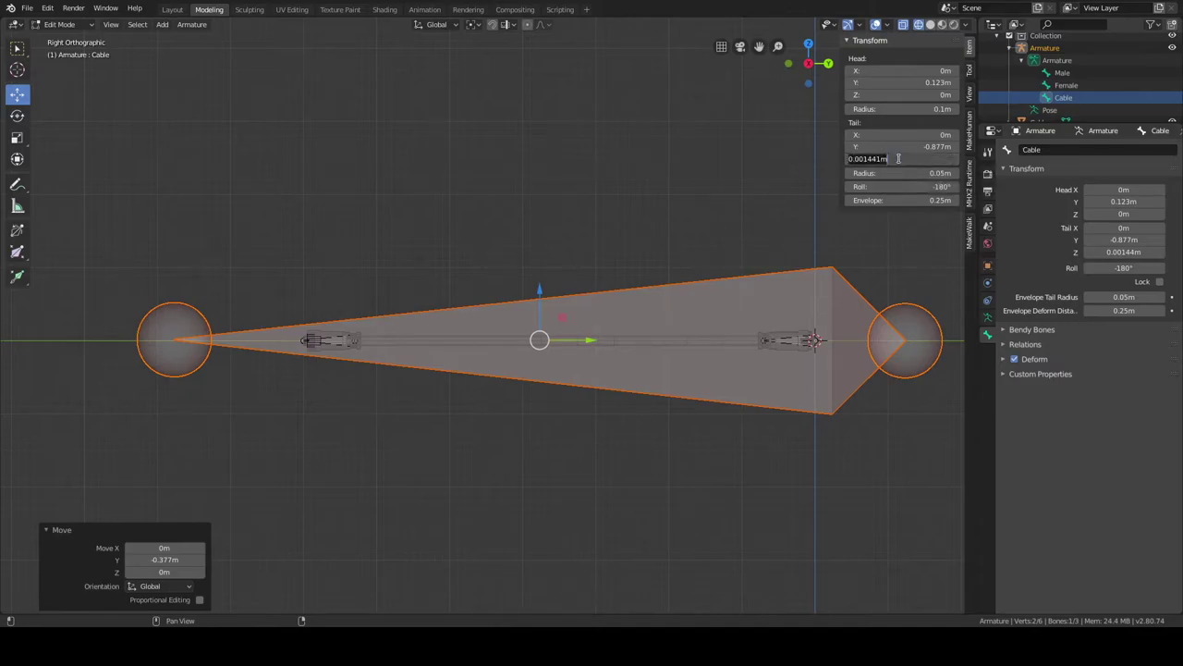
type("0")
key("Return")
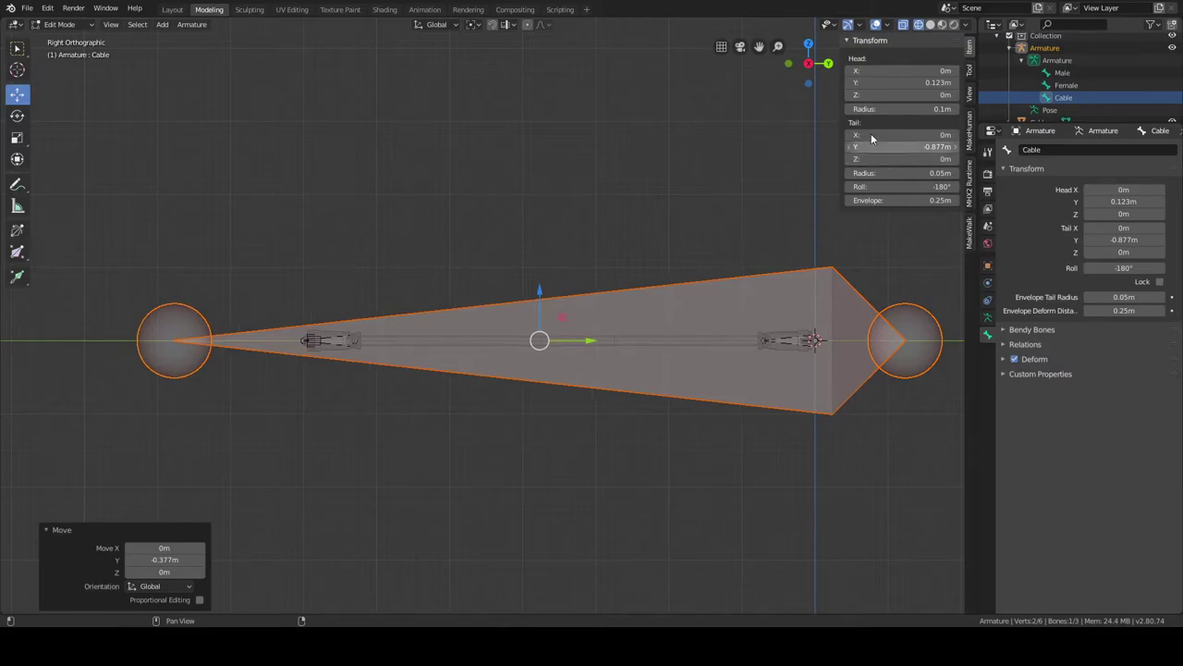
Set the Cable bone's head Y to -0.07 m and tail Y to -0.63 m.
left_click(929, 82)
key("BackSpace")
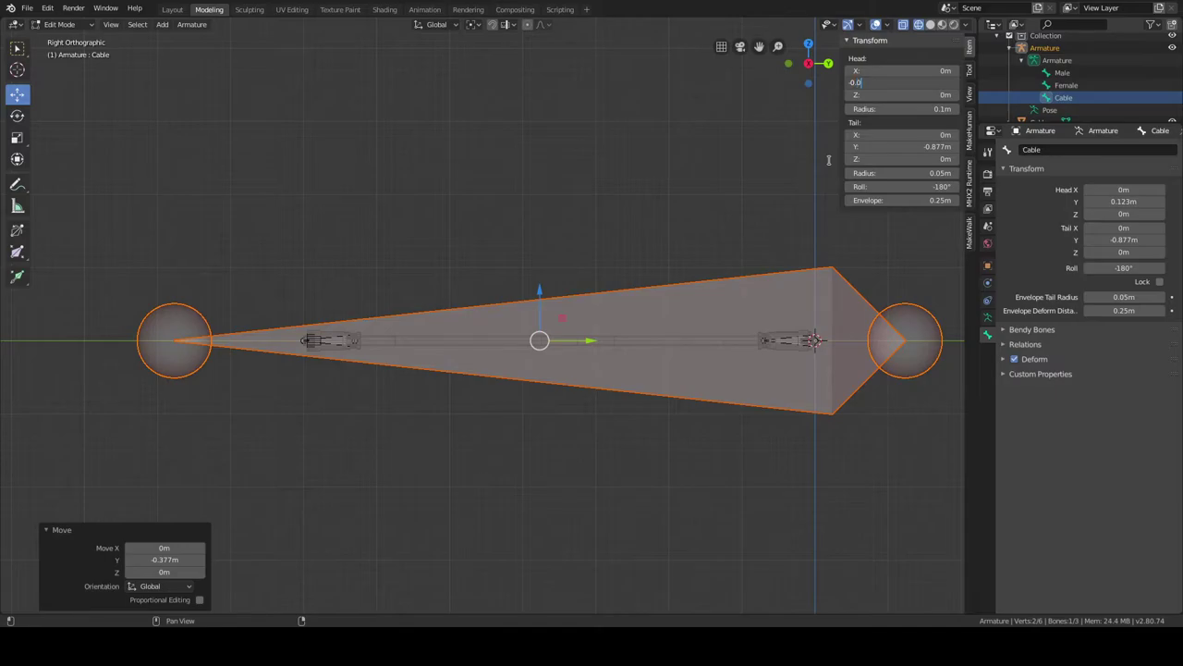
type("-0.07")
key("Return")
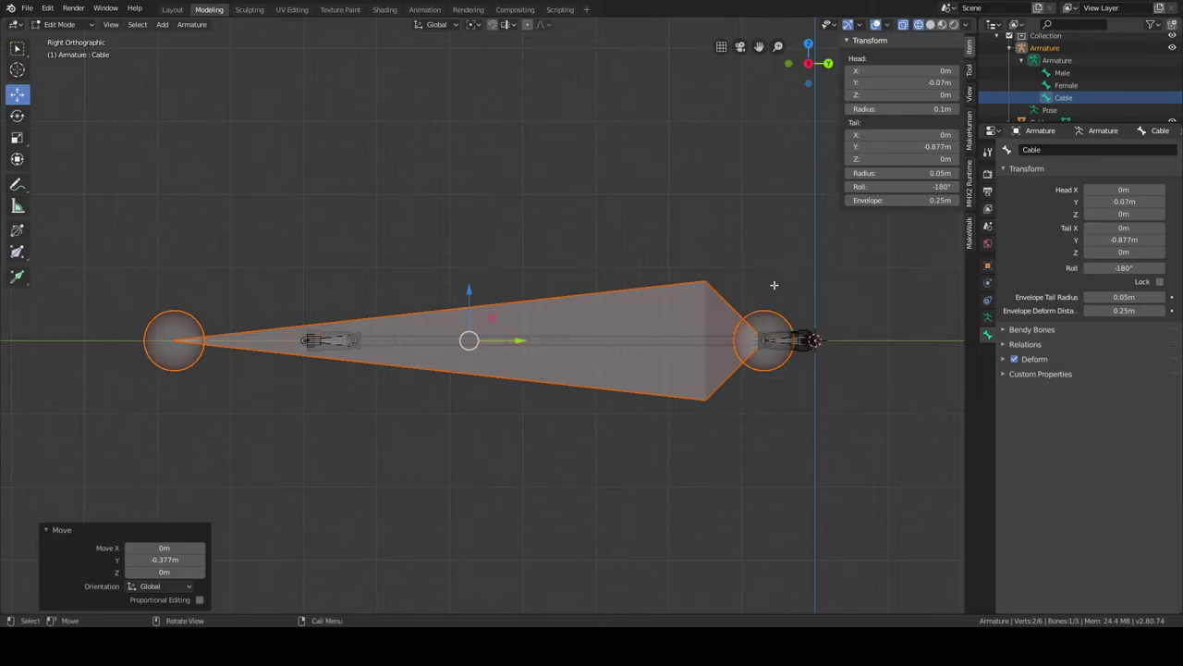
key("KP_Decimal")
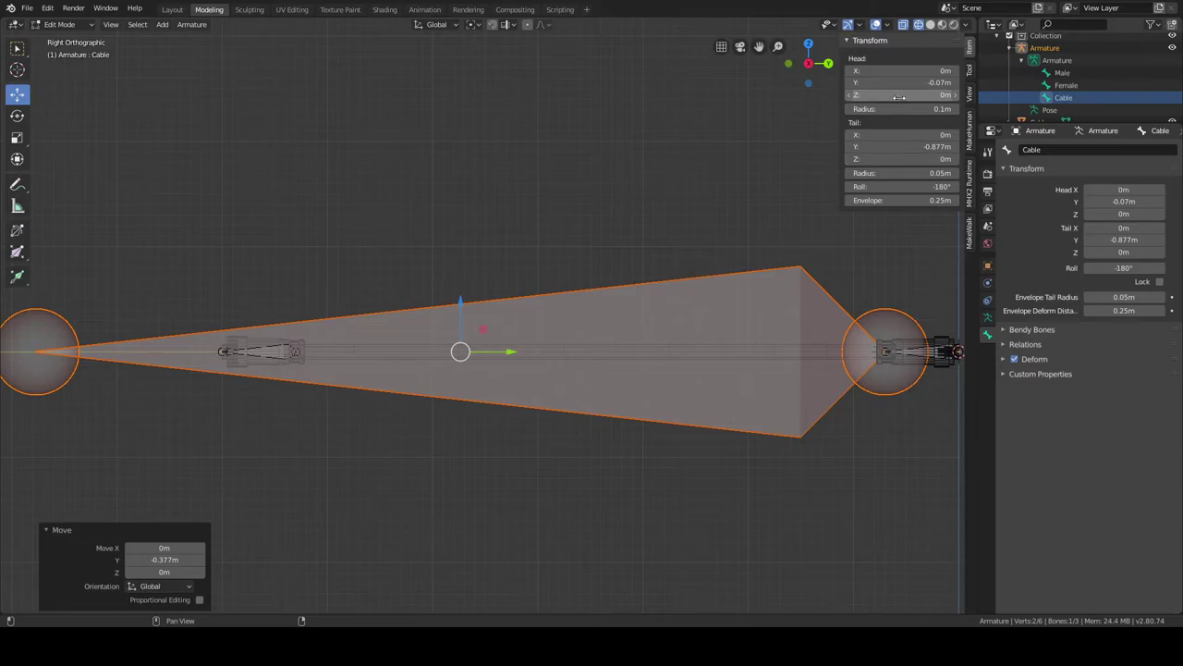
left_click(897, 148)
left_click(893, 146)
key("BackSpace")
key("BackSpace")
key("BackSpace")
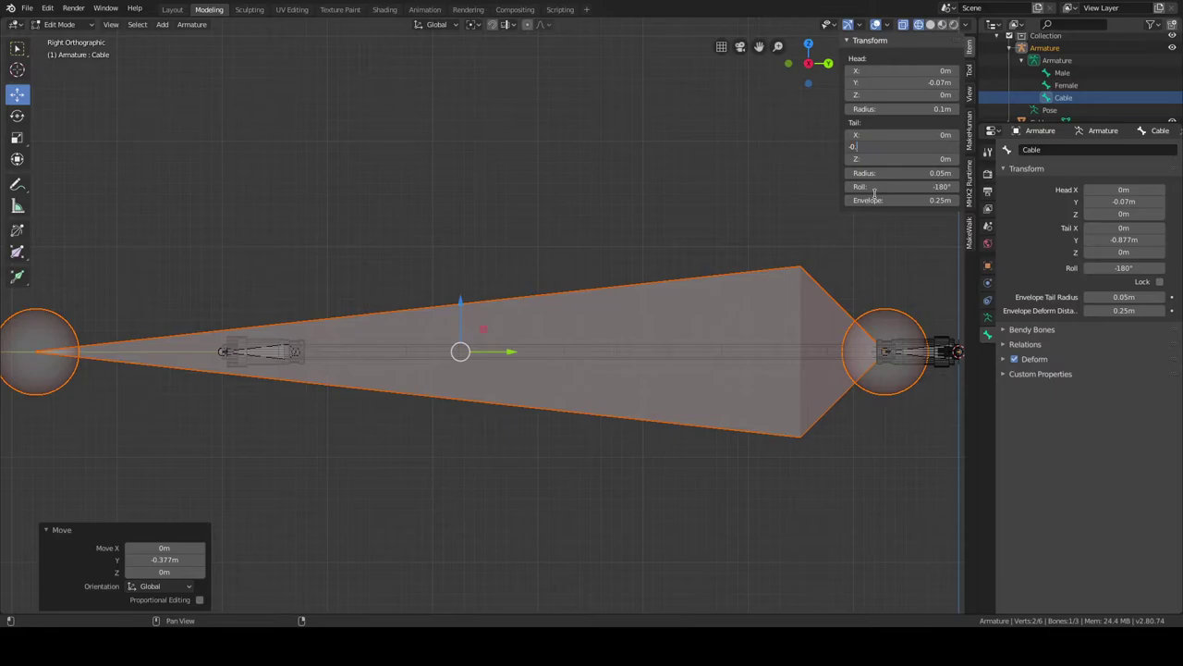
type("63")
key("Return")
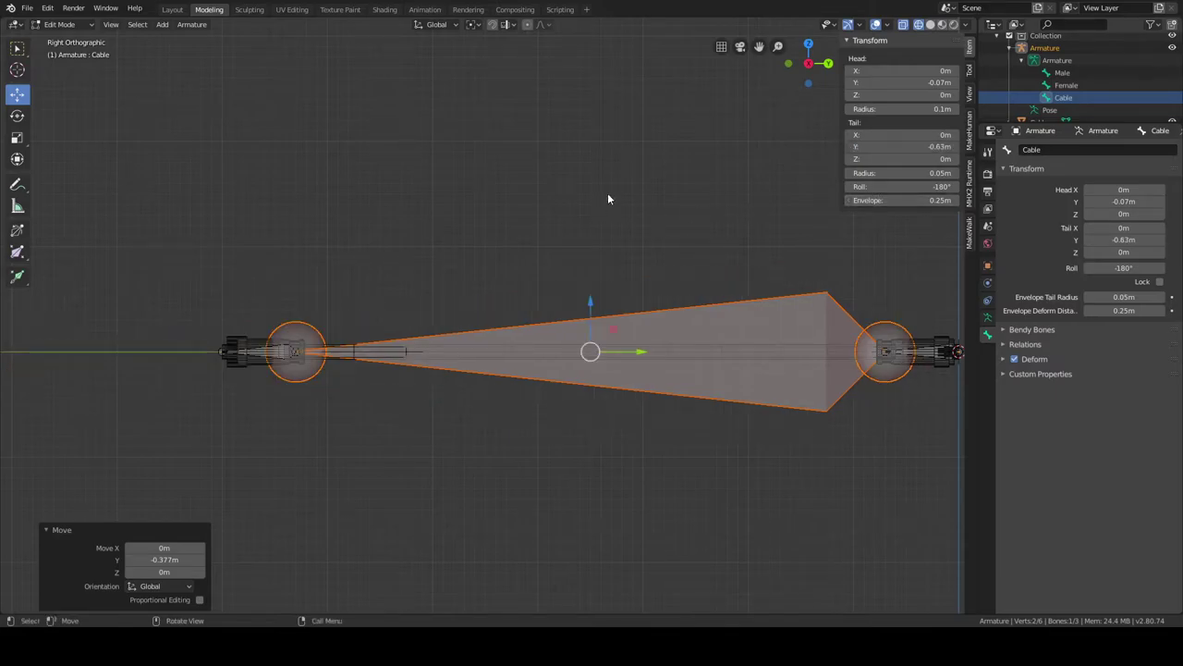
scroll(607, 192, "down", 2)
scroll(608, 193, "up", 1)
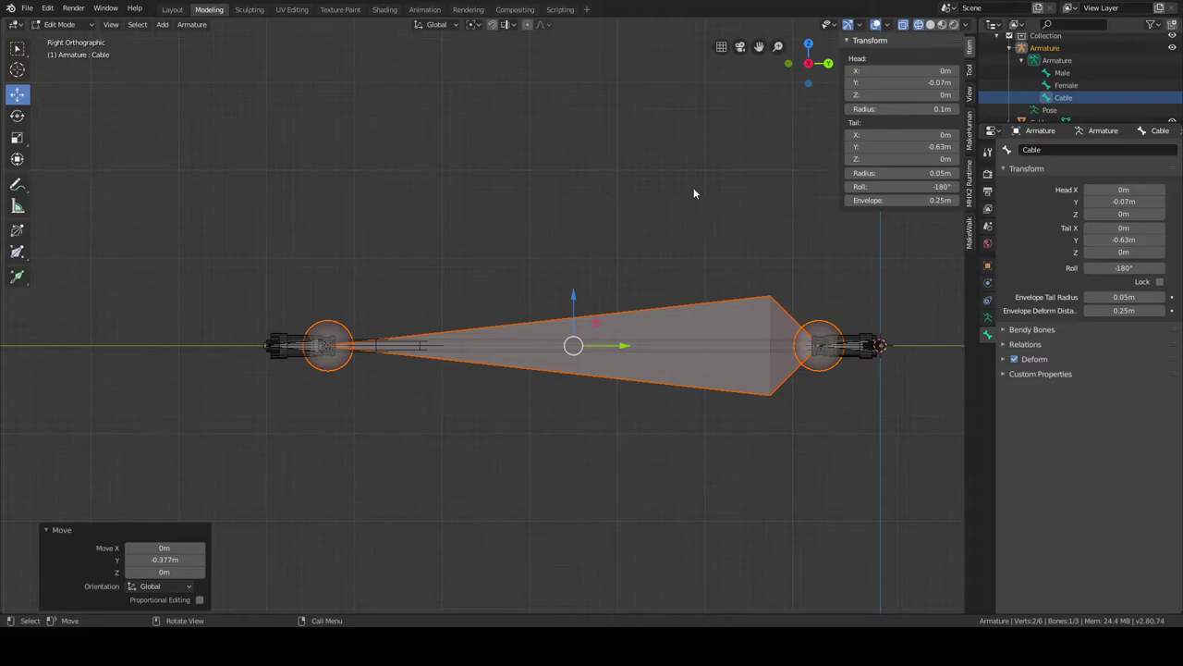
scroll(694, 192, "up", 2)
scroll(694, 192, "down", 1)
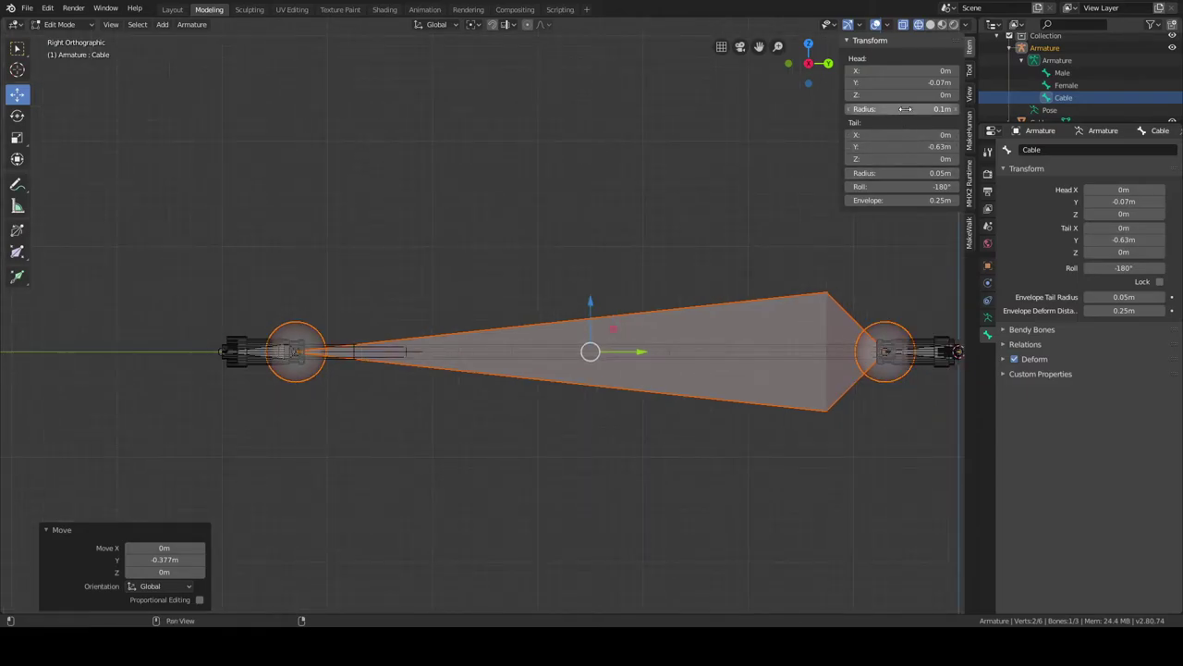
Set the roll of the Cable bone and the Male bone to 0°.
left_click(899, 188)
type("0")
key("Return")
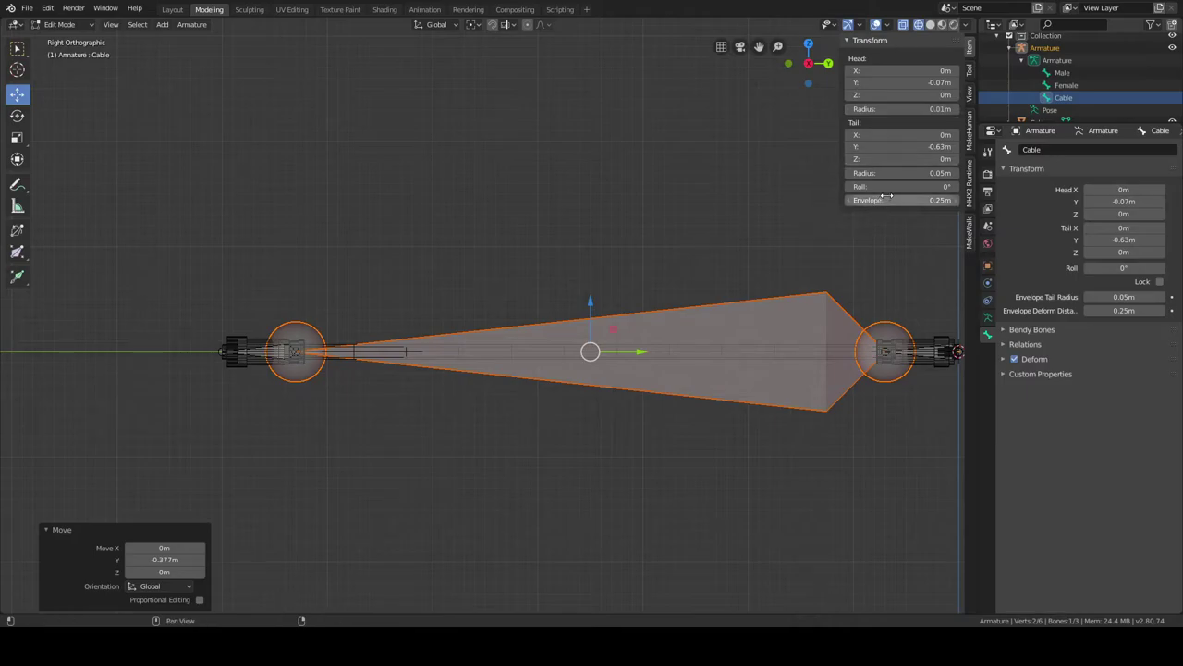
key("ctrl+v")
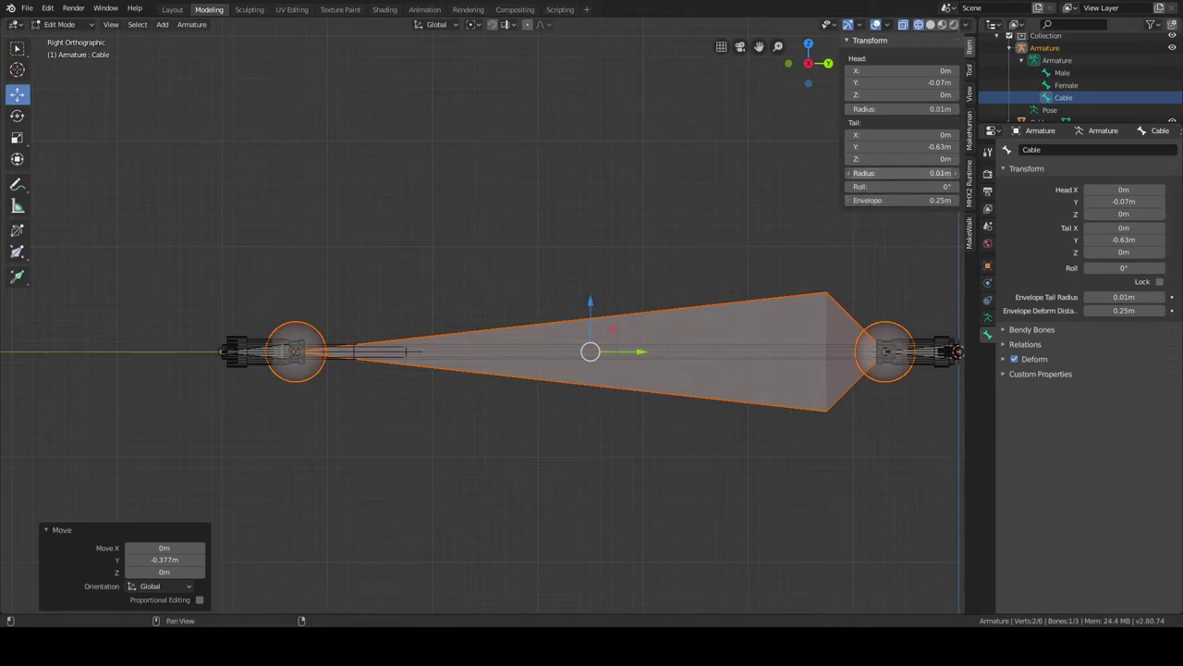
left_click(1062, 74)
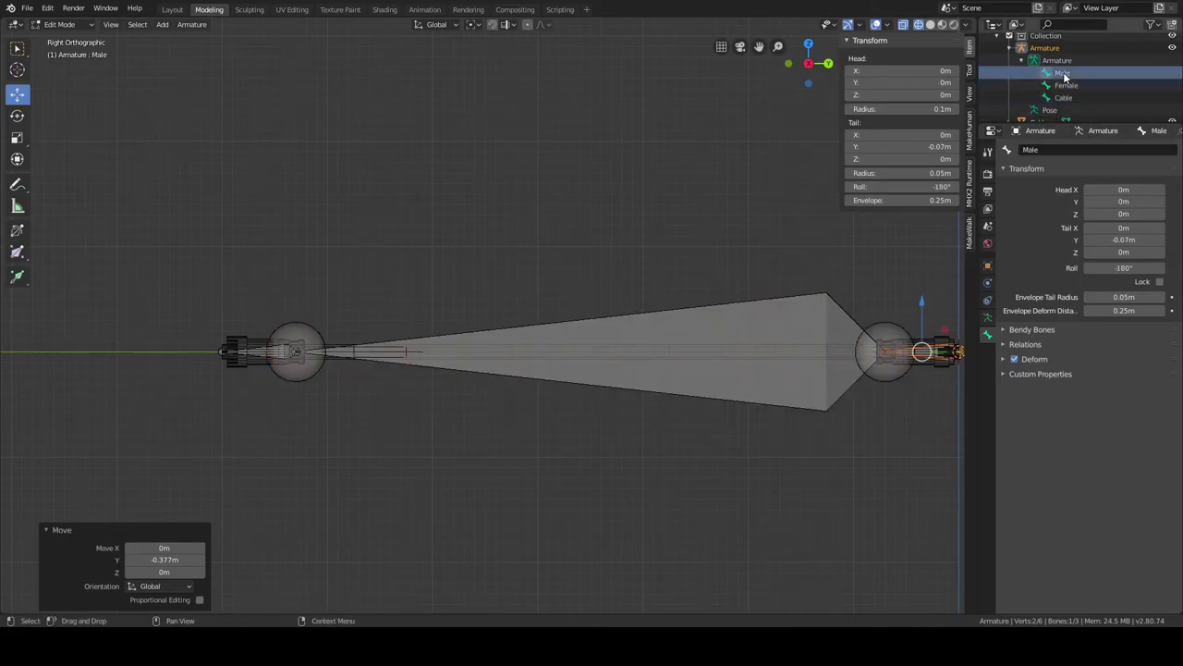
left_click(946, 186)
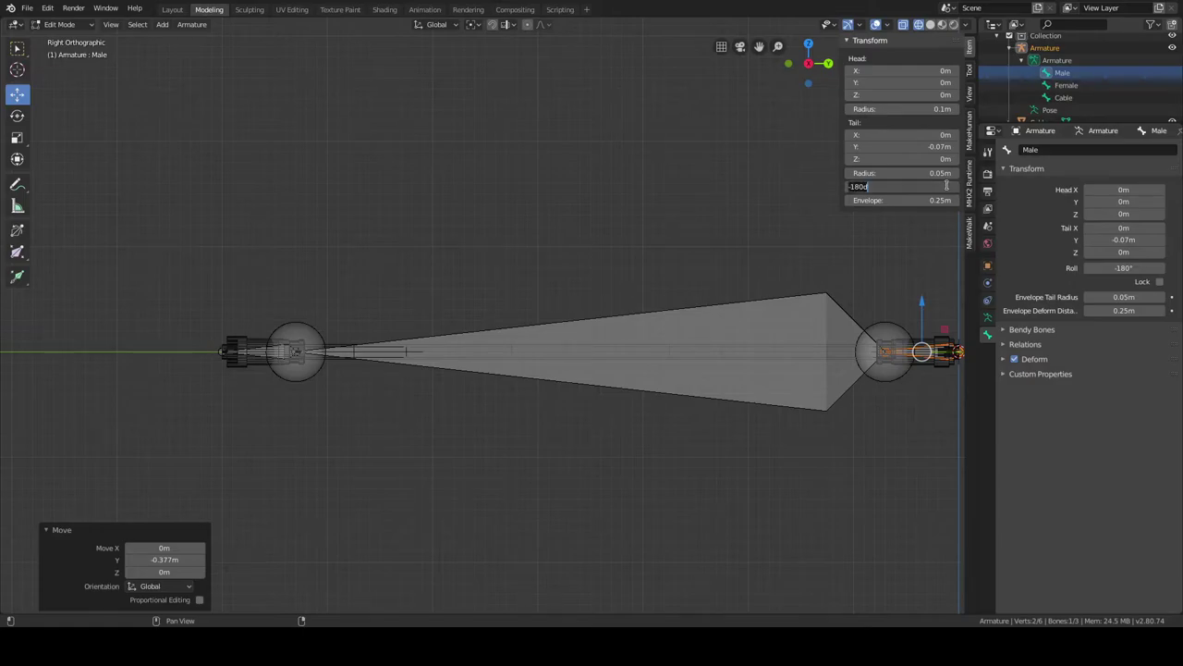
type("0")
key("Return")
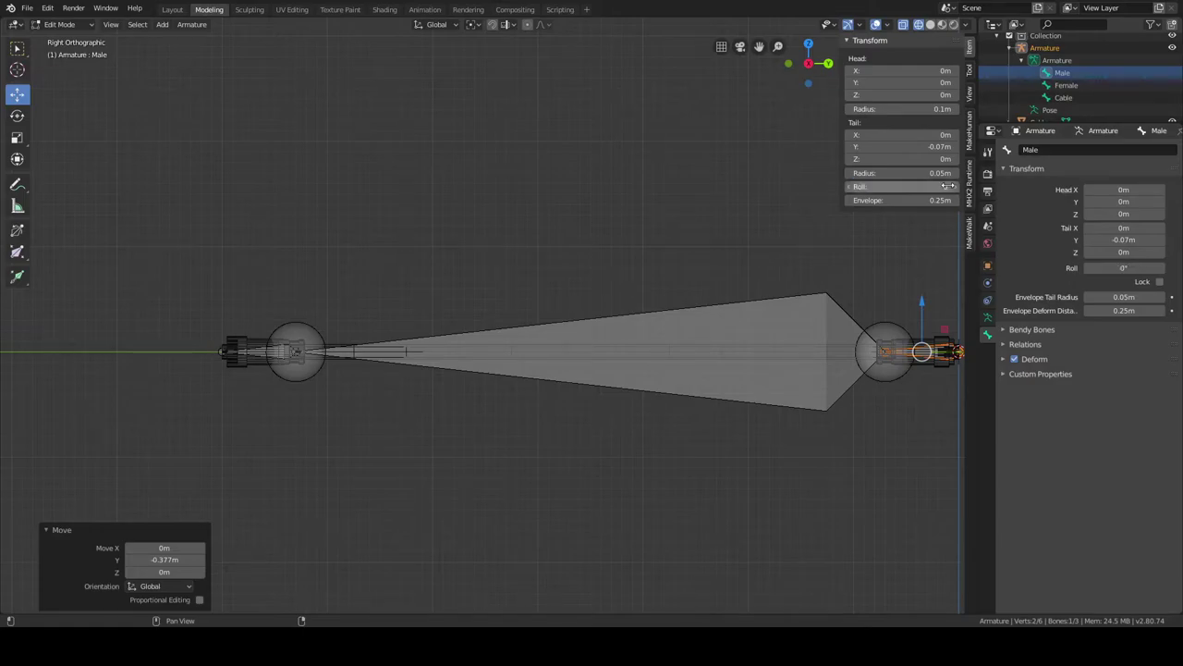
Reselect Cable and restore its head radius to 0.1 m and tail radius to 0.05 m.
left_click(1068, 97)
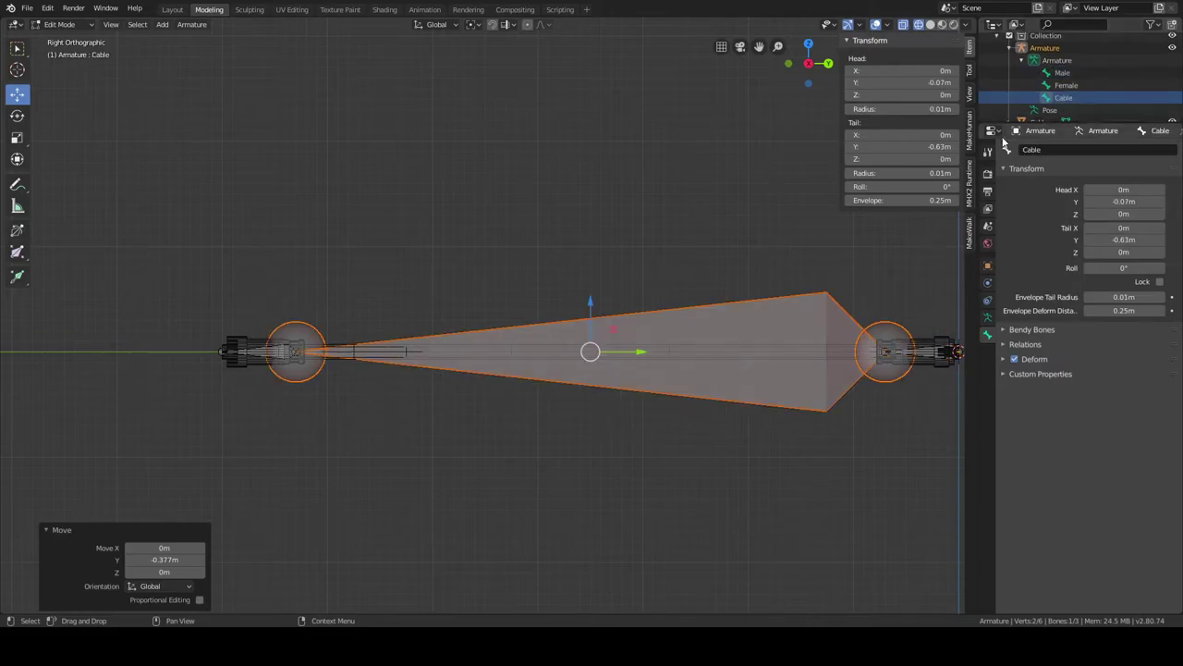
left_click(938, 108)
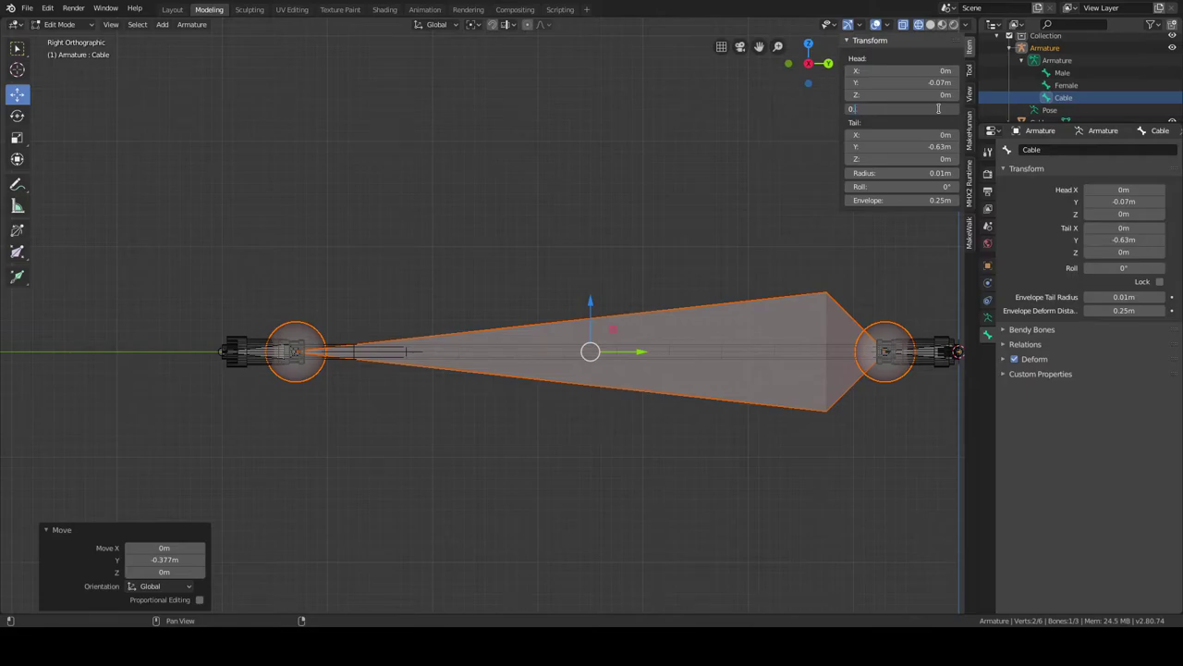
type("0.1")
key("Return")
left_click(934, 173)
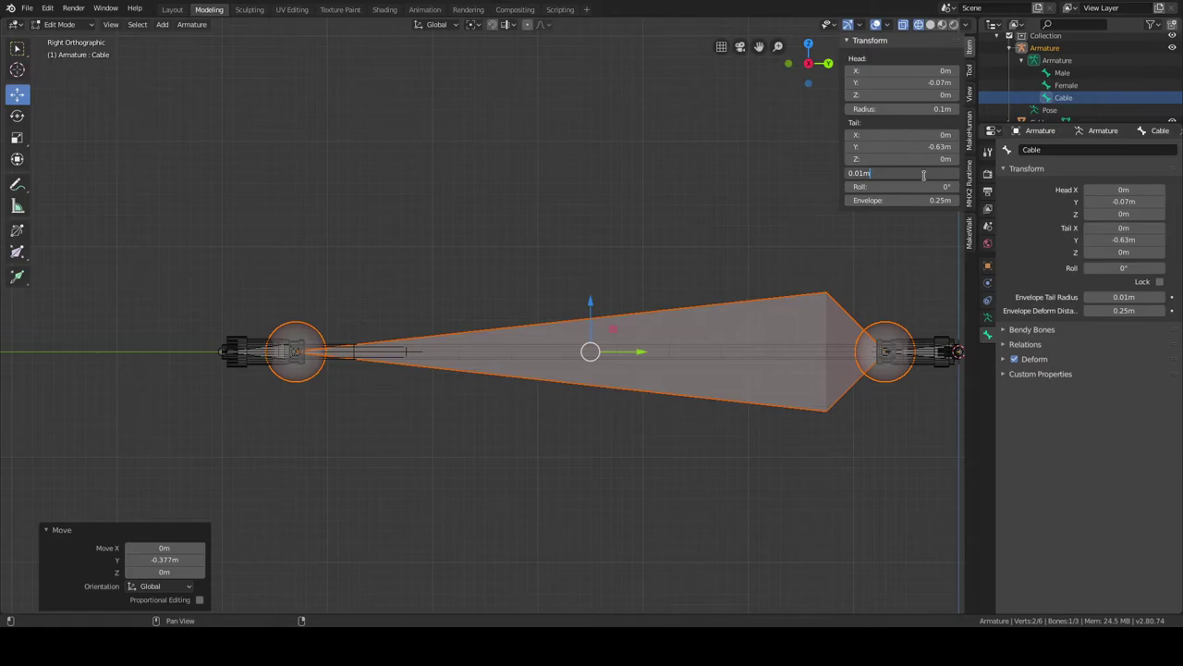
type("0.05")
key("Return")
scroll(289, 316, "up", 6)
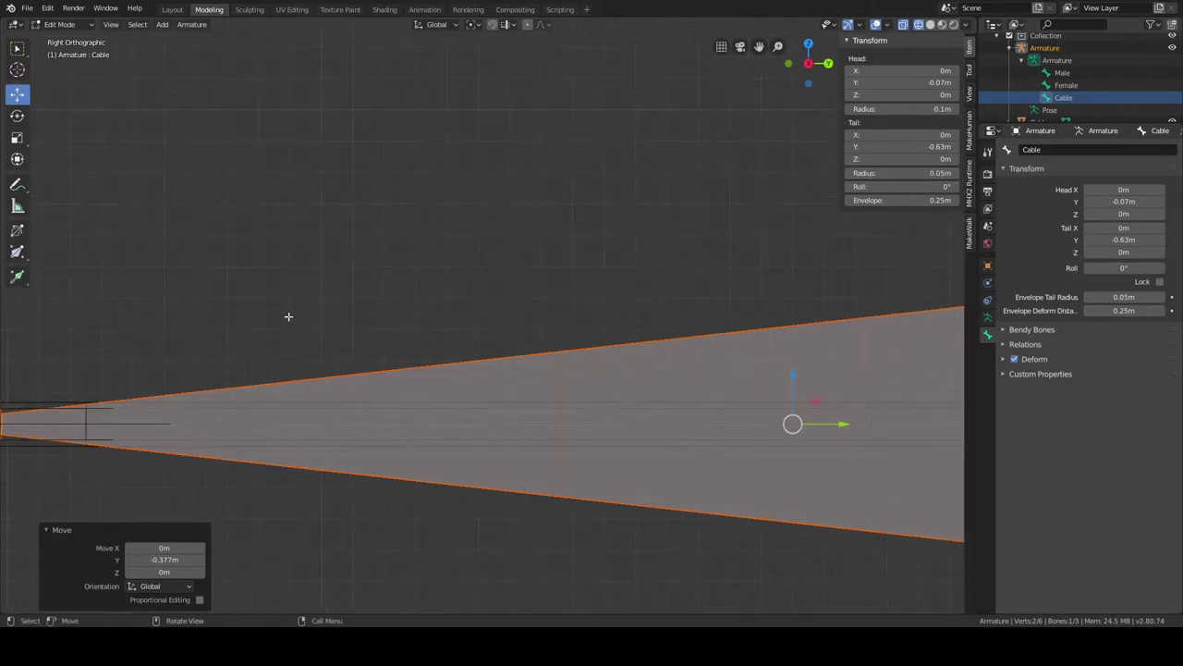
scroll(289, 316, "down", 6)
scroll(289, 316, "up", 3)
scroll(288, 317, "down", 2)
scroll(289, 316, "up", 3)
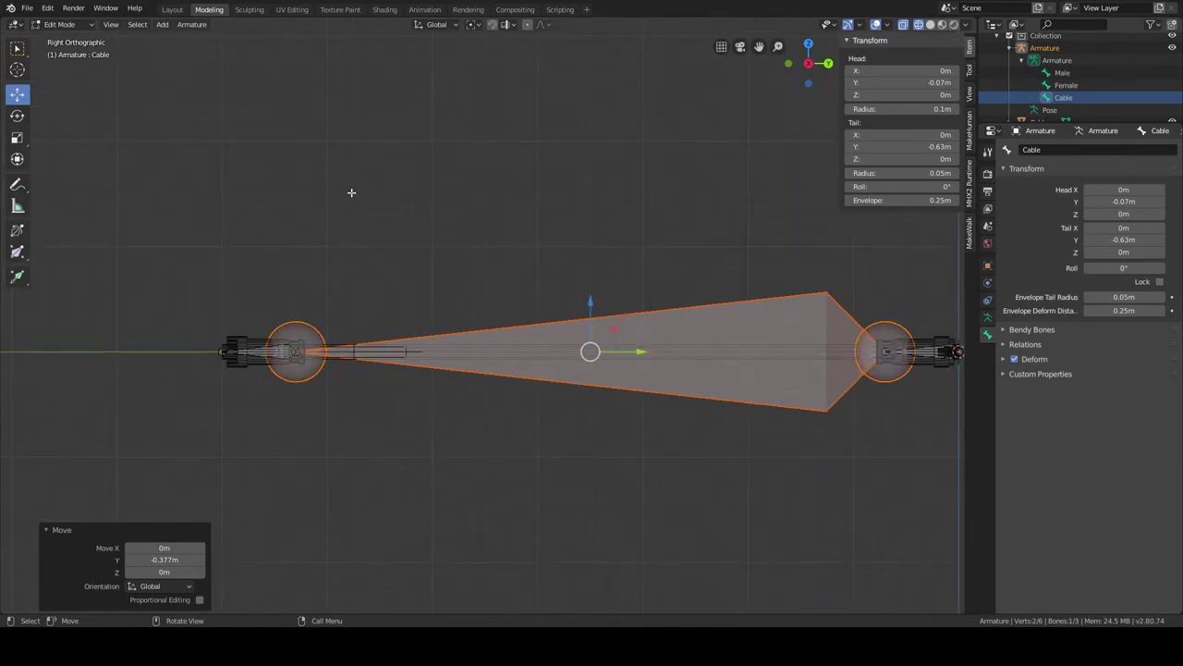
scroll(378, 189, "up", 2)
scroll(378, 188, "down", 2)
scroll(433, 193, "up", 1)
scroll(647, 197, "down", 4)
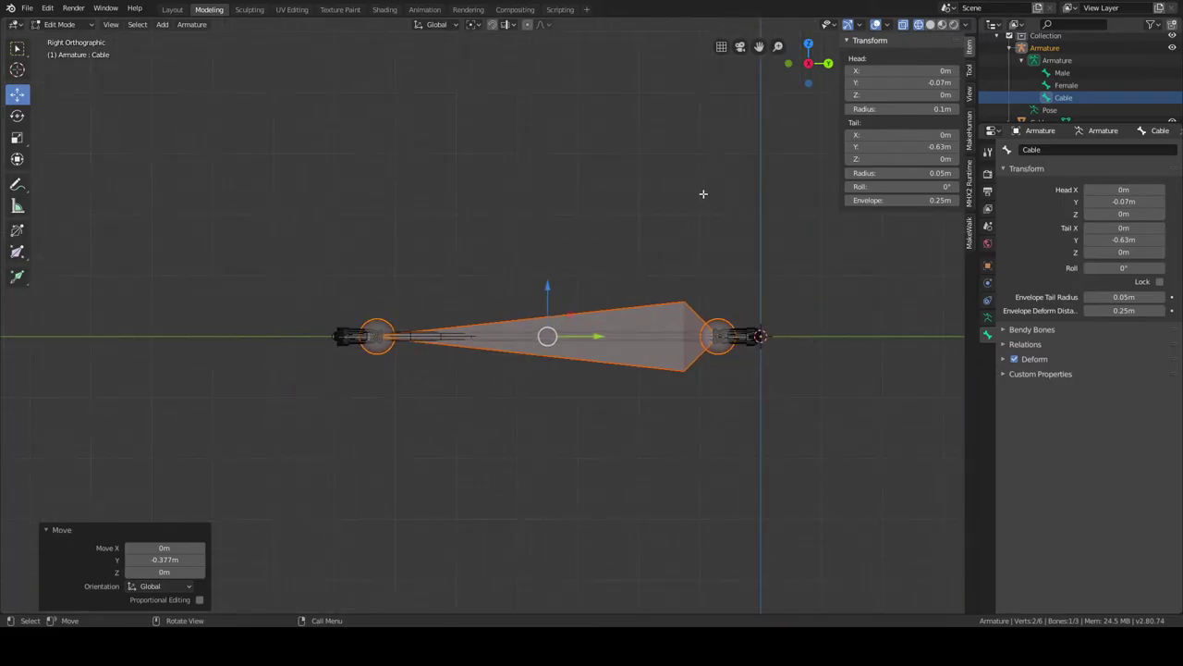
scroll(699, 216, "up", 2)
scroll(698, 215, "up", 1)
scroll(698, 215, "down", 1)
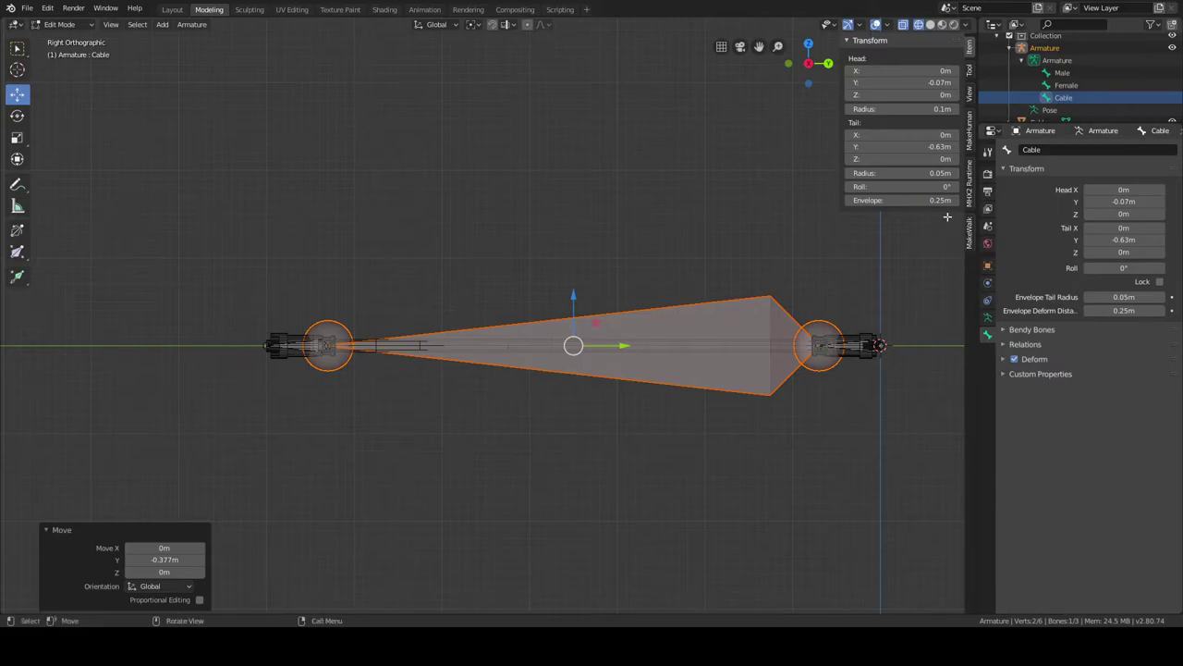
left_click(1058, 62)
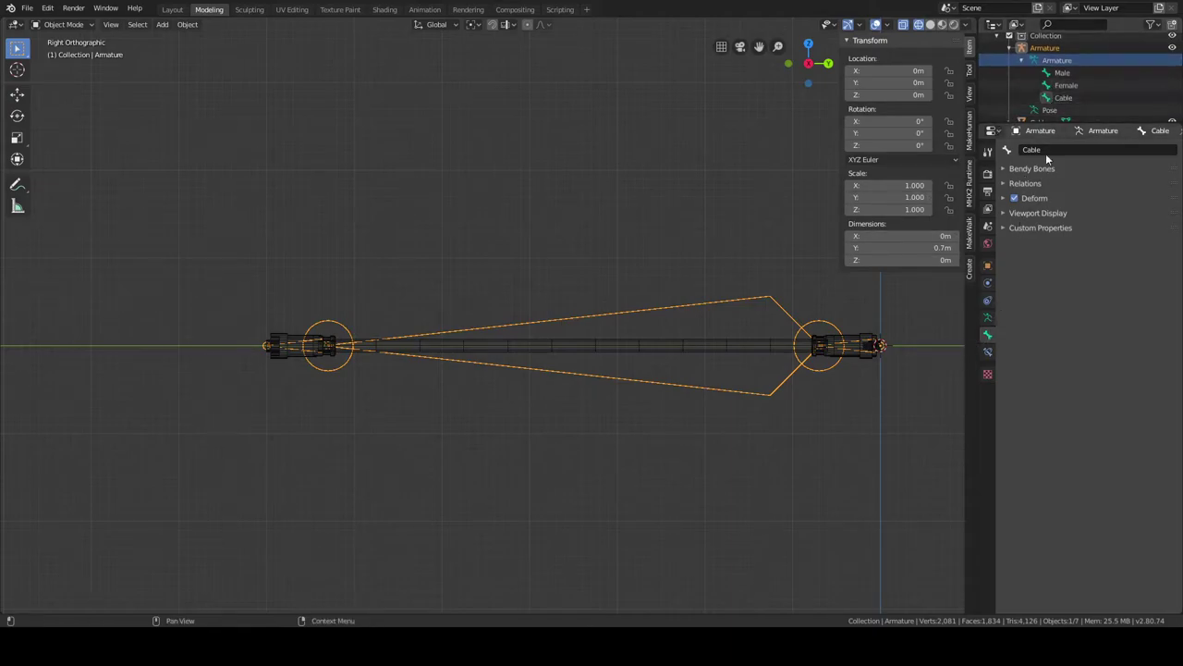
left_click(1063, 74)
left_click(1058, 61)
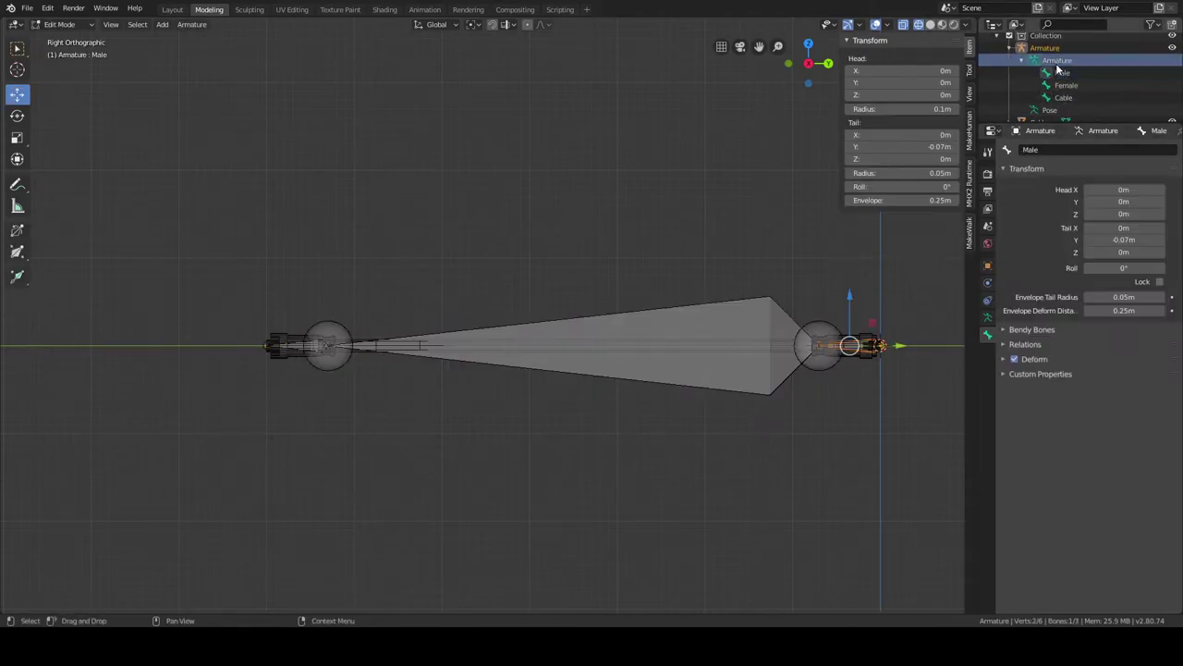
left_click(1061, 74)
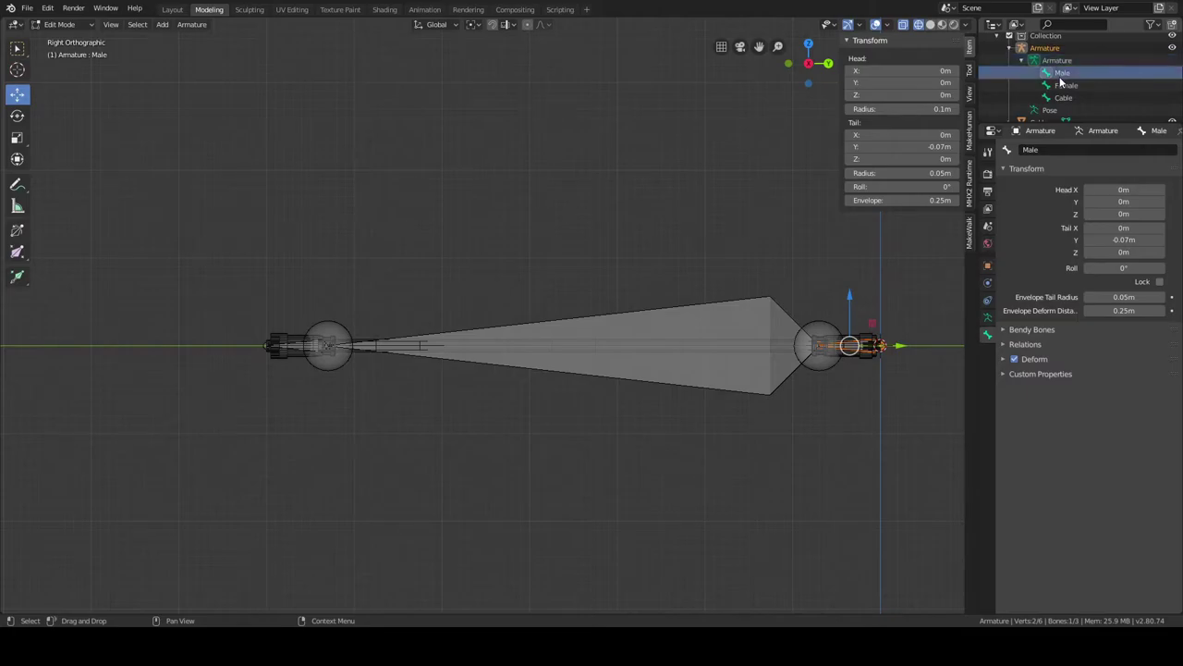
left_click(987, 322)
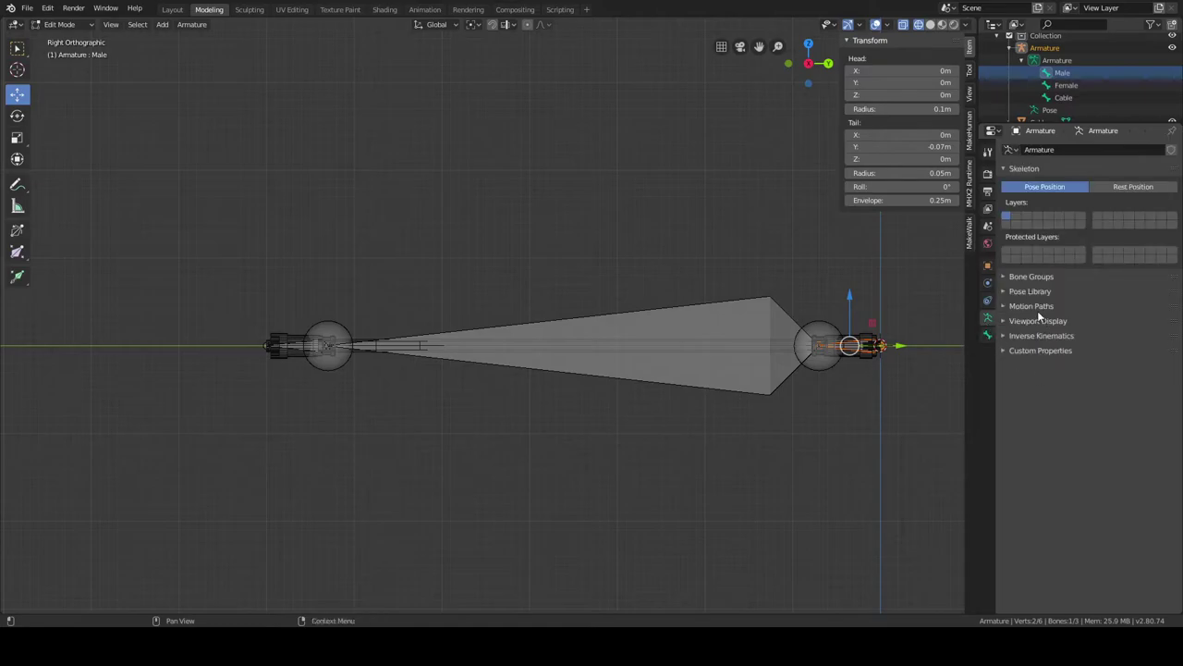
left_click(1017, 321)
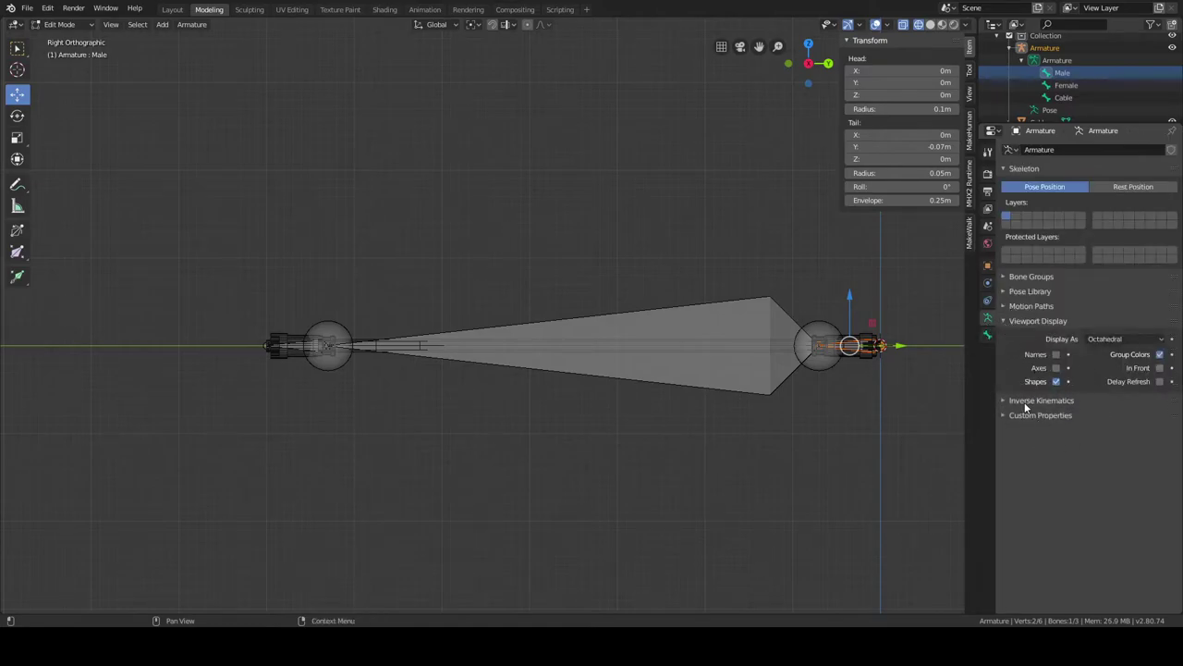
scroll(823, 401, "up", 2)
middle_click_drag(823, 401, 480, 371, "shift")
scroll(673, 380, "up", 1)
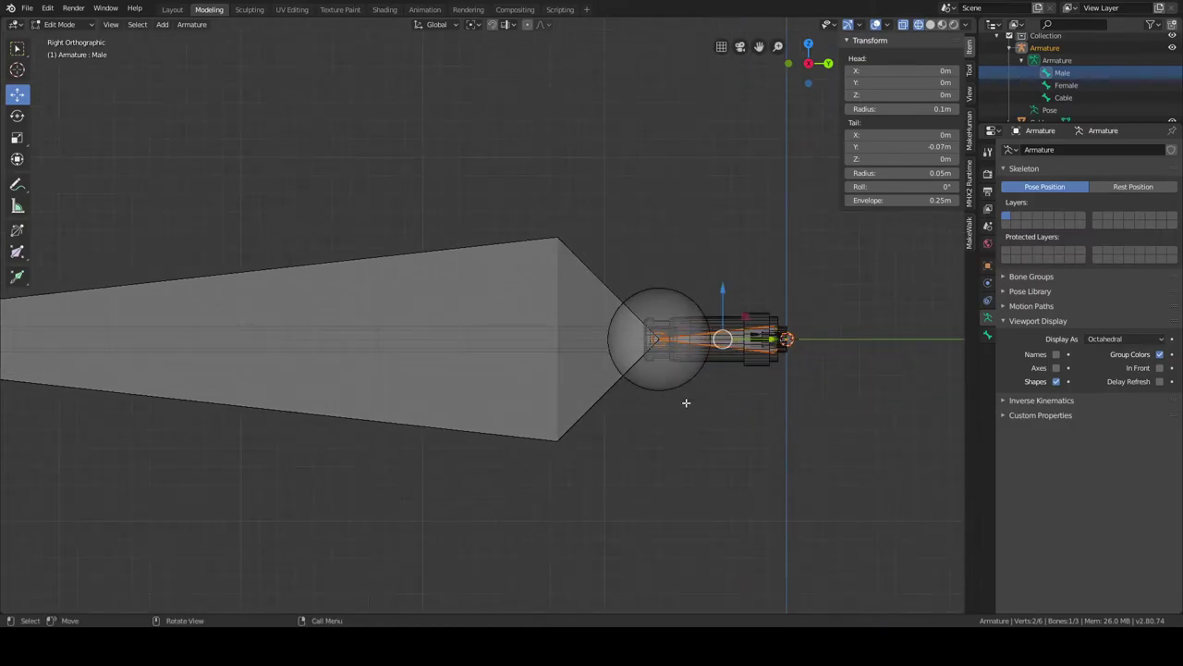
scroll(737, 392, "up", 1)
scroll(737, 392, "down", 2)
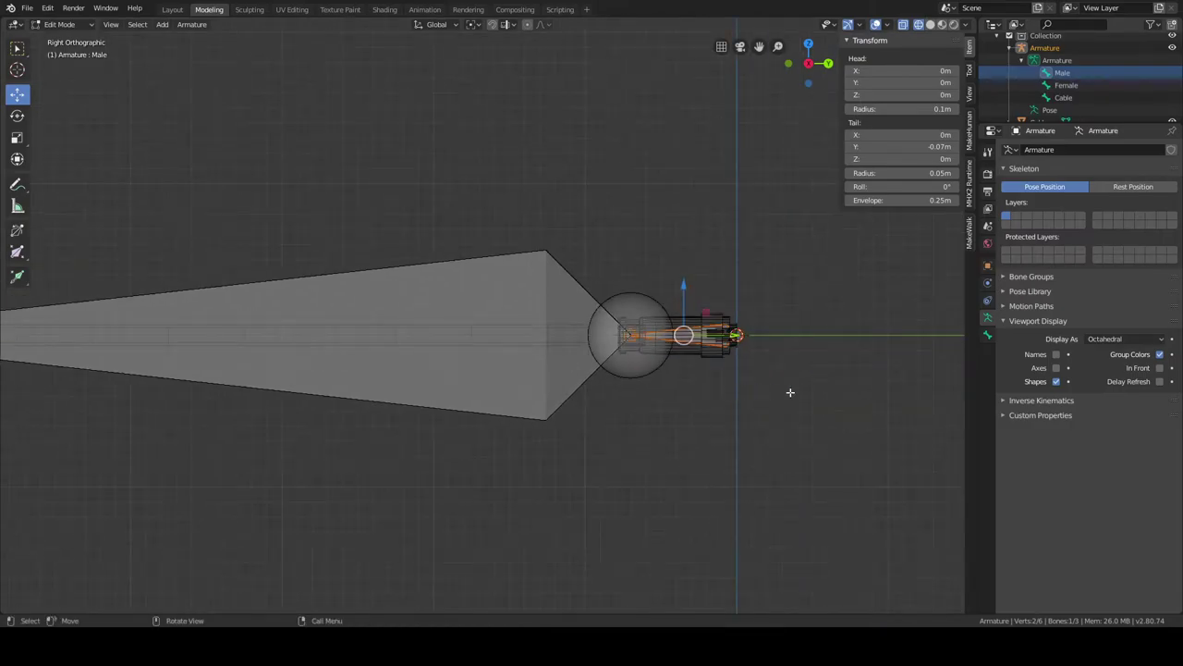
Set the armature's Viewport Display to draw bones as Envelope.
left_click(1161, 339)
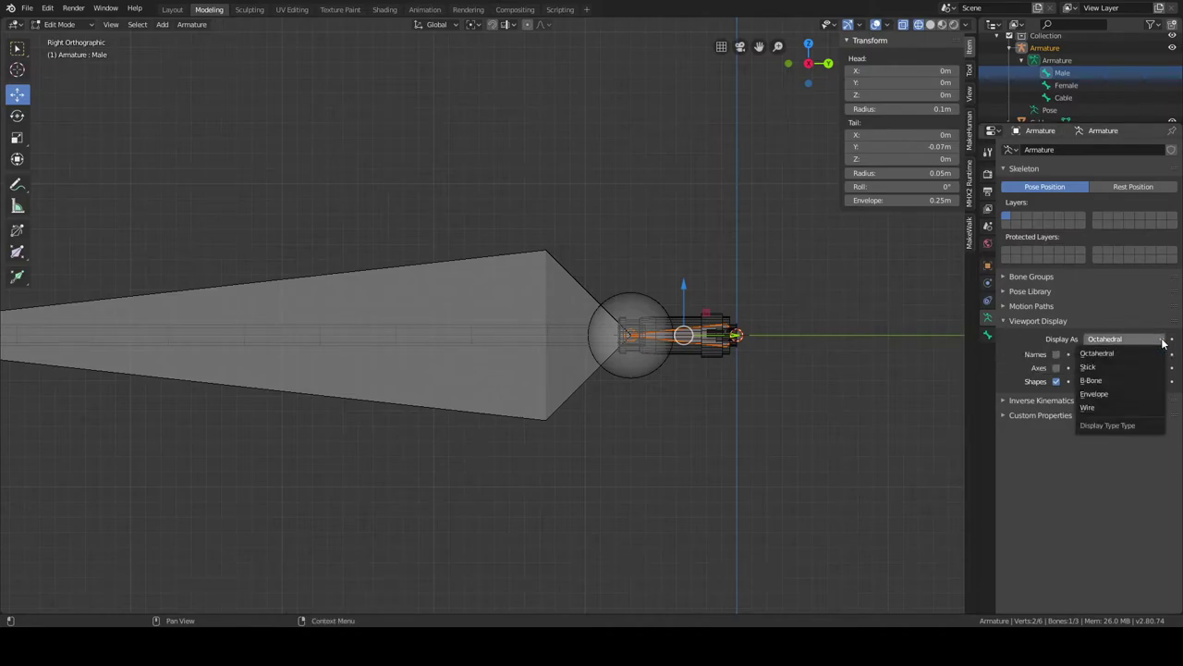
left_click(1106, 393)
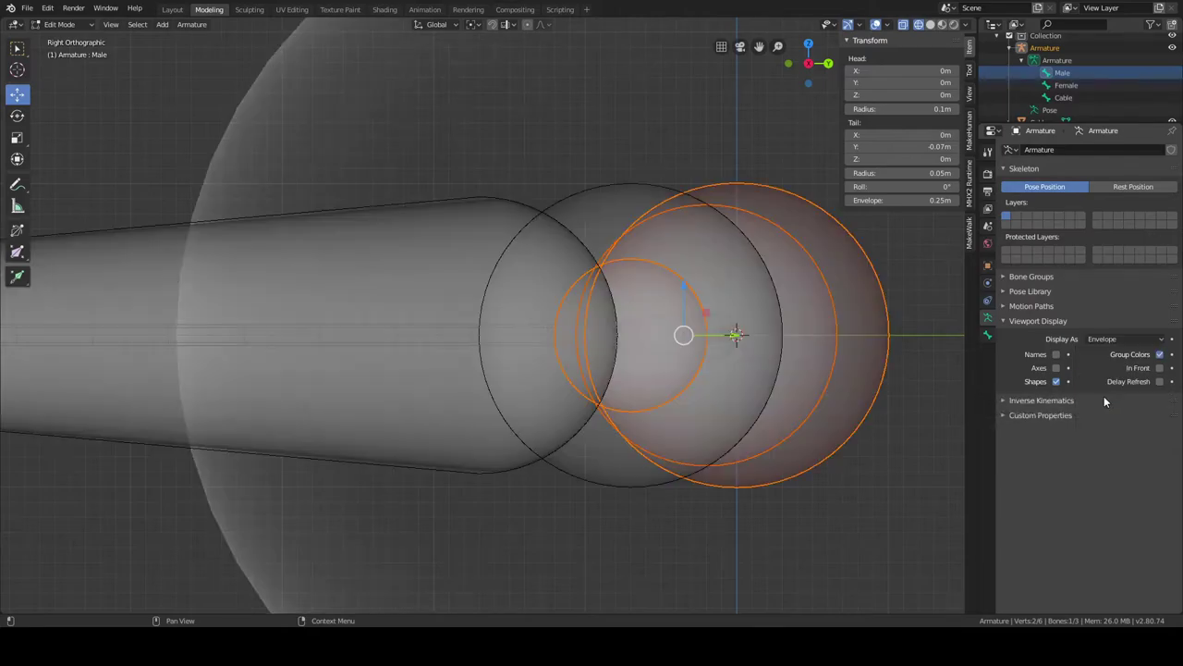
scroll(835, 389, "down", 3)
scroll(835, 390, "down", 2)
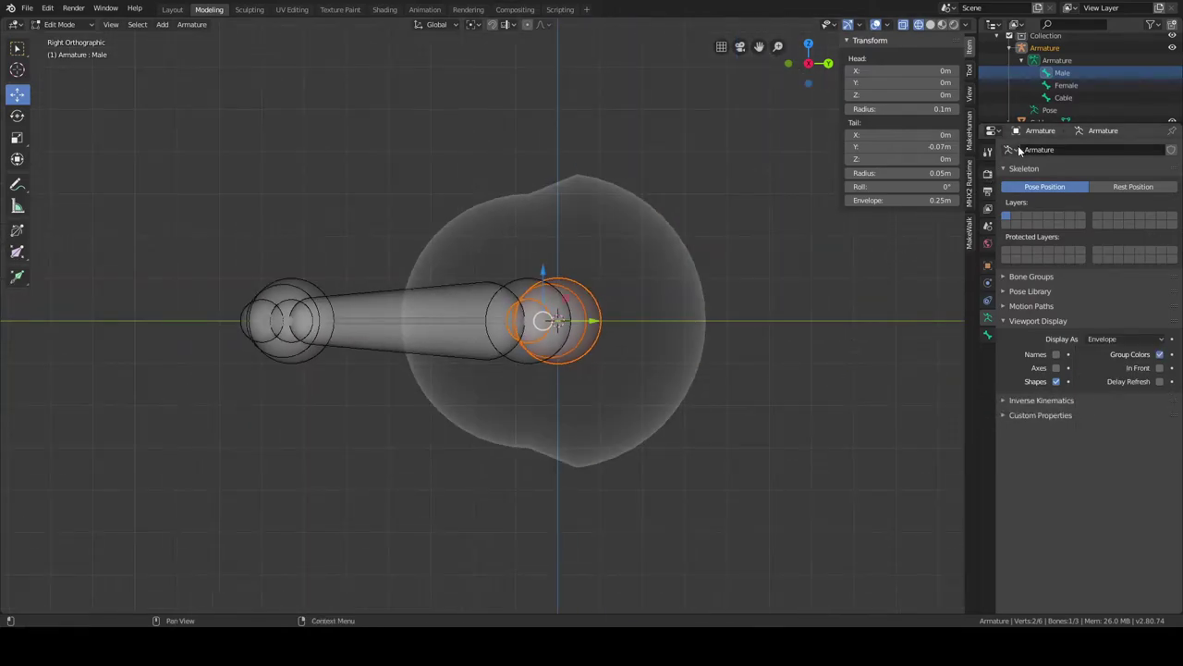
Make Male the active bone and change its envelope distance from 0.25m to 0.1m.
left_click(1066, 85)
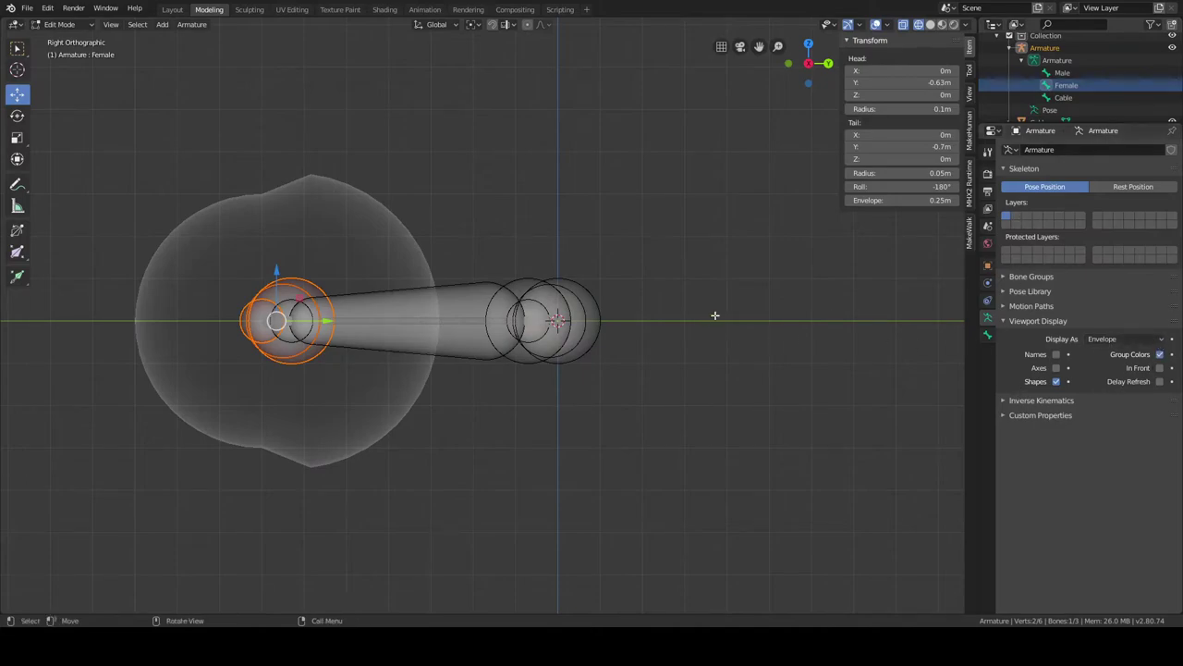
left_click(1077, 70)
scroll(734, 305, "up", 3)
scroll(735, 306, "up", 2)
scroll(738, 301, "down", 2)
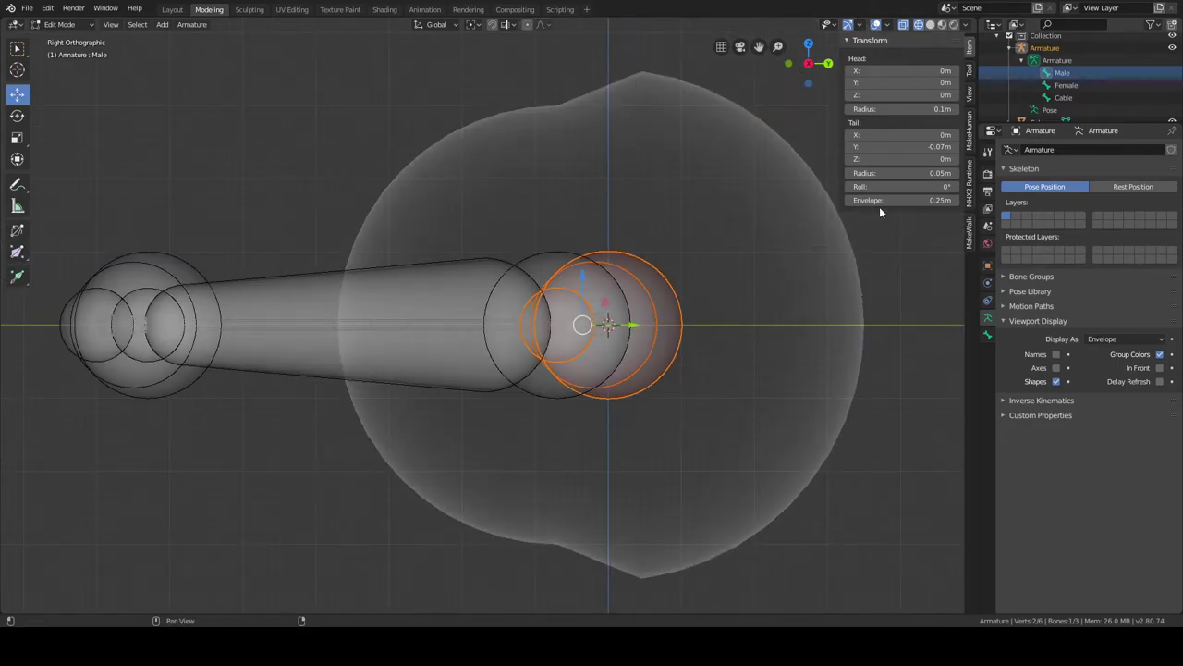
key("BackSpace")
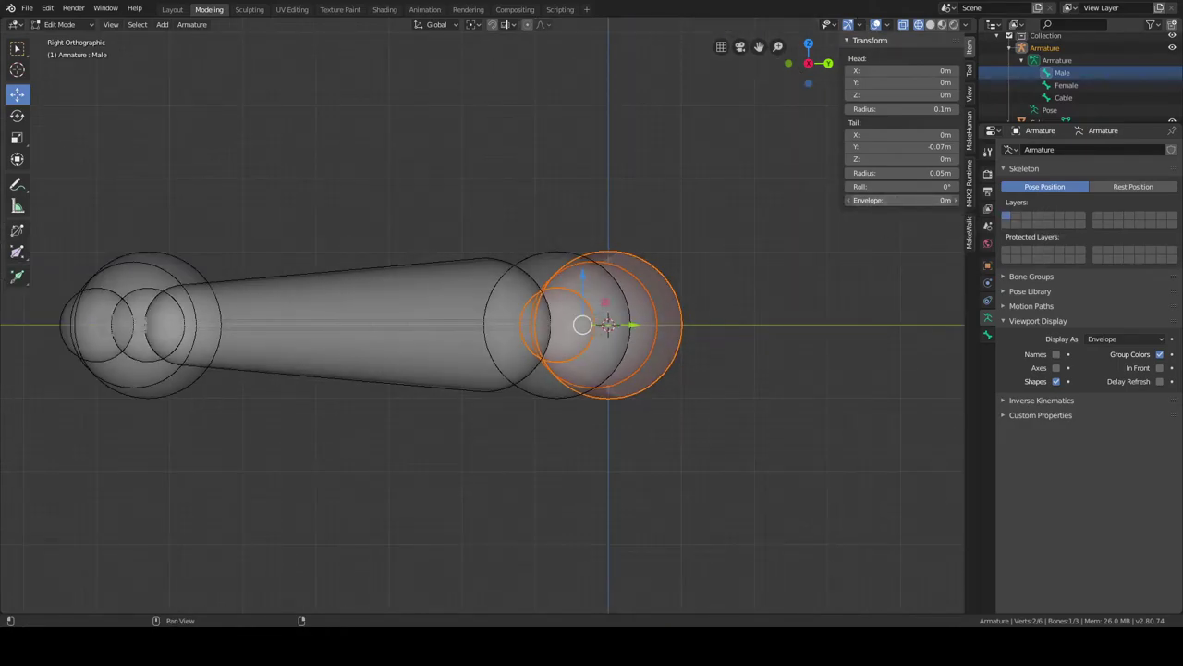
left_click_drag(902, 200, 943, 199)
left_click(911, 200)
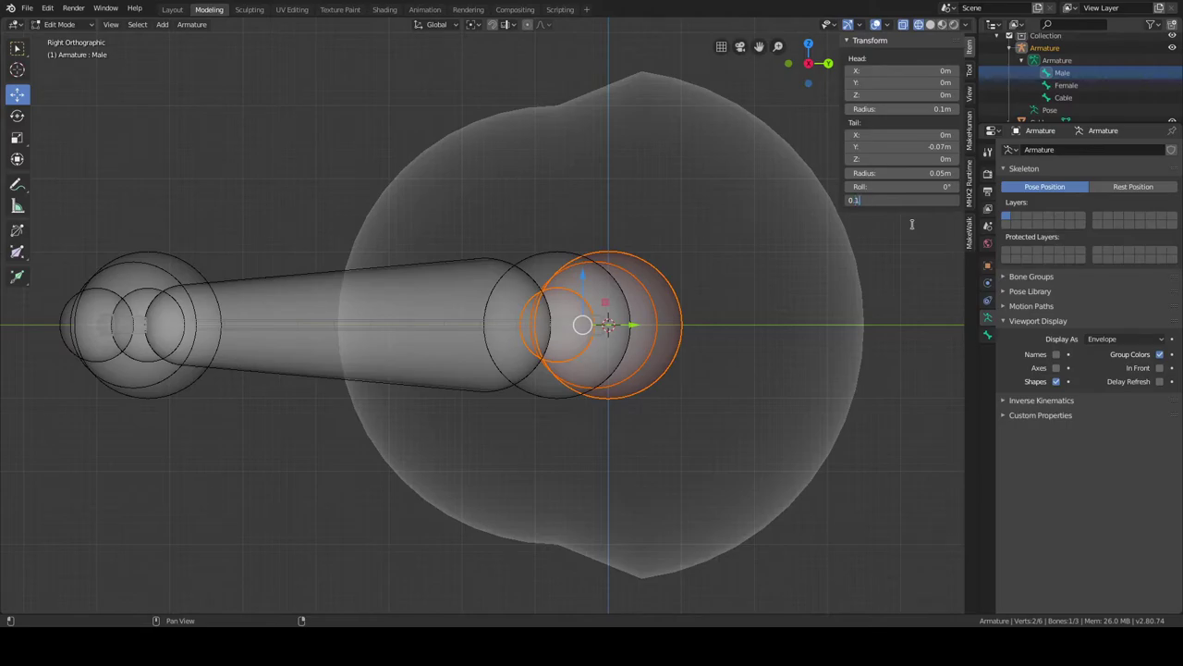
key("Return")
Set the Male bone's envelope distance and head radius to 0.01m.
scroll(905, 237, "up", 3)
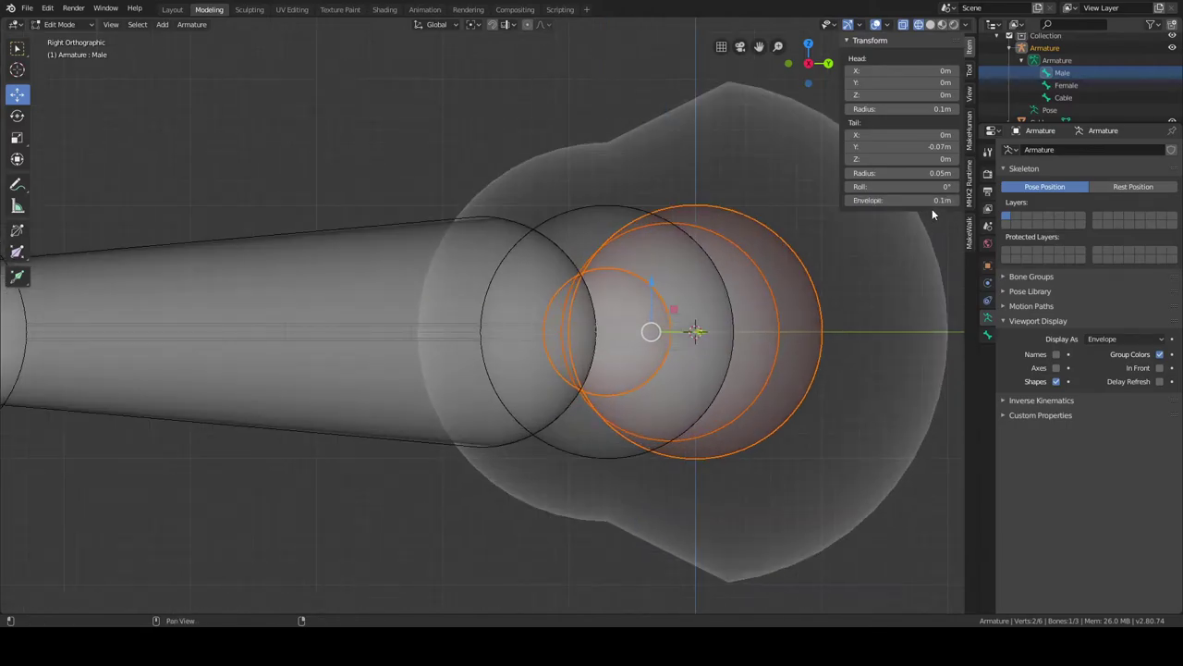
left_click(934, 201)
type("0.01")
key("Return")
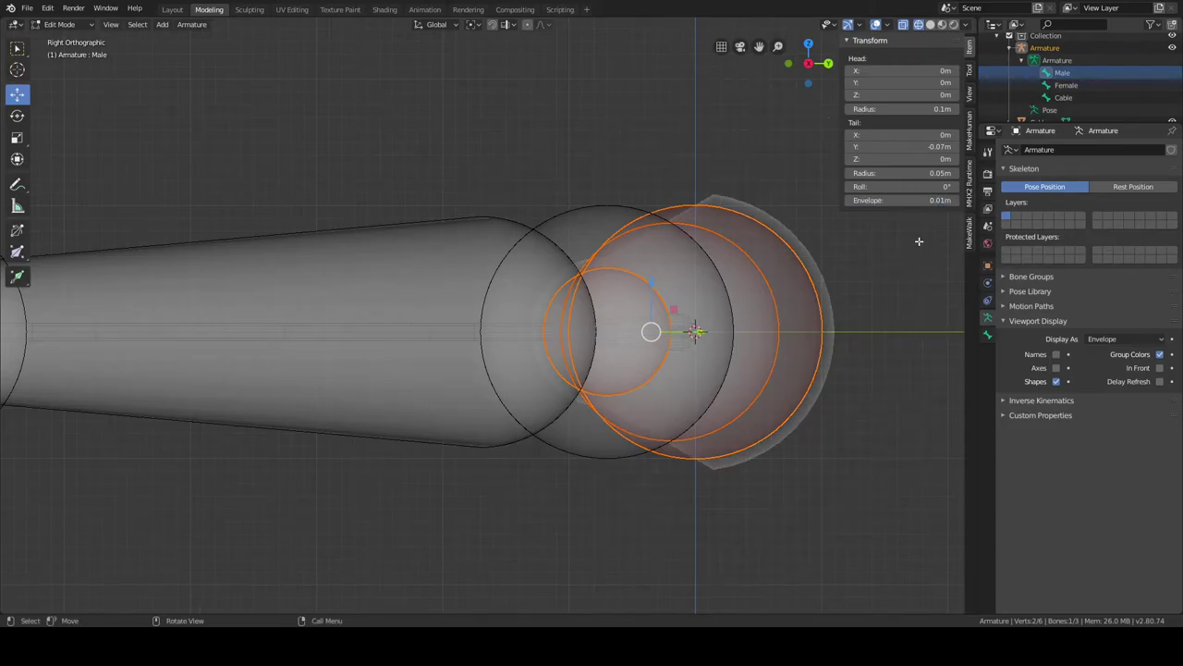
left_click(923, 109)
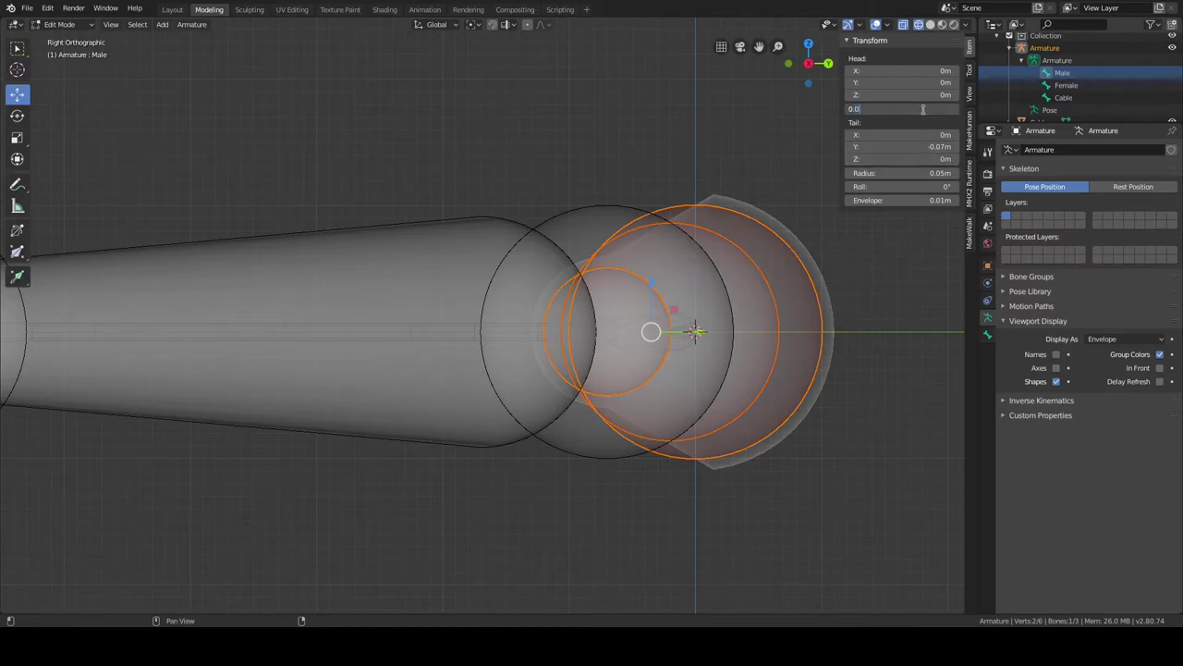
type("0.01")
key("Return")
Set the Male bone's tail radius to 0.01m and frame the connector end in view.
scroll(587, 327, "up", 4)
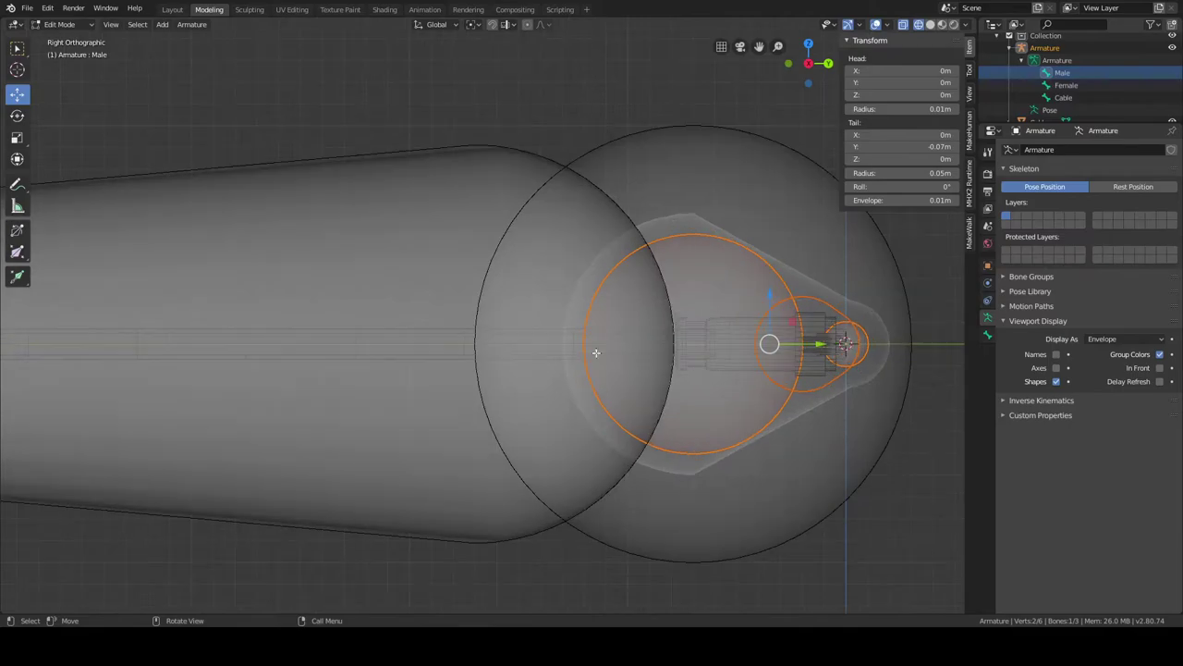
middle_click_drag(644, 348, 382, 349, "shift")
scroll(444, 336, "up", 2)
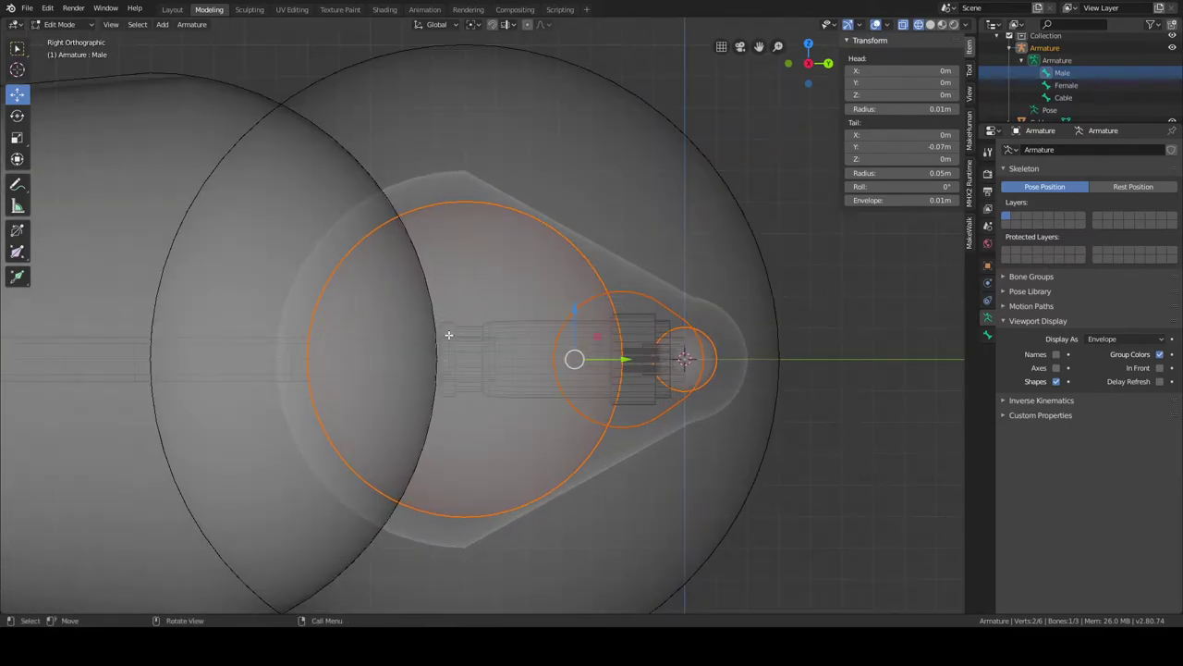
left_click(926, 173)
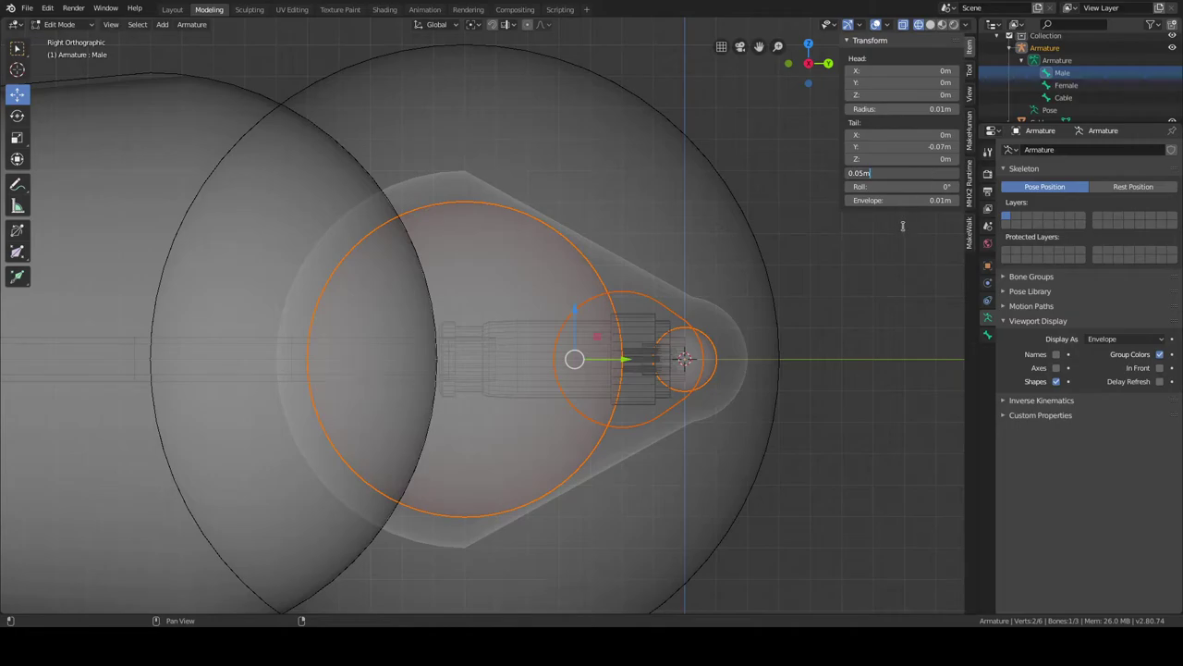
type("1")
key("Return")
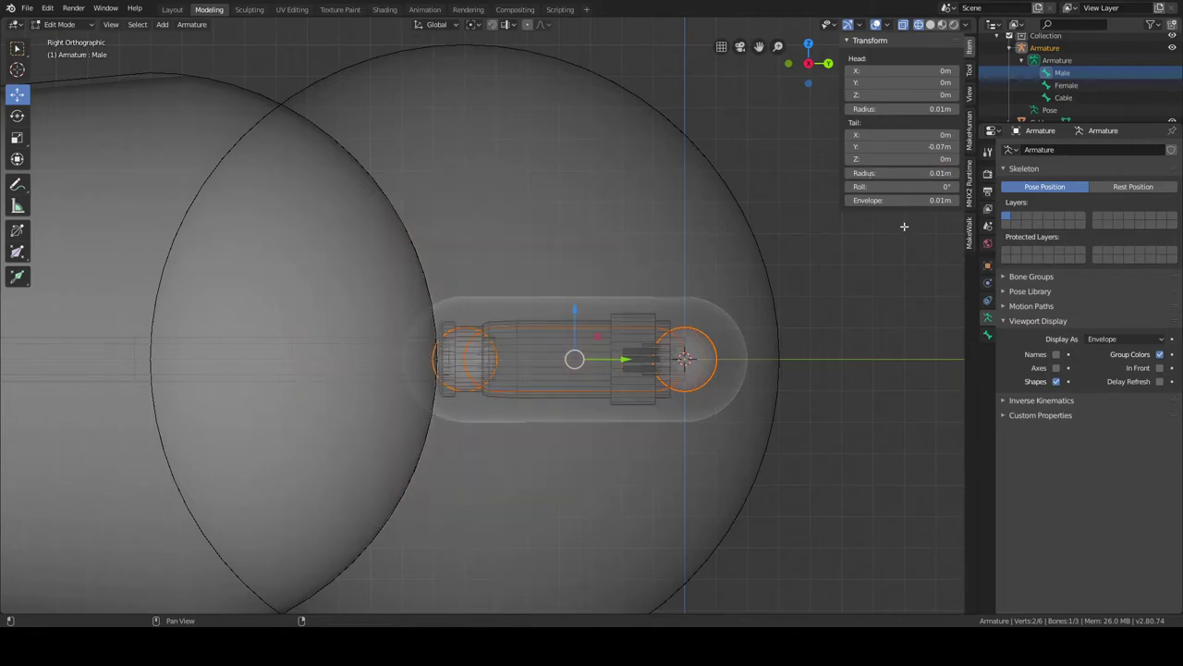
scroll(693, 345, "up", 2)
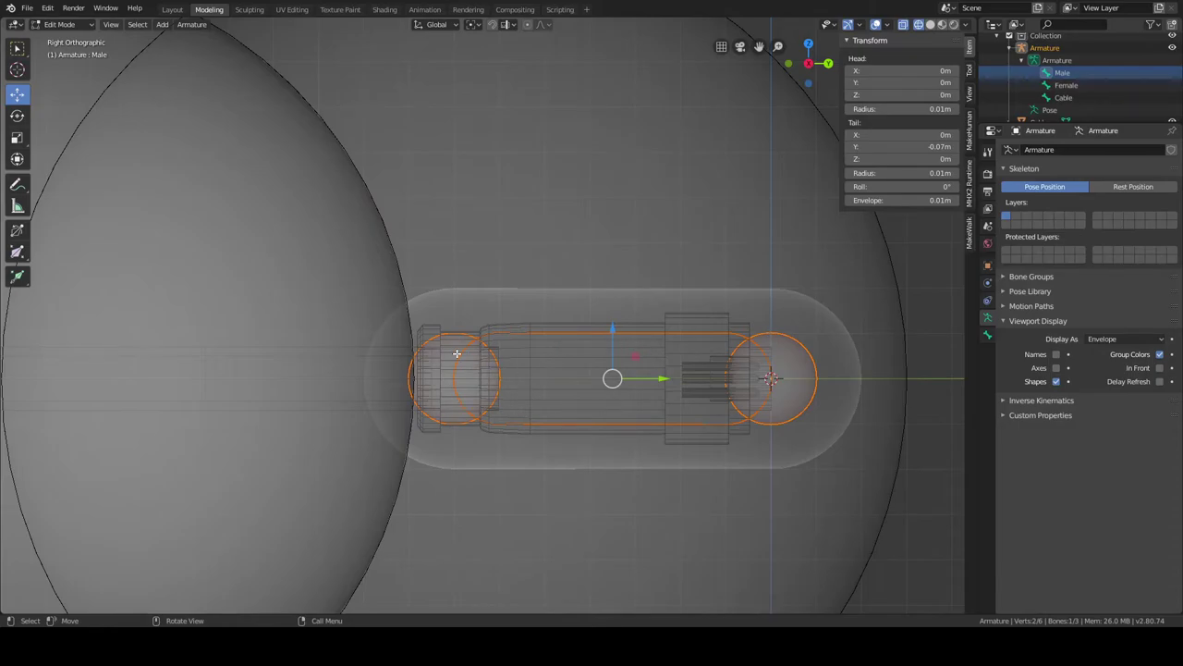
scroll(562, 362, "down", 4)
scroll(562, 361, "up", 3)
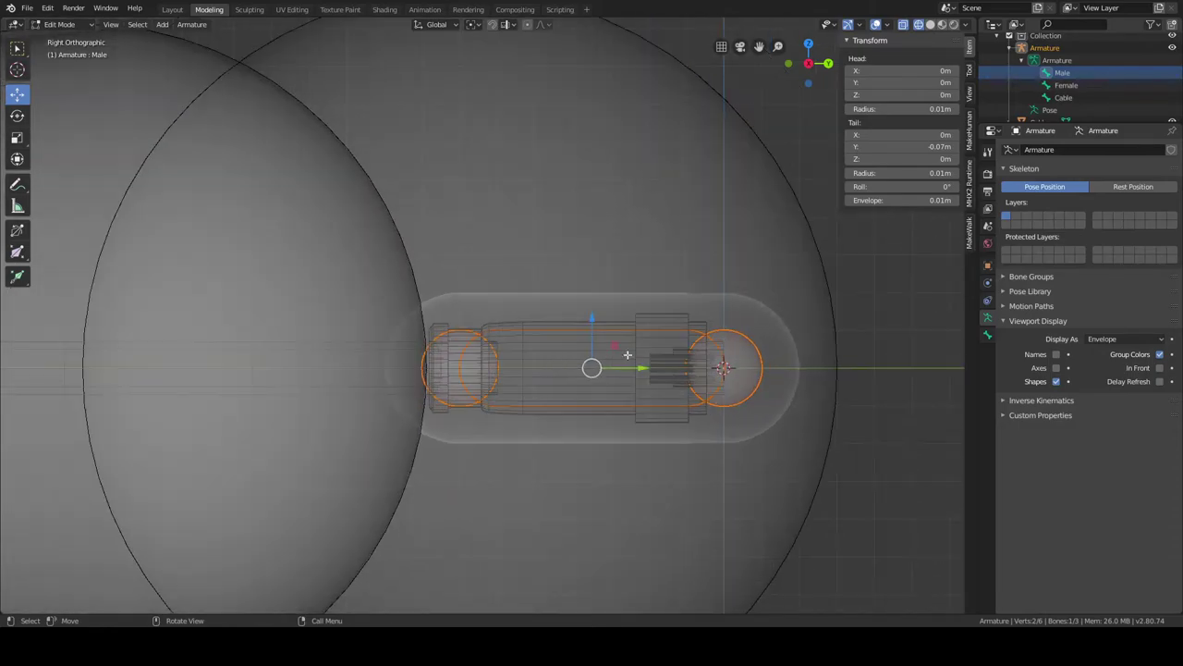
scroll(575, 342, "down", 2)
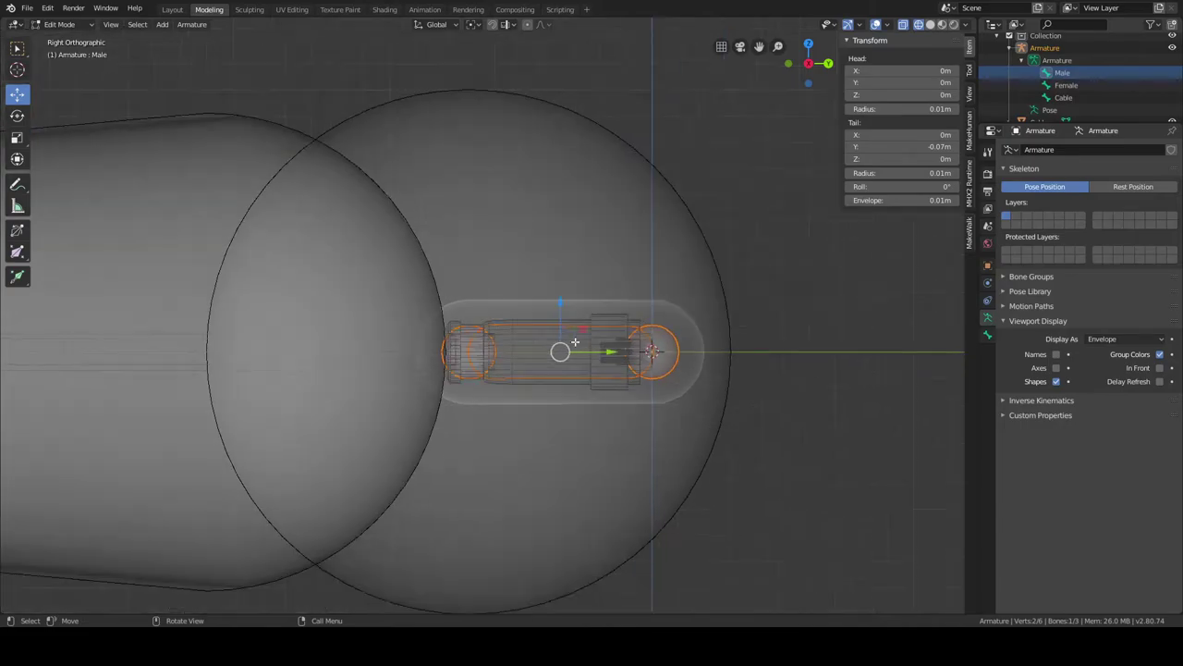
scroll(575, 342, "down", 4)
scroll(500, 339, "up", 2)
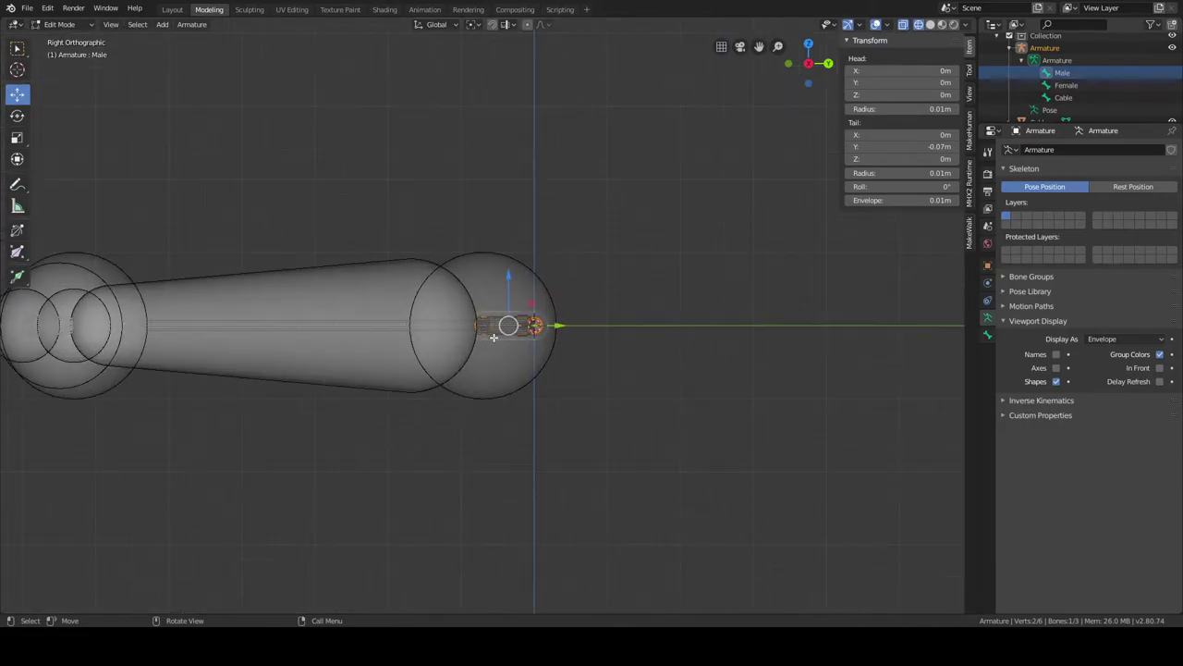
scroll(597, 326, "up", 3)
scroll(597, 327, "down", 2)
scroll(796, 311, "up", 1)
middle_click_drag(620, 311, 804, 308, "shift")
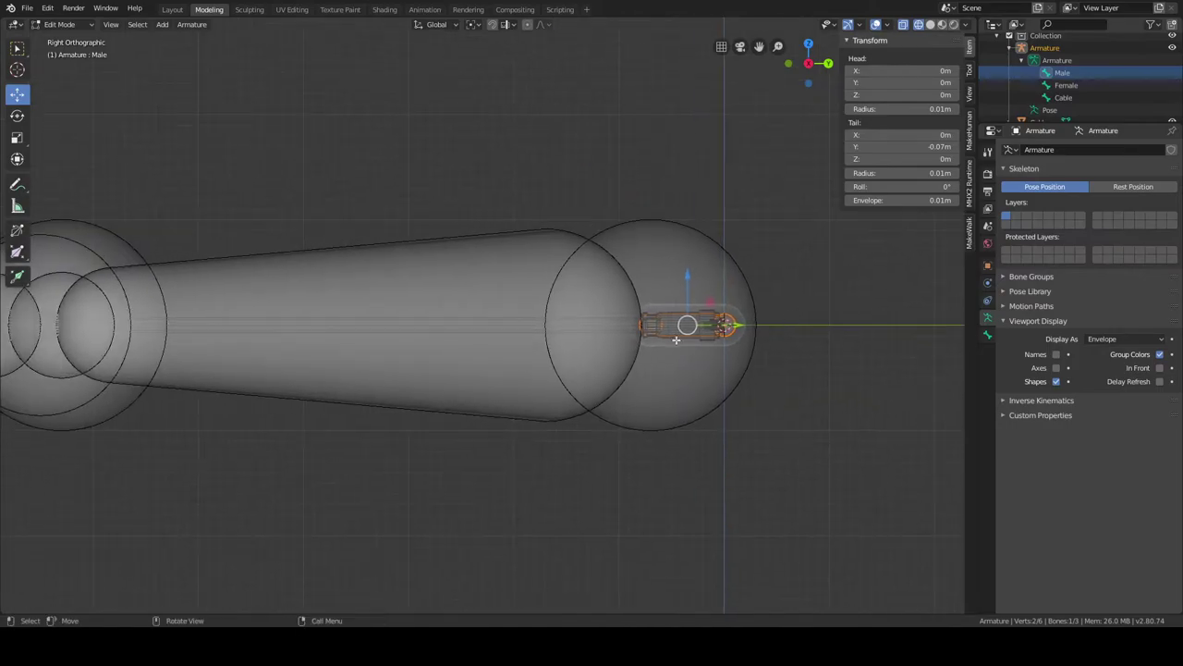
Make Cable the active bone and set its head radius to 0.01m.
left_click(1070, 100)
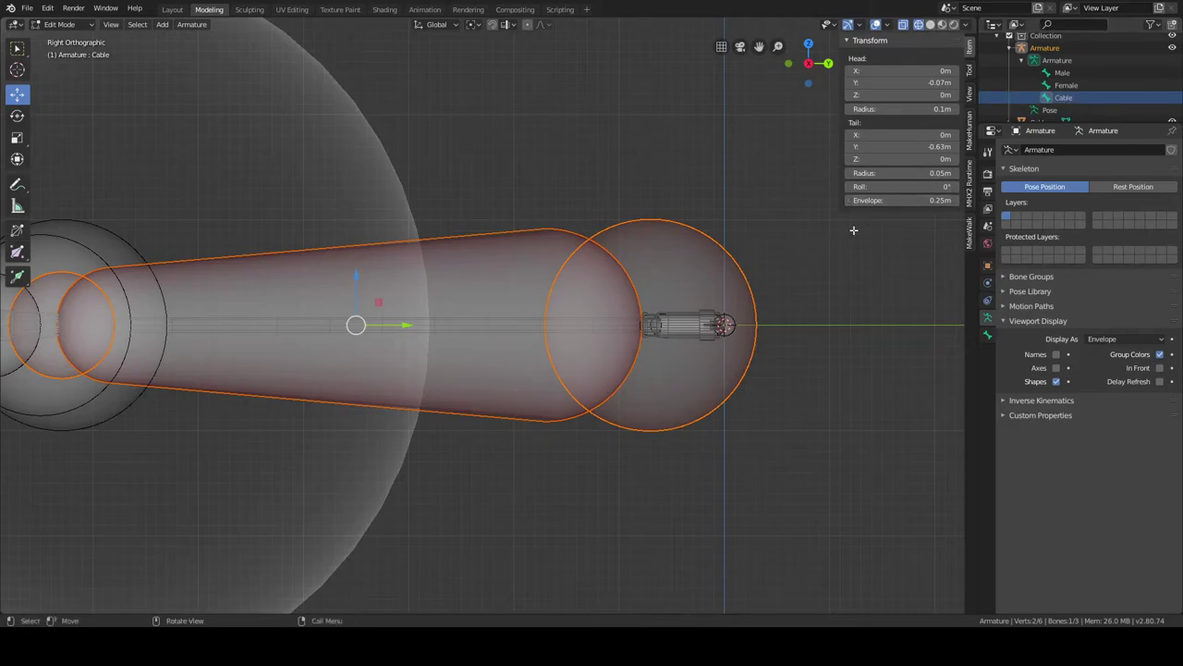
left_click(929, 109)
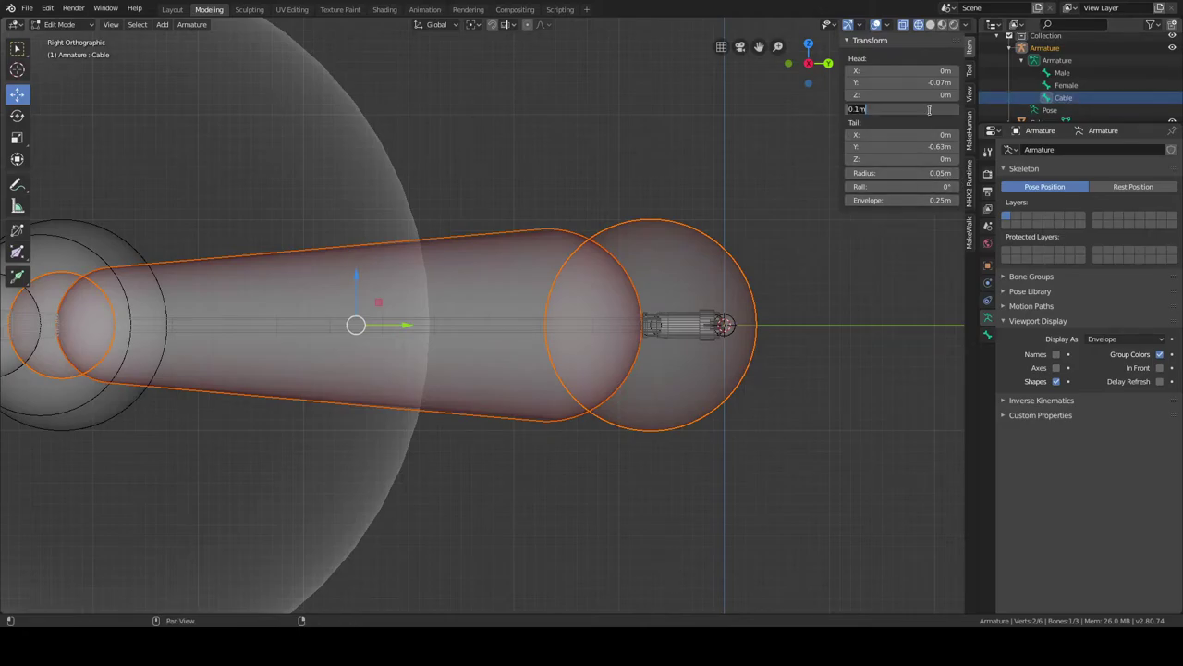
key("BackSpace")
type("0.01")
key("Return")
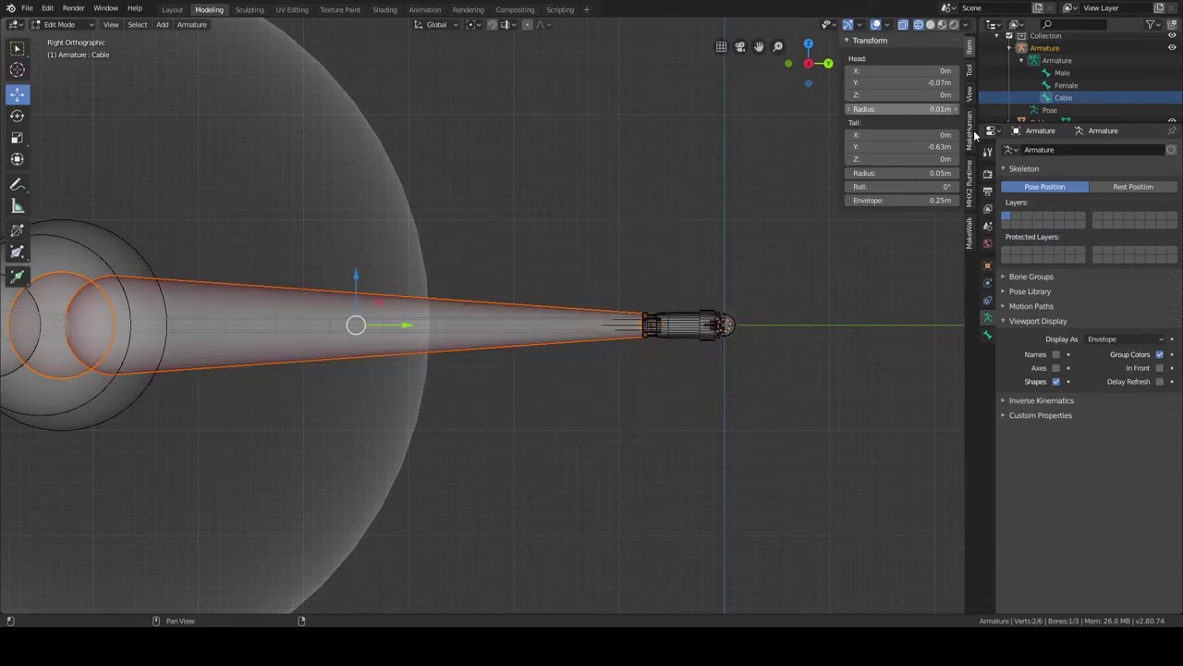
Set the Cable bone's tail radius to 0.01m and begin editing its envelope distance.
scroll(814, 224, "down", 3)
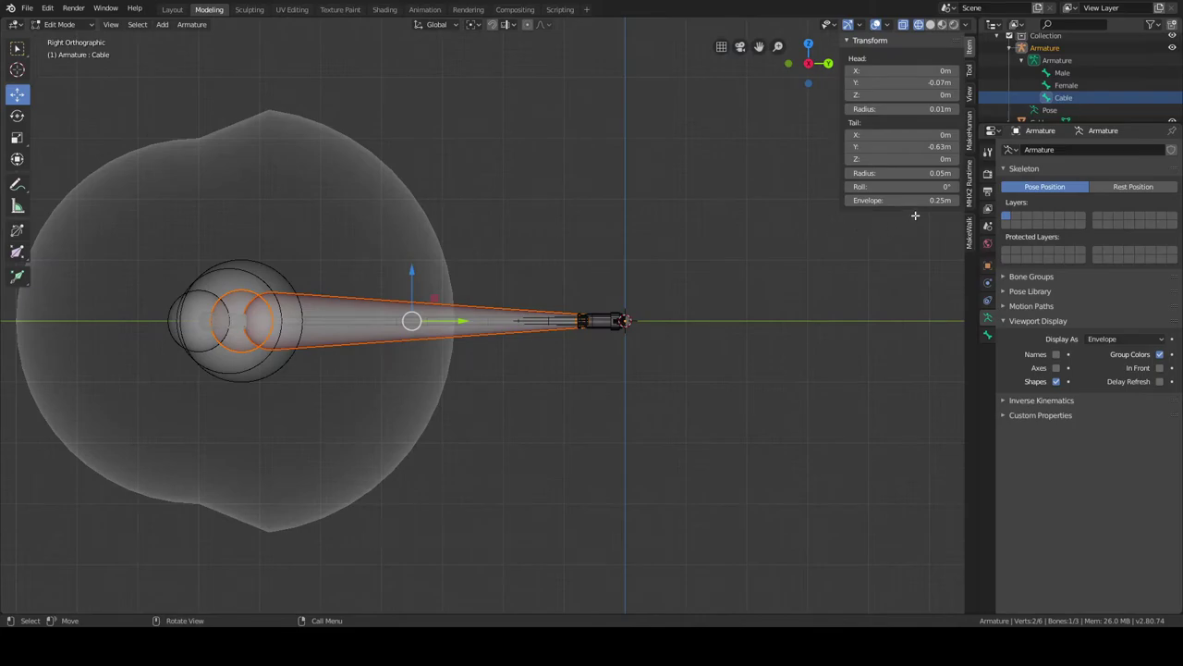
left_click(920, 174)
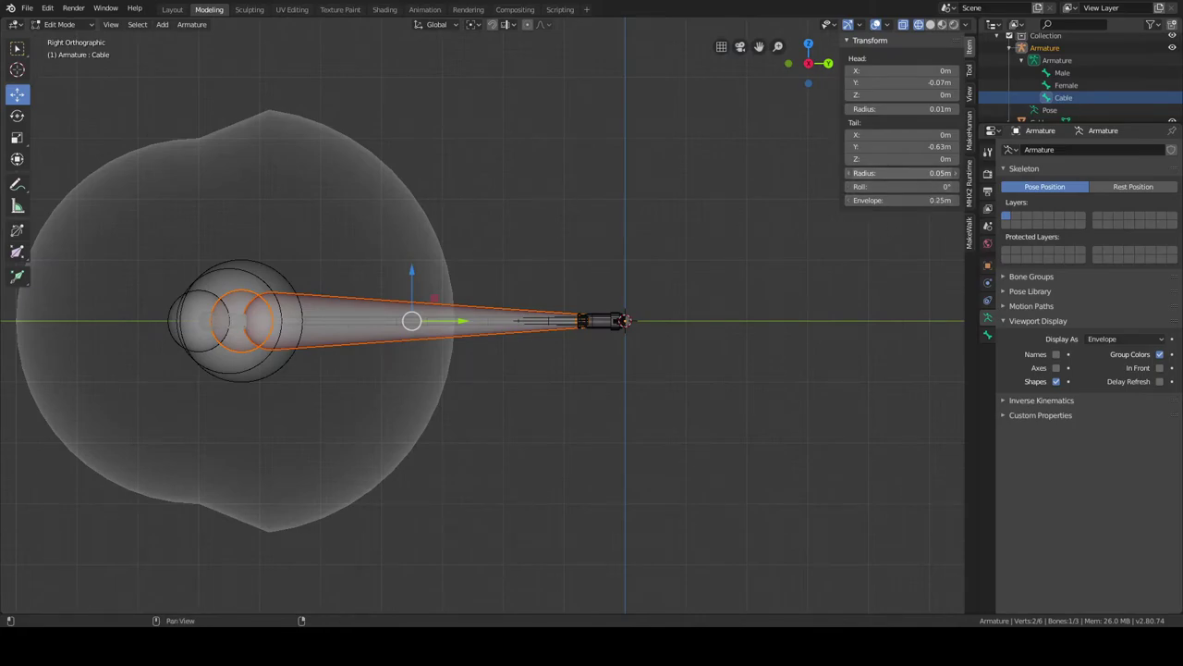
key("BackSpace")
type("0.01")
key("Return")
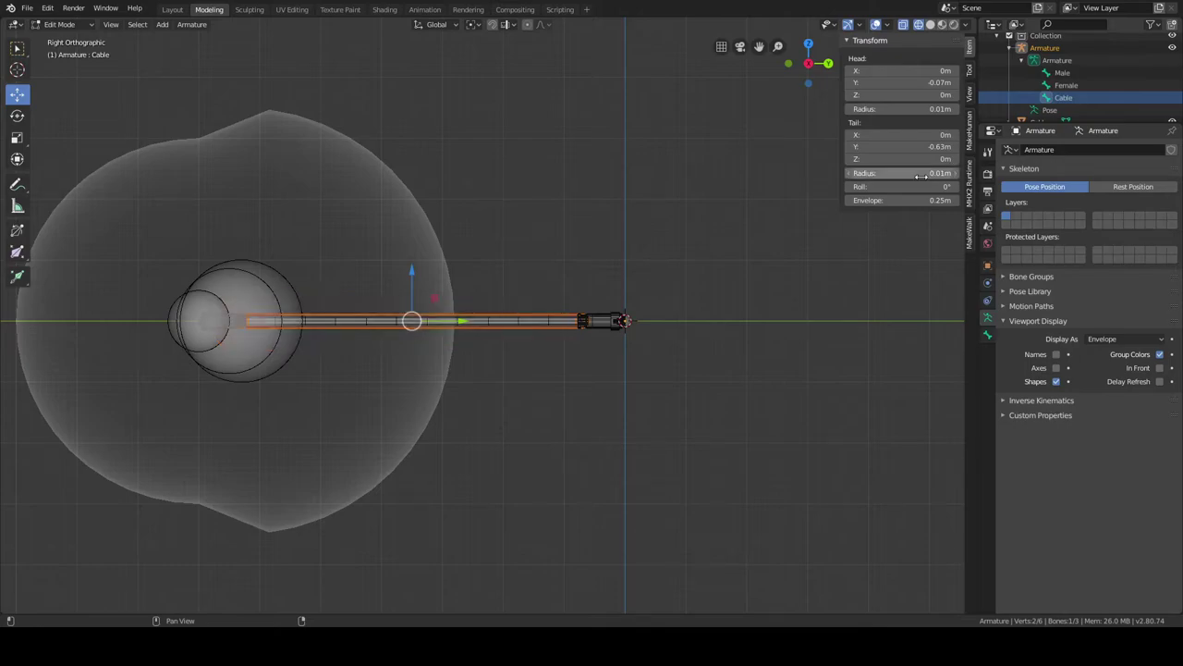
scroll(430, 287, "up", 4)
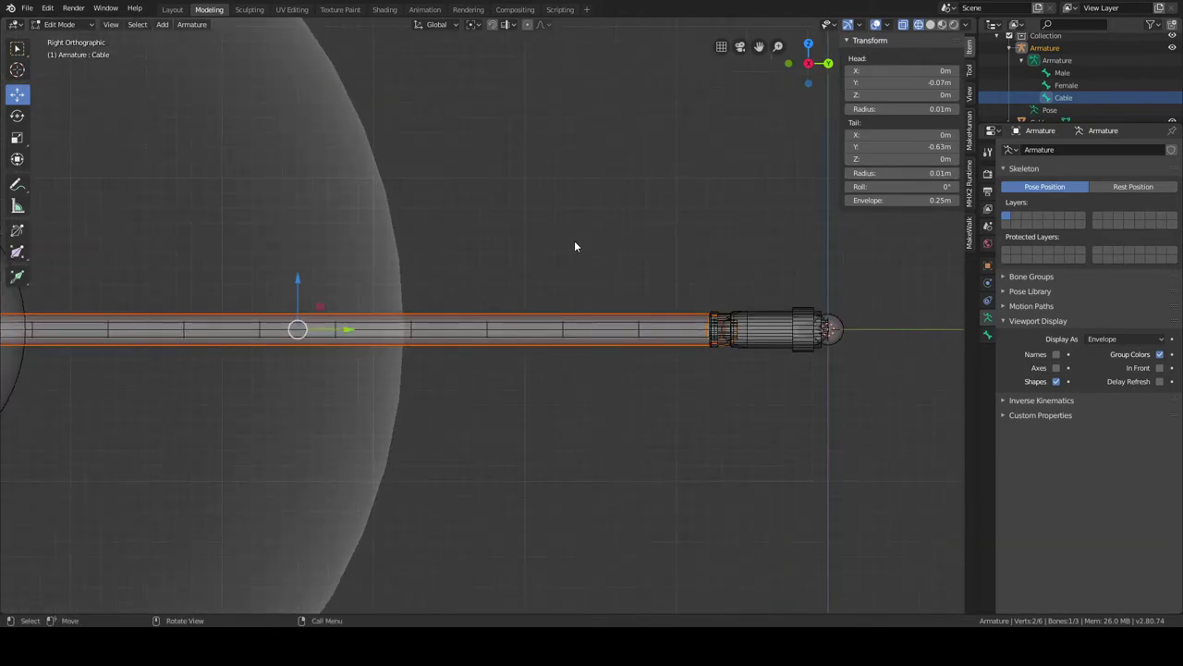
left_click(875, 201)
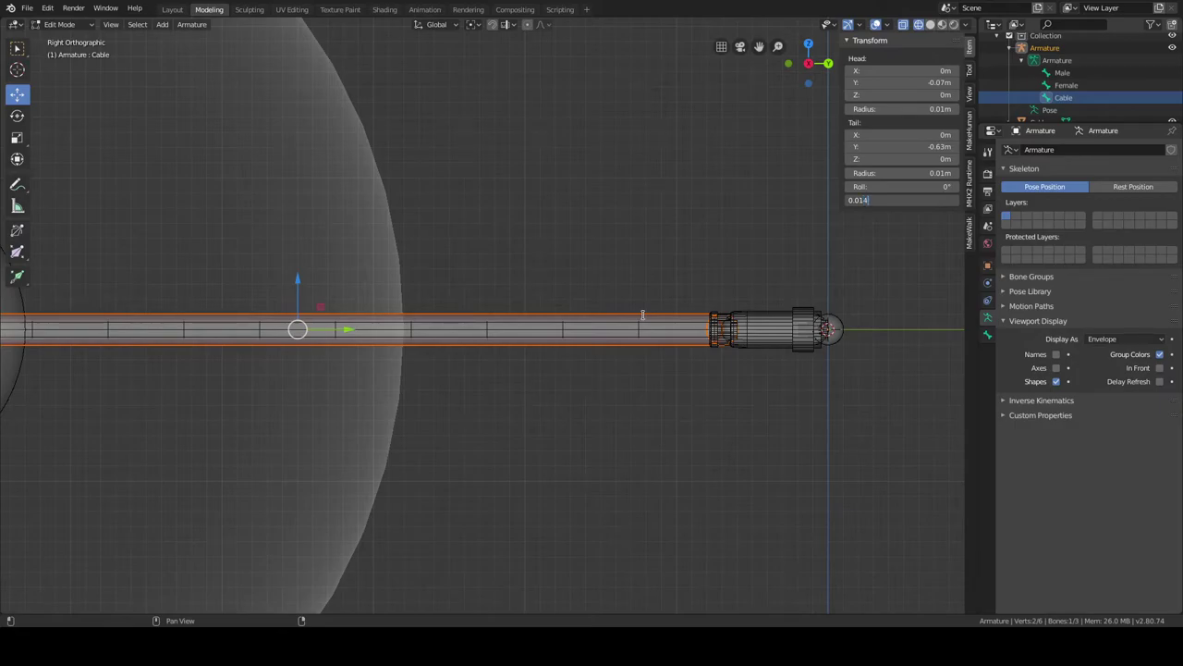
Confirm 0.07 as the Cable bone's envelope distance and zoom to check its influence.
key("Return")
scroll(222, 351, "down", 6)
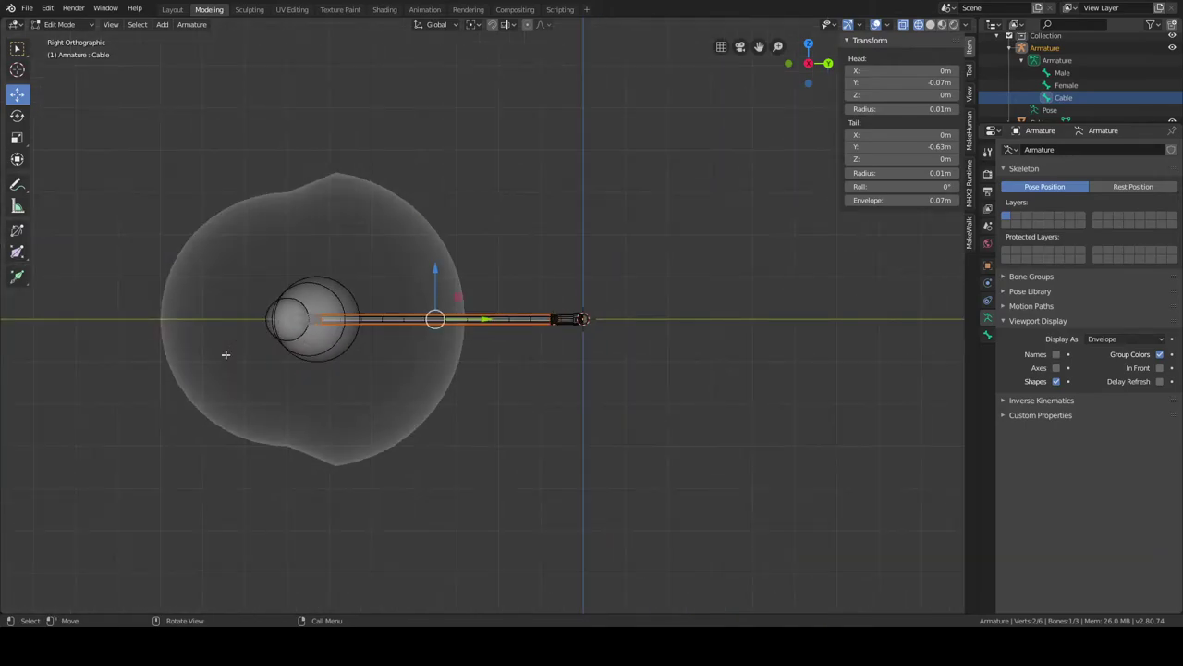
scroll(225, 351, "up", 10)
scroll(453, 348, "up", 2)
scroll(457, 349, "down", 10)
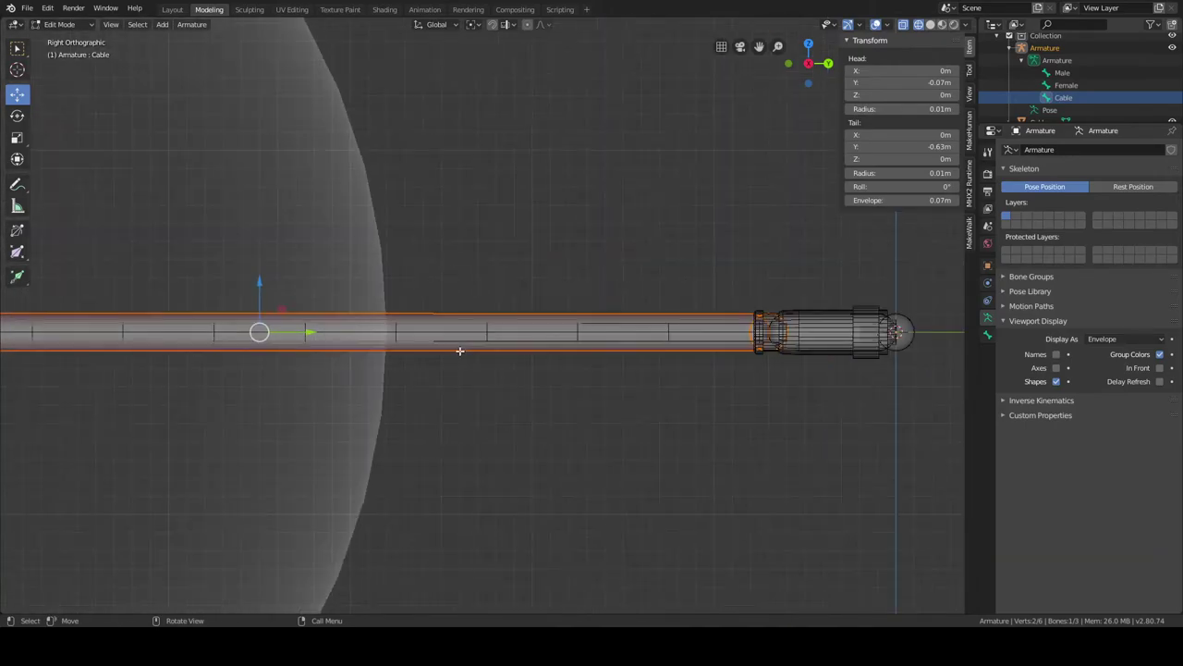
scroll(459, 351, "up", 6)
scroll(459, 350, "down", 6)
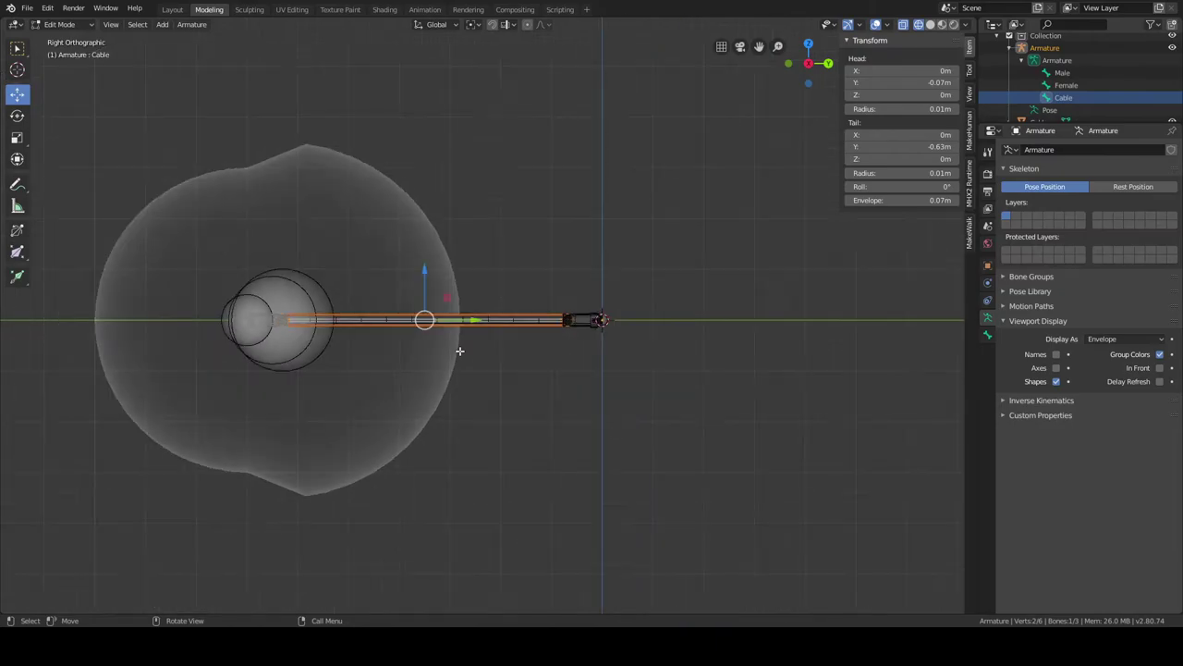
scroll(459, 350, "up", 4)
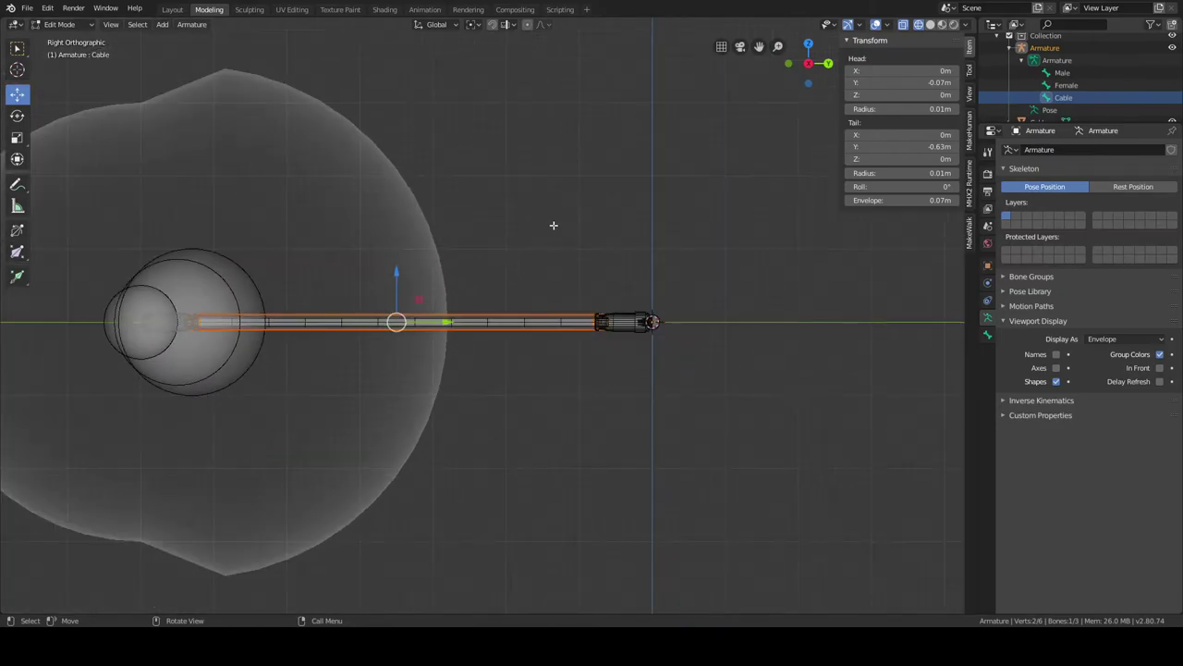
Select the Female bone and set its head radius to 0.01 and roll to 0°.
left_click(1069, 86)
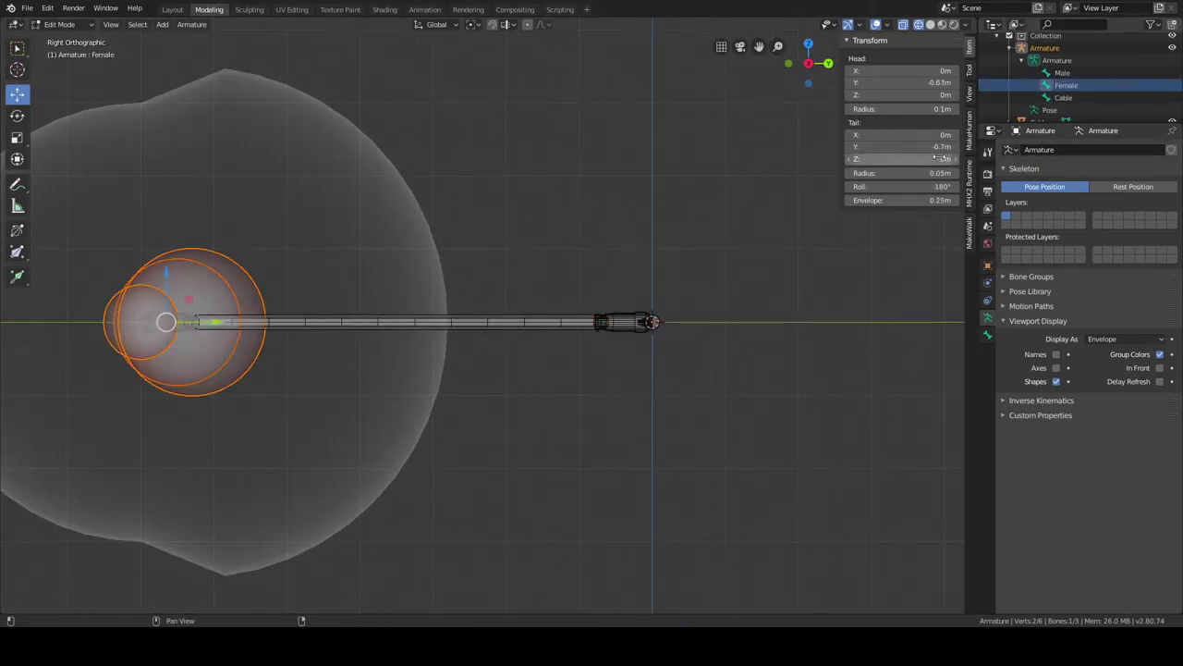
left_click(913, 109)
left_click(914, 108)
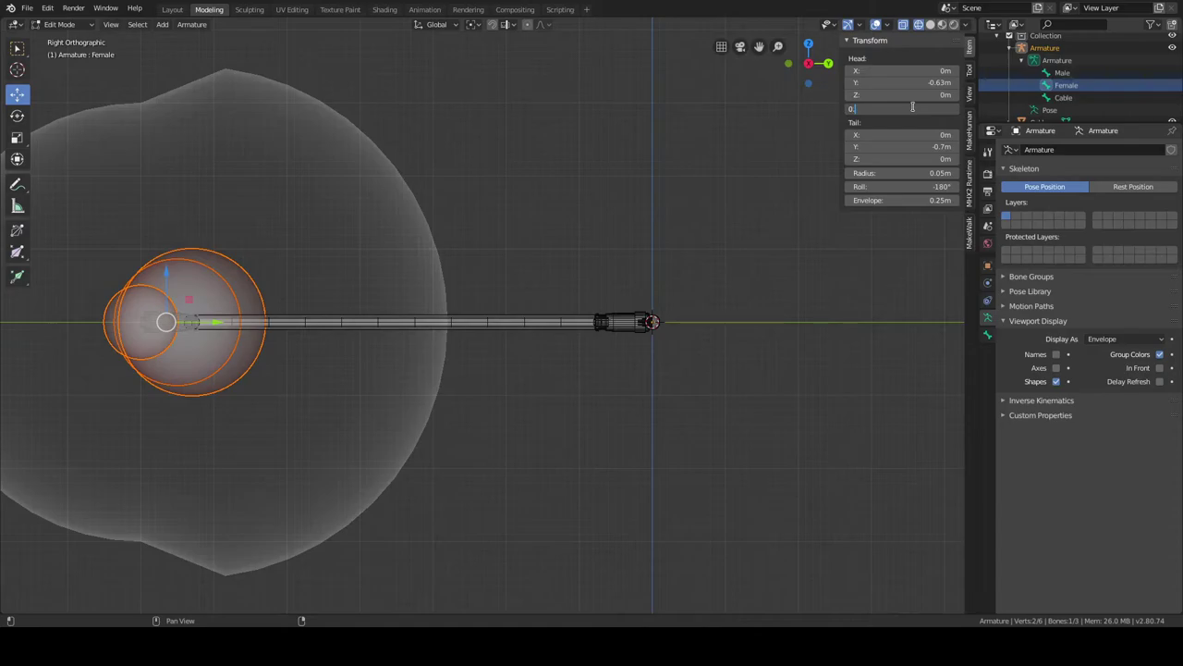
key("Return")
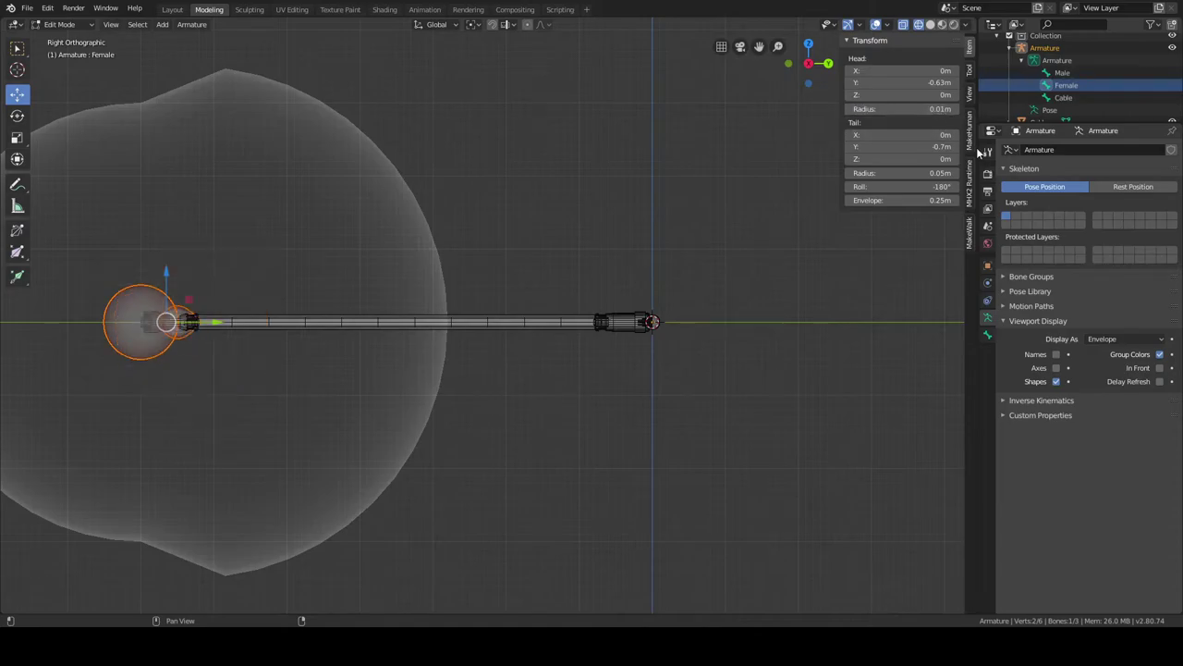
left_click(940, 186)
type("0")
key("Return")
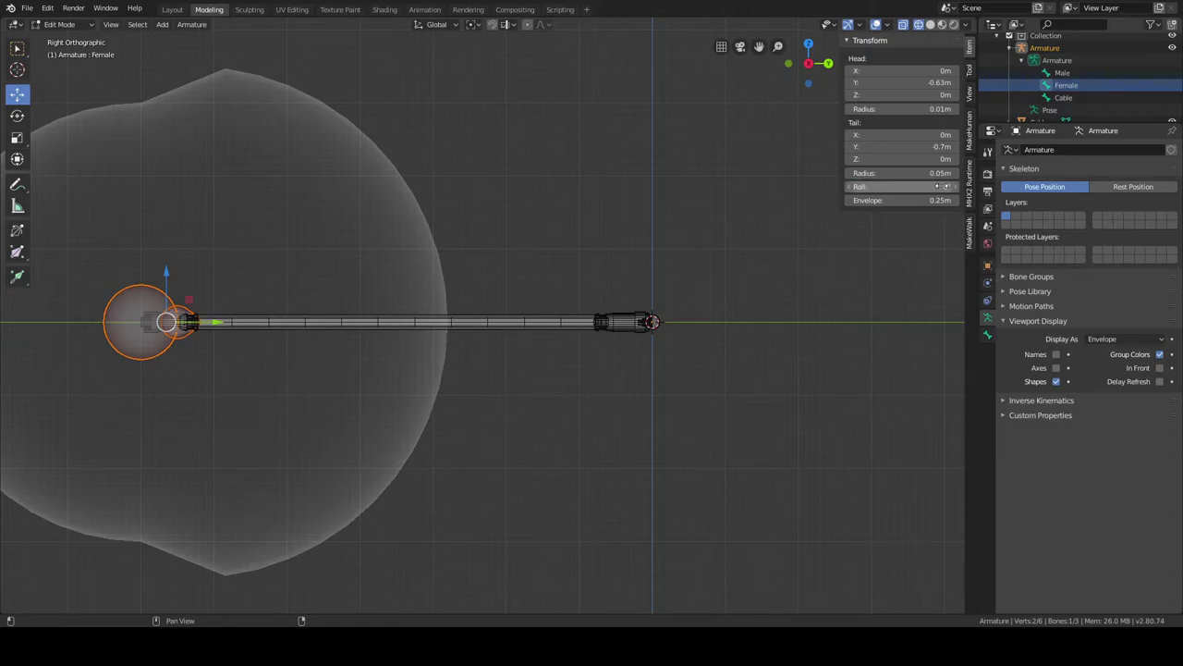
Set the Female bone's tail radius to 0.01 and envelope distance to 0.1.
left_click(919, 170)
type("0.01")
key("Return")
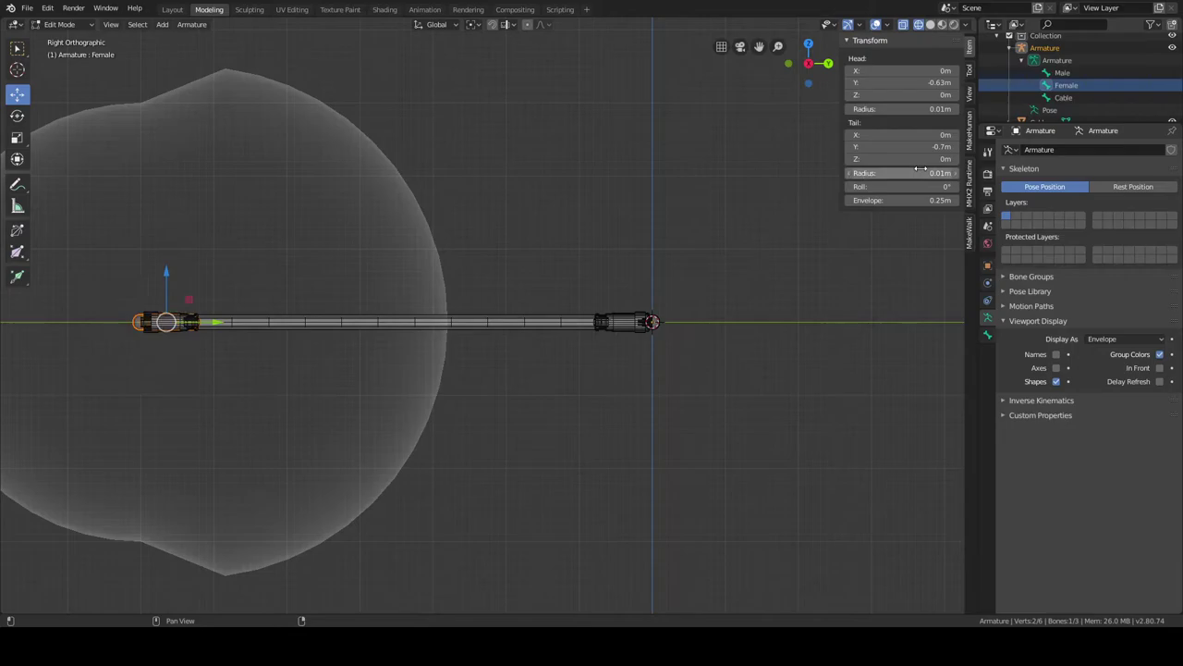
left_click(891, 200)
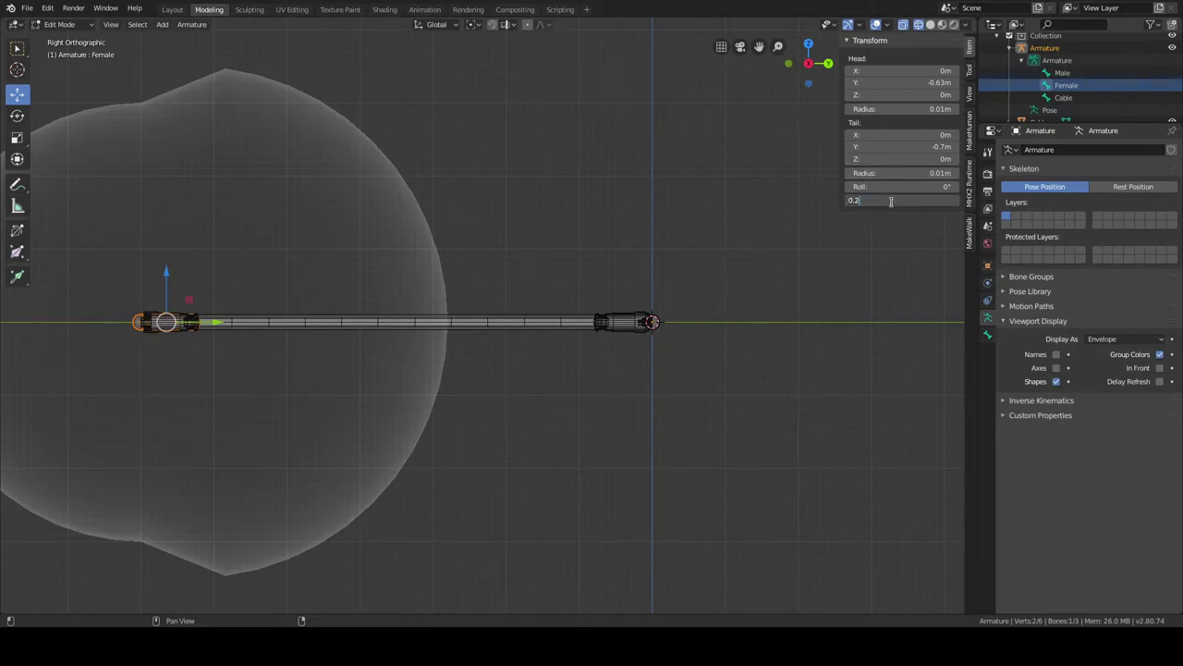
type("0.1")
key("Return")
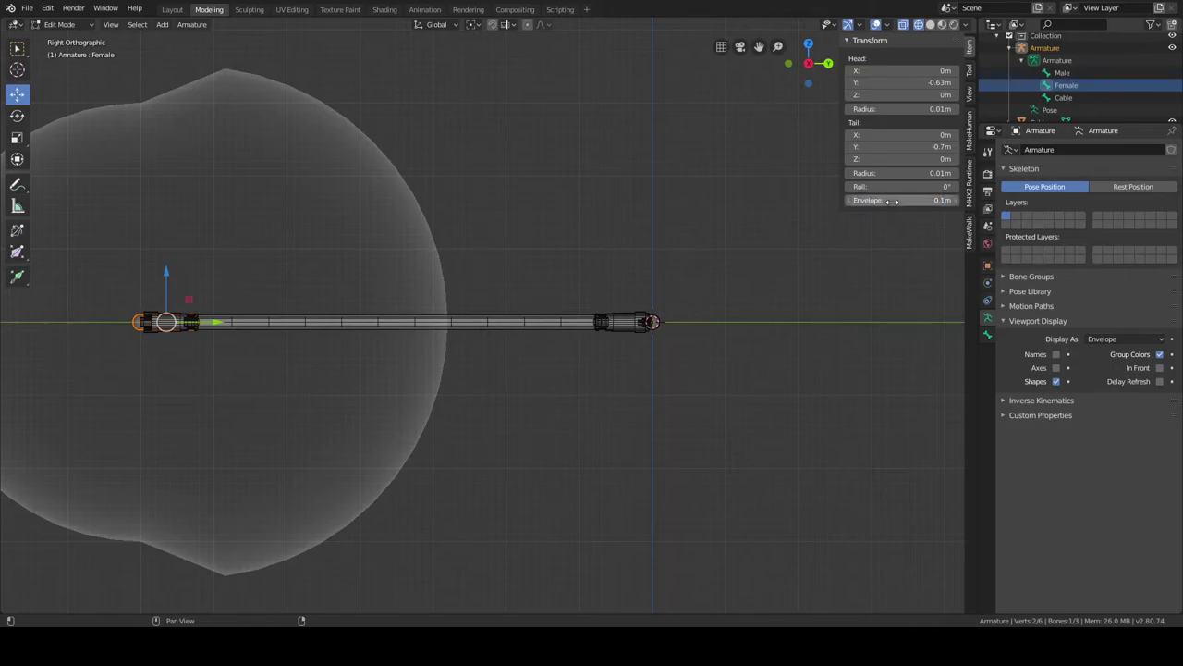
Recentre the armature, briefly switch workspaces, and return to a side-on orthographic view.
scroll(309, 332, "up", 3)
middle_click_drag(328, 305, 684, 298, "shift")
middle_click_drag(408, 327, 530, 296, "shift")
scroll(553, 310, "down", 5)
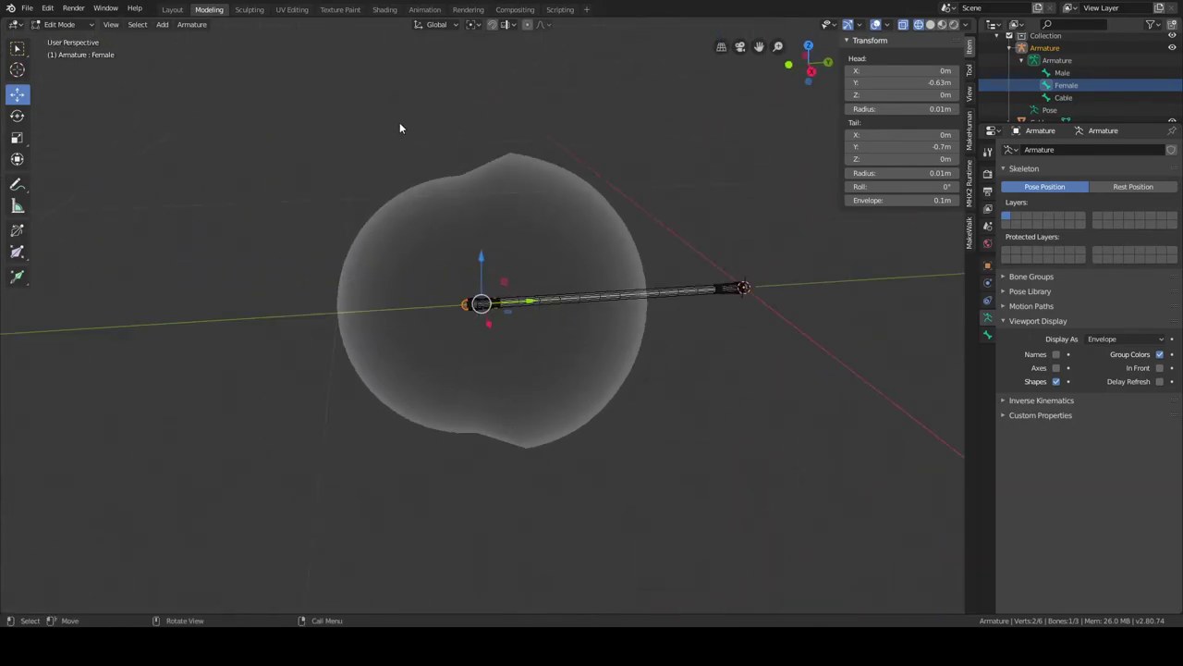
left_click(174, 10)
left_click(206, 11)
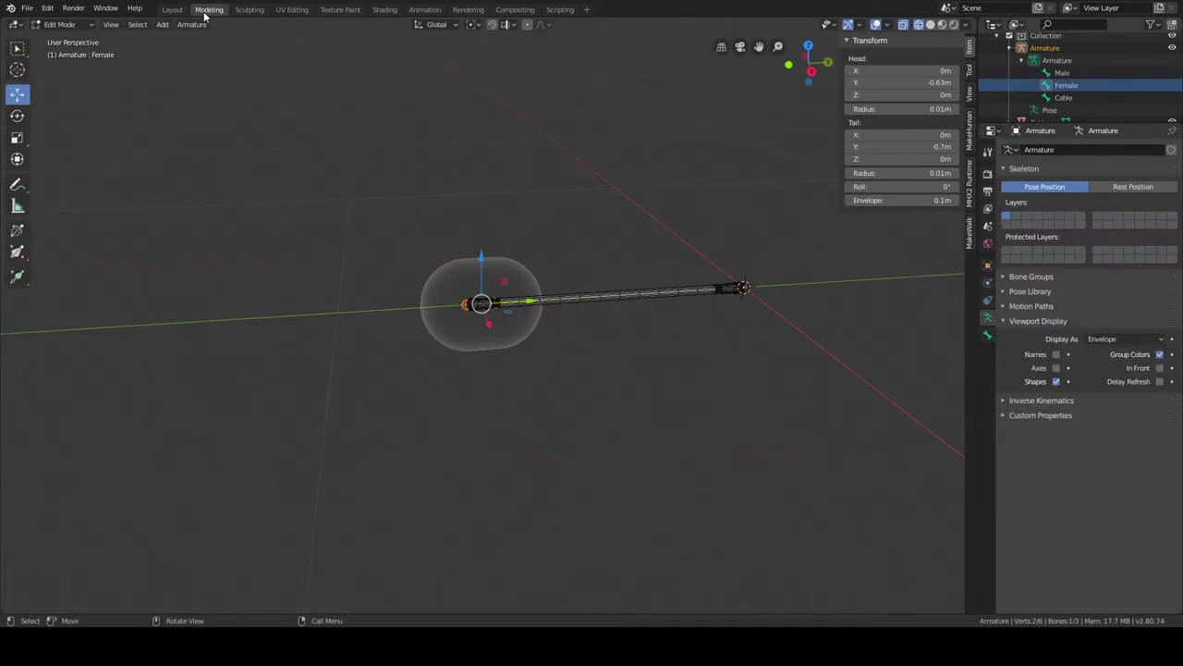
scroll(338, 181, "up", 4)
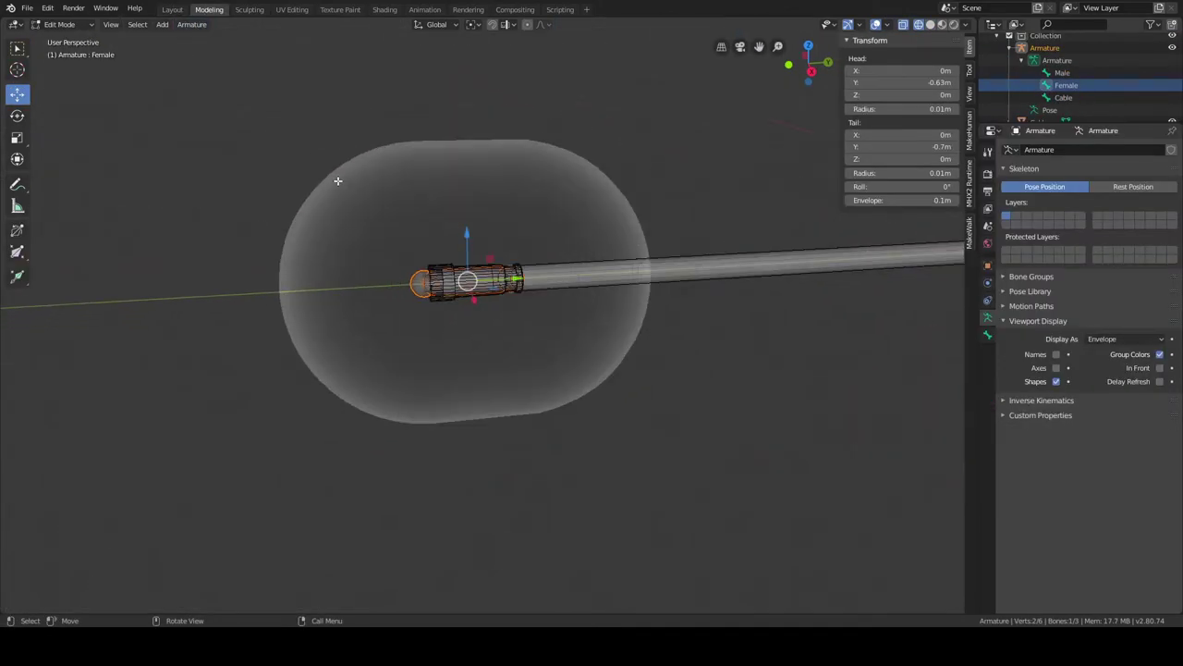
left_click(811, 71)
scroll(645, 232, "up", 3)
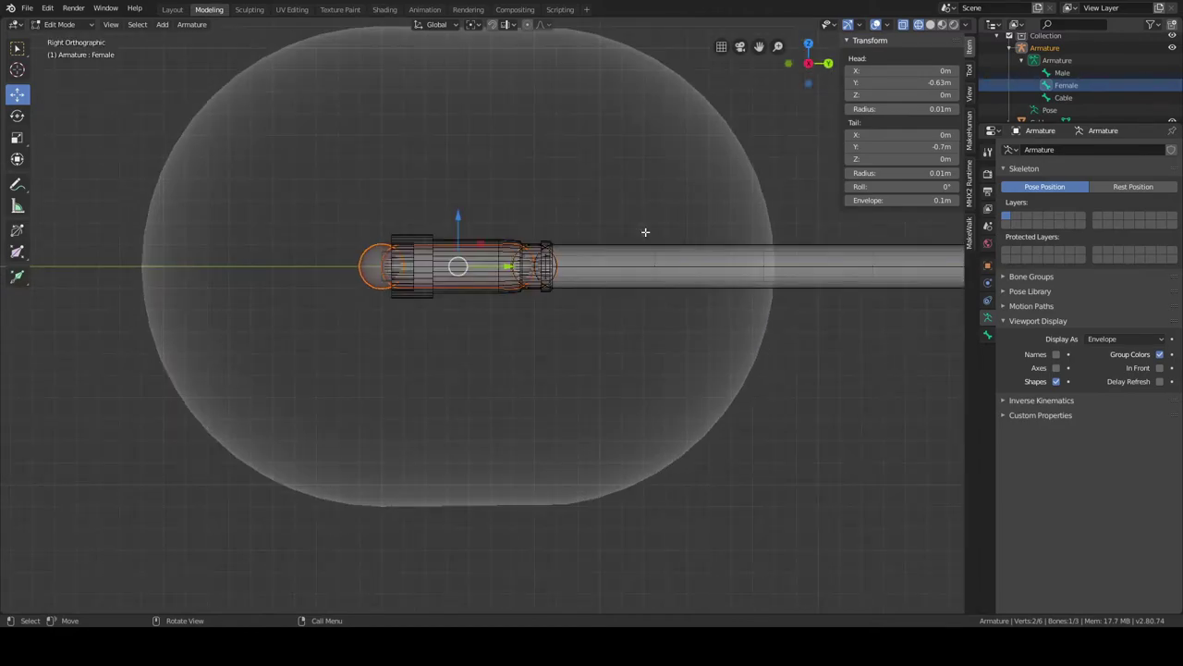
scroll(645, 232, "down", 2)
Correct the Female bone's envelope distance to 0.01.
left_click(908, 200)
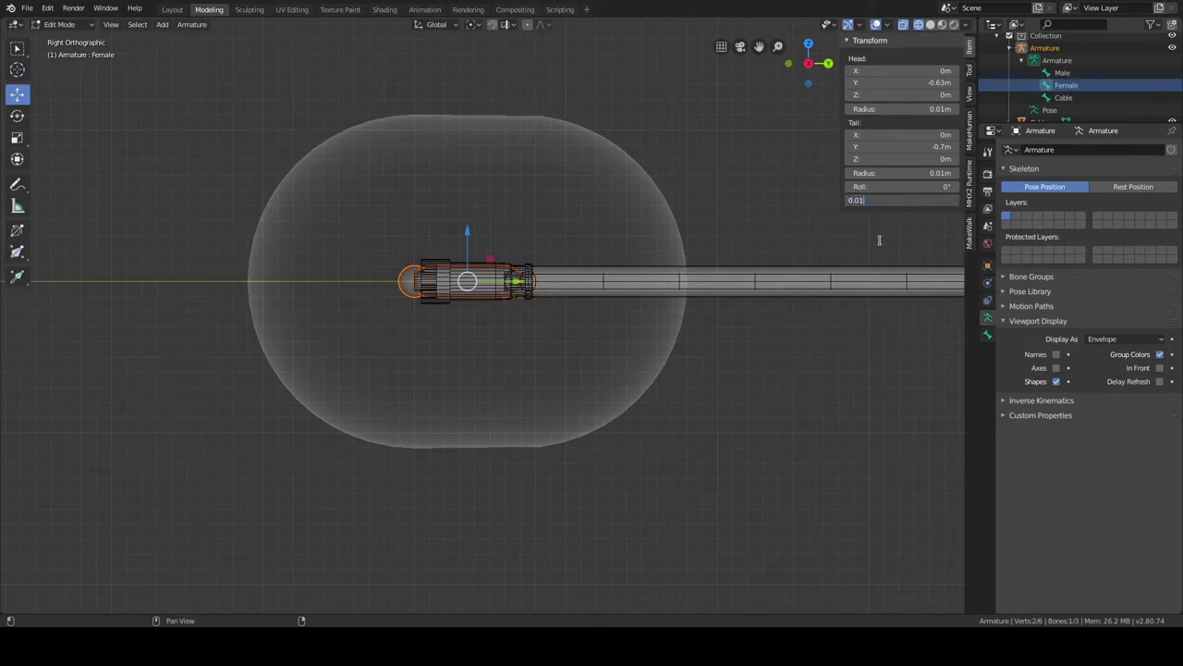
key("Return")
scroll(574, 262, "up", 5)
scroll(613, 230, "up", 1)
scroll(615, 229, "down", 7)
scroll(617, 227, "up", 6)
scroll(617, 226, "down", 6)
scroll(649, 218, "up", 3)
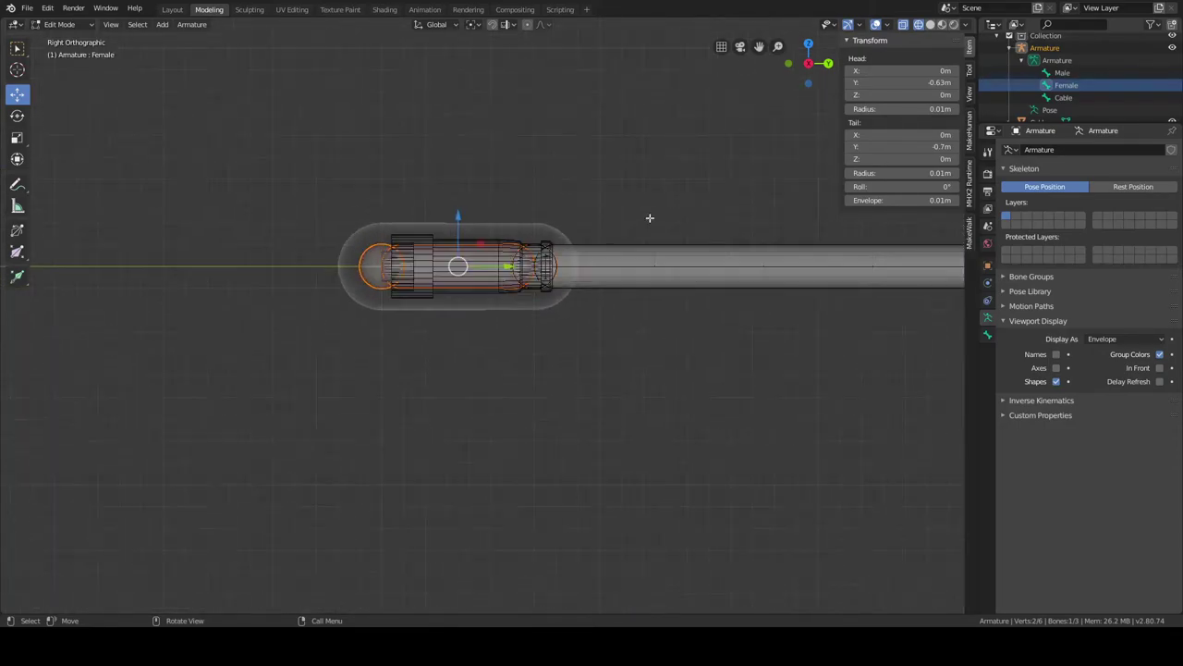
scroll(649, 217, "up", 2)
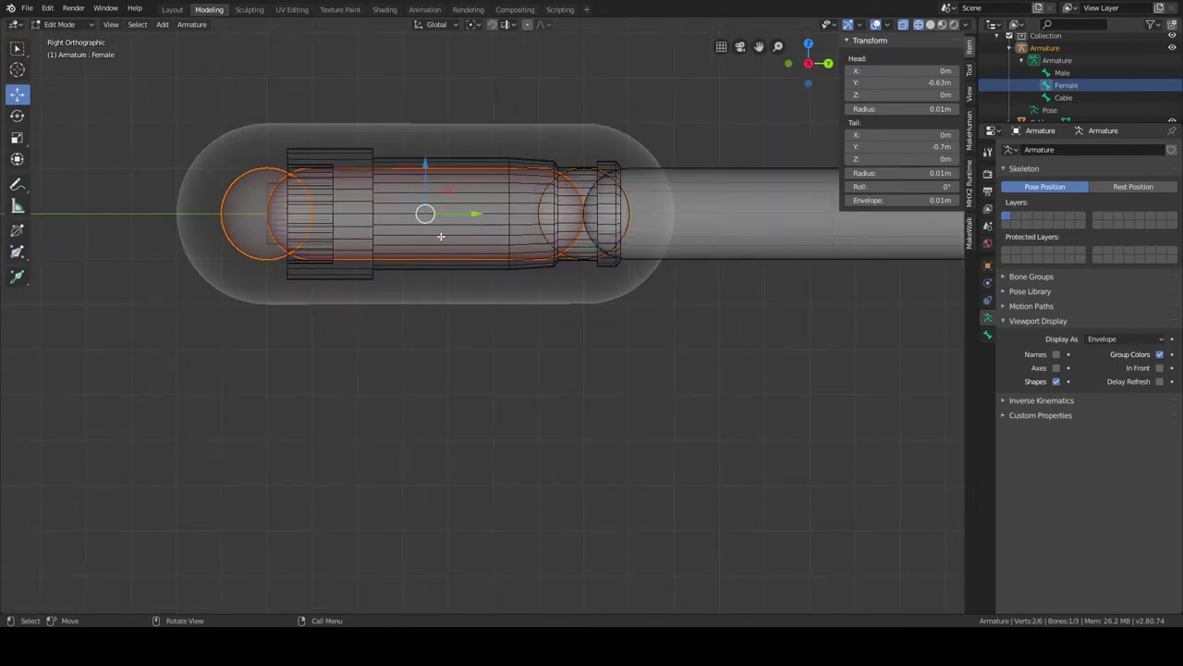
scroll(431, 236, "down", 6)
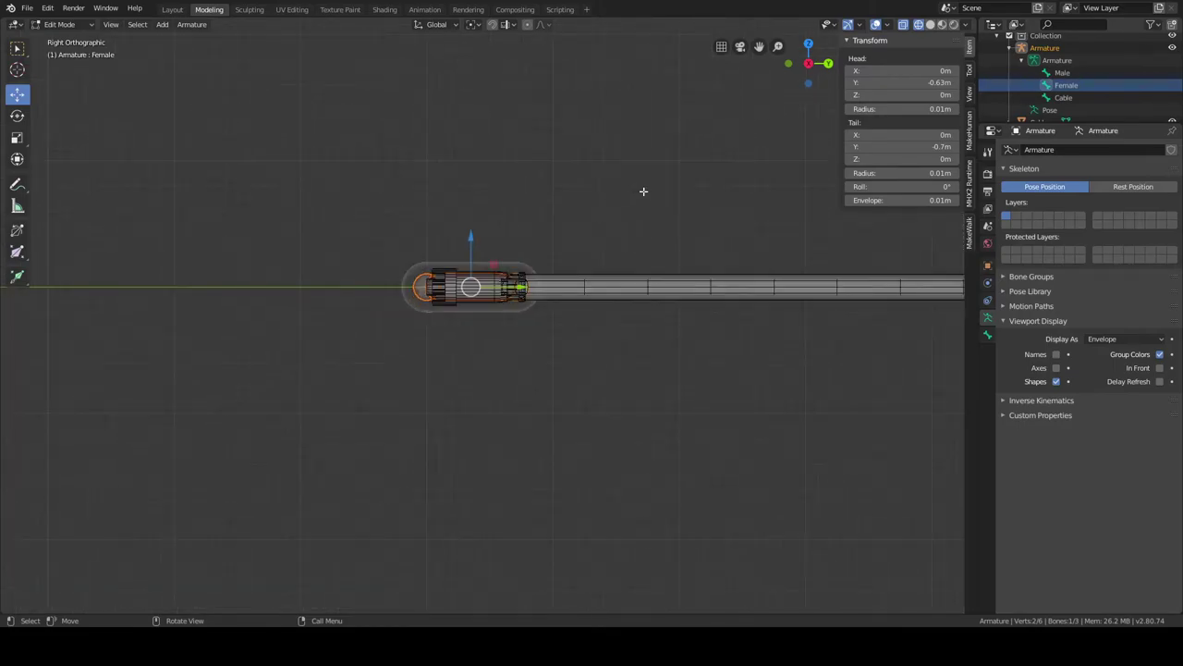
scroll(675, 176, "up", 1)
scroll(668, 231, "up", 2)
scroll(656, 230, "down", 3)
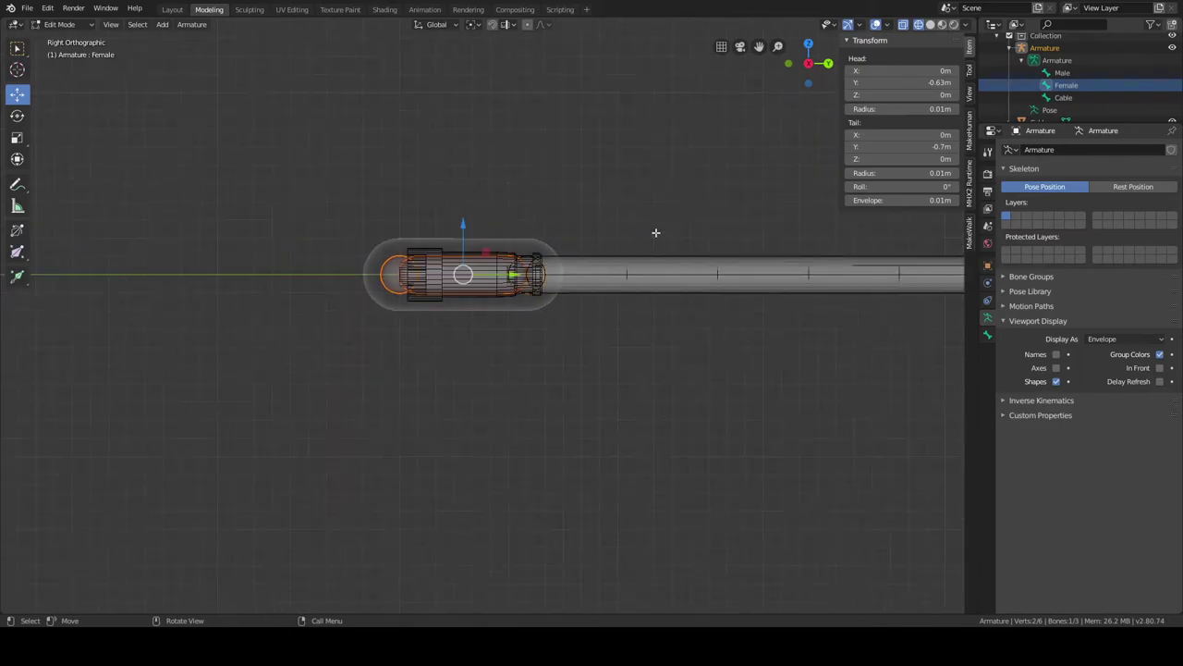
Select the Cable bone and set its envelope distance to 0.01.
left_click(1061, 98)
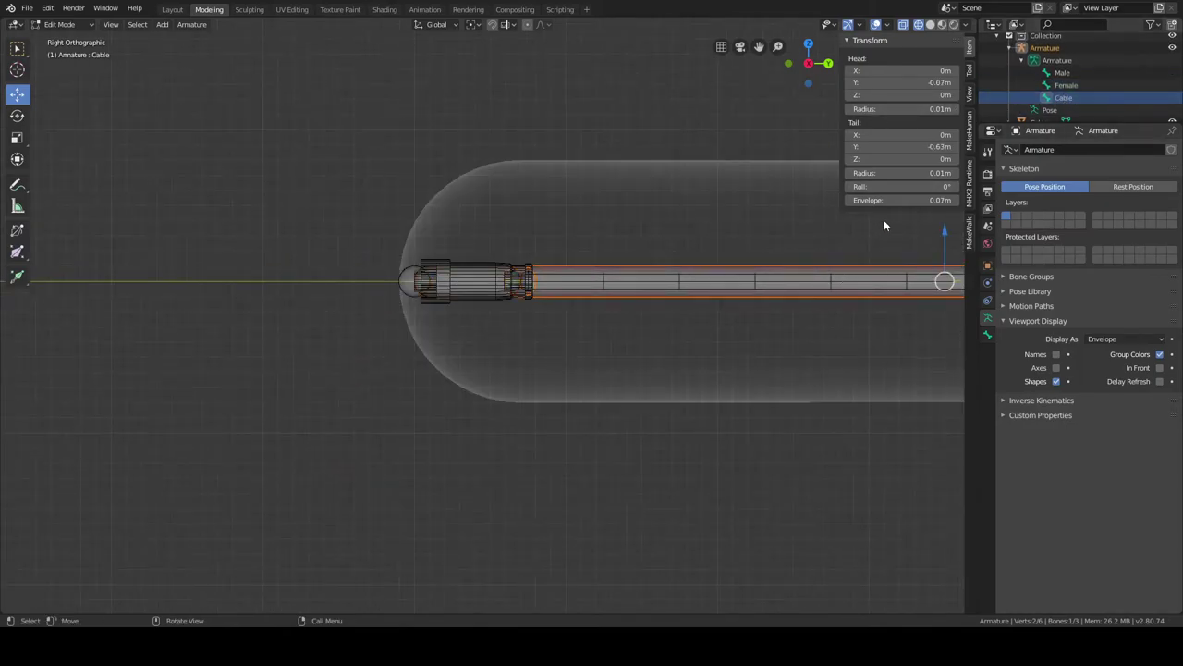
left_click(901, 200)
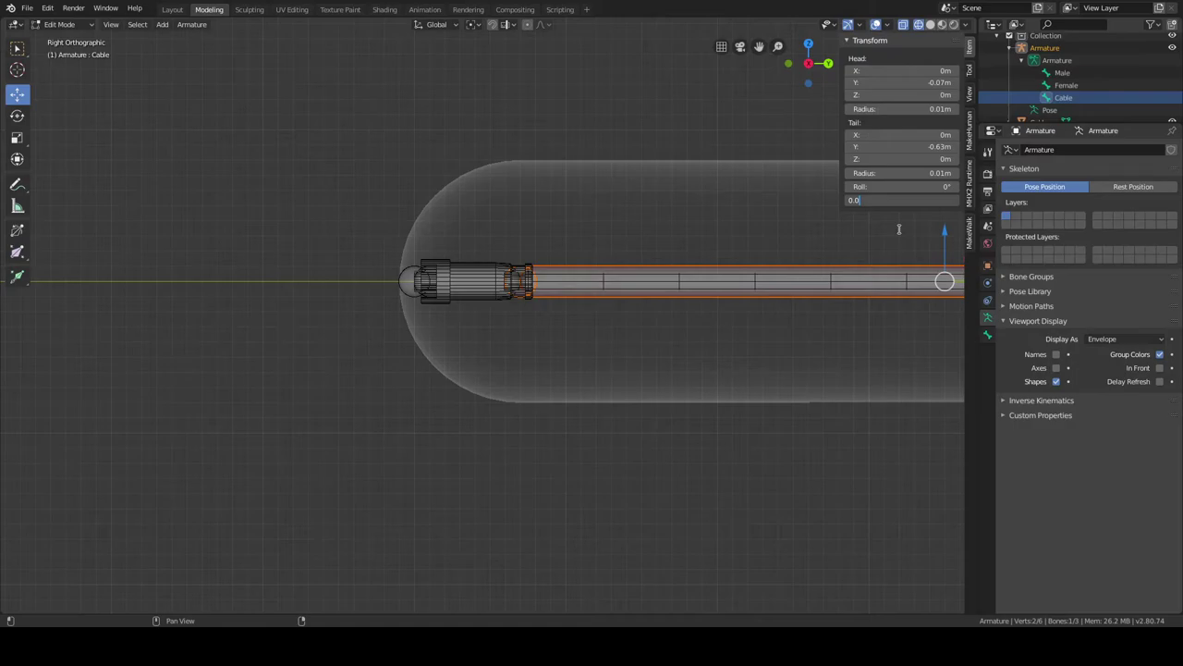
type("0.01")
key("Return")
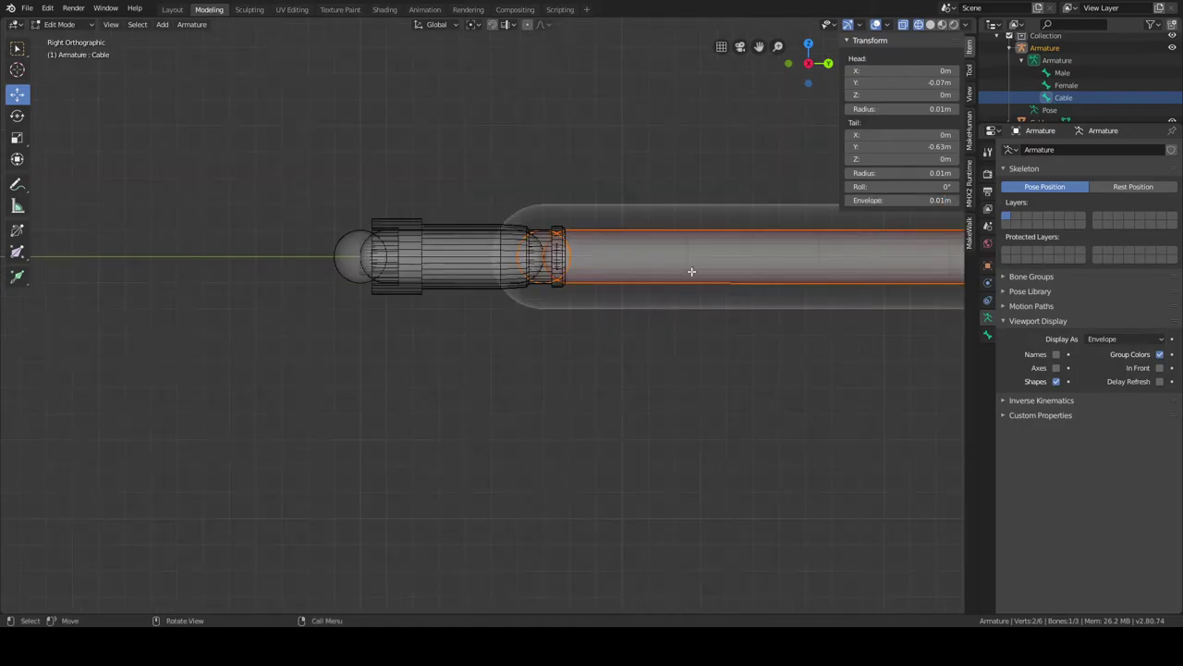
scroll(687, 272, "up", 3)
scroll(475, 299, "down", 4)
scroll(476, 299, "down", 4)
scroll(475, 299, "up", 2)
middle_click_drag(515, 299, 452, 299, "shift")
scroll(452, 299, "up", 2)
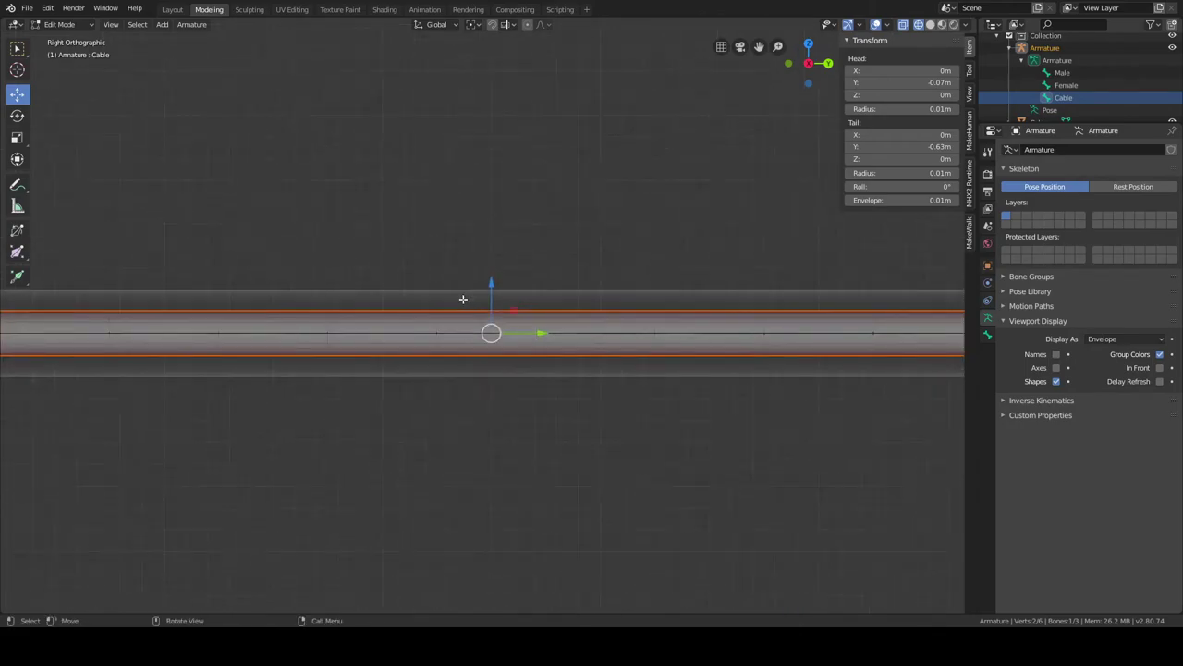
scroll(462, 299, "down", 1)
scroll(463, 298, "up", 2)
scroll(464, 299, "down", 4)
scroll(464, 299, "up", 3)
scroll(464, 299, "up", 1)
scroll(463, 298, "down", 2)
scroll(463, 298, "up", 1)
scroll(463, 299, "down", 2)
scroll(463, 299, "up", 2)
scroll(464, 298, "down", 3)
scroll(467, 296, "up", 3)
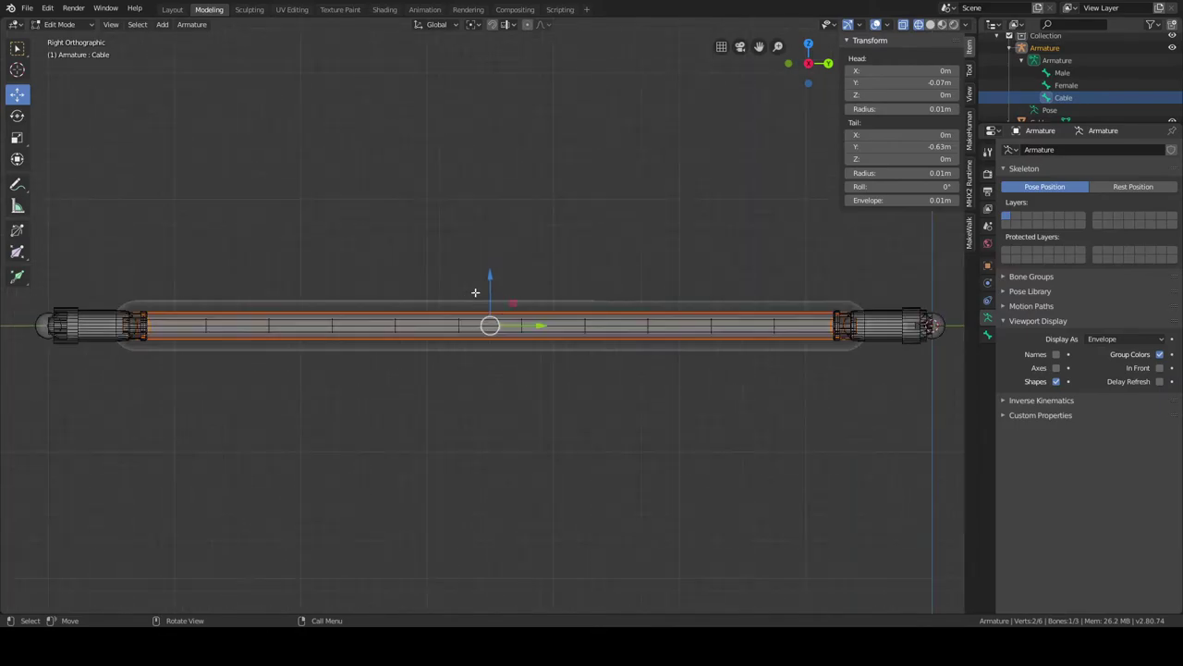
Check the Male bone's 0.01 m settings, then reselect the Cable bone.
left_click(1063, 74)
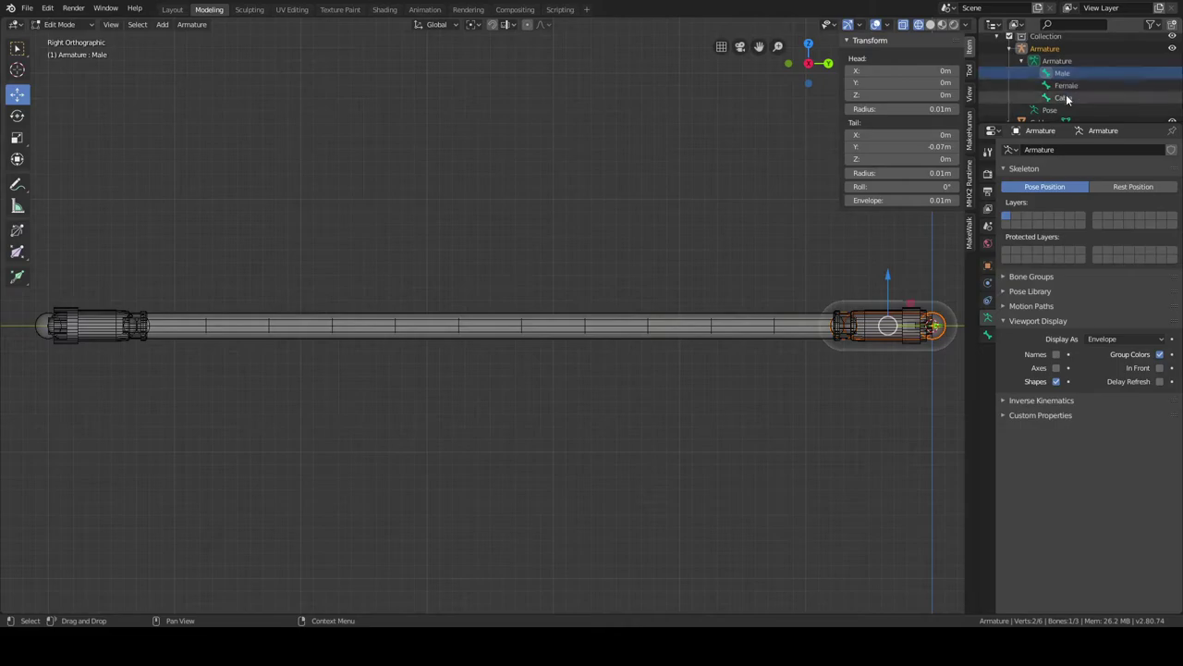
scroll(809, 244, "up", 1)
middle_click_drag(766, 244, 589, 212, "shift")
scroll(589, 211, "up", 2)
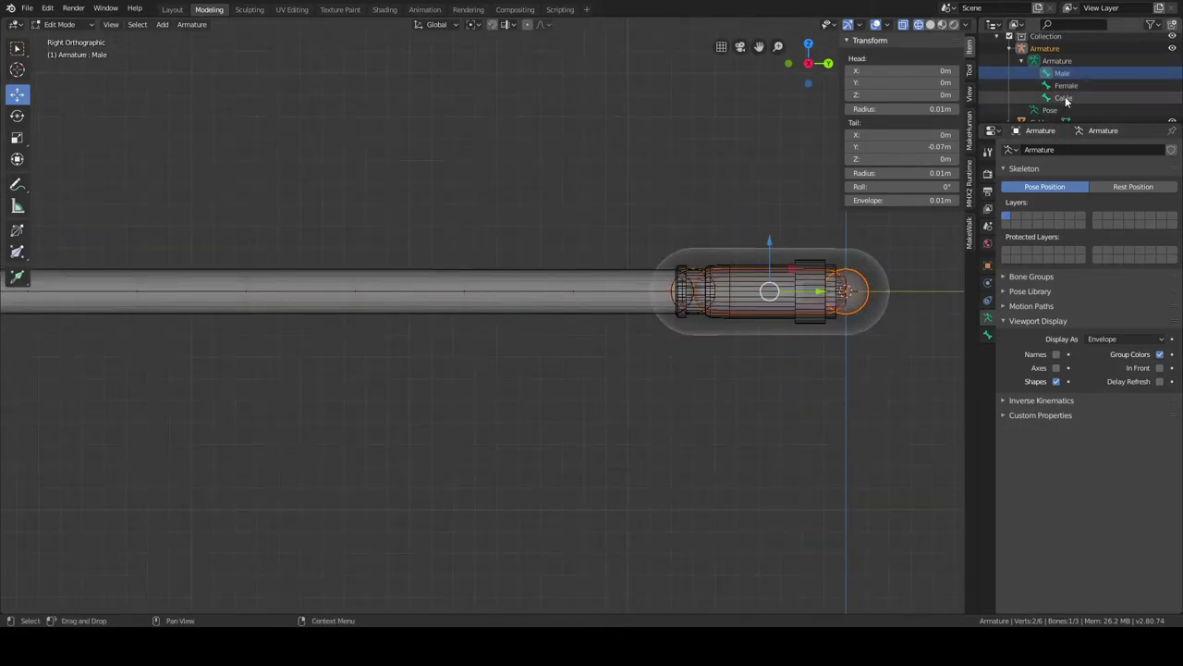
left_click(1066, 98)
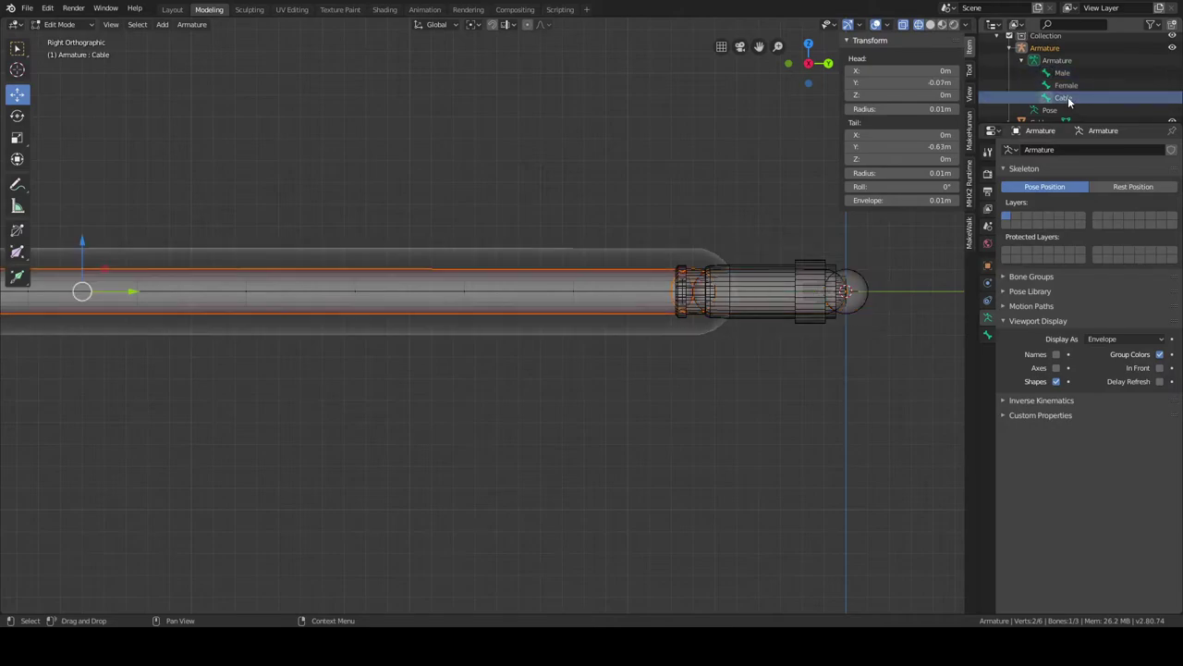
Parent the Cable bone to Male with Connected on, then select the Female bone.
left_click(988, 335)
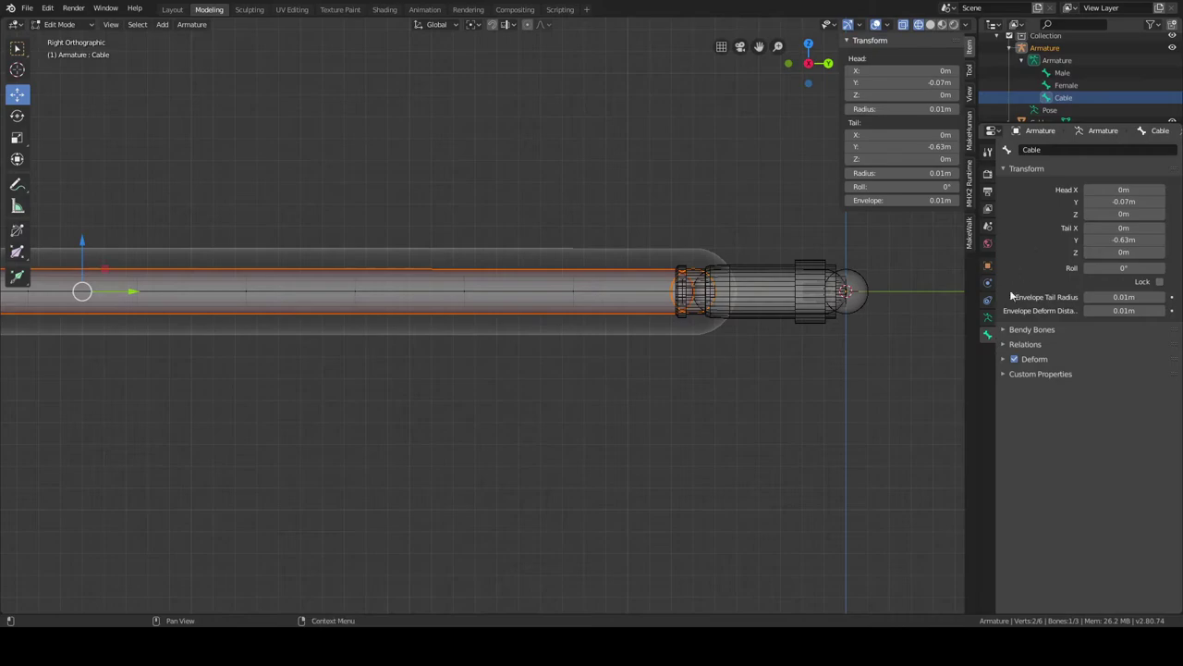
left_click(1004, 343)
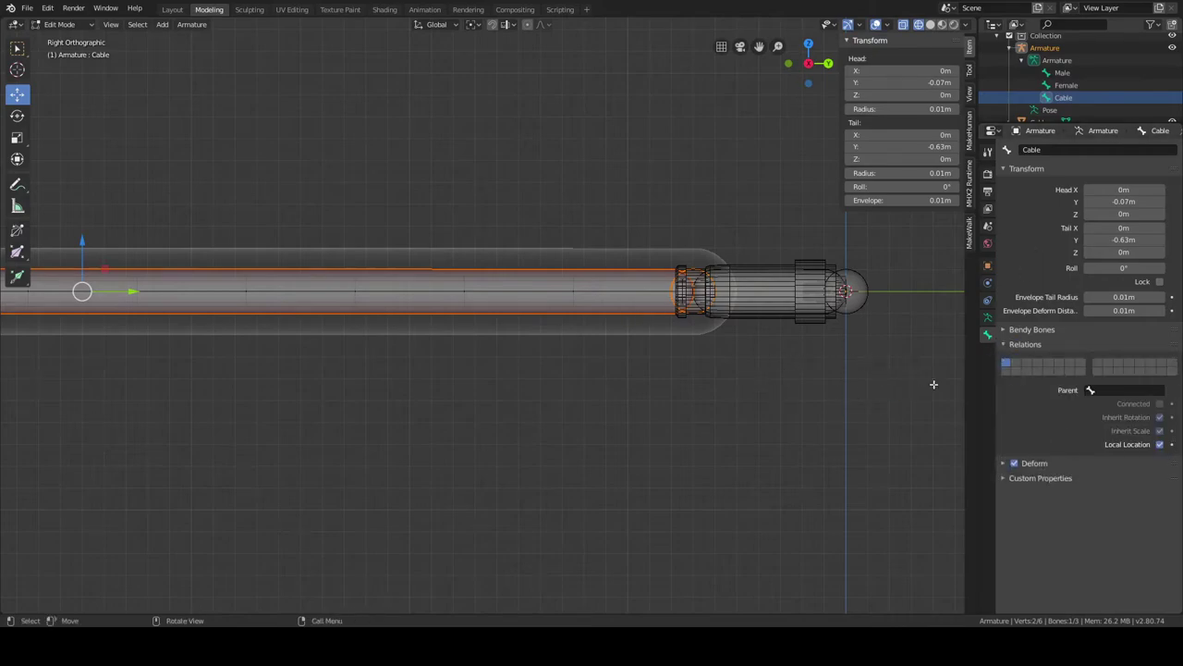
left_click(1102, 391)
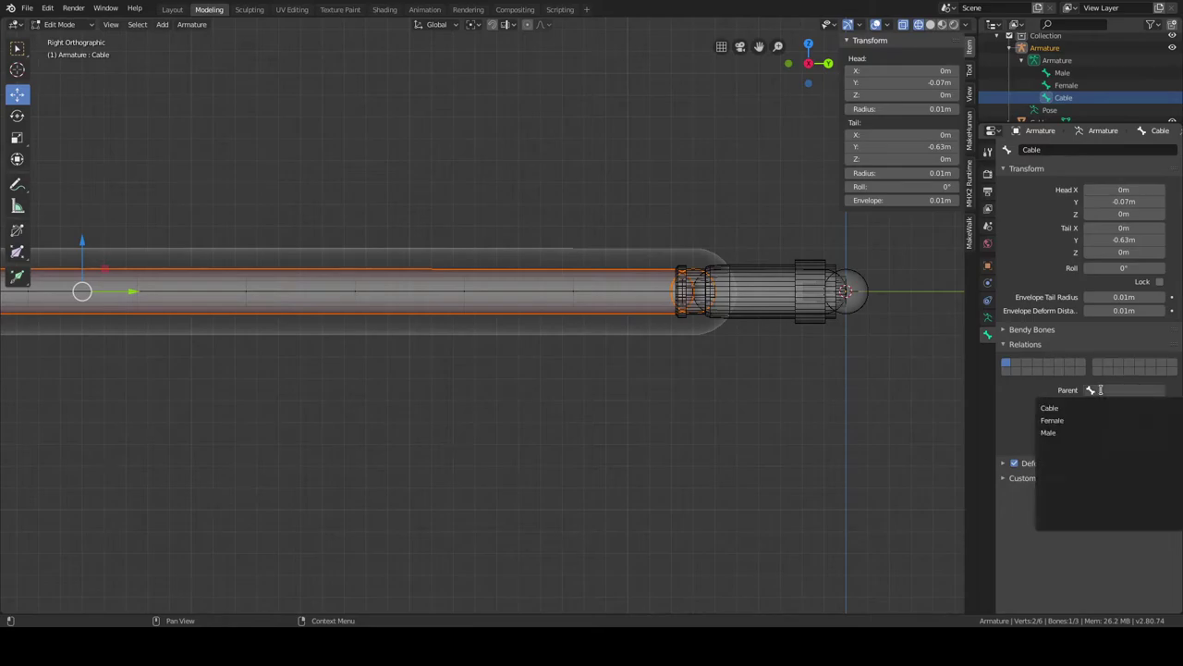
left_click(1071, 432)
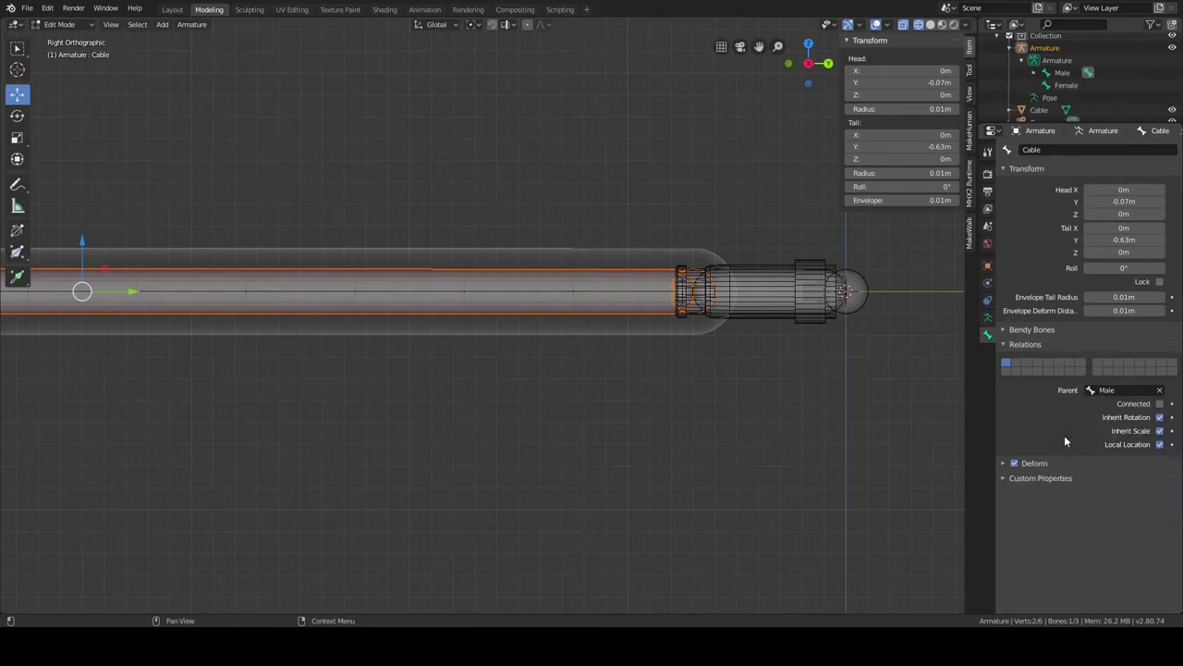
left_click(1161, 404)
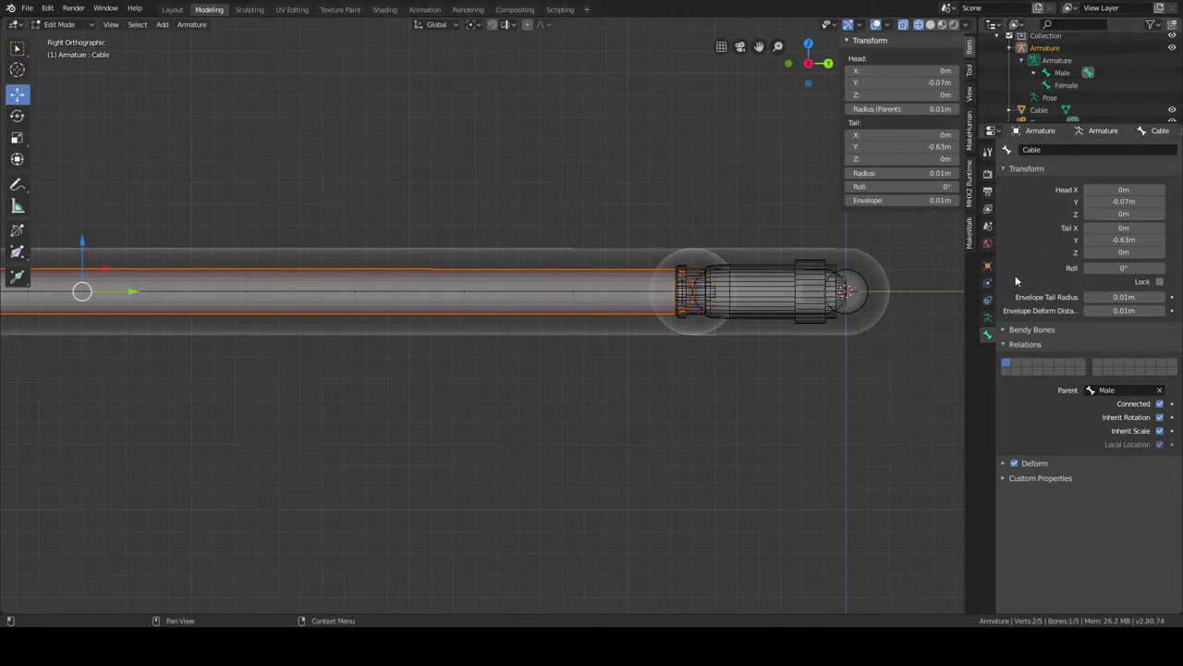
left_click(1035, 74)
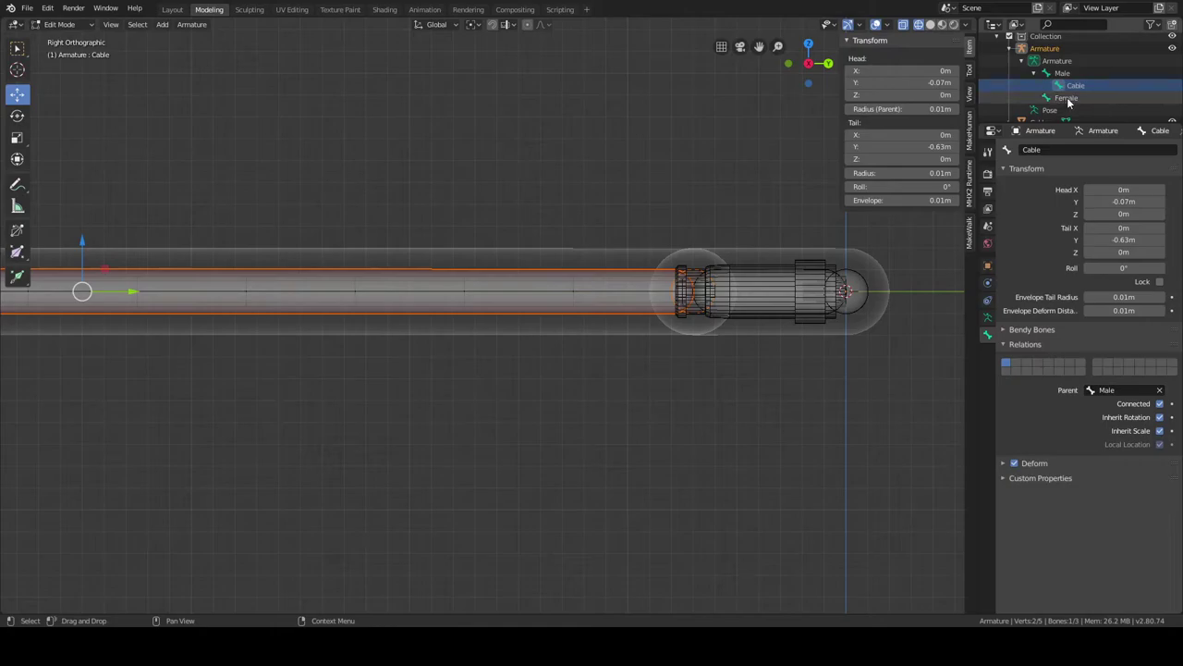
left_click(1068, 98)
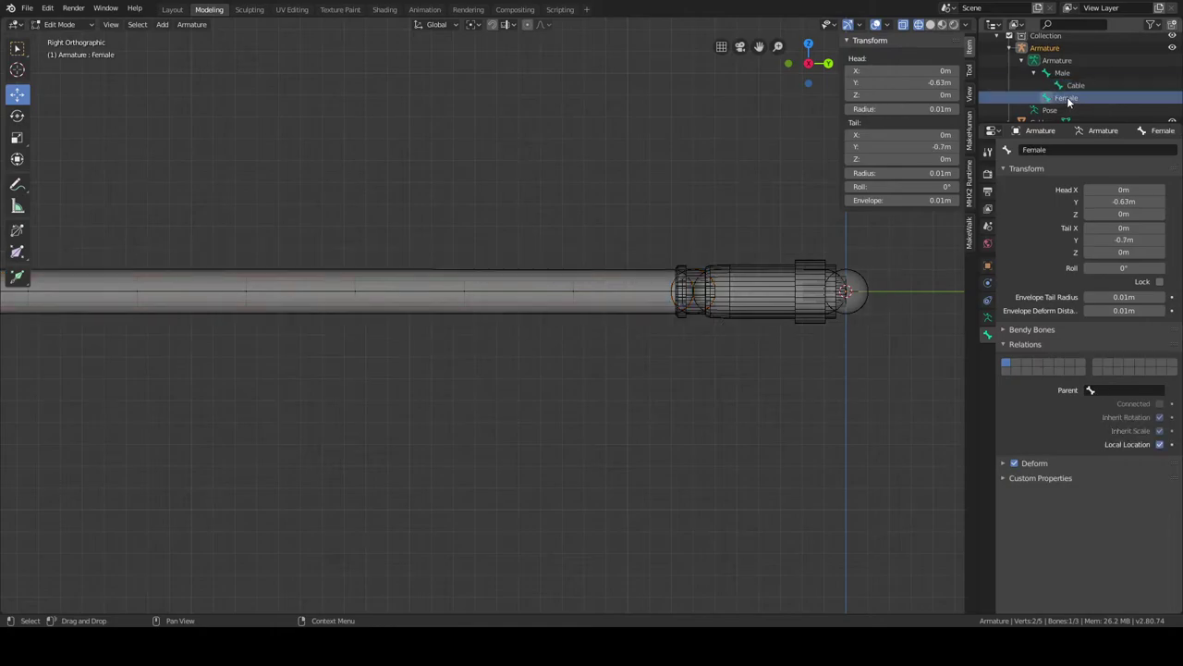
Parent the Female bone to Cable with Connected enabled.
left_click(1104, 389)
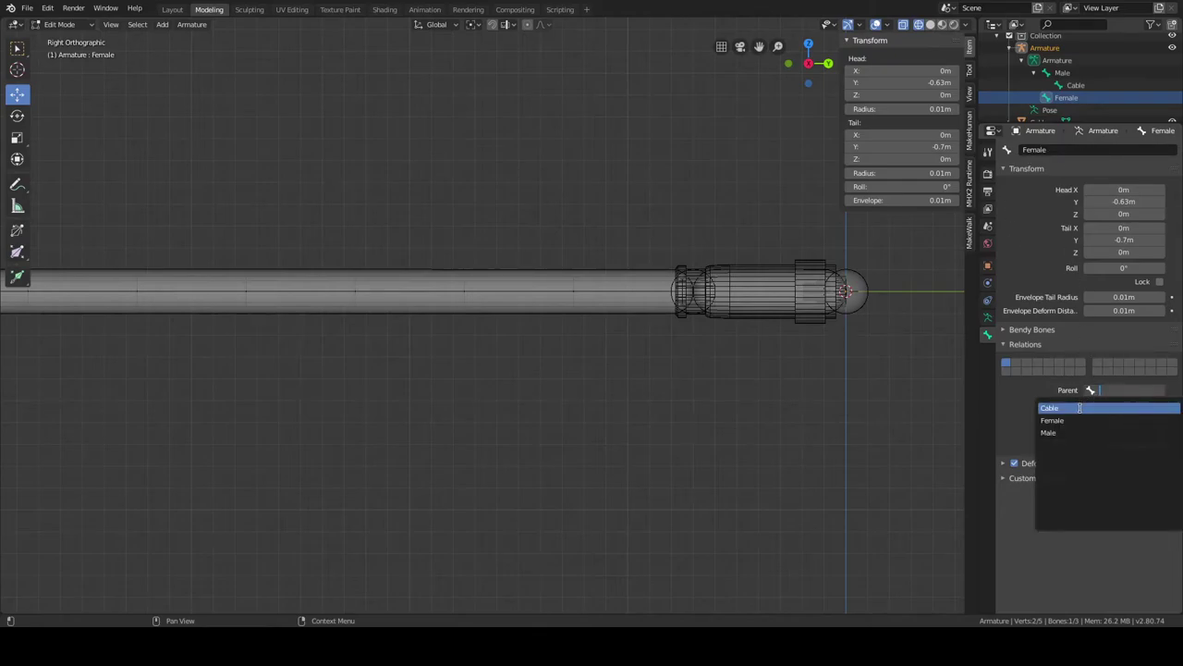
left_click(1080, 407)
left_click(1159, 403)
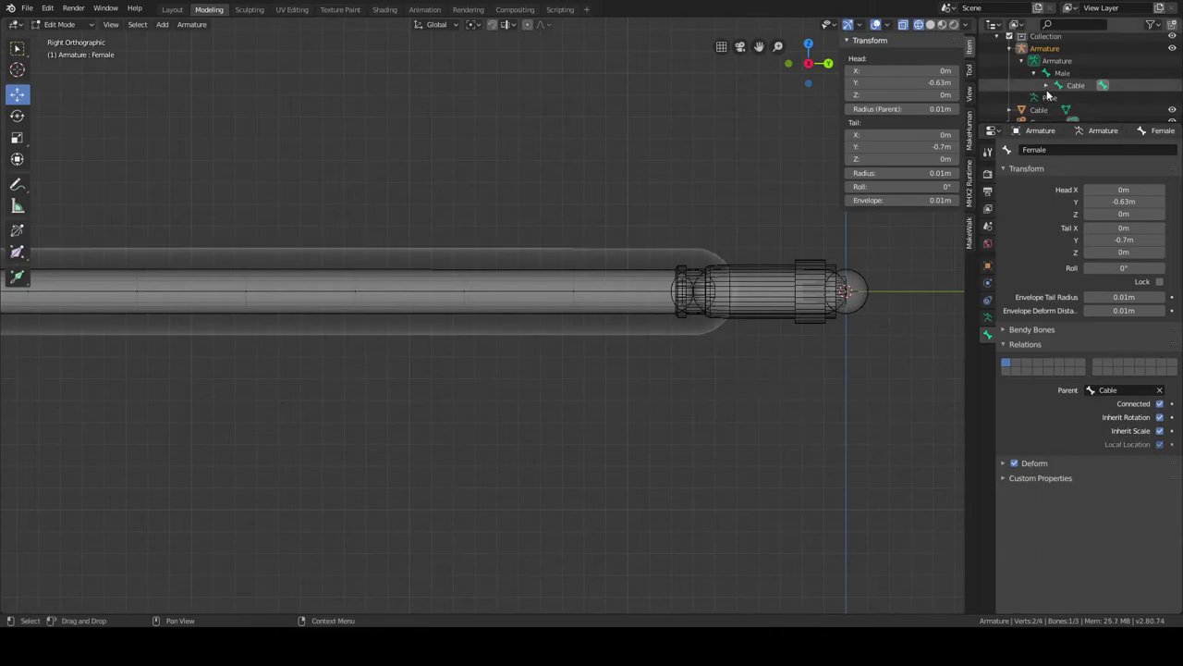
scroll(738, 307, "down", 4)
scroll(737, 307, "down", 3)
middle_click_drag(666, 327, 816, 361, "shift")
scroll(816, 362, "up", 3)
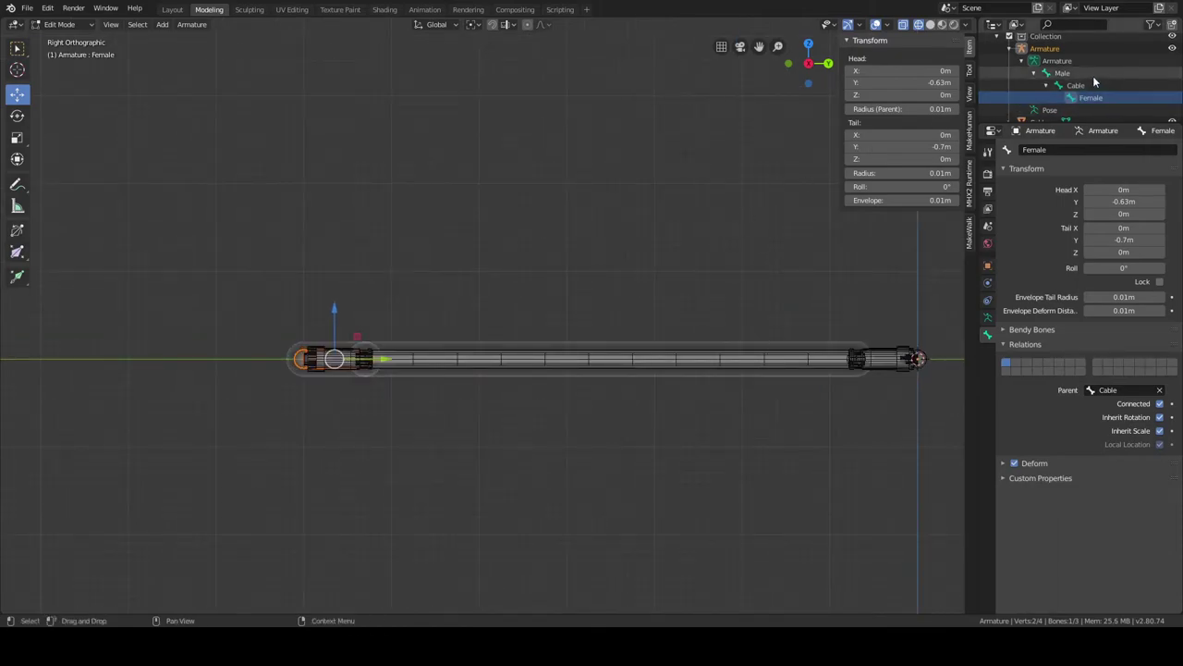
Select the Male bone, test moving the chain, and cancel the move.
left_click(1064, 73)
scroll(831, 290, "up", 2)
middle_click_drag(831, 290, 674, 336, "shift")
left_click_drag(786, 351, 679, 211)
right_click(678, 211)
scroll(678, 211, "down", 3)
scroll(677, 375, "up", 3)
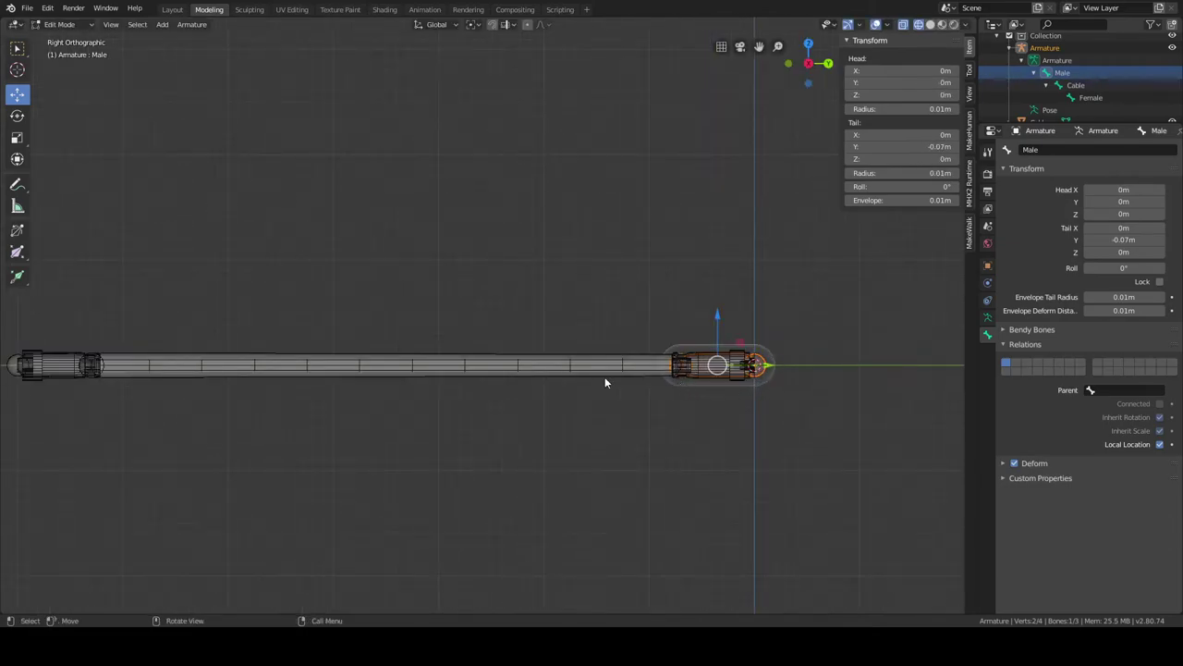
scroll(744, 430, "up", 2)
scroll(731, 435, "down", 4)
scroll(723, 434, "down", 1)
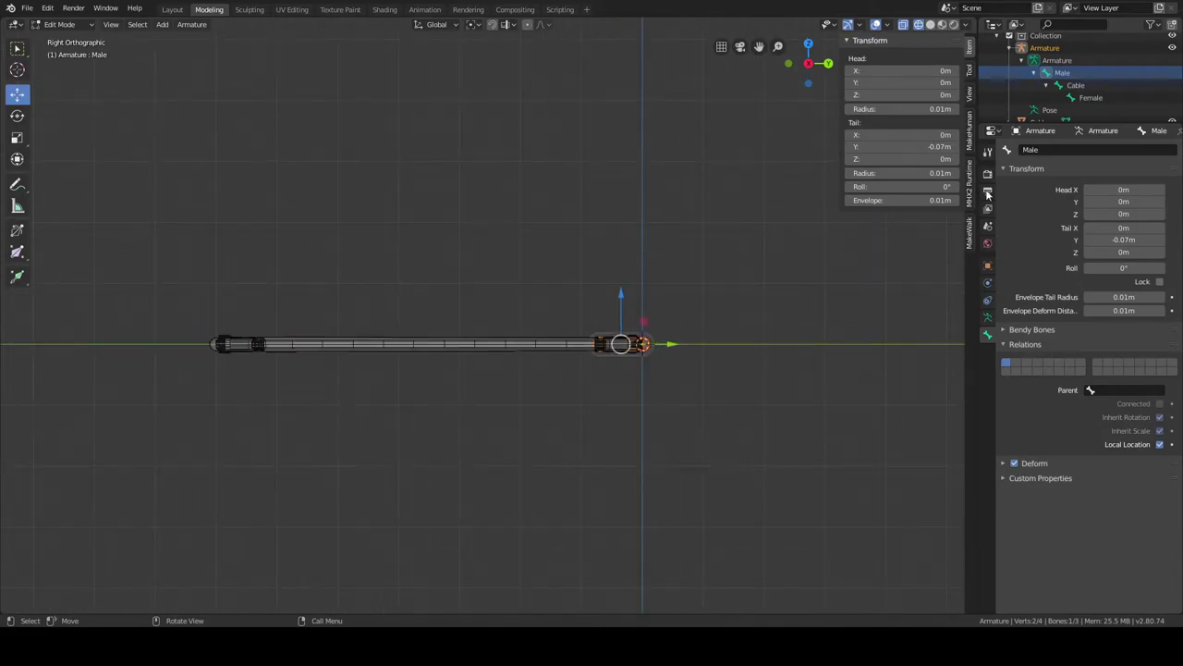
scroll(637, 373, "down", 1)
scroll(641, 389, "up", 4)
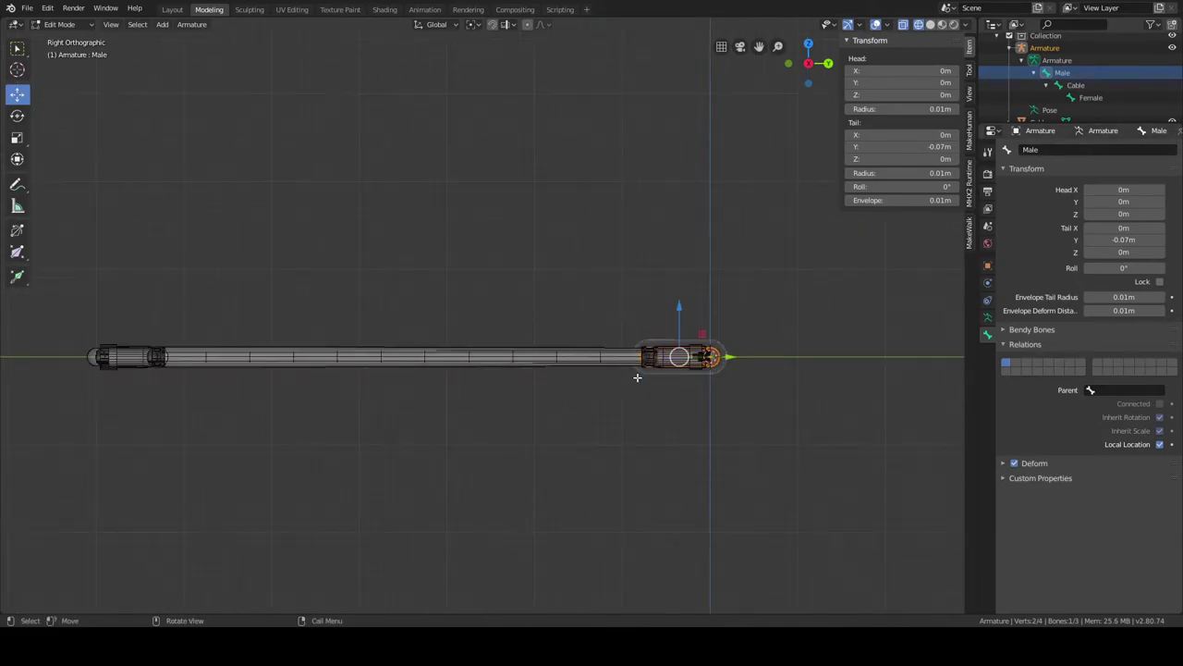
scroll(645, 416, "down", 2)
scroll(646, 425, "down", 2)
scroll(646, 425, "up", 3)
scroll(645, 425, "down", 2)
scroll(645, 426, "up", 1)
Switch to the Layout workspace in Object Mode and select the Male Connector.
left_click(174, 10)
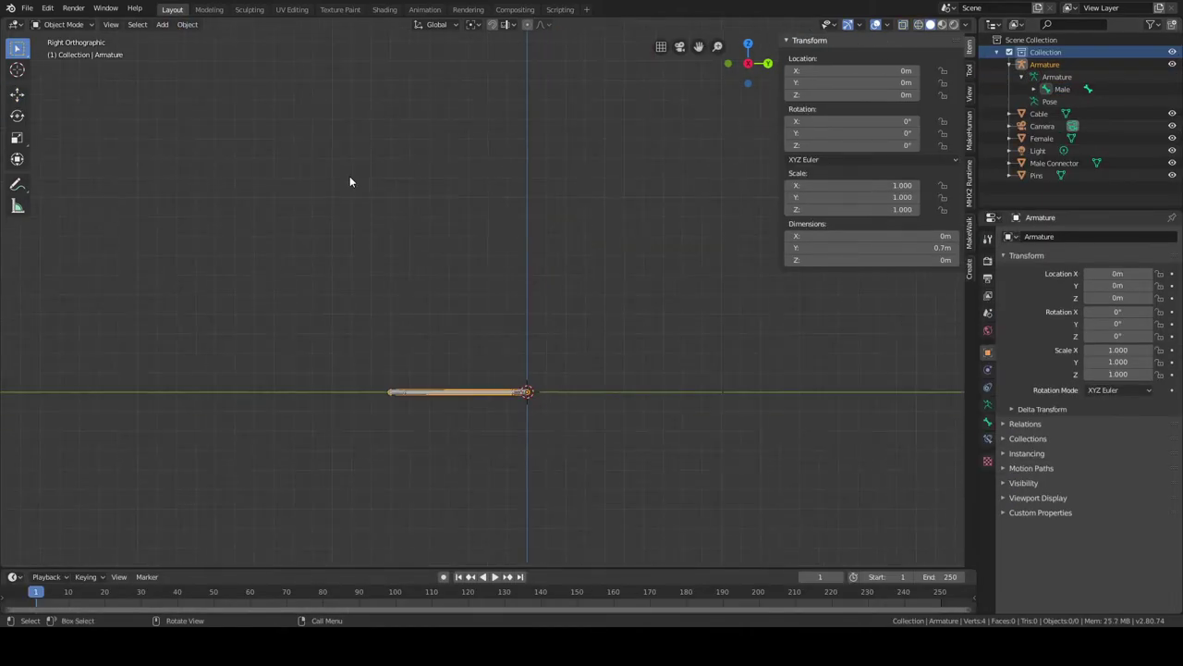
middle_click_drag(444, 268, 477, 166, "shift")
scroll(480, 222, "up", 3)
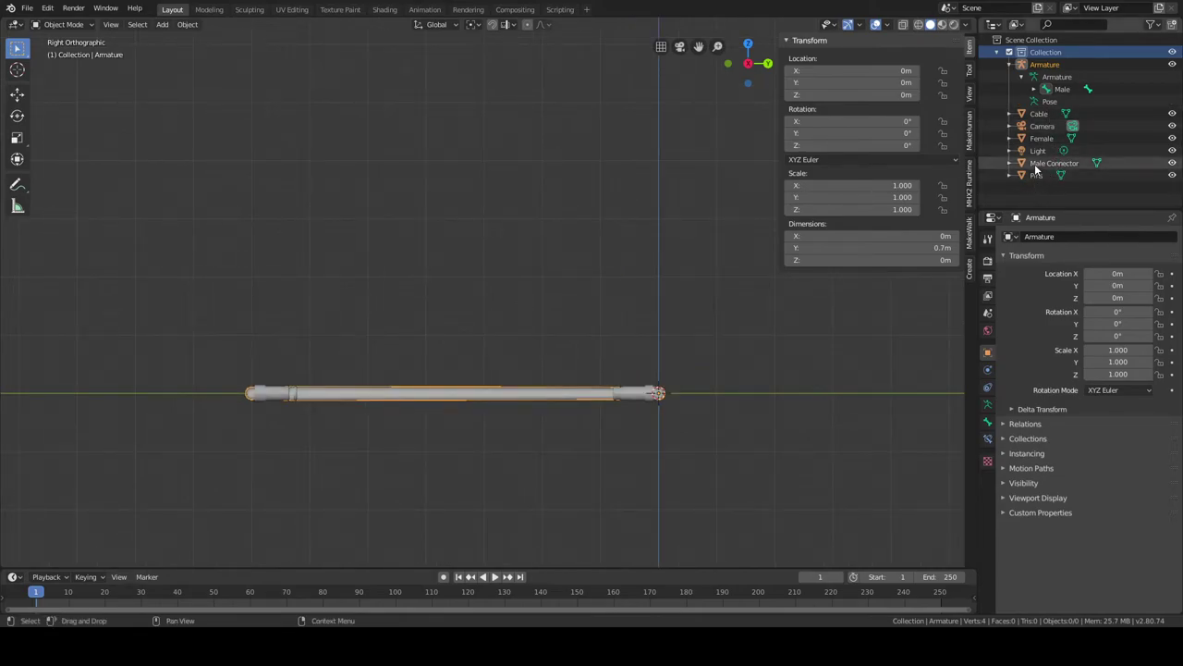
left_click(1038, 163)
scroll(766, 346, "up", 3)
middle_click_drag(760, 350, 635, 347)
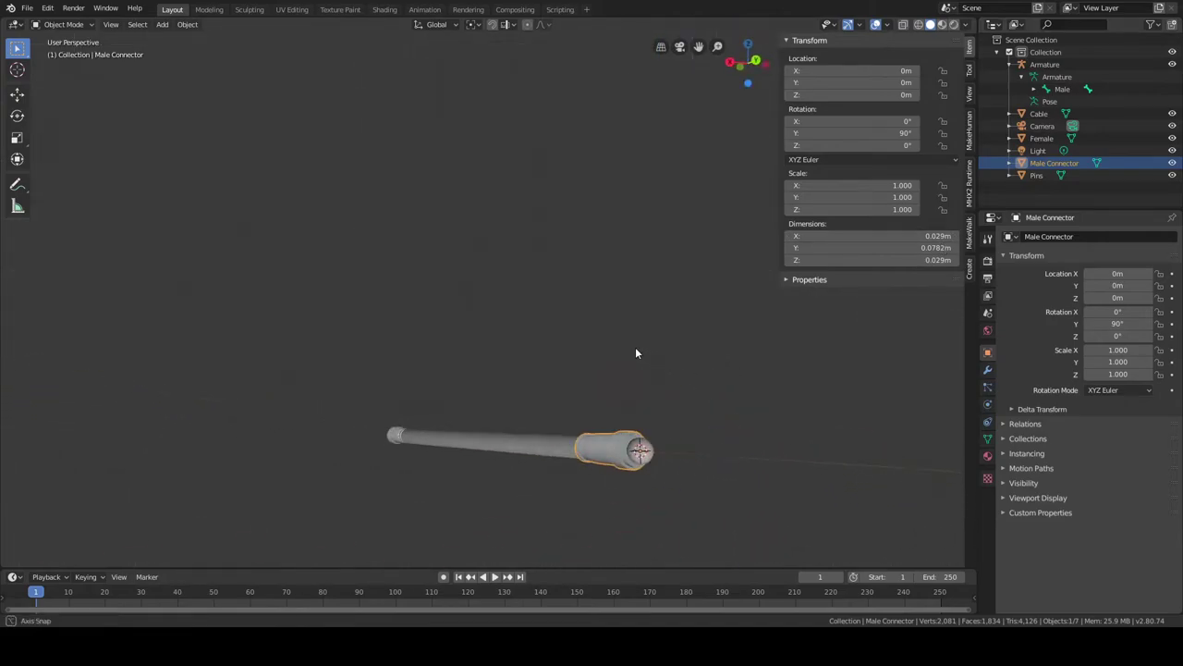
Select the Pins object and orbit to view the rod.
left_click(1036, 175)
scroll(767, 389, "up", 2)
middle_click_drag(747, 379, 683, 247)
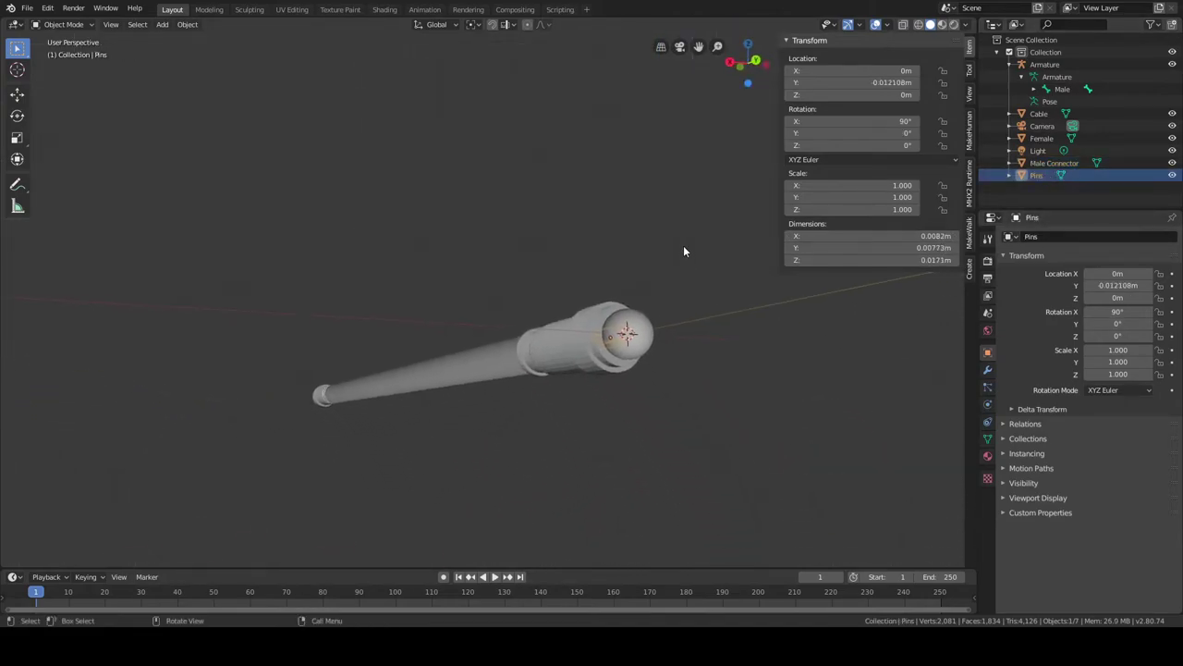
scroll(683, 247, "up", 2)
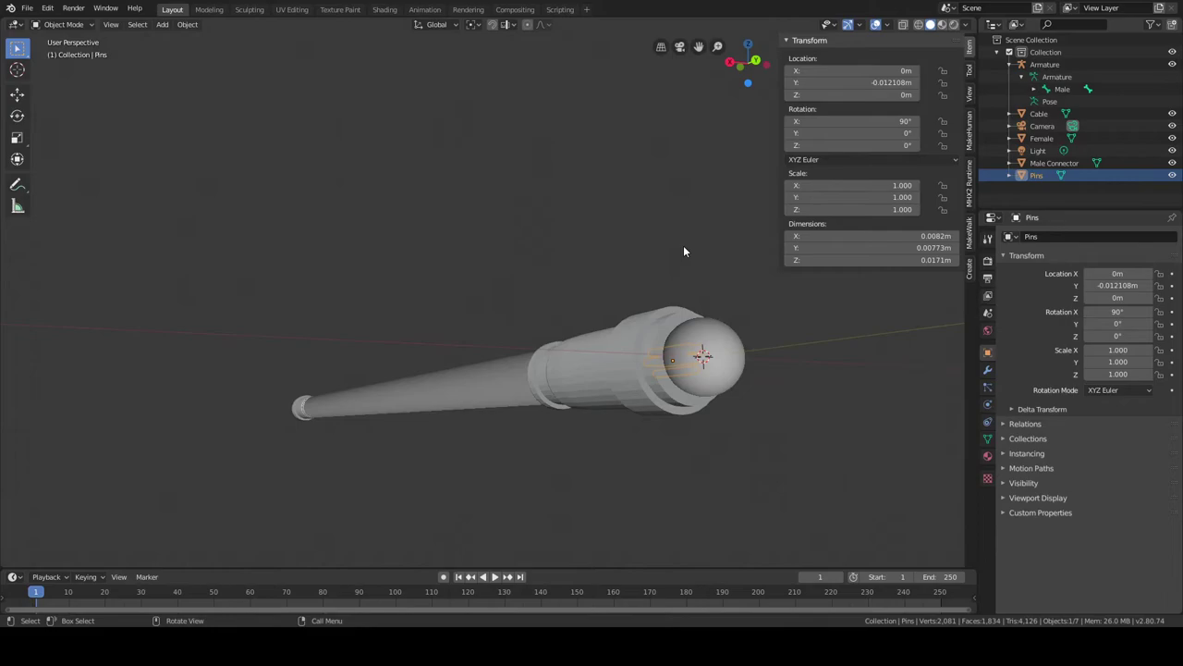
Hide the armature to inspect the meshes from several angles, then show it again.
left_click(1172, 64)
scroll(800, 333, "up", 2)
middle_click_drag(794, 335, 714, 302)
scroll(710, 300, "down", 3)
scroll(556, 314, "up", 3)
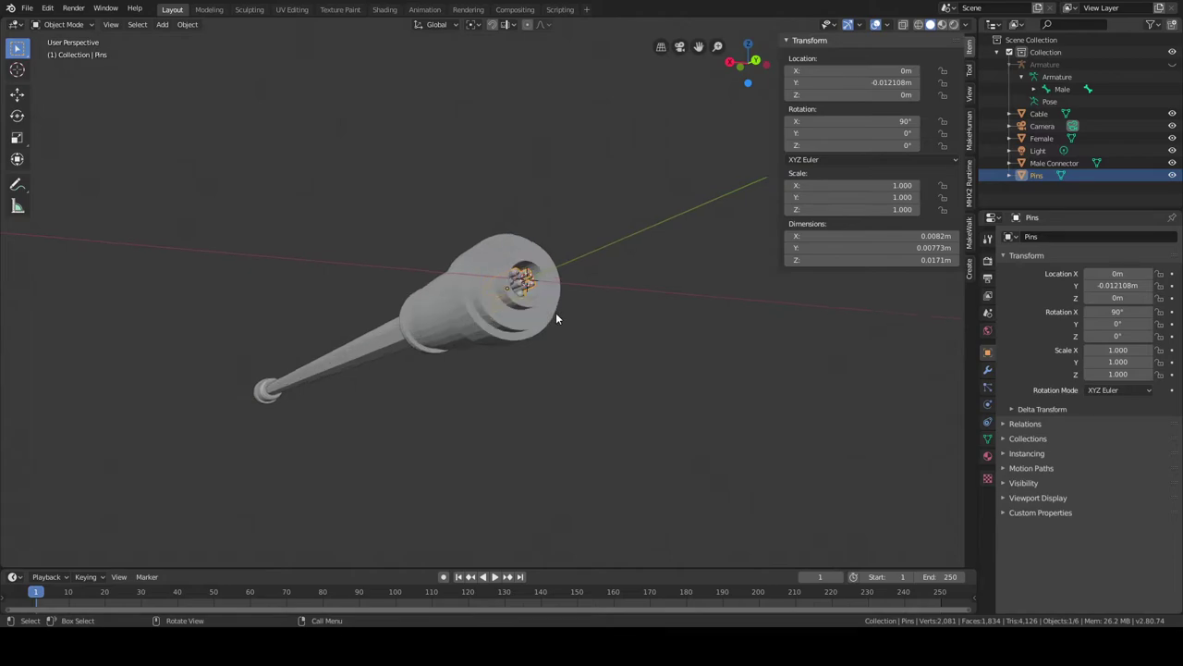
scroll(556, 315, "down", 3)
mouse_move(556, 319)
middle_mouse_down()
mouse_move(629, 357)
mouse_move(505, 338)
mouse_move(567, 317)
middle_mouse_up()
scroll(505, 338, "down", 3)
mouse_move(490, 339)
middle_mouse_down()
mouse_move(470, 334)
mouse_move(509, 338)
middle_mouse_up()
left_click(1172, 63)
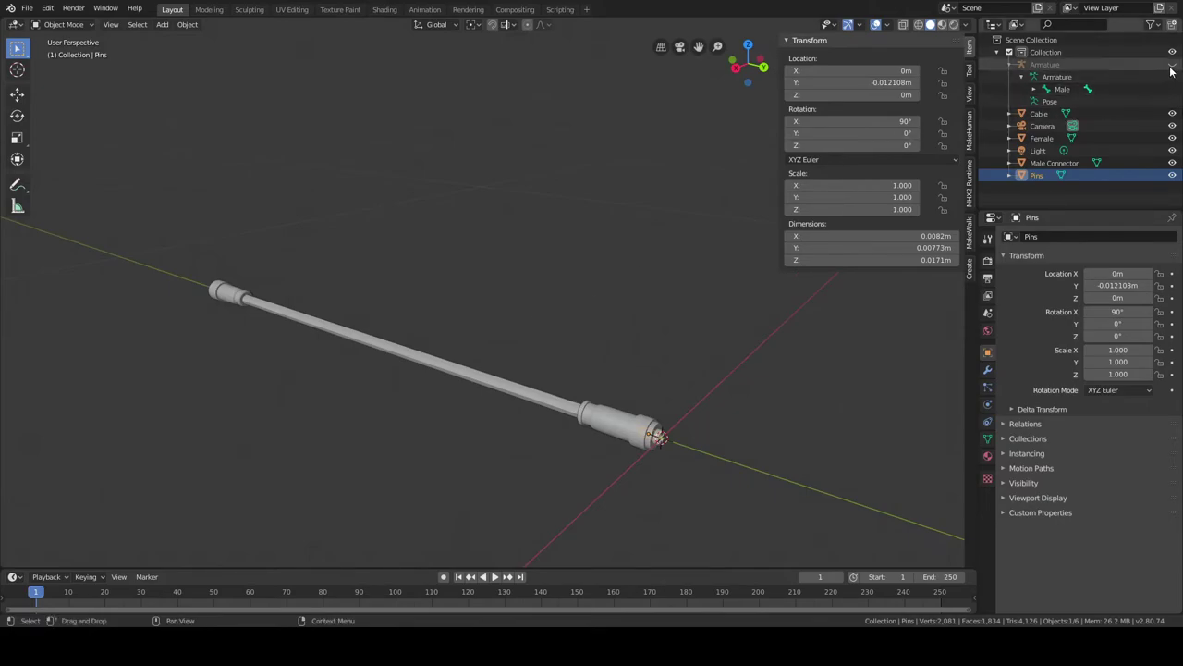
middle_click_drag(652, 298, 681, 307)
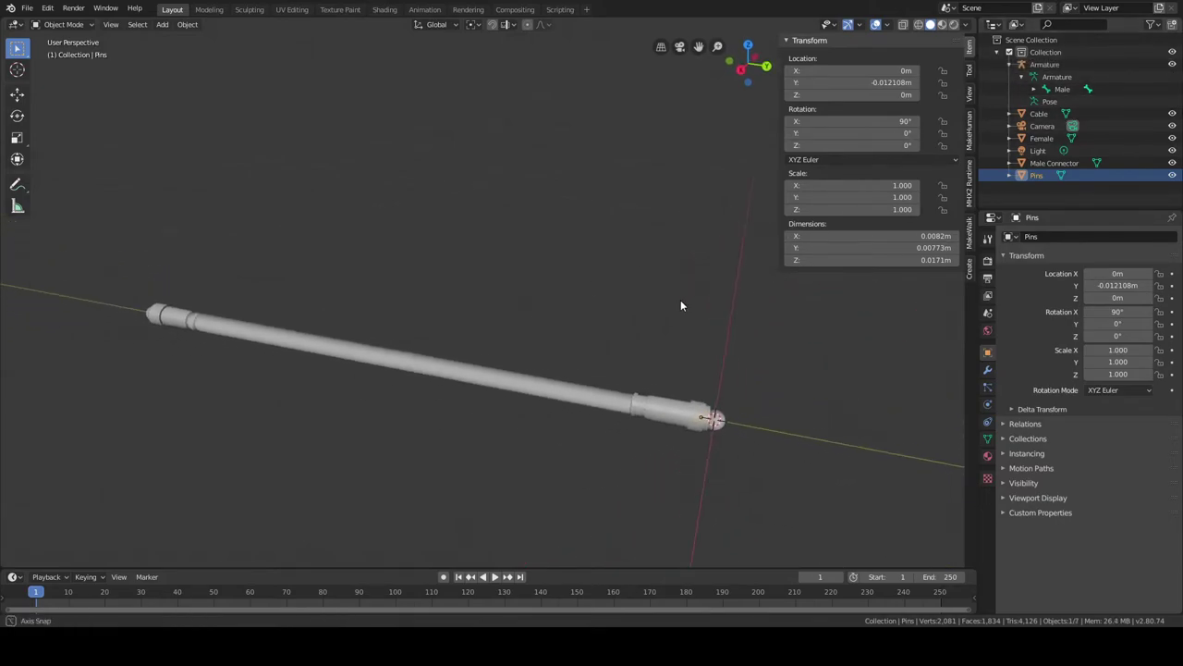
Select Male Connector, Female, Cable, then Armature, and parent them With Automatic Weights.
left_click(1045, 164, "ctrl")
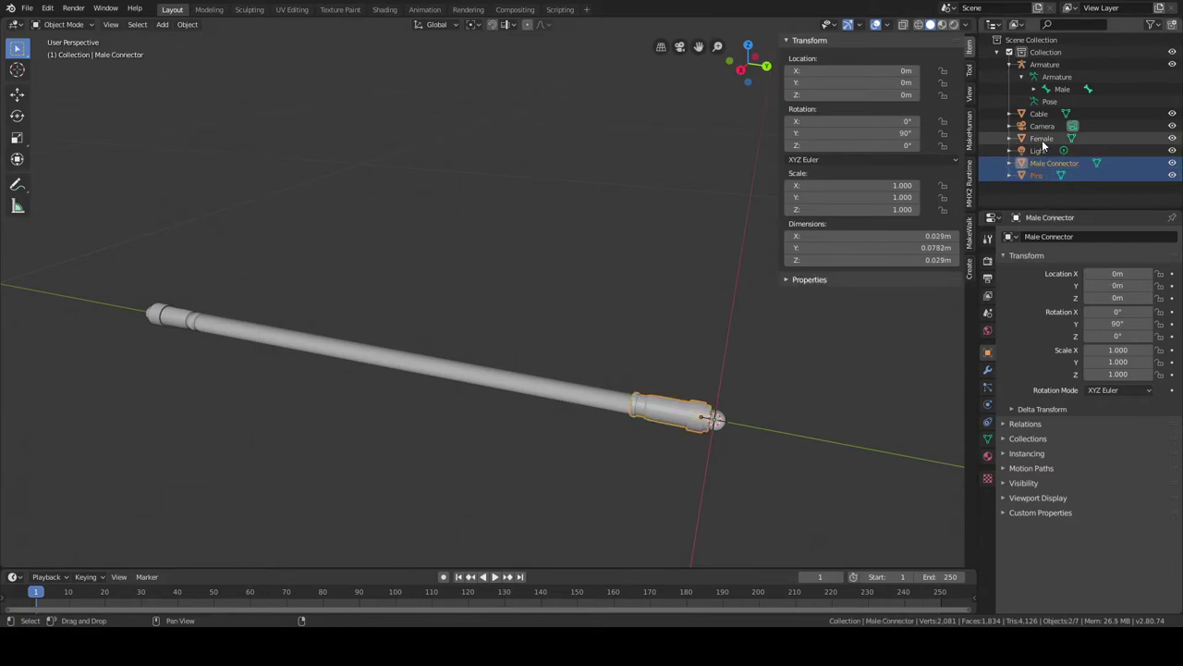
left_click(1042, 140, "ctrl")
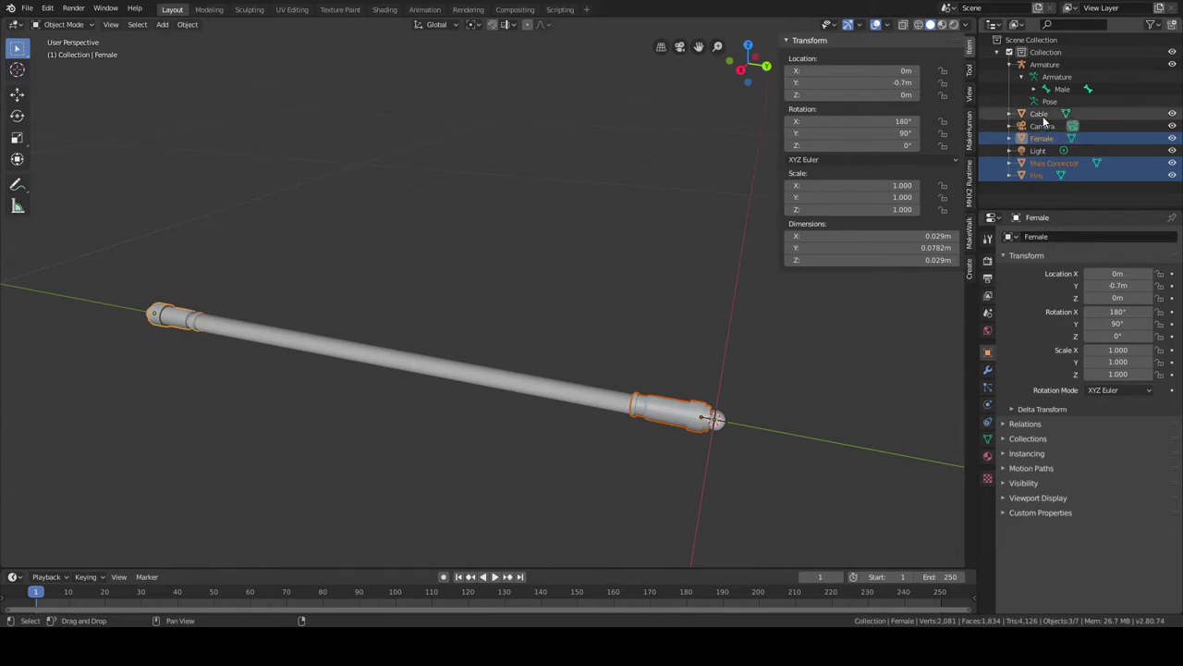
left_click(1042, 114, "ctrl")
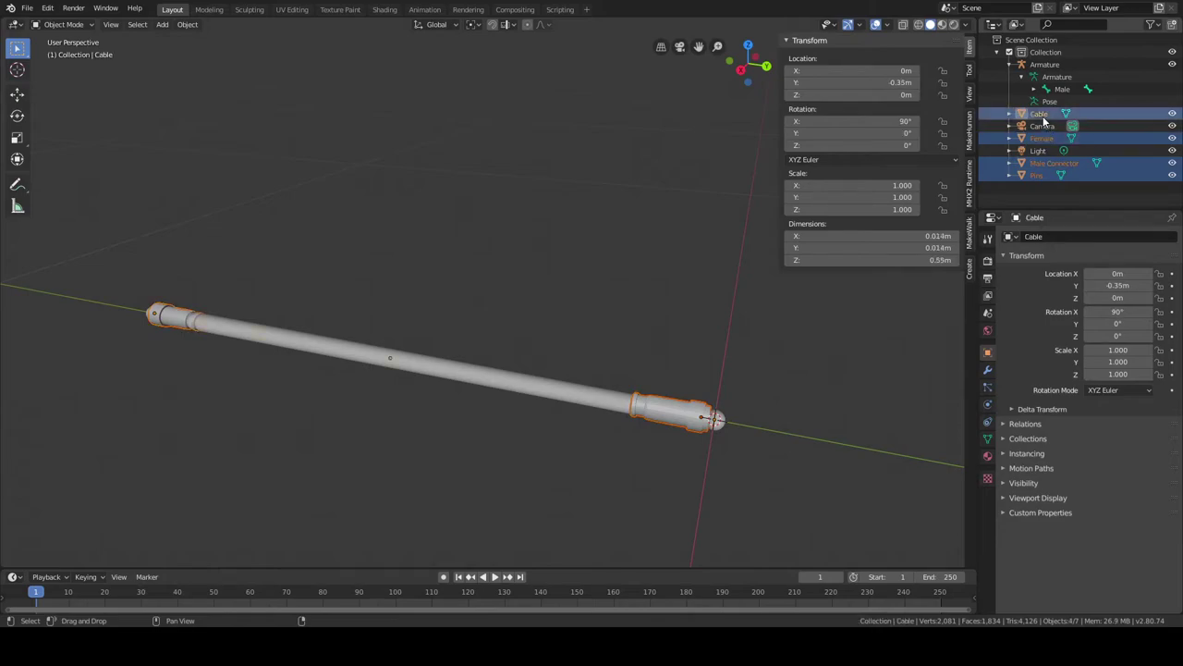
left_click(1049, 65, "ctrl")
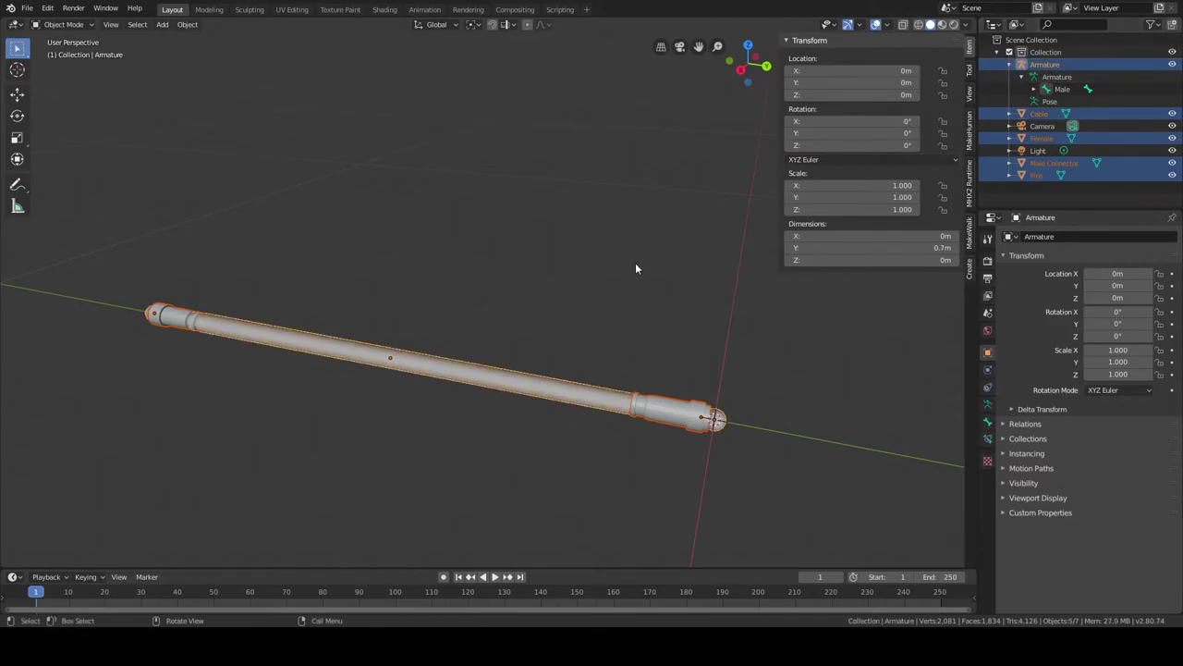
key("ctrl+p")
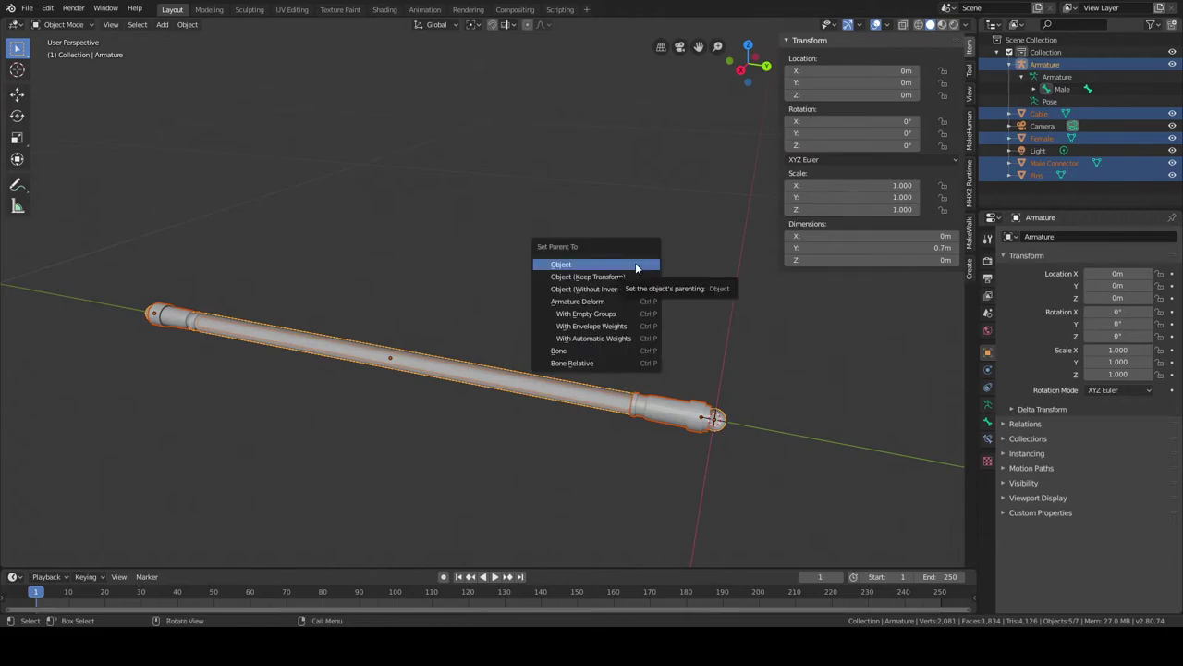
left_click(626, 340)
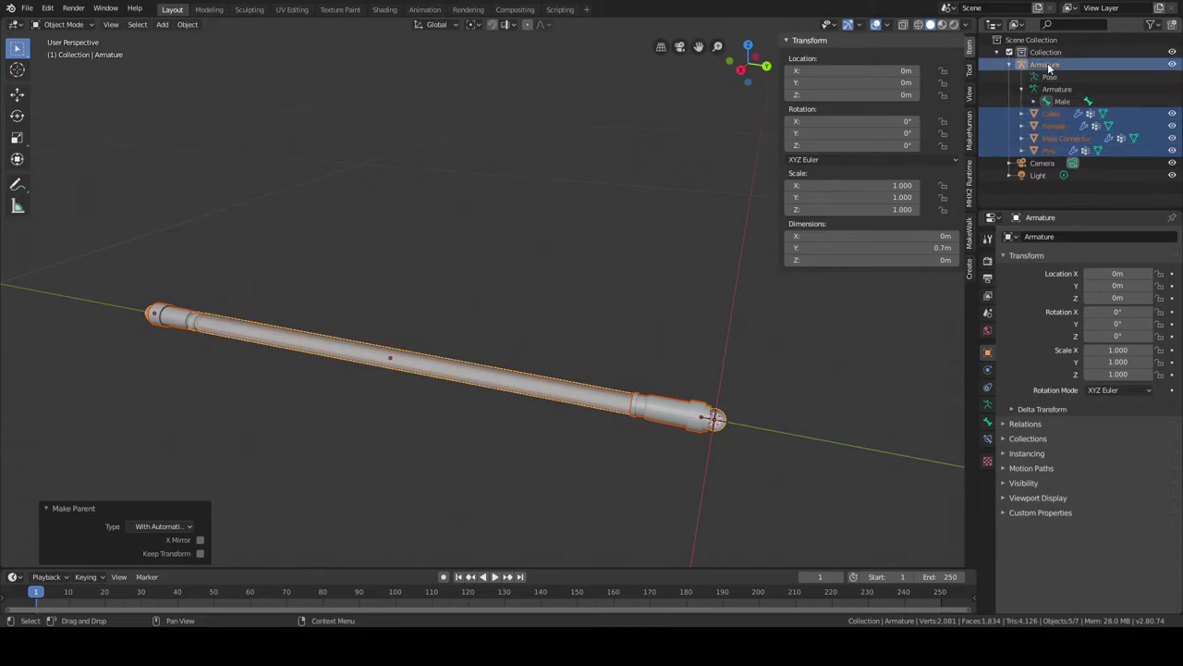
middle_click_drag(589, 324, 647, 314)
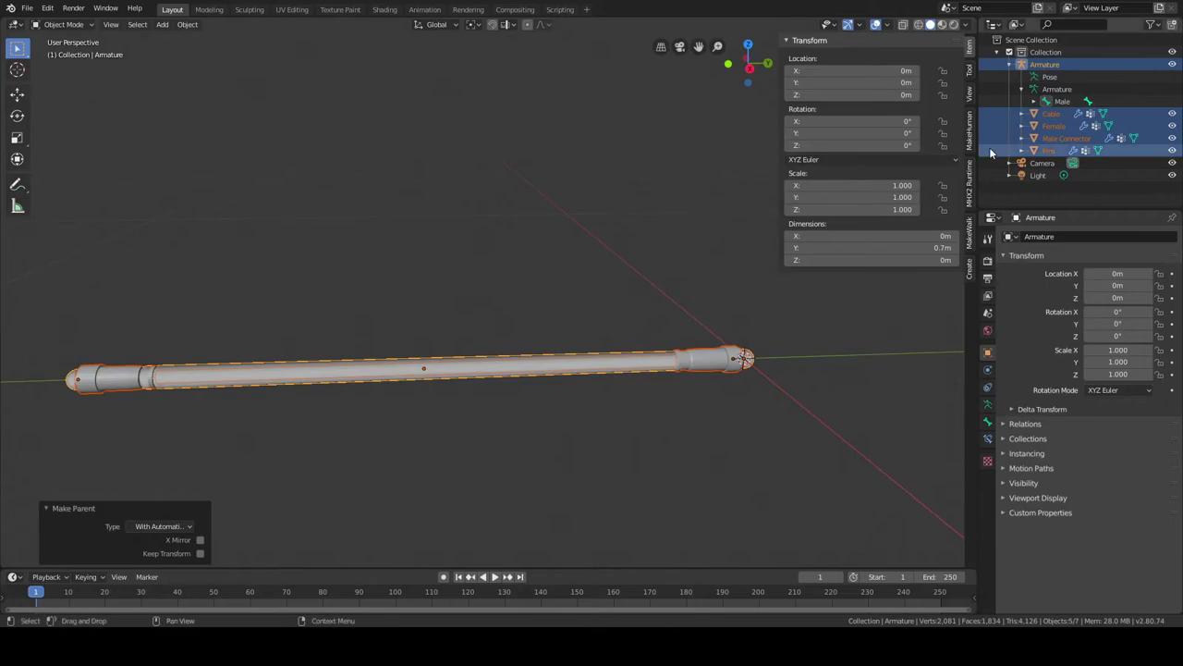
scroll(710, 310, "up", 2)
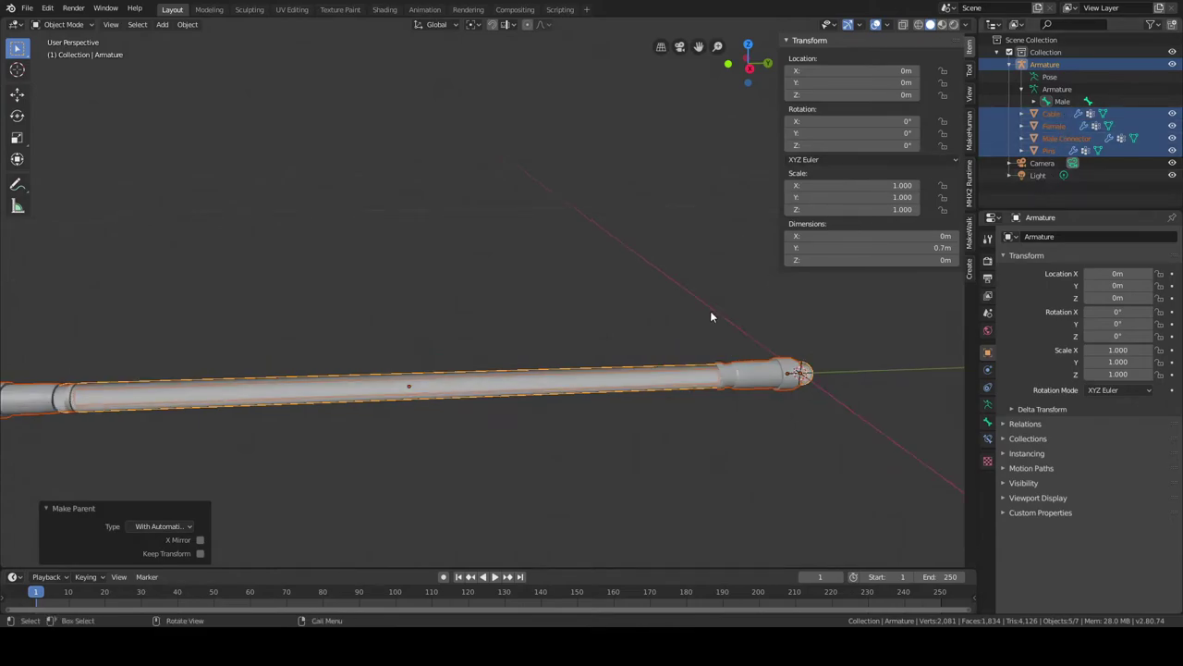
left_click(1049, 139)
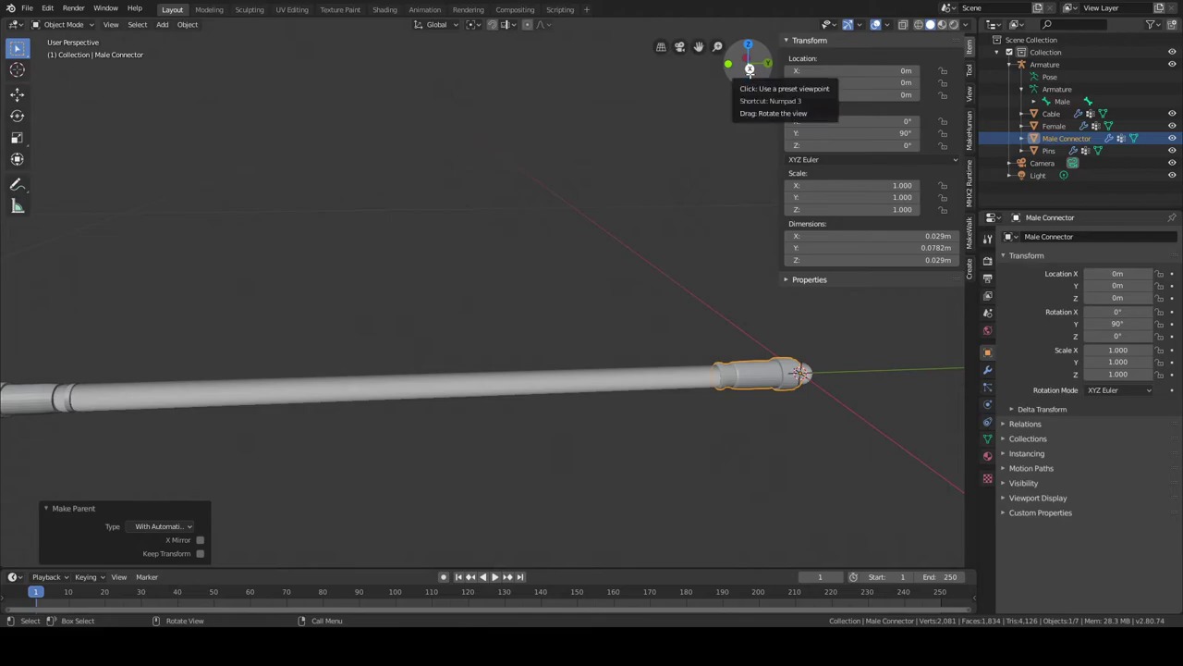
left_click(748, 68)
middle_click_drag(640, 255, 410, 270, "shift")
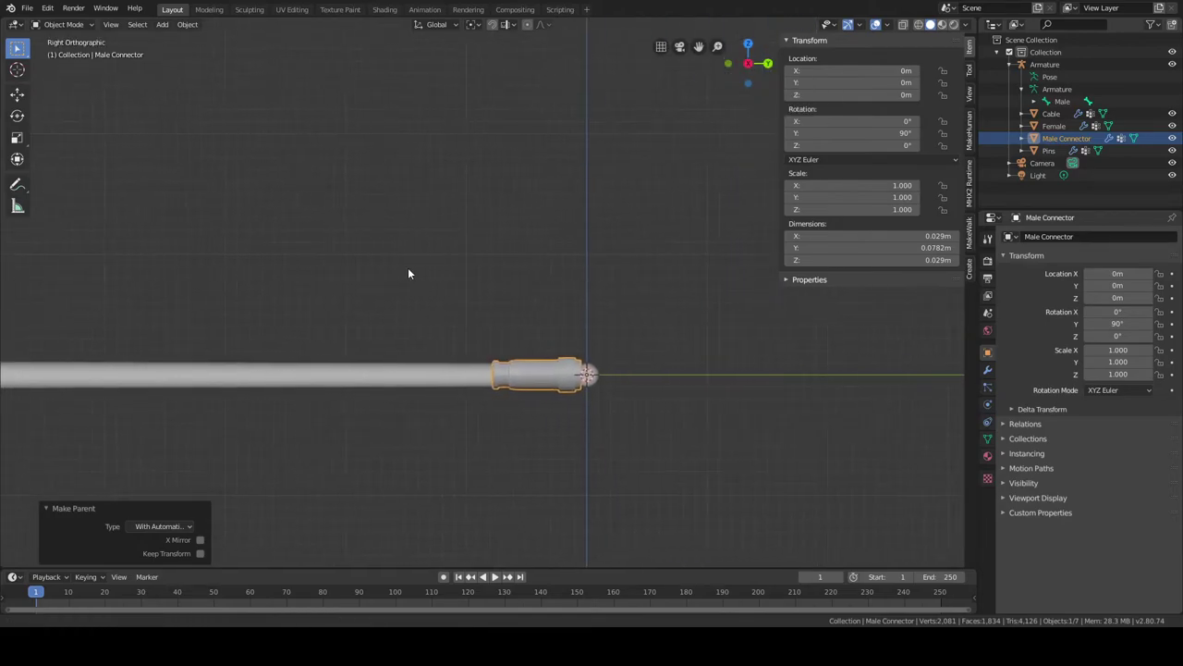
scroll(608, 255, "up", 2)
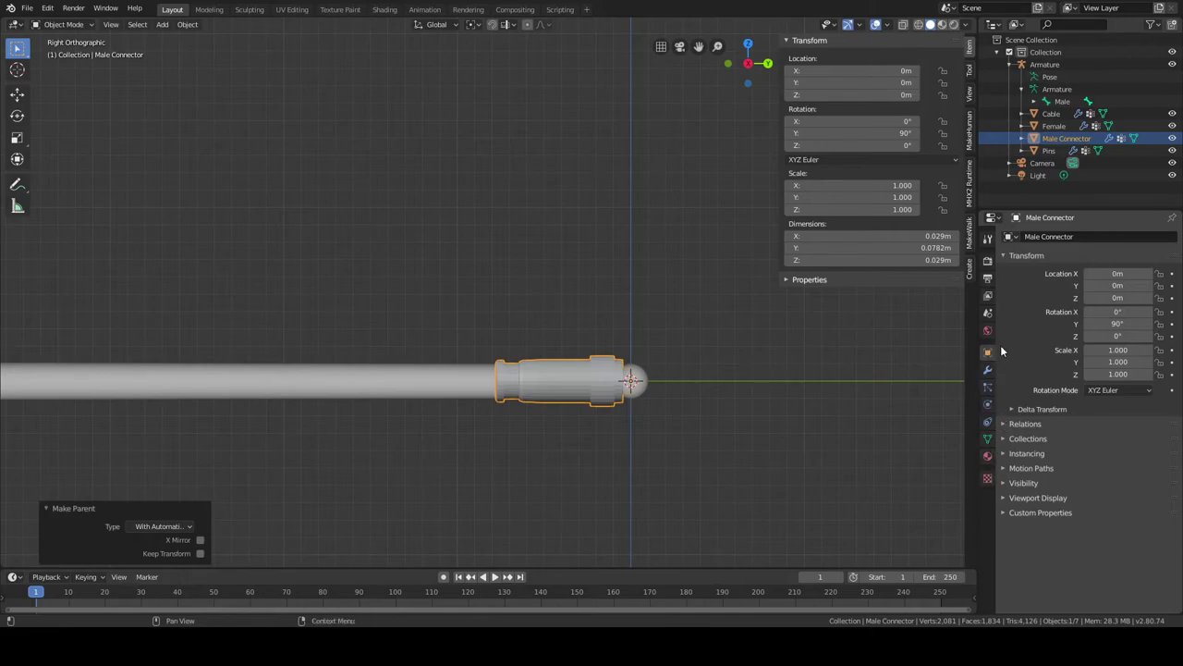
Collapse Transform, check the Armature modifier, and select the Male vertex group in Object Data.
left_click(1002, 256)
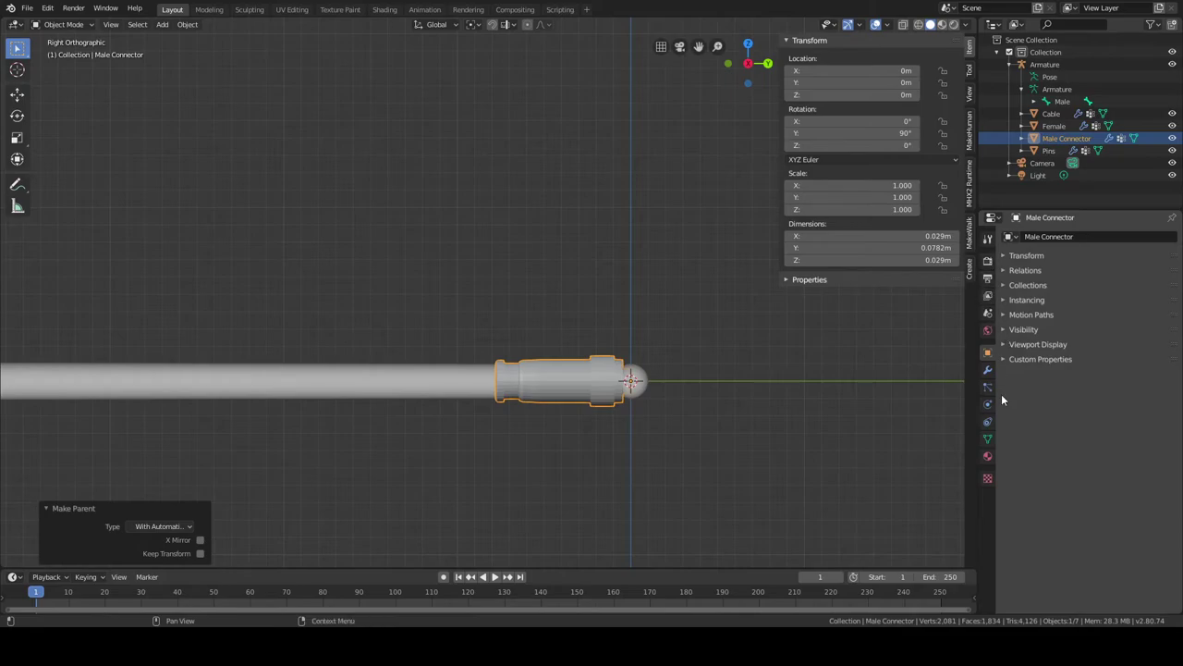
left_click(988, 371)
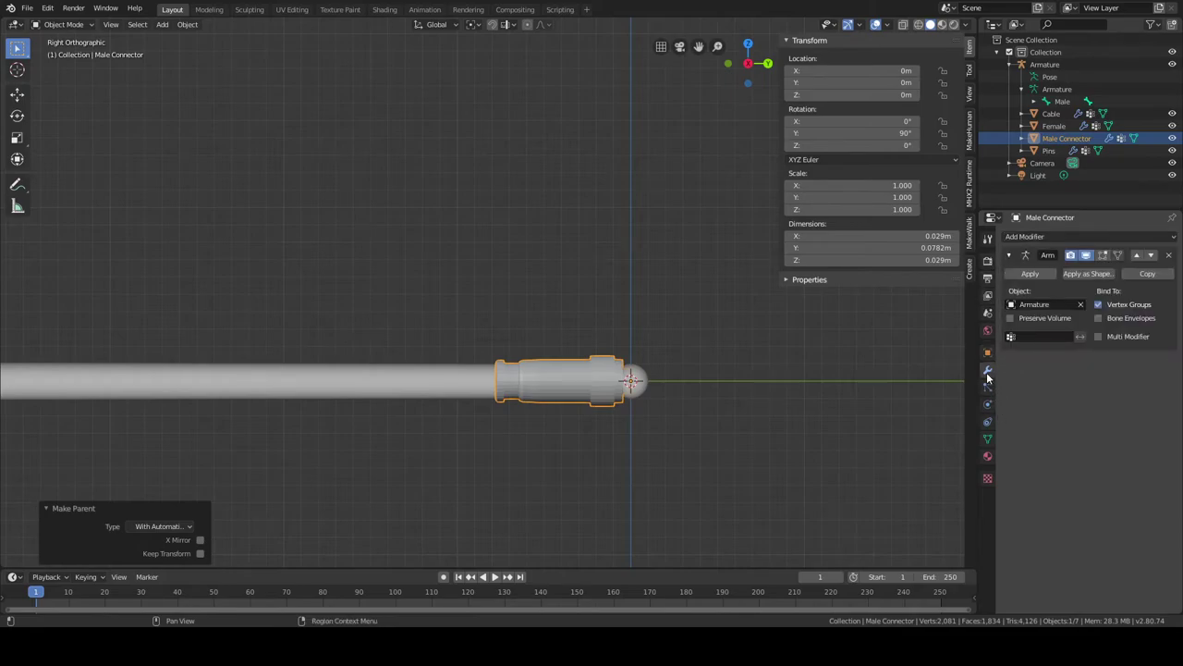
left_click(987, 440)
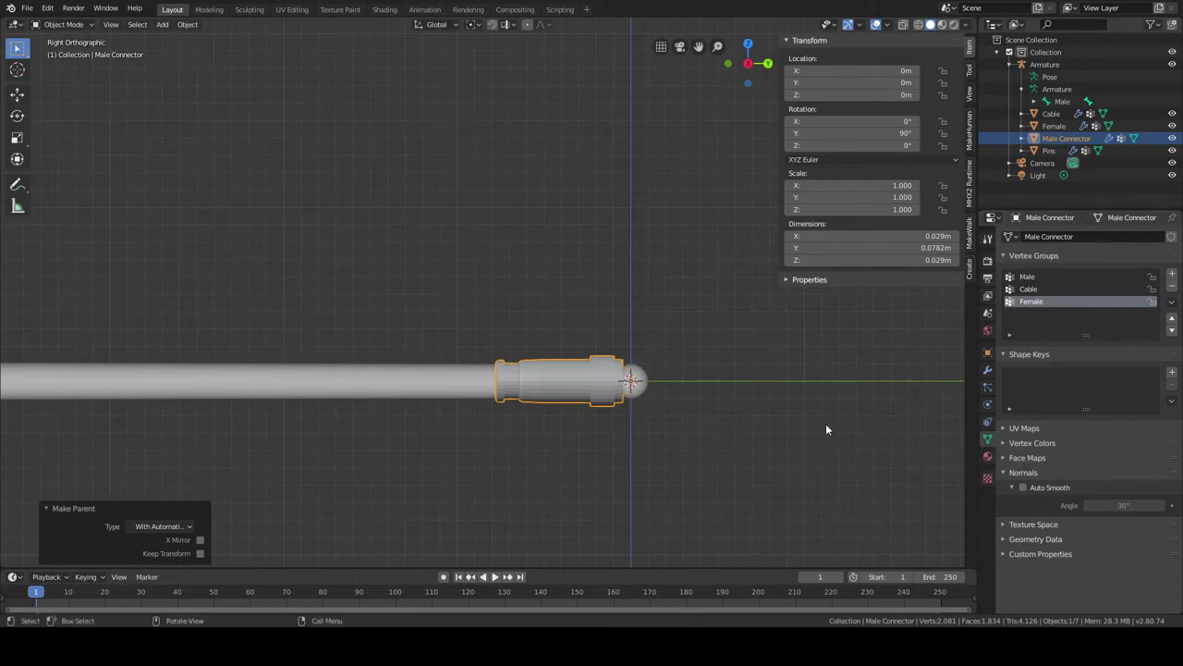
scroll(747, 404, "up", 2)
scroll(747, 404, "down", 3)
scroll(747, 404, "up", 1)
left_click(1028, 277)
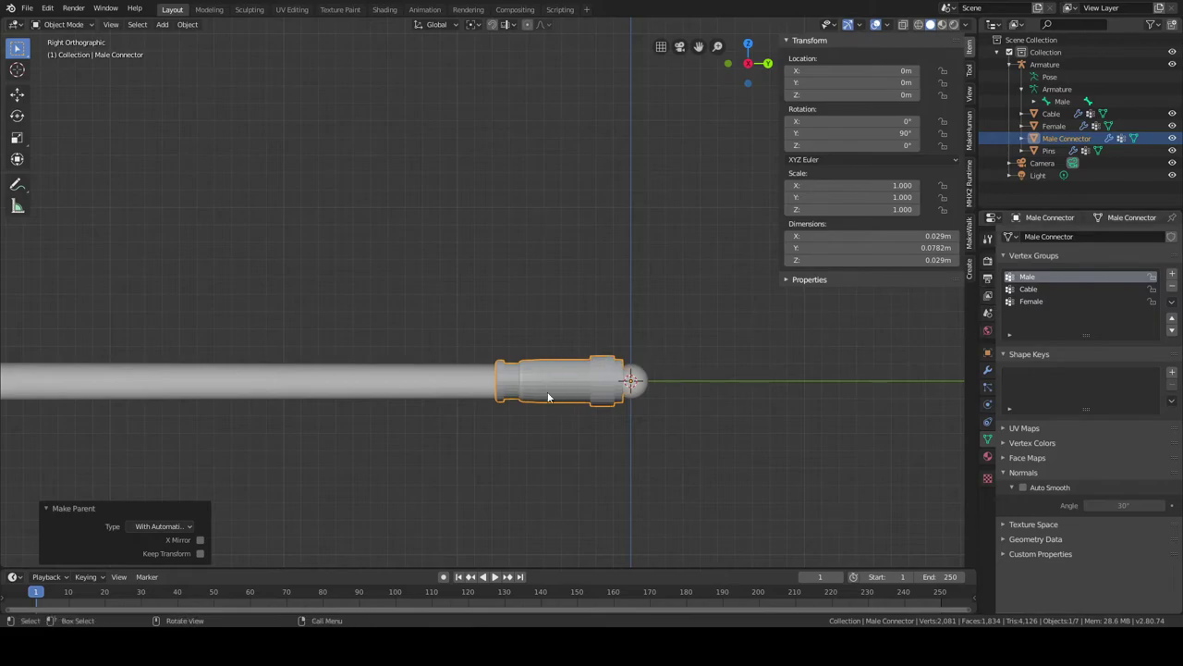
Enter Edit Mode on the Male Connector, select all its vertices and show its vertex groups.
left_click(211, 10)
scroll(728, 256, "up", 1)
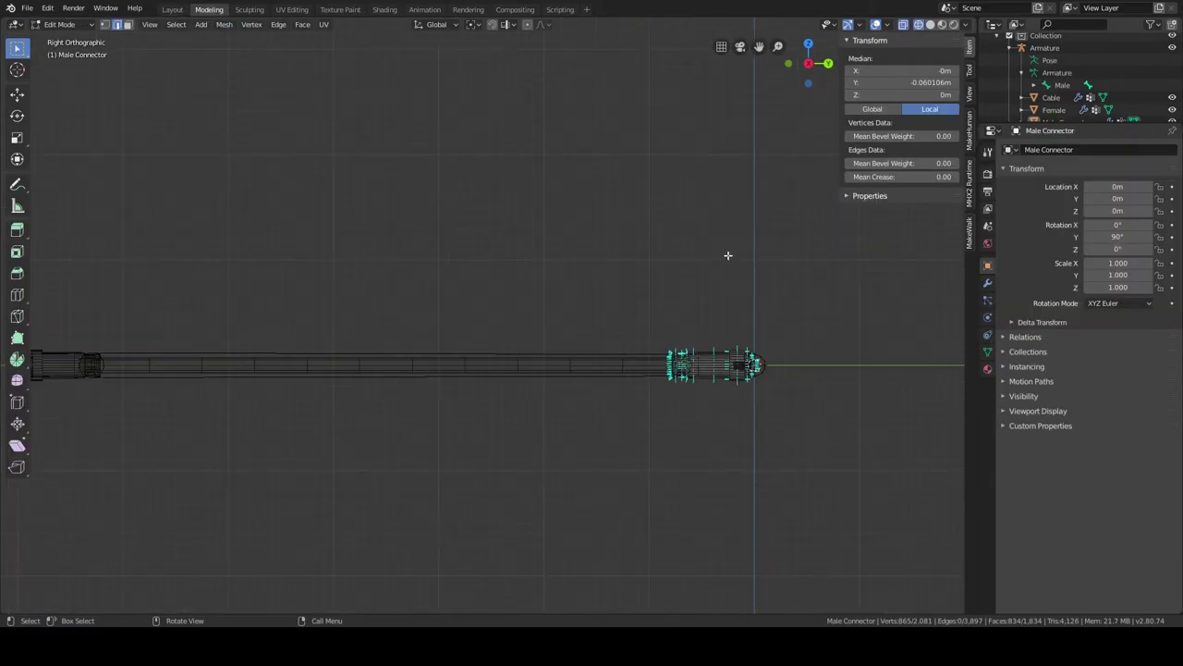
key("a")
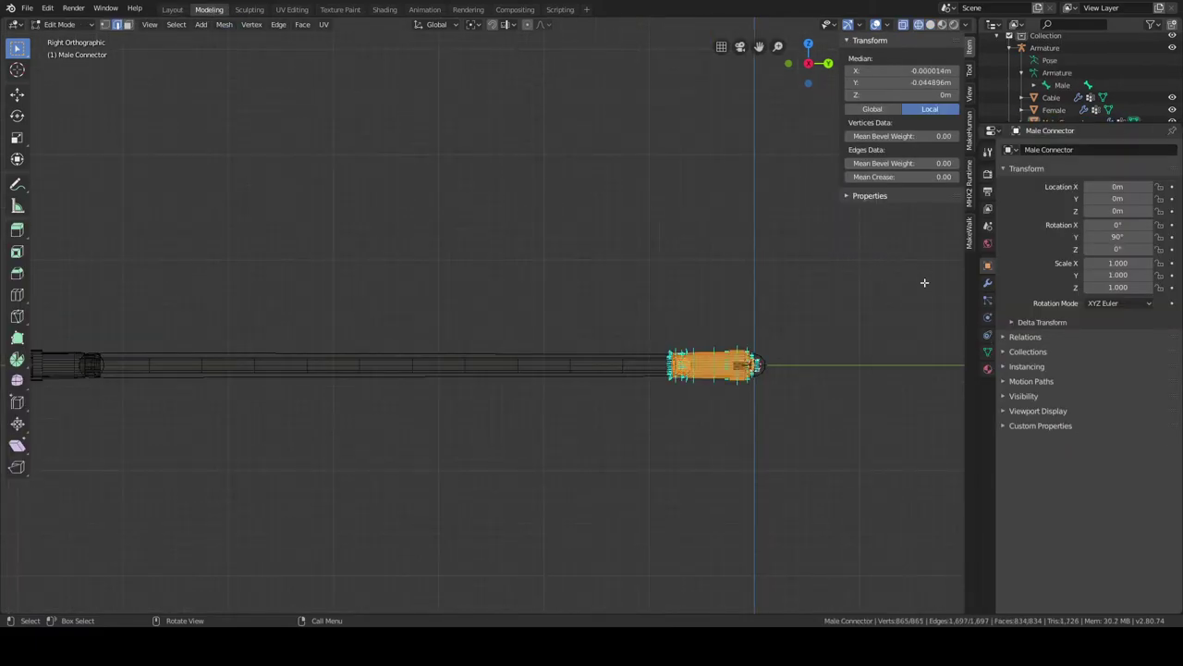
left_click(987, 351)
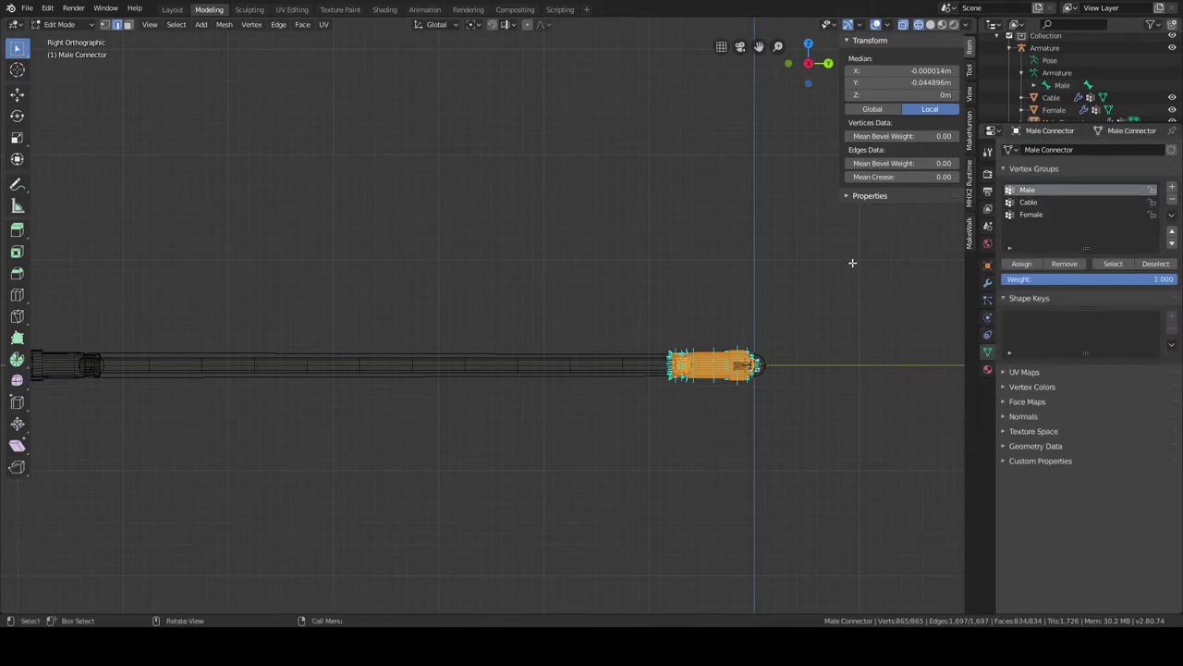
scroll(852, 262, "up", 1)
Assign the selected vertices to the Male group at weight 1.000 and return to Object Mode.
middle_click_drag(852, 263, 602, 263, "shift")
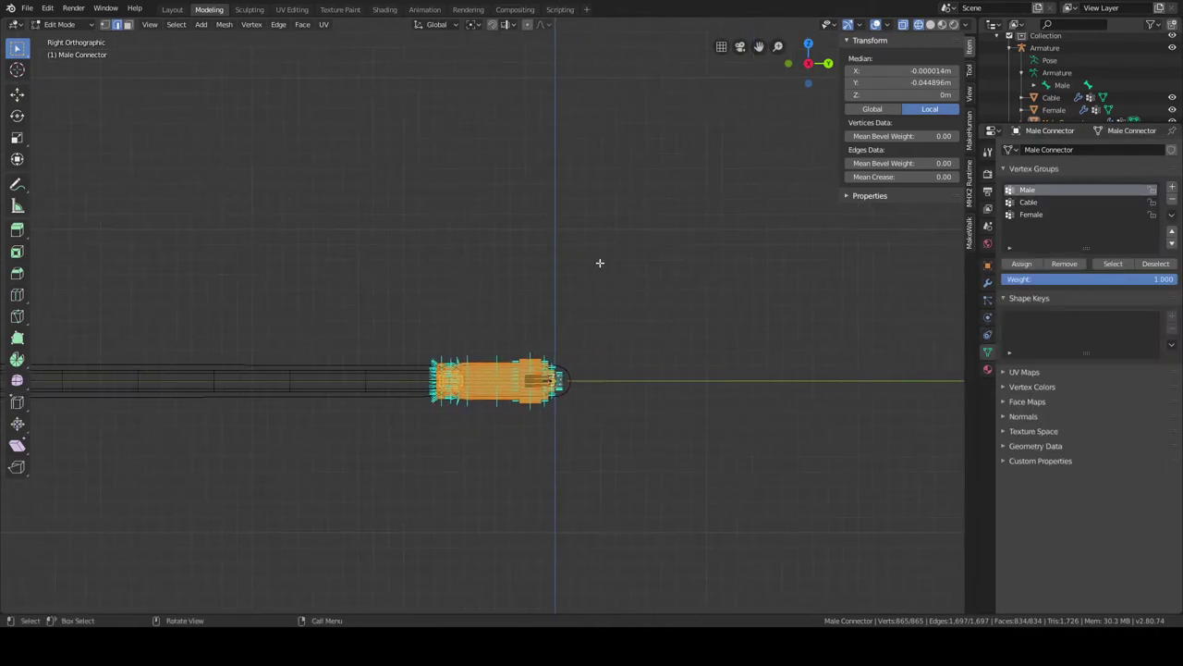
scroll(600, 263, "up", 1)
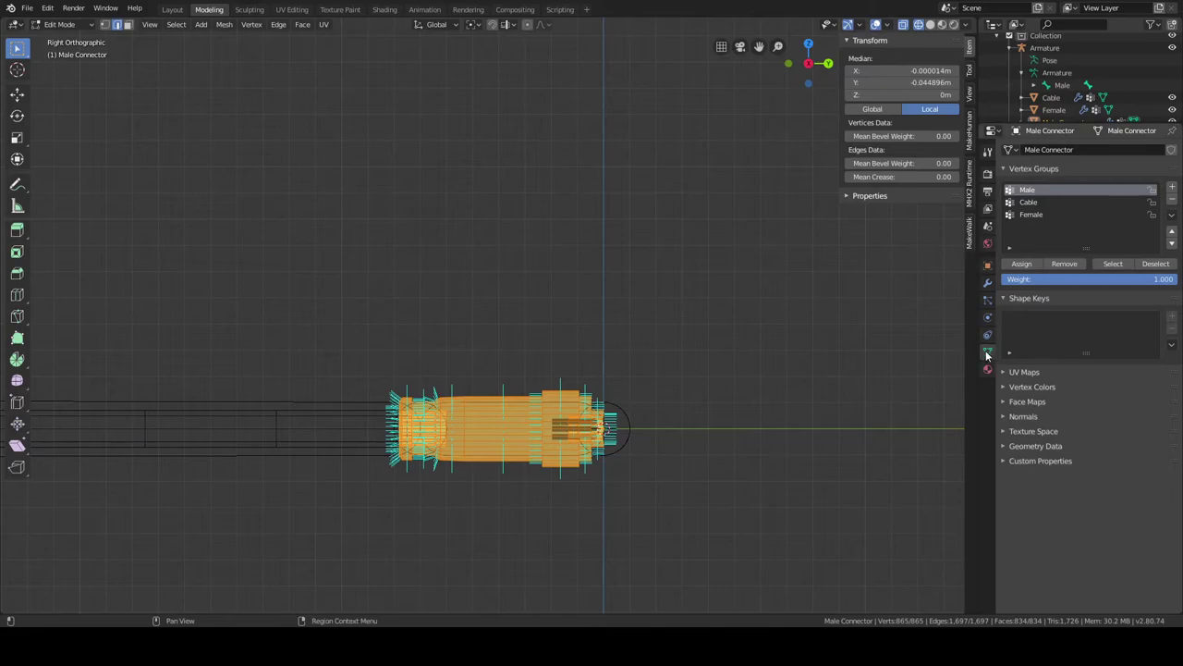
scroll(690, 340, "up", 1)
middle_click_drag(690, 340, 671, 240, "shift")
scroll(672, 256, "up", 1)
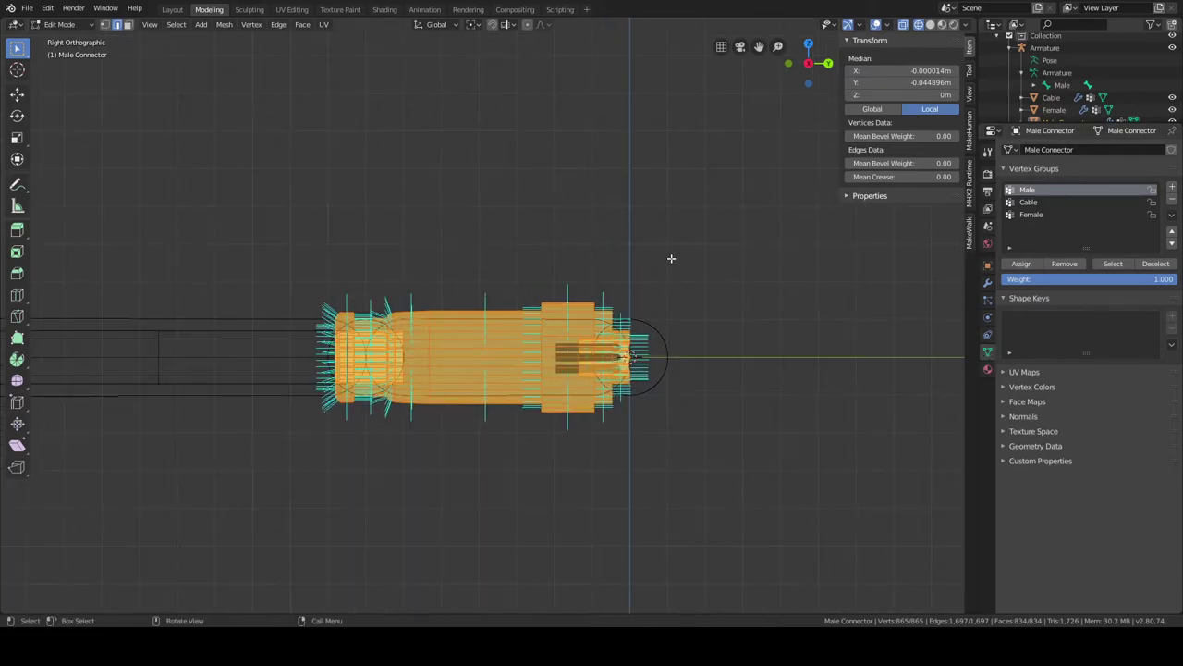
left_click(1020, 268)
scroll(713, 280, "down", 2)
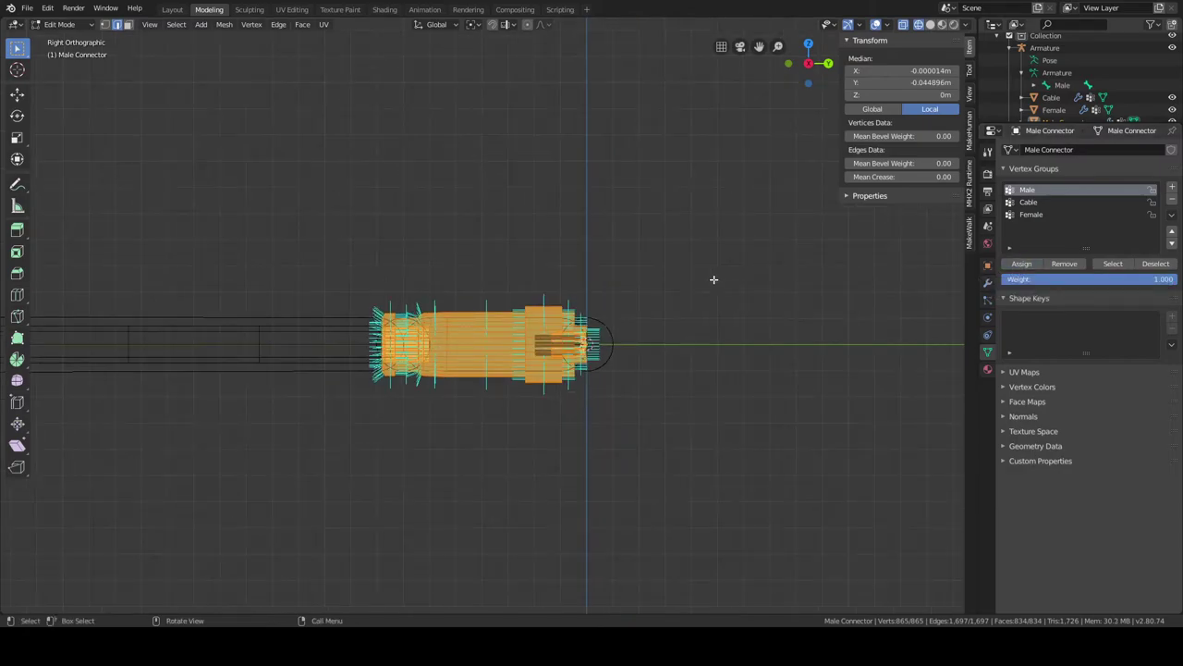
left_click(176, 10)
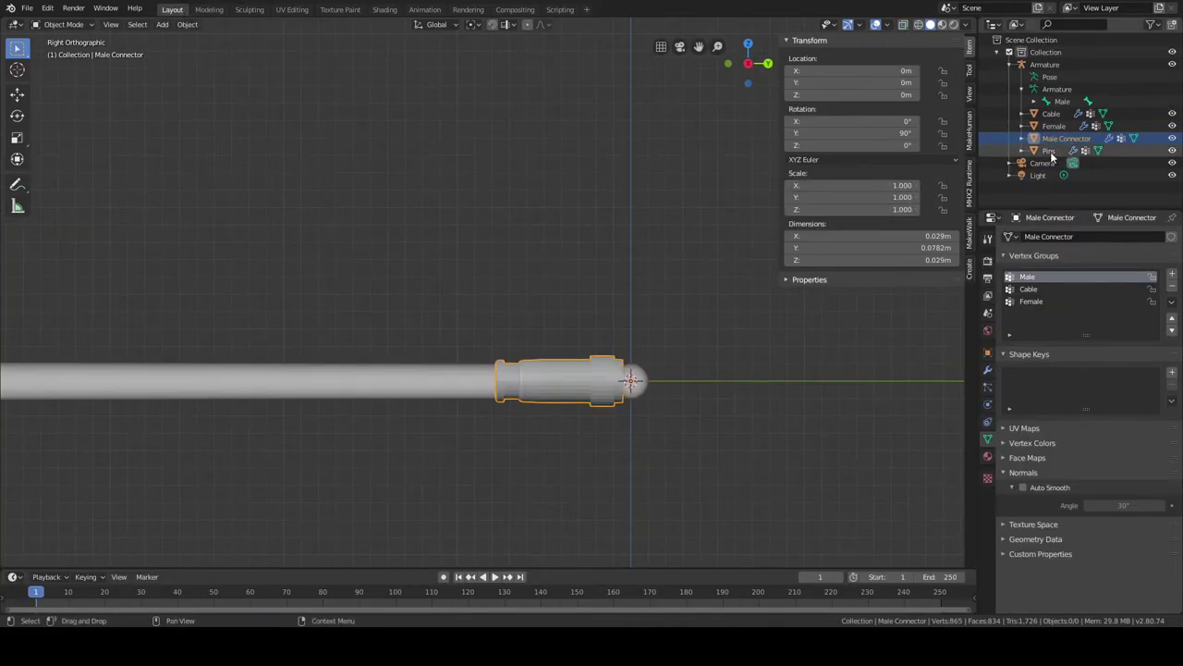
Select the Pins object, enter Edit Mode and select all its vertices in vertex select mode.
left_click(1051, 151)
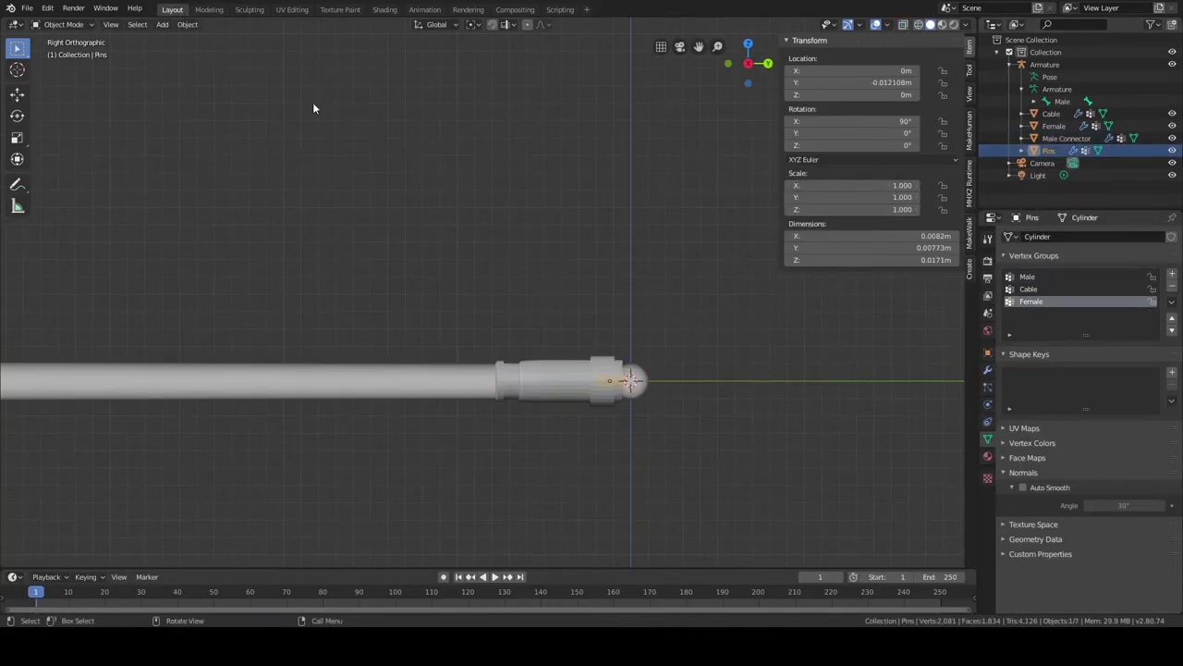
left_click(209, 10)
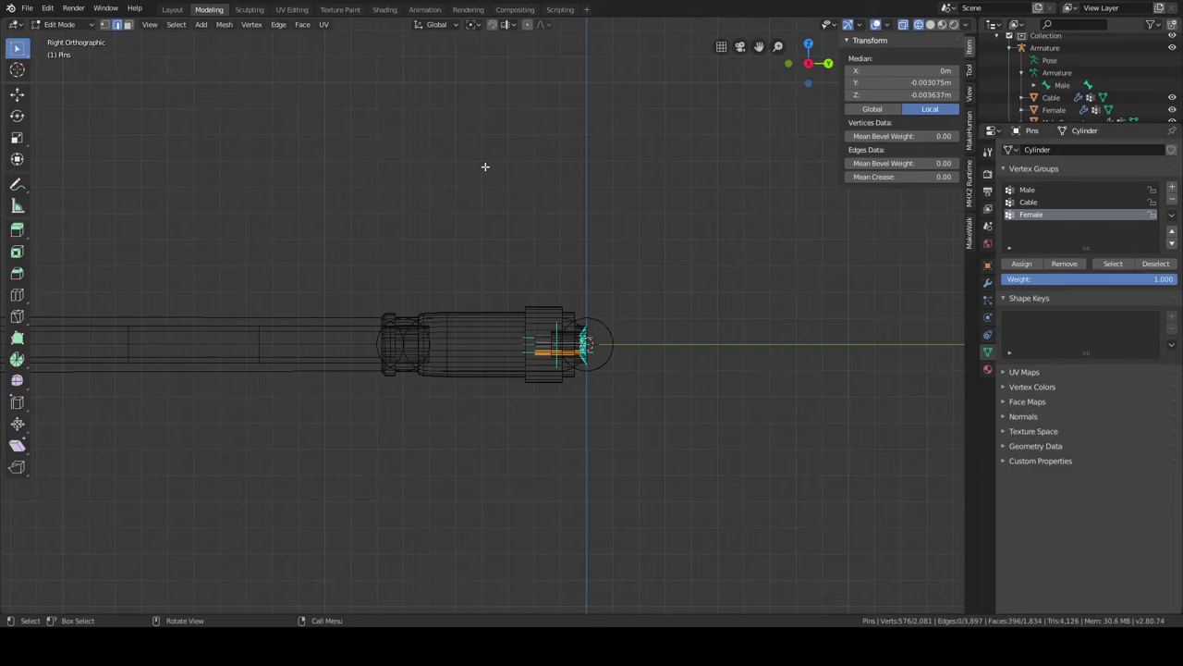
left_click(693, 266)
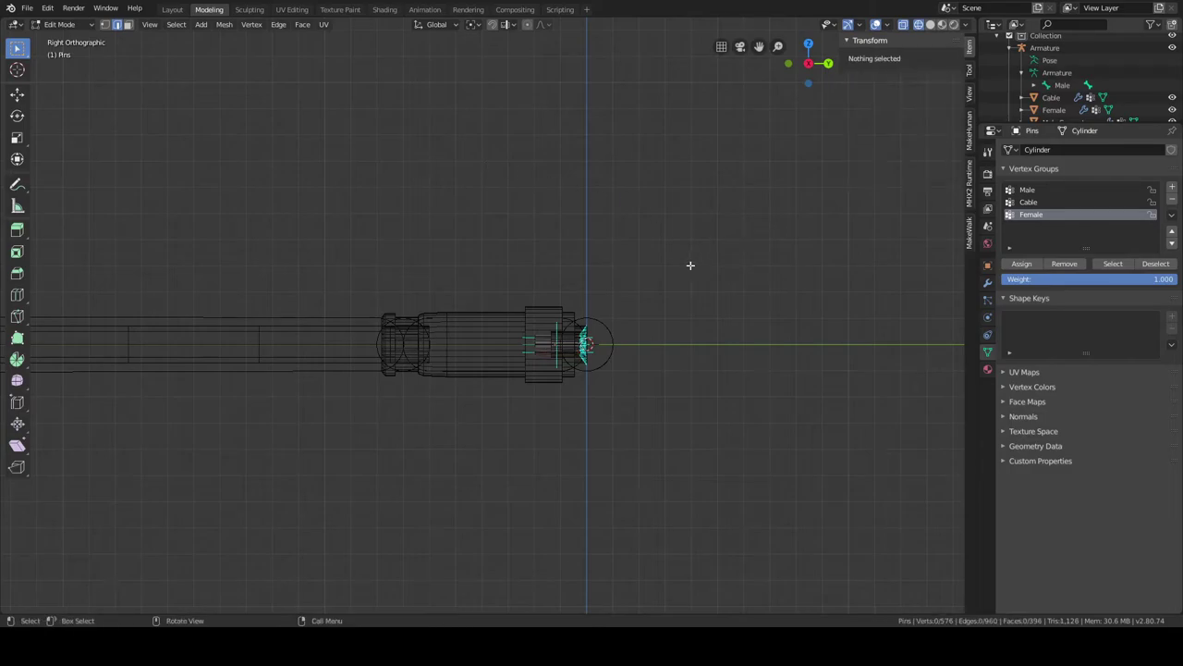
key("a")
scroll(694, 261, "up", 4)
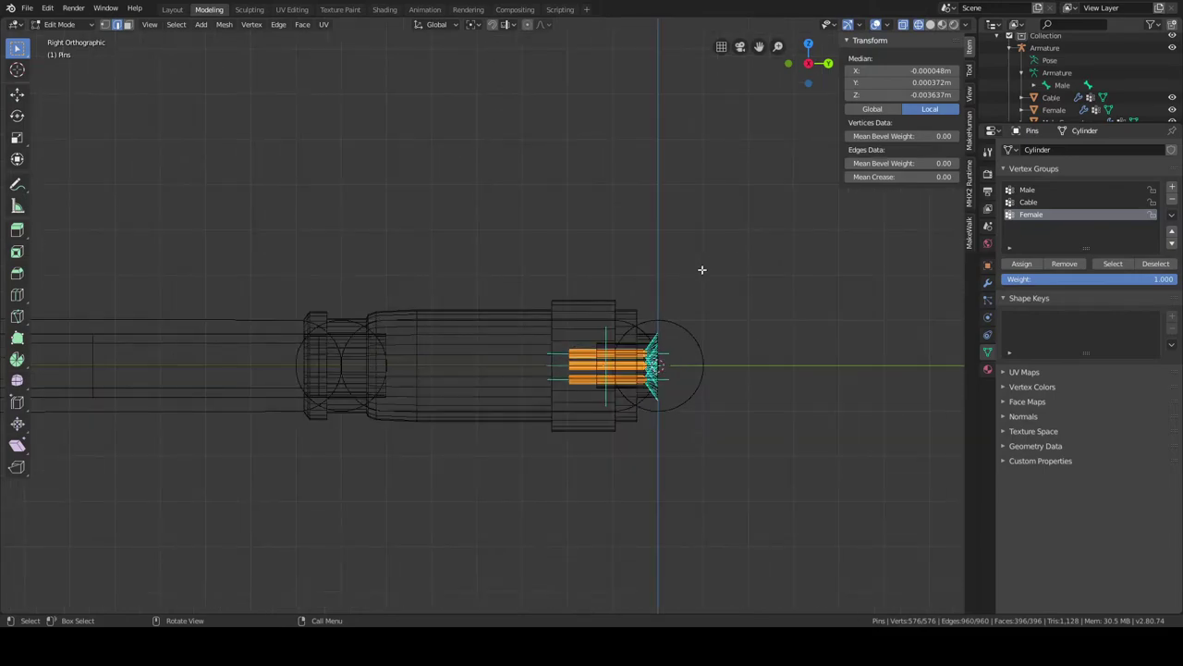
left_click(104, 24)
scroll(674, 197, "up", 2)
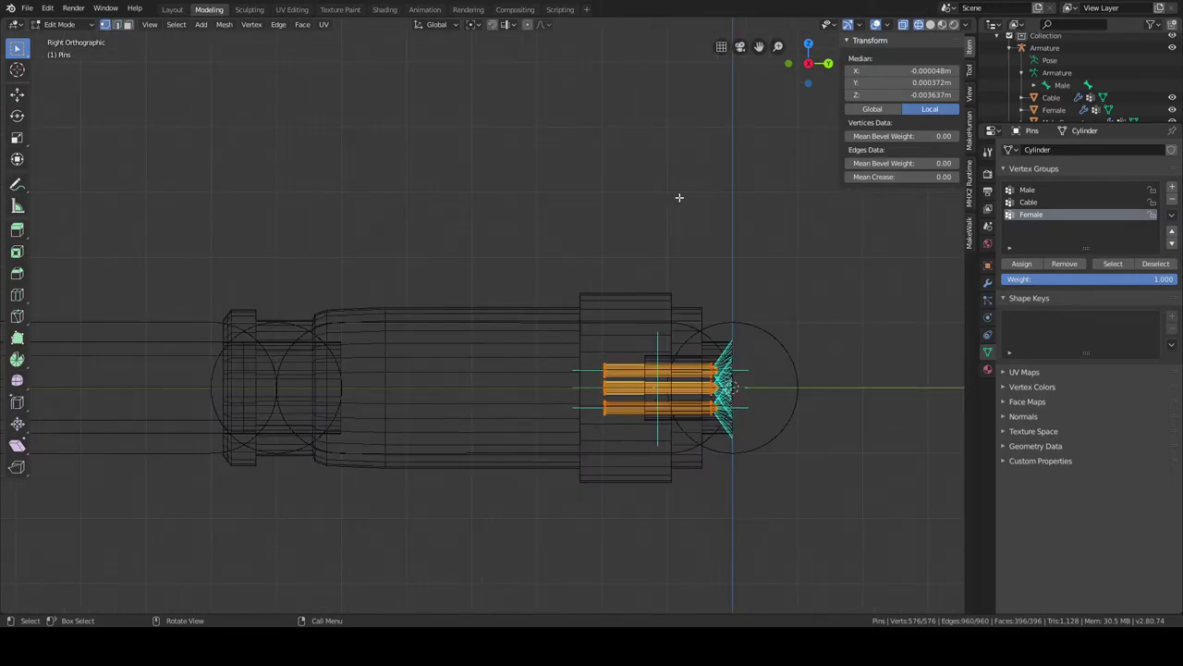
Assign the Pins vertices to the active Male group, return to Object Mode and select Cable.
scroll(675, 197, "down", 2)
scroll(832, 240, "up", 1)
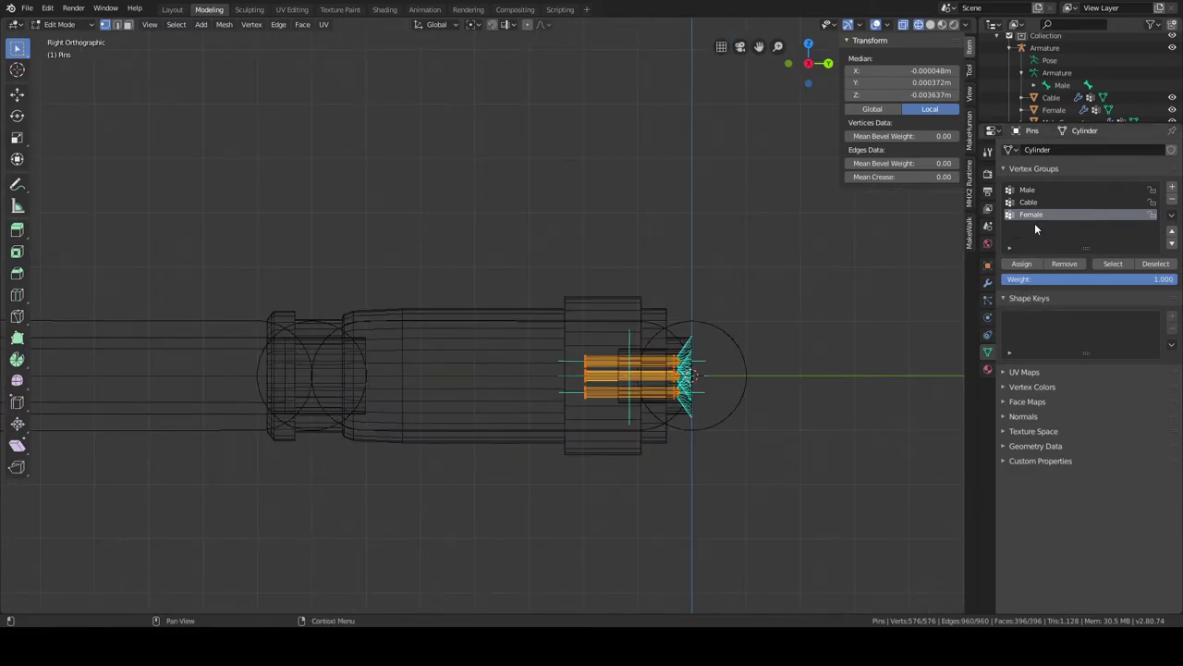
left_click(1031, 191)
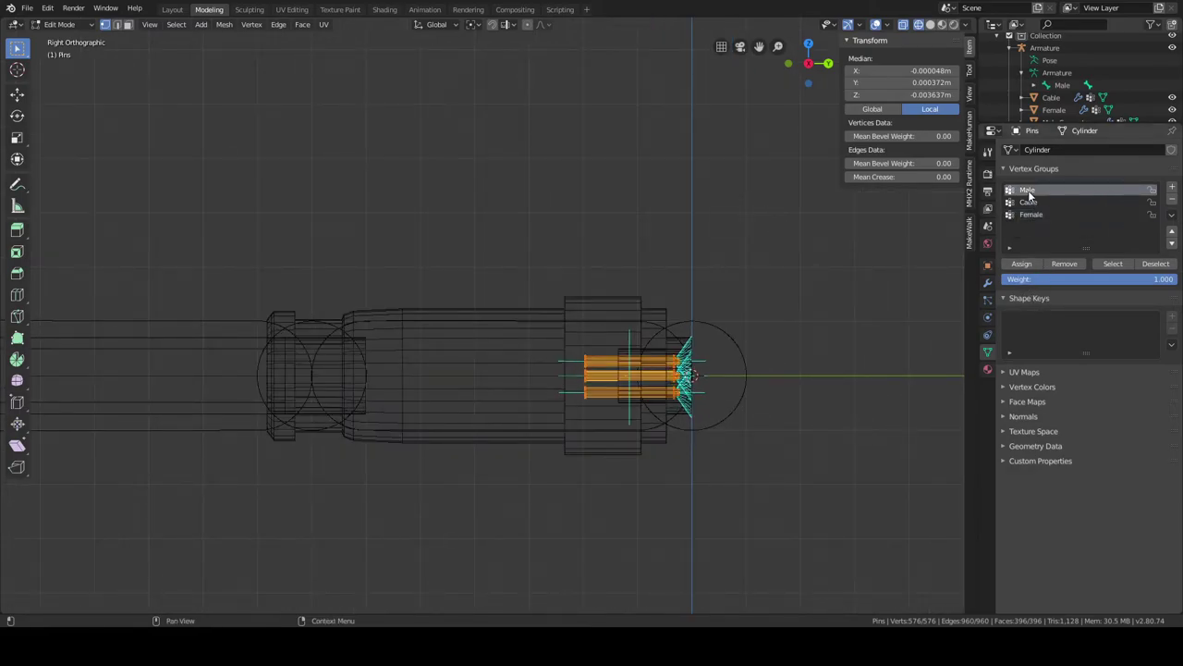
left_click(1022, 264)
scroll(834, 293, "down", 3)
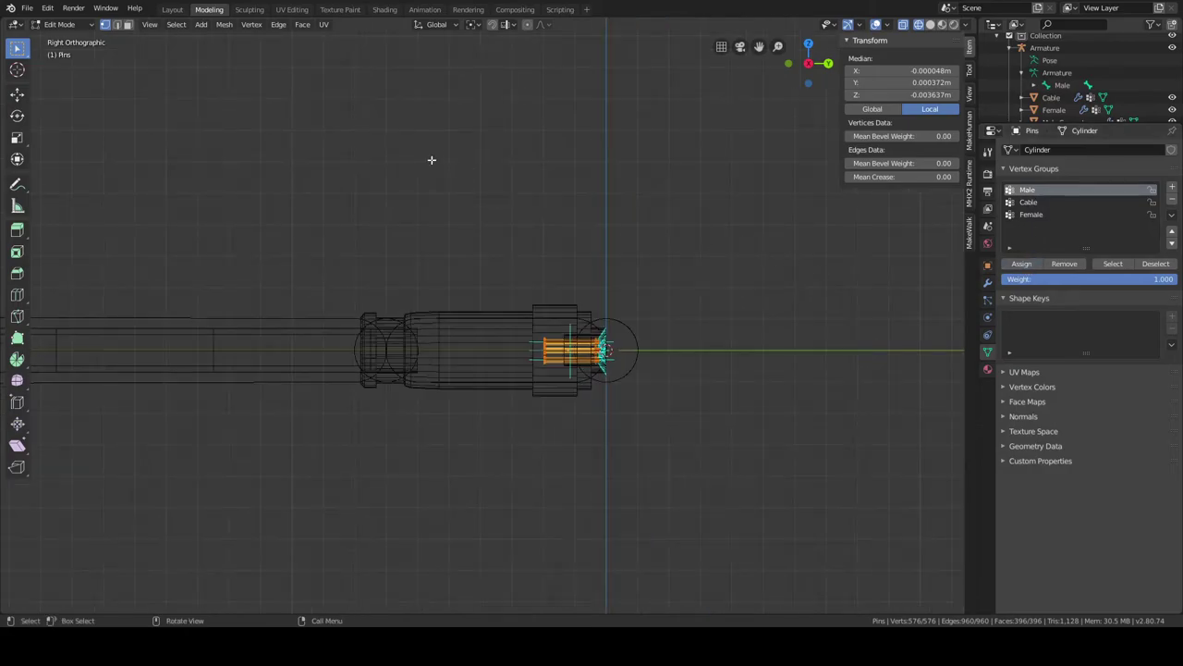
left_click(172, 9)
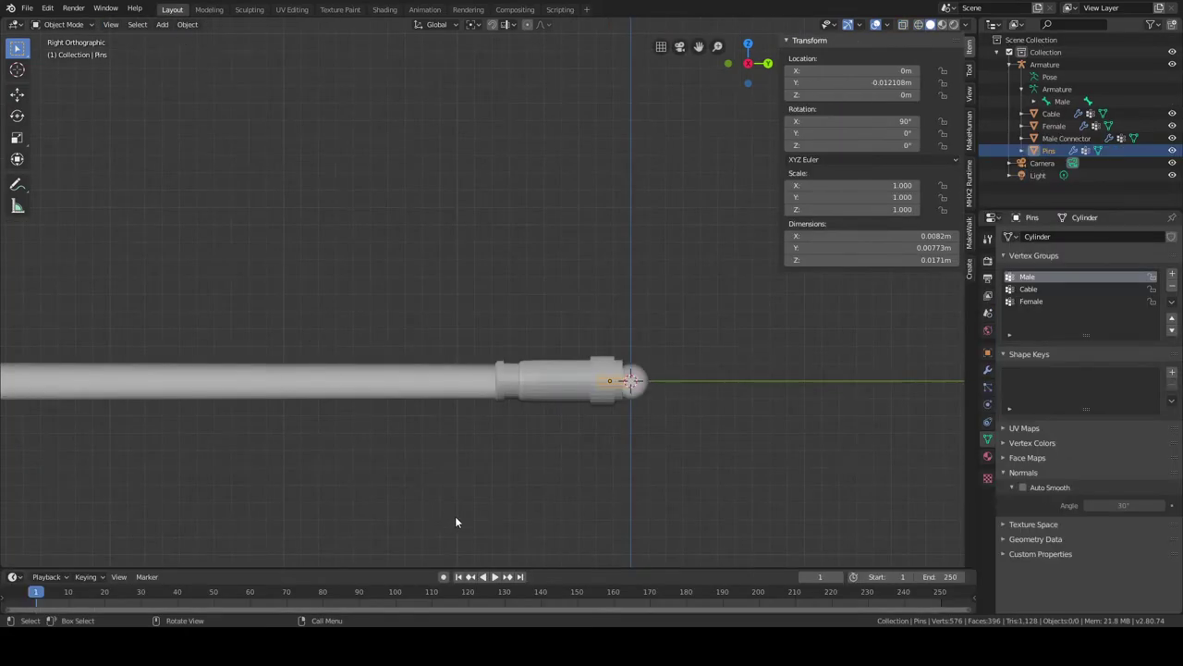
left_click(1050, 115)
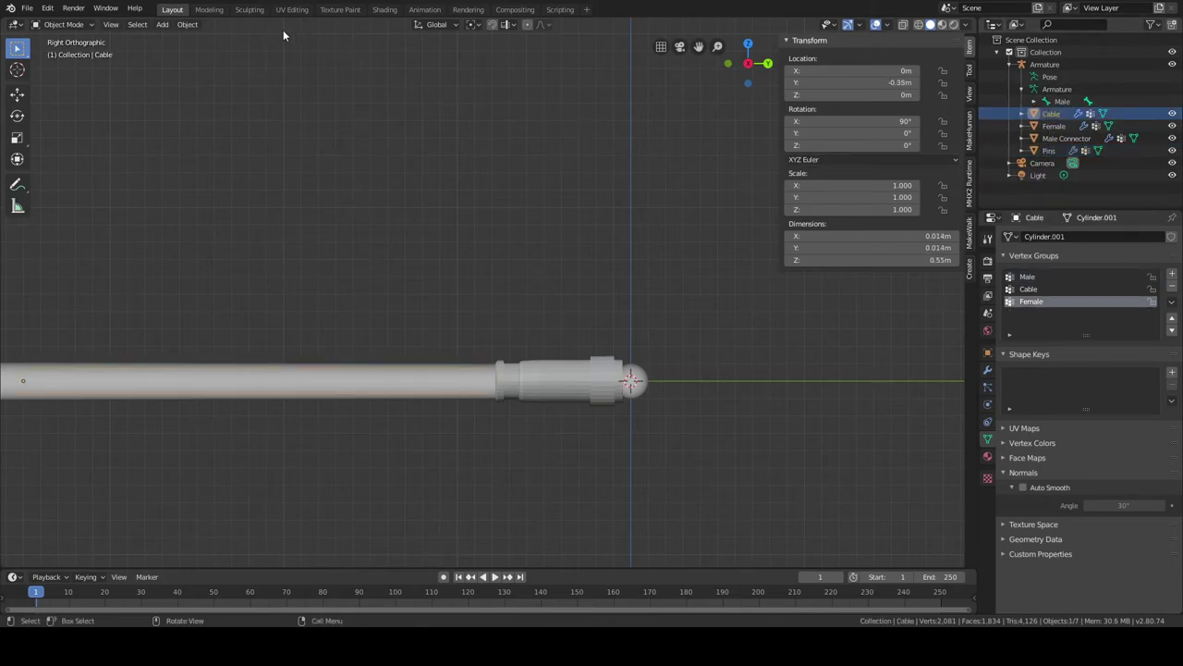
Hide unselected geometry, assign the selected cable vertices to the Cable group, and return to Layout.
left_click(218, 9)
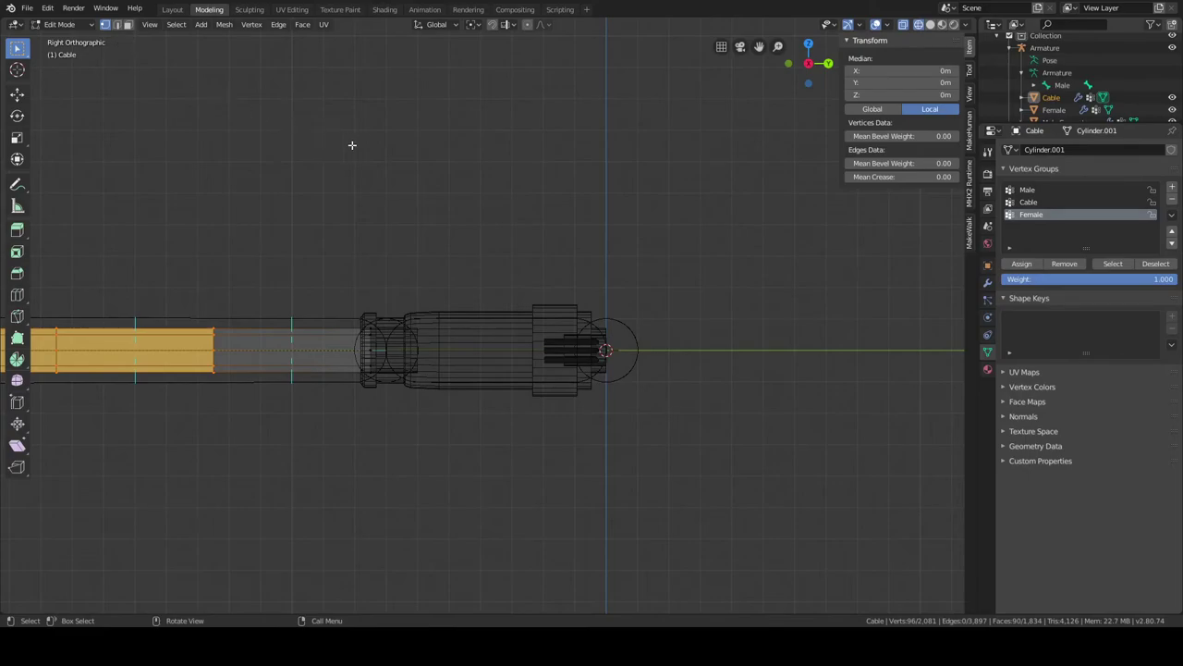
scroll(342, 143, "down", 8)
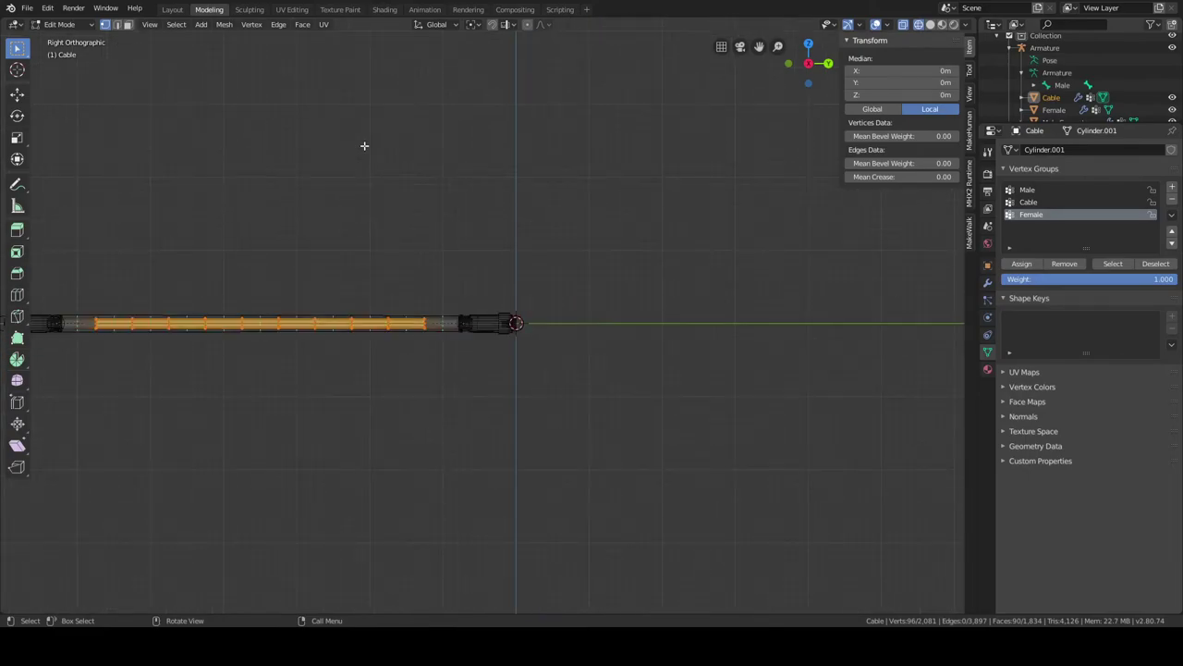
key("shift+h")
scroll(491, 143, "up", 3)
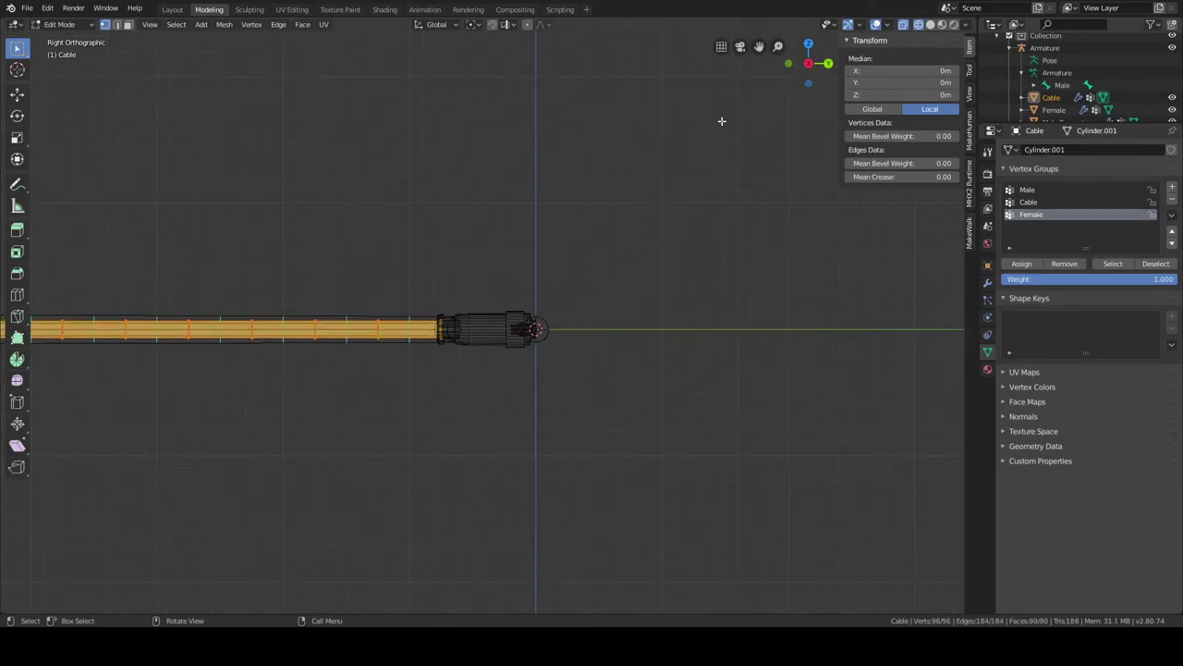
left_click(1028, 203)
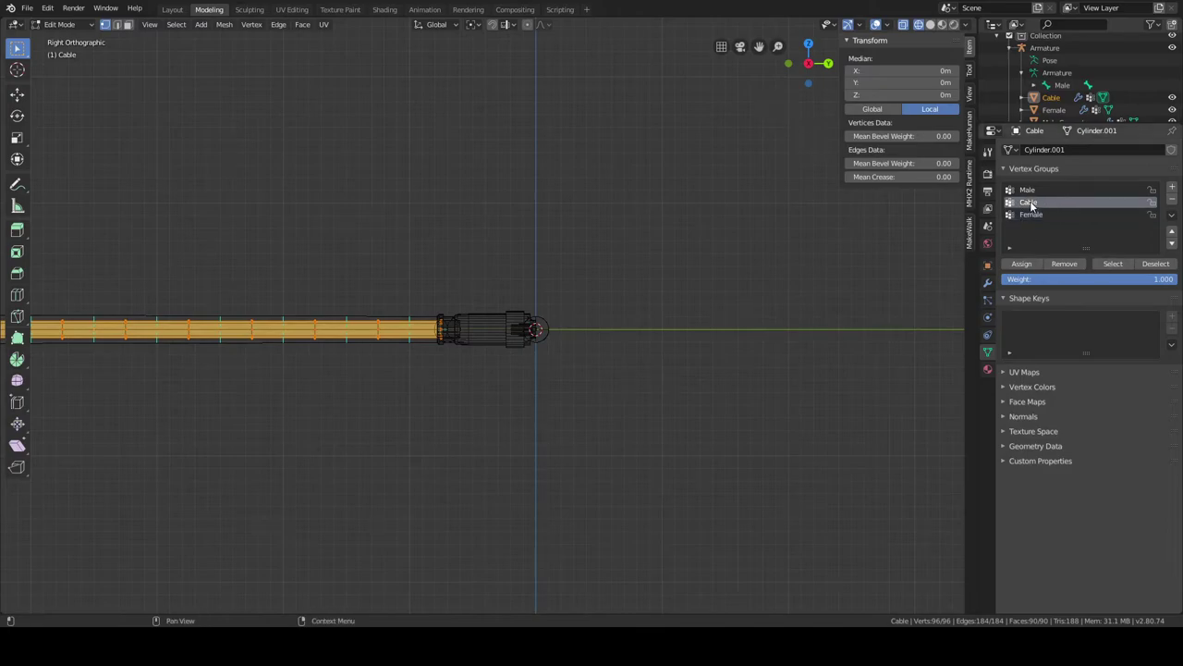
left_click(1022, 265)
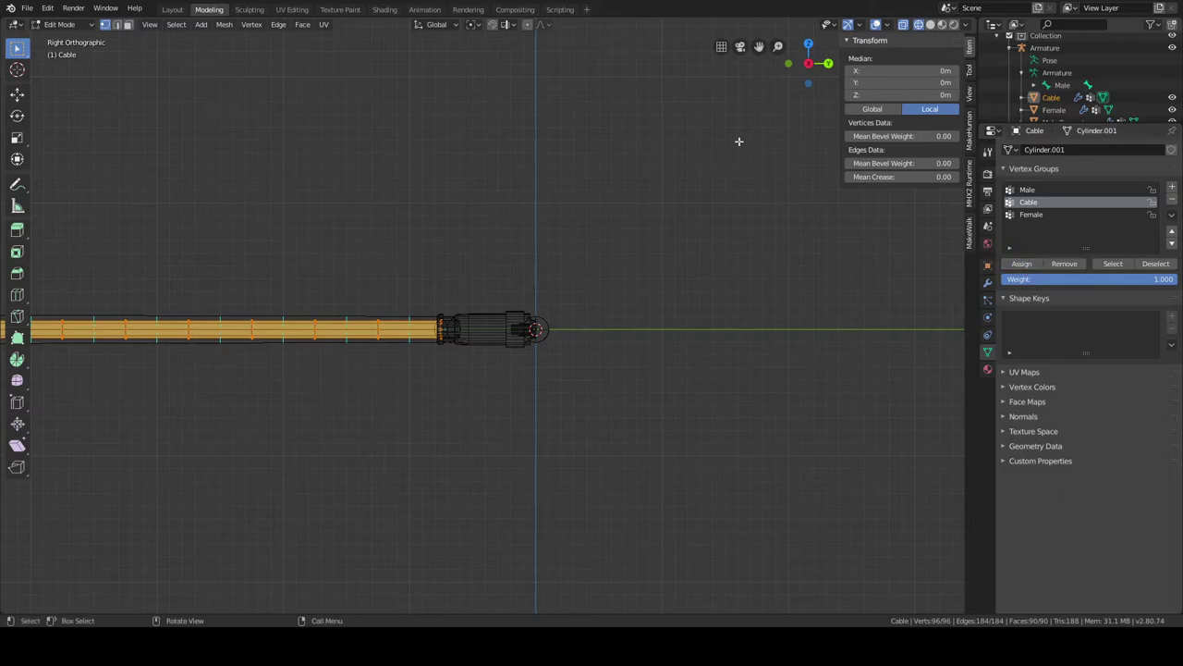
left_click(174, 11)
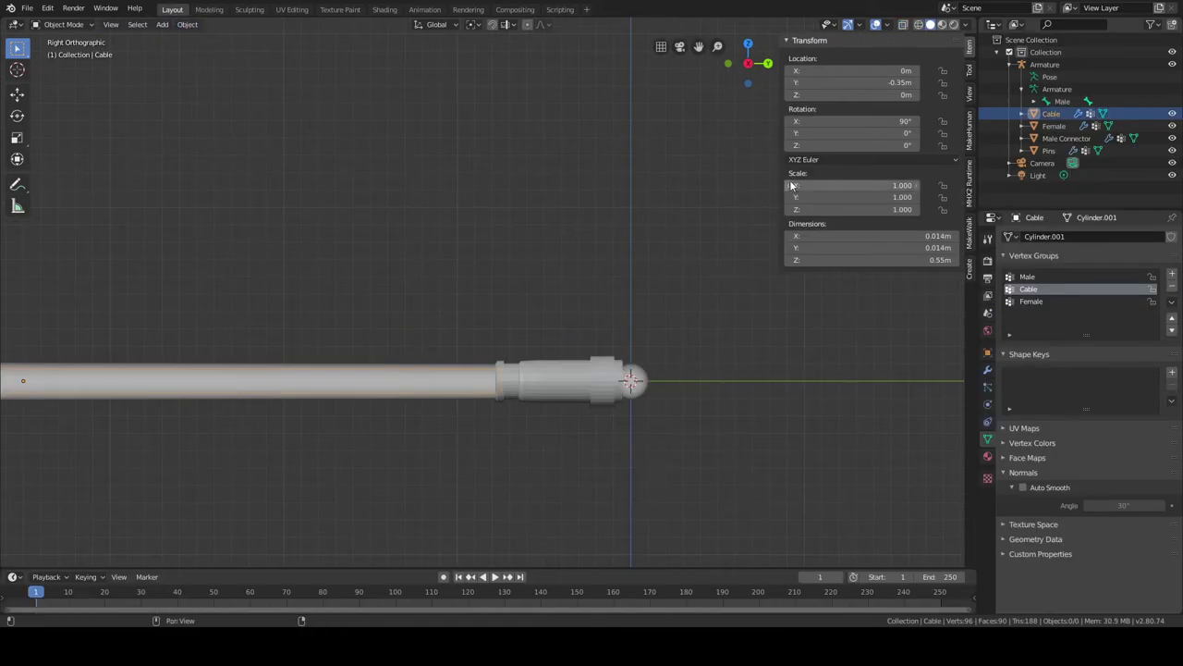
scroll(619, 183, "down", 3)
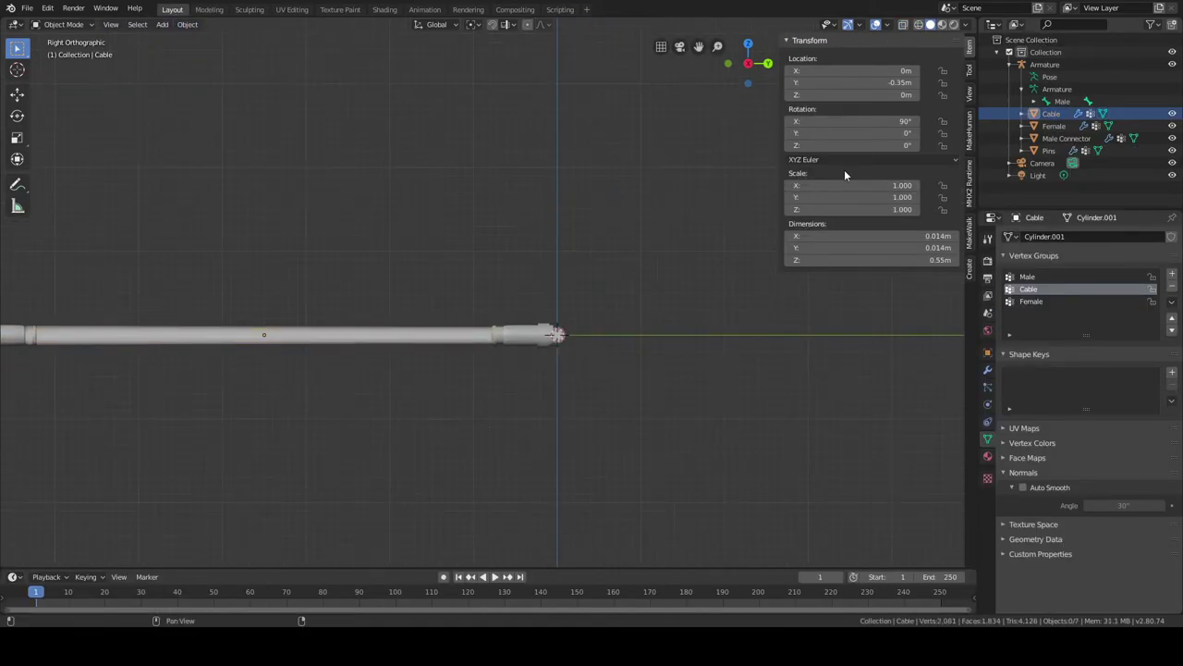
Select and frame the Female connector, make Female its active vertex group in Edit Mode, then exit.
left_click(1046, 129)
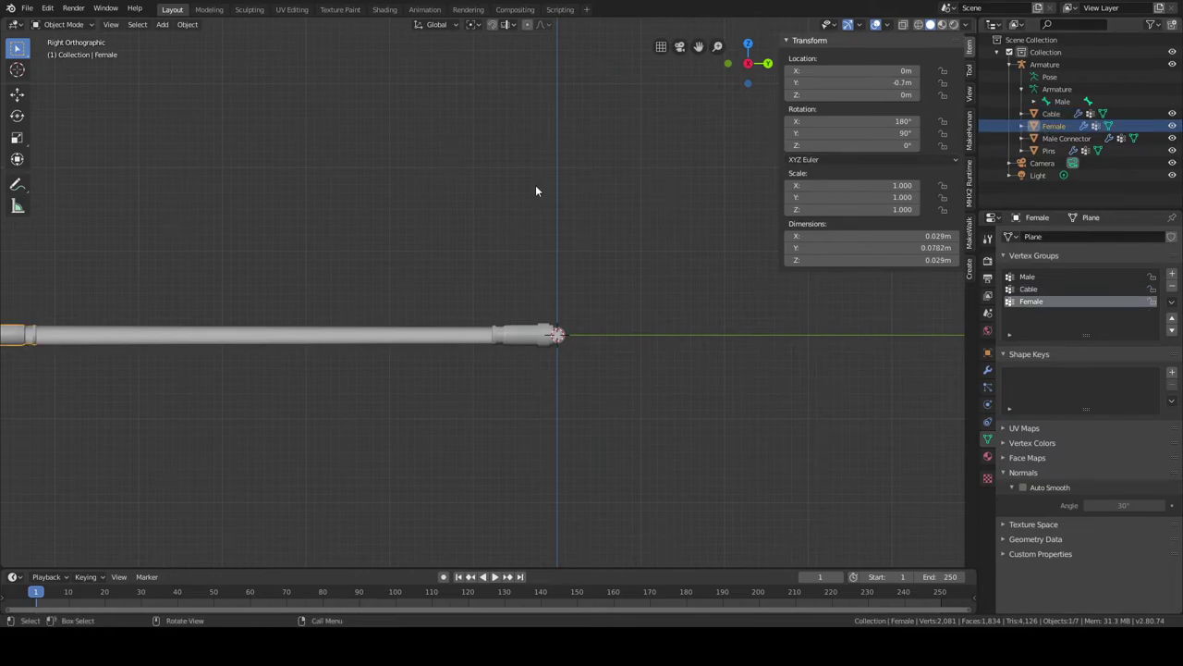
key("KP_Decimal")
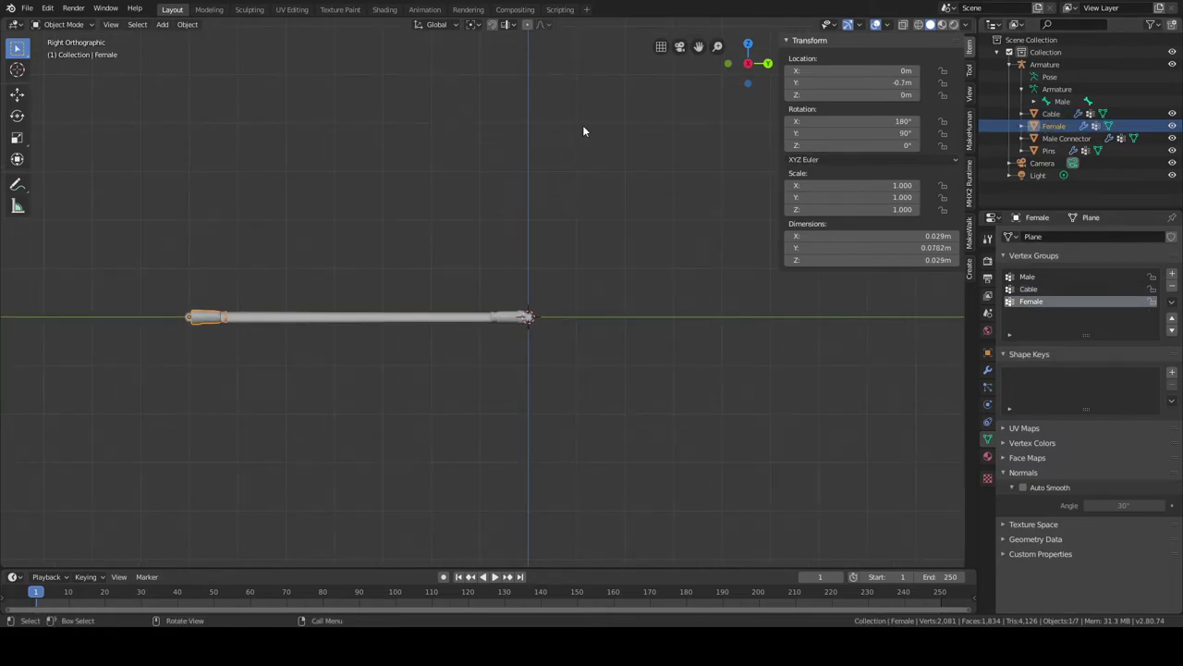
left_click(209, 10)
middle_click_drag(441, 188, 705, 190, "shift")
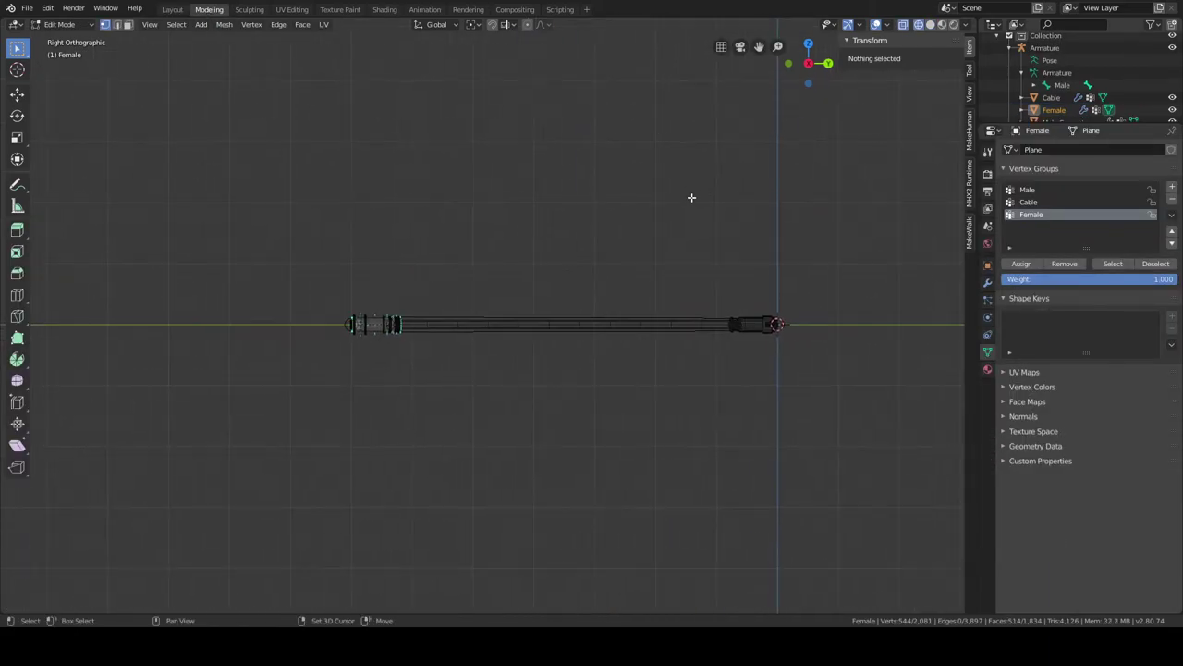
scroll(527, 211, "up", 5)
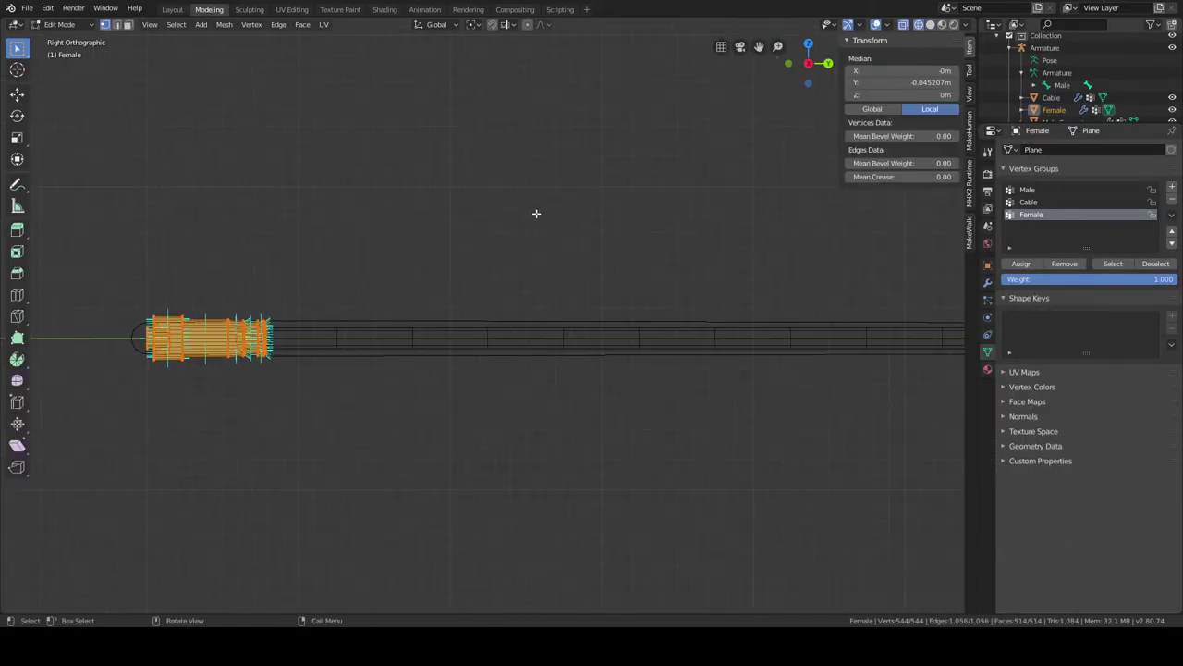
left_click(1032, 213)
left_click(172, 10)
scroll(555, 222, "down", 3)
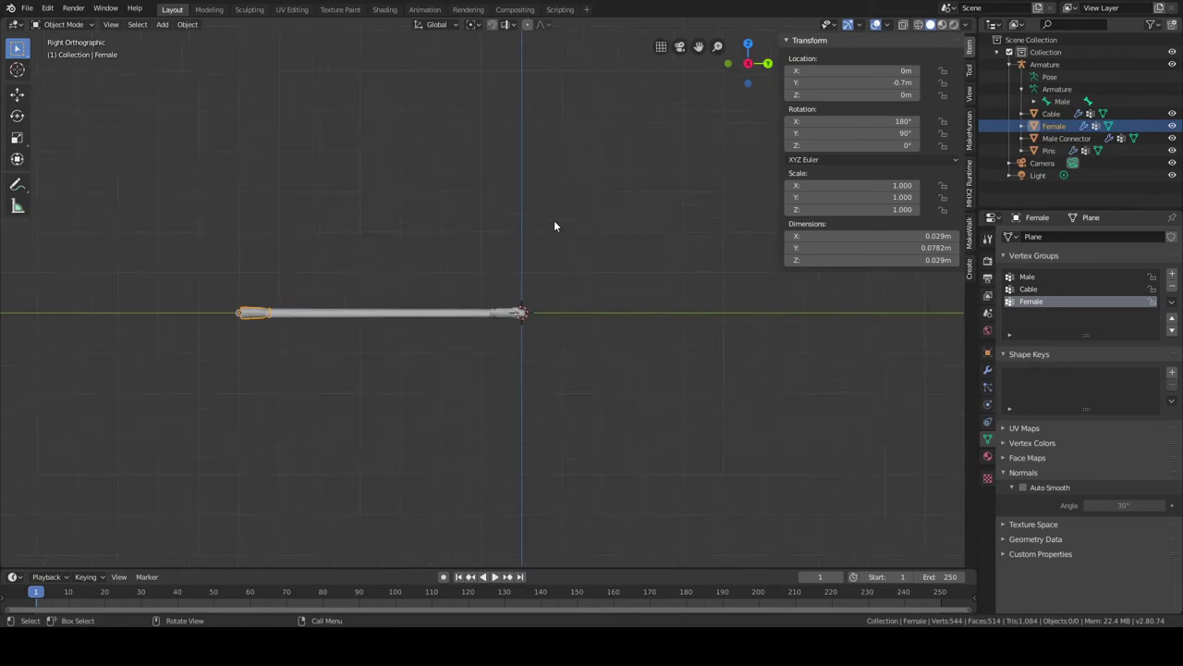
Select the Armature, go to Modeling, and switch it to Pose Mode from the mode menu.
left_click(1029, 65)
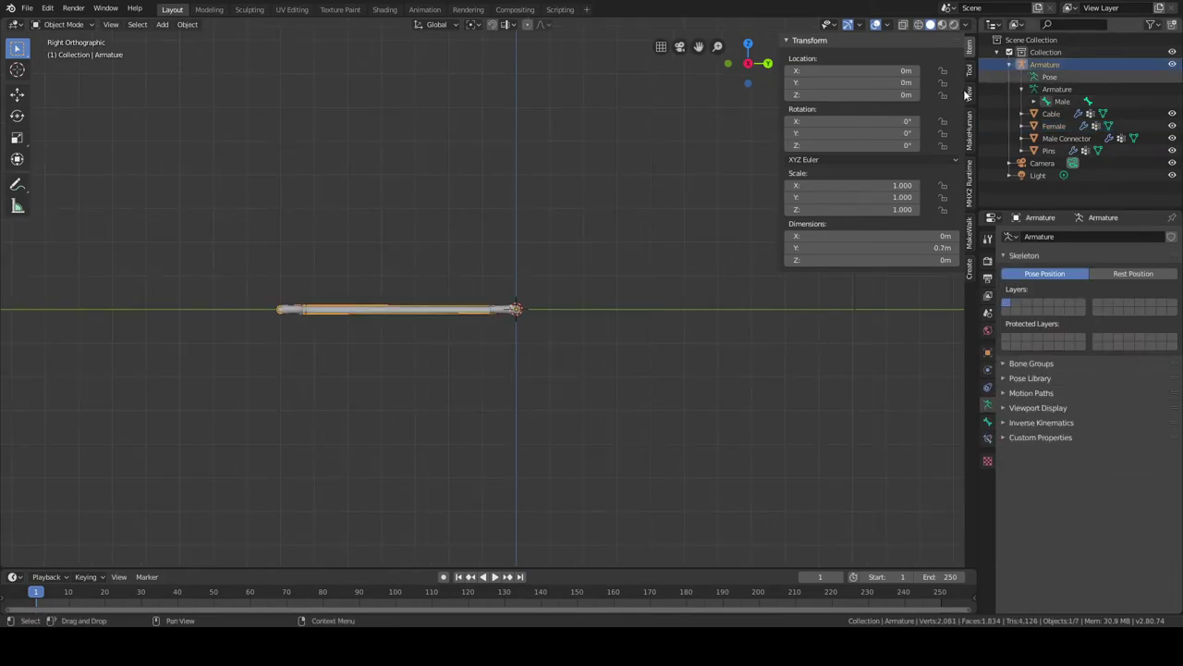
left_click(208, 10)
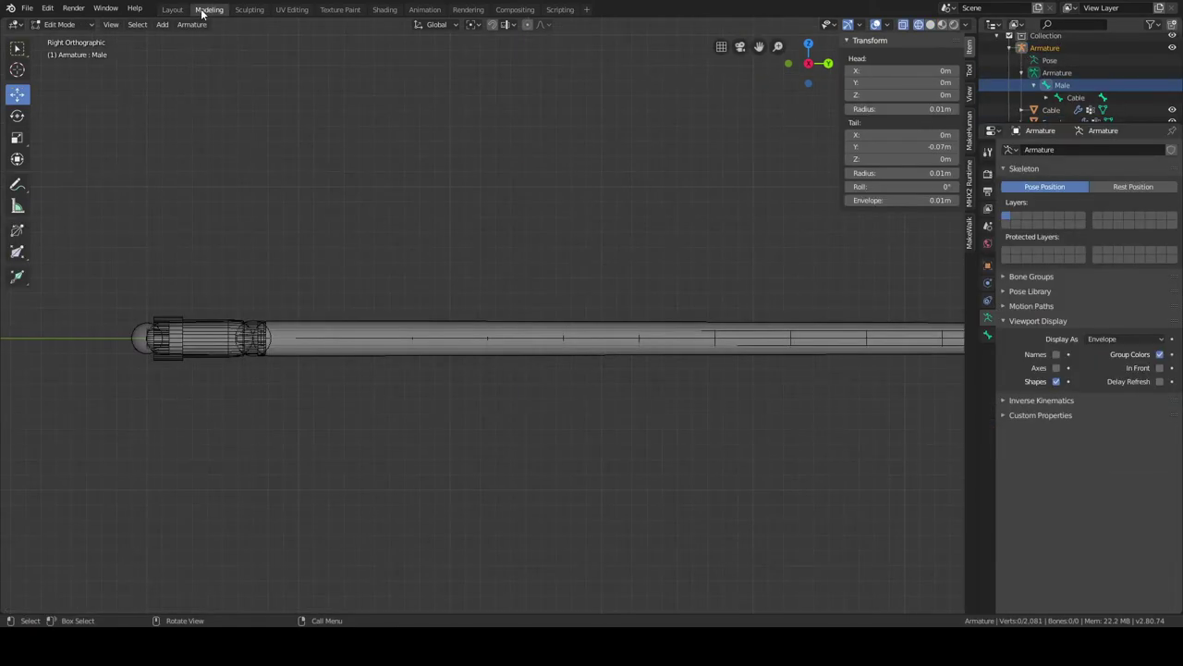
scroll(282, 102, "down", 3)
scroll(282, 102, "up", 1)
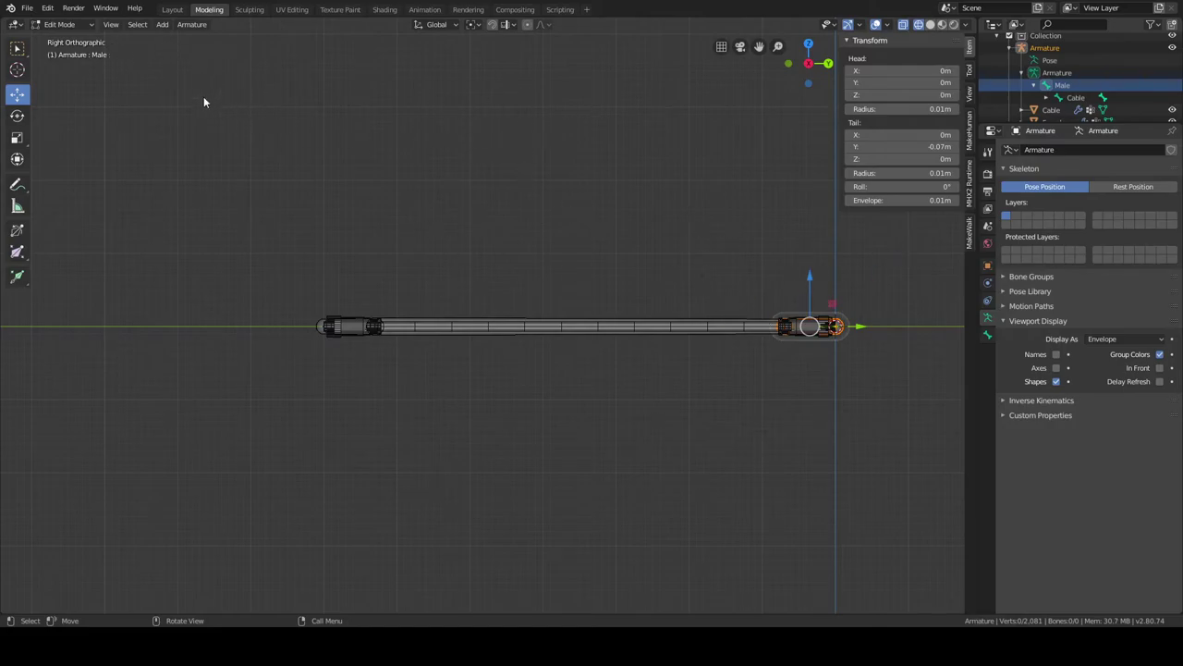
left_click(55, 26)
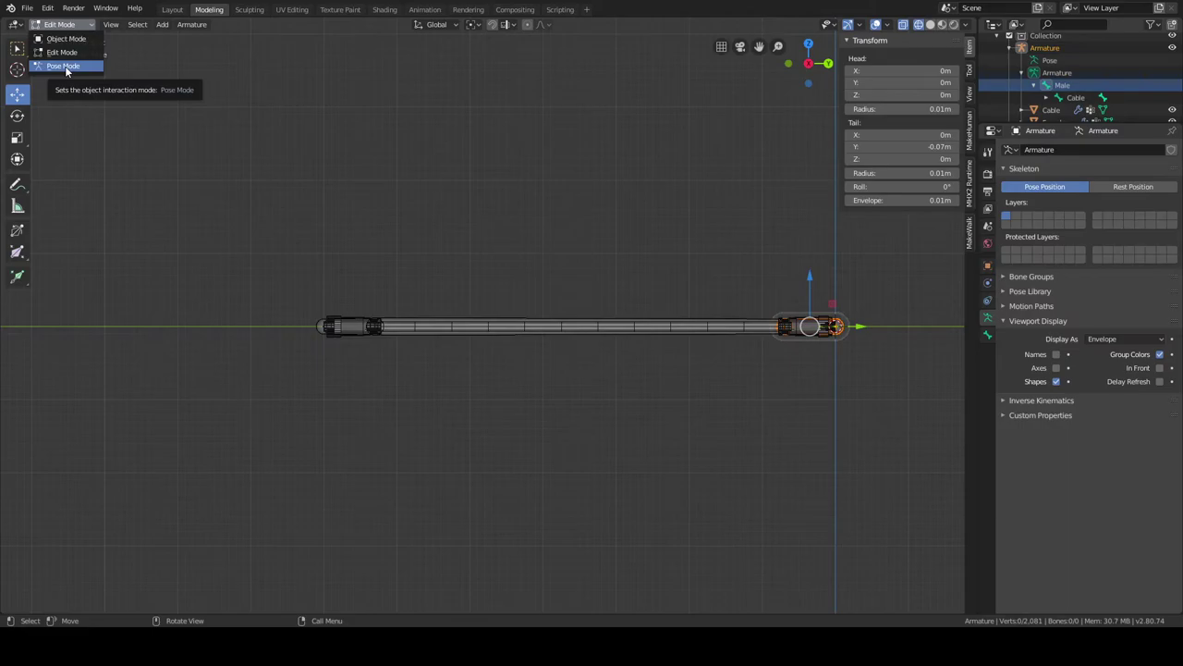
left_click(65, 66)
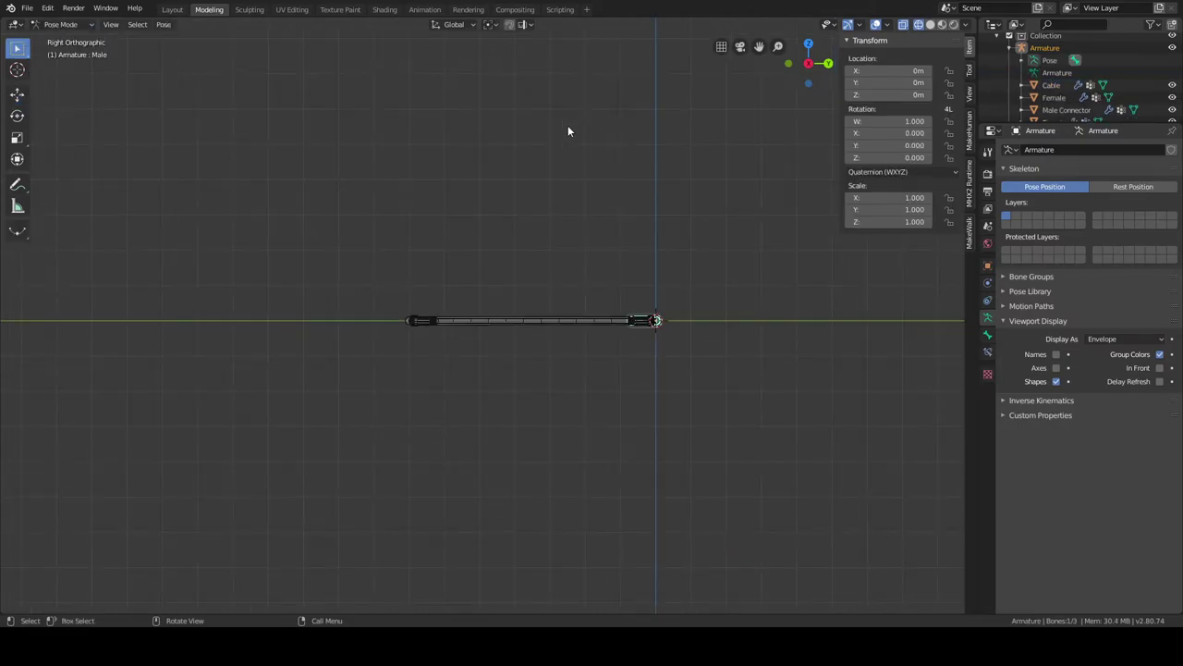
left_click(17, 116)
middle_click_drag(332, 122, 652, 228)
mouse_move(706, 224)
left_mouse_down()
mouse_move(708, 196)
mouse_move(685, 256)
mouse_move(703, 208)
mouse_move(687, 250)
mouse_move(705, 212)
mouse_move(701, 230)
left_mouse_up()
key("Escape")
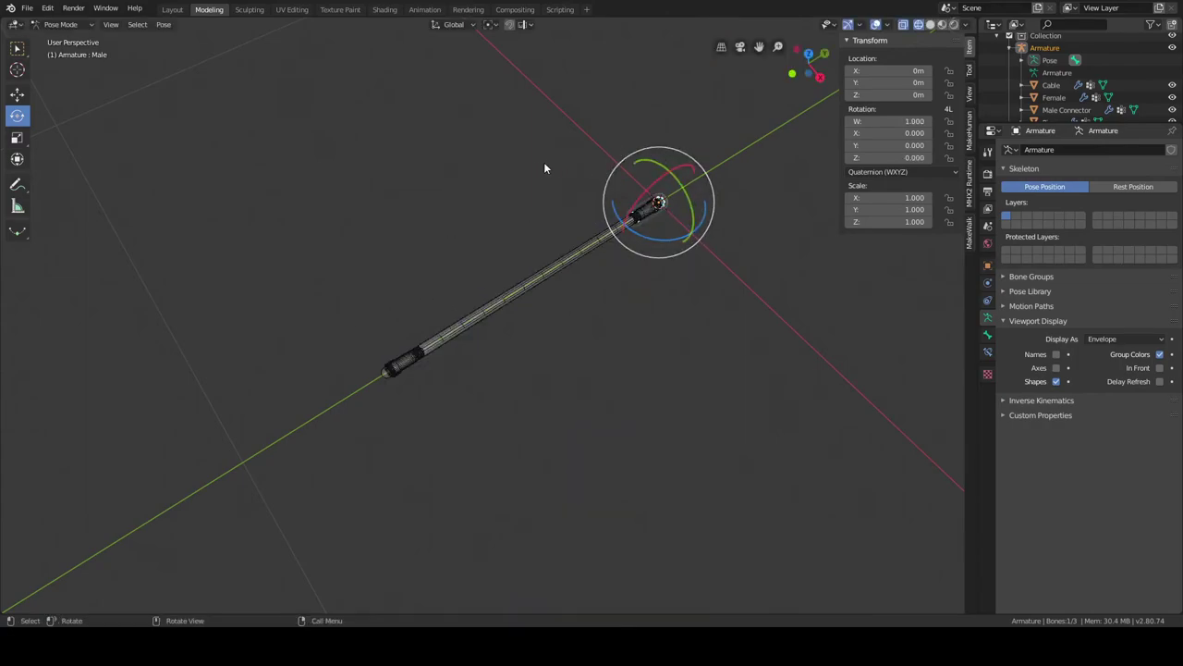
scroll(203, 132, "up", 2)
middle_click_drag(552, 173, 211, 161)
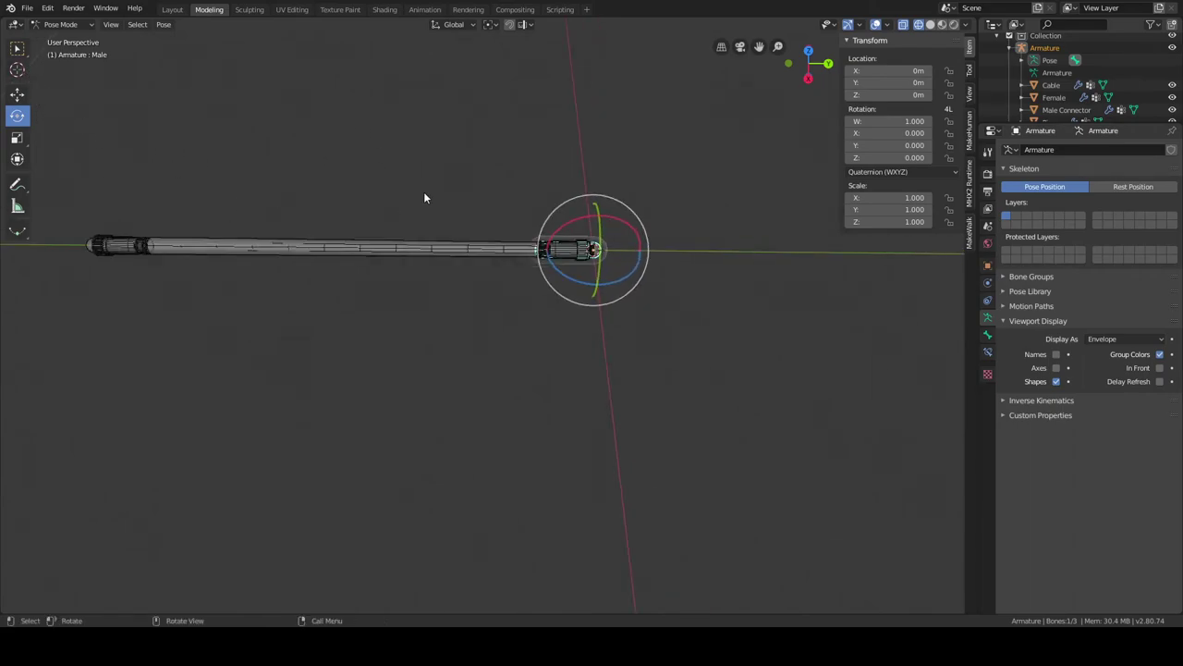
left_click(1022, 61)
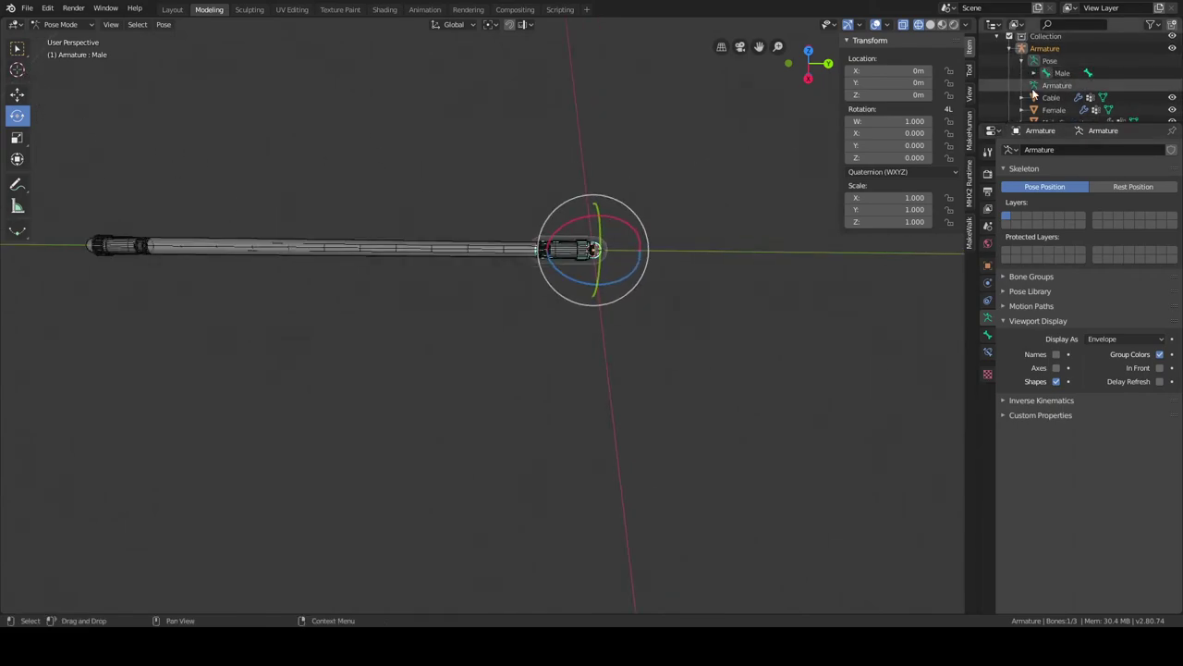
left_click(19, 95)
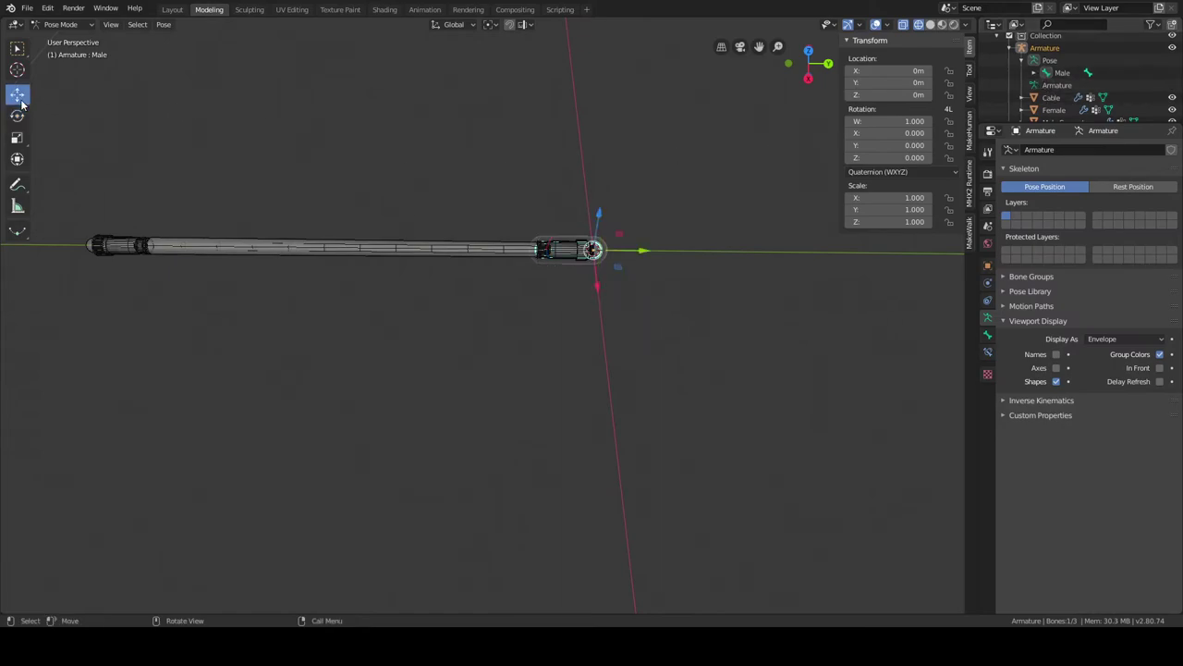
mouse_move(624, 232)
left_mouse_down()
mouse_move(629, 180)
mouse_move(647, 206)
mouse_move(605, 220)
left_mouse_up()
left_click(17, 116)
left_click(1034, 85)
left_click(1022, 61)
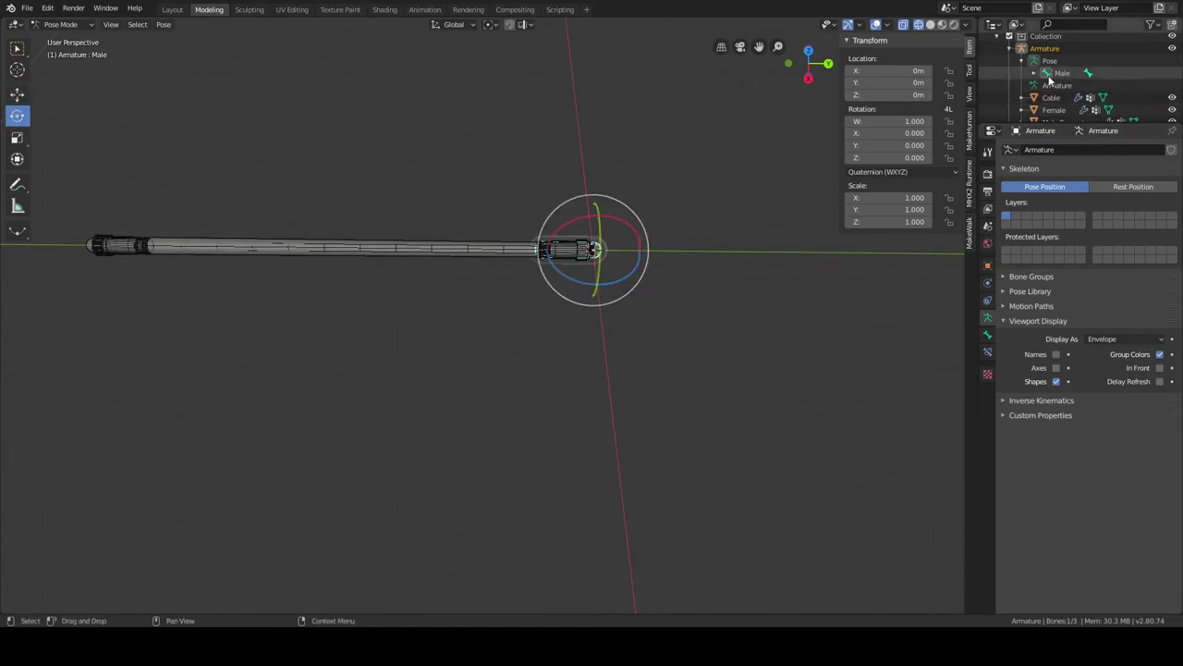
left_click(1034, 85)
left_click(1046, 73)
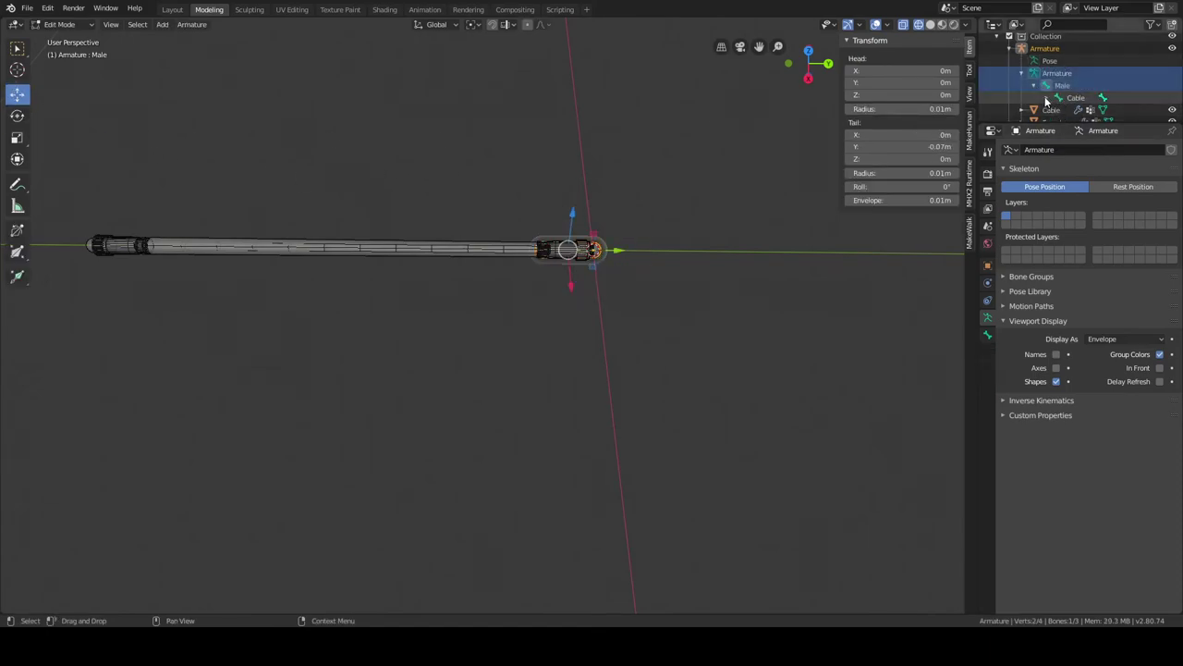
left_click(1046, 97)
scroll(1105, 101, "down", 1)
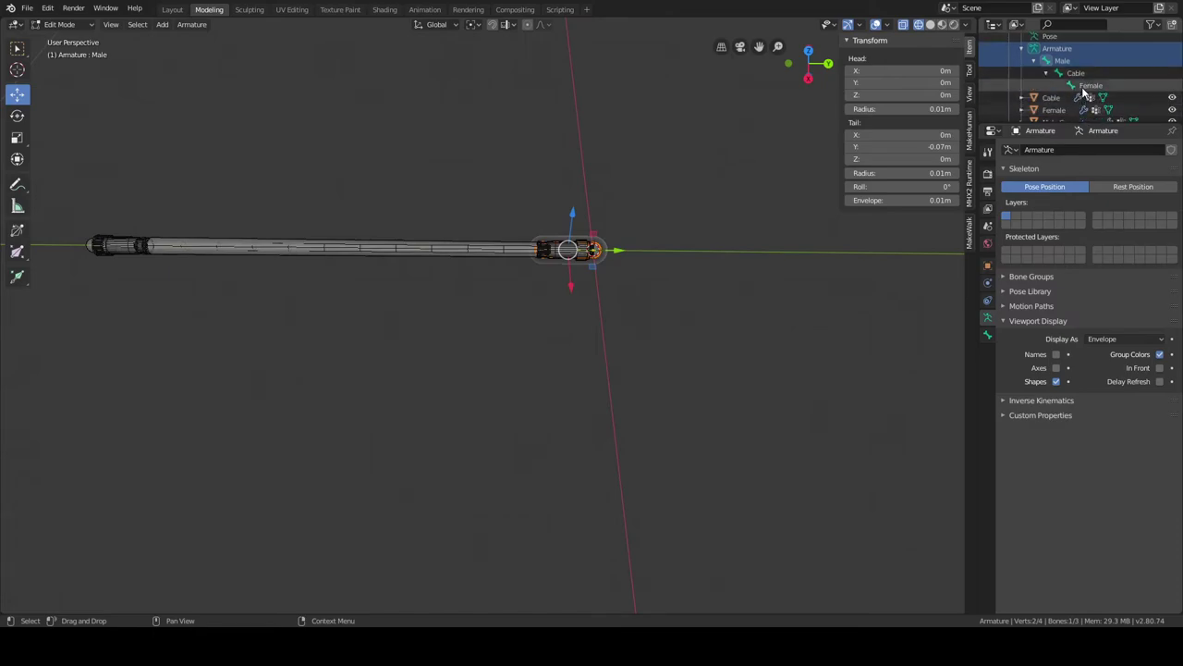
left_click(1086, 85)
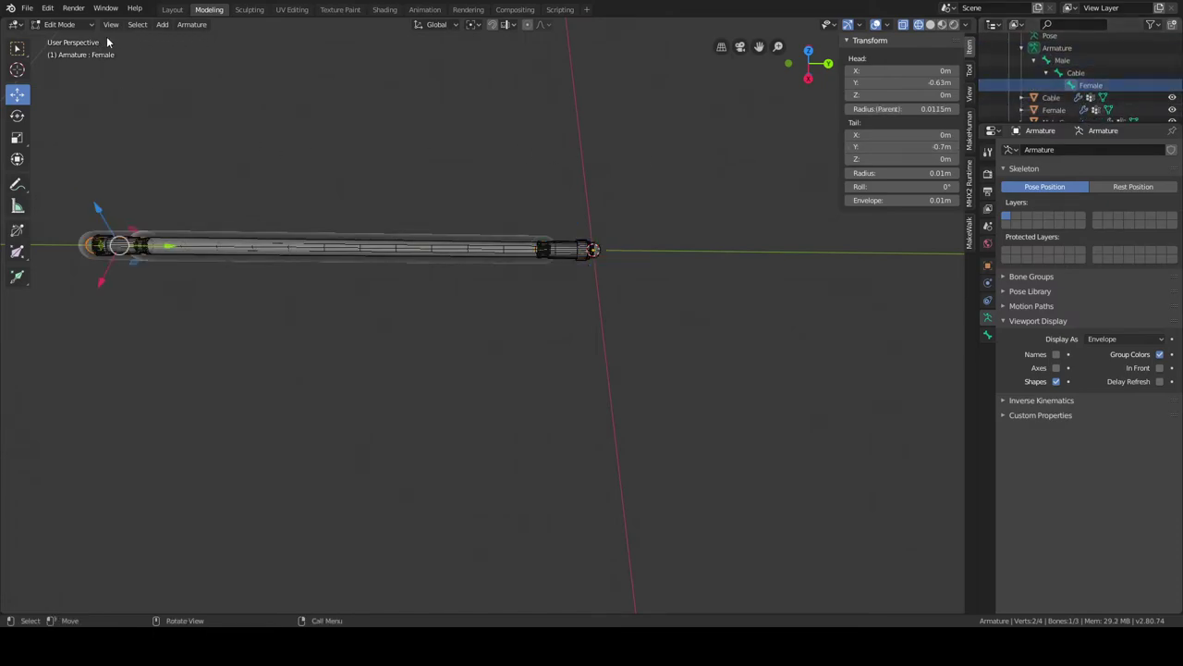
left_click(60, 24)
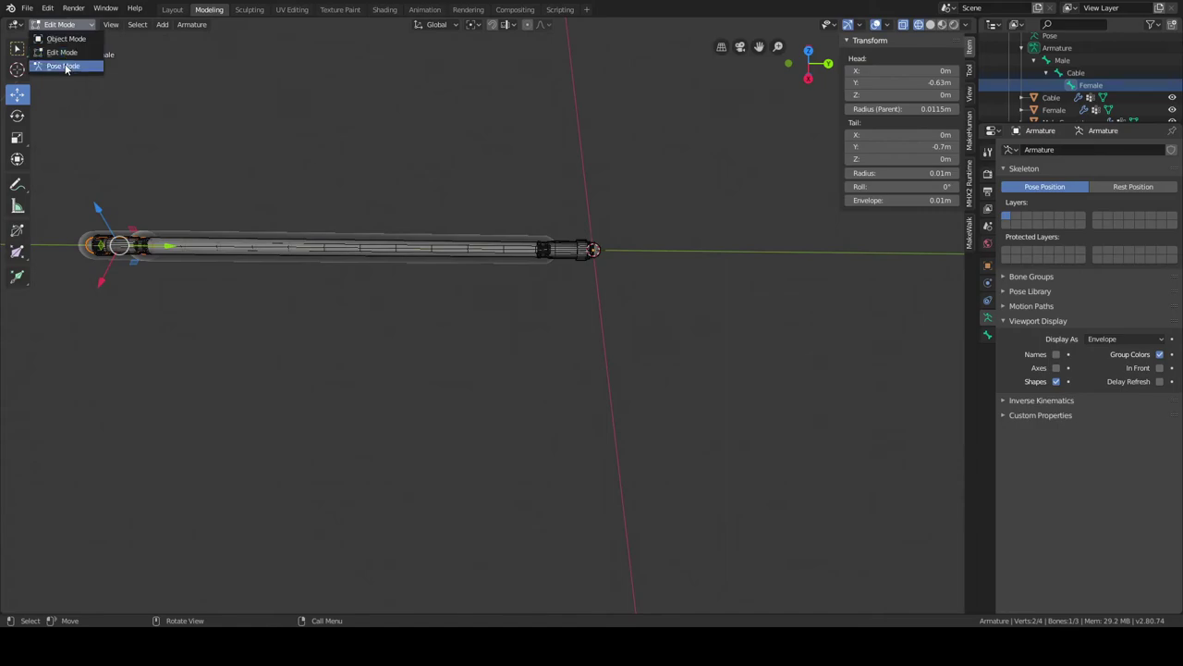
left_click(65, 66)
middle_click_drag(220, 173, 484, 179, "shift")
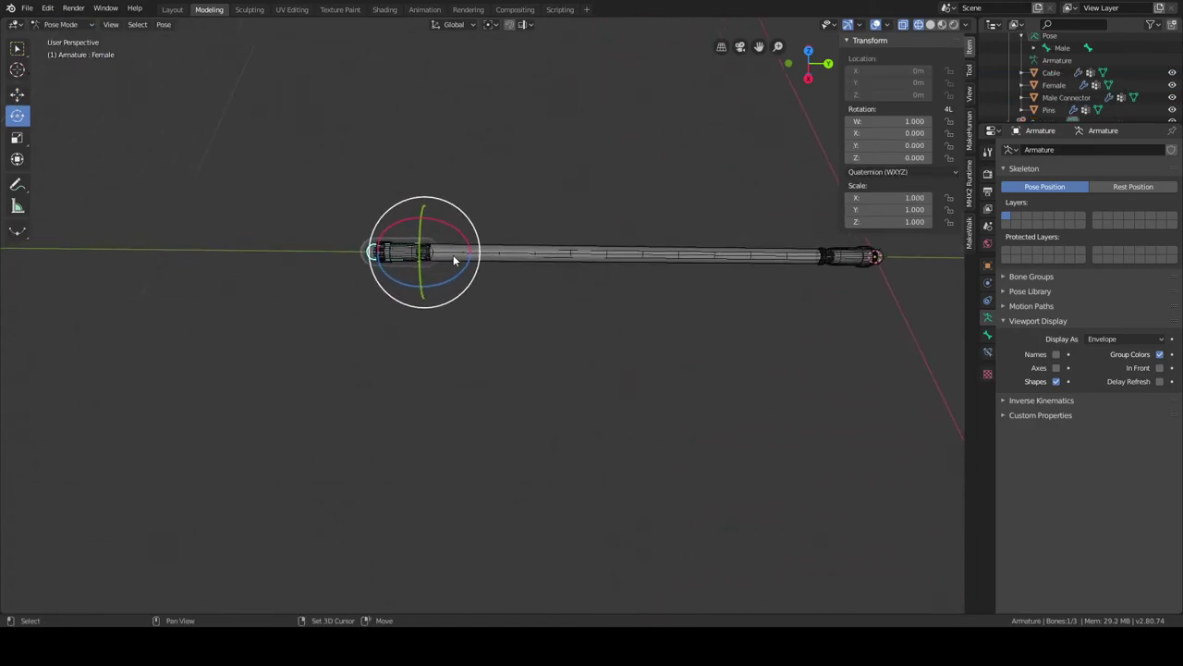
left_click_drag(462, 265, 450, 294)
key("Escape")
middle_click_drag(407, 260, 283, 202)
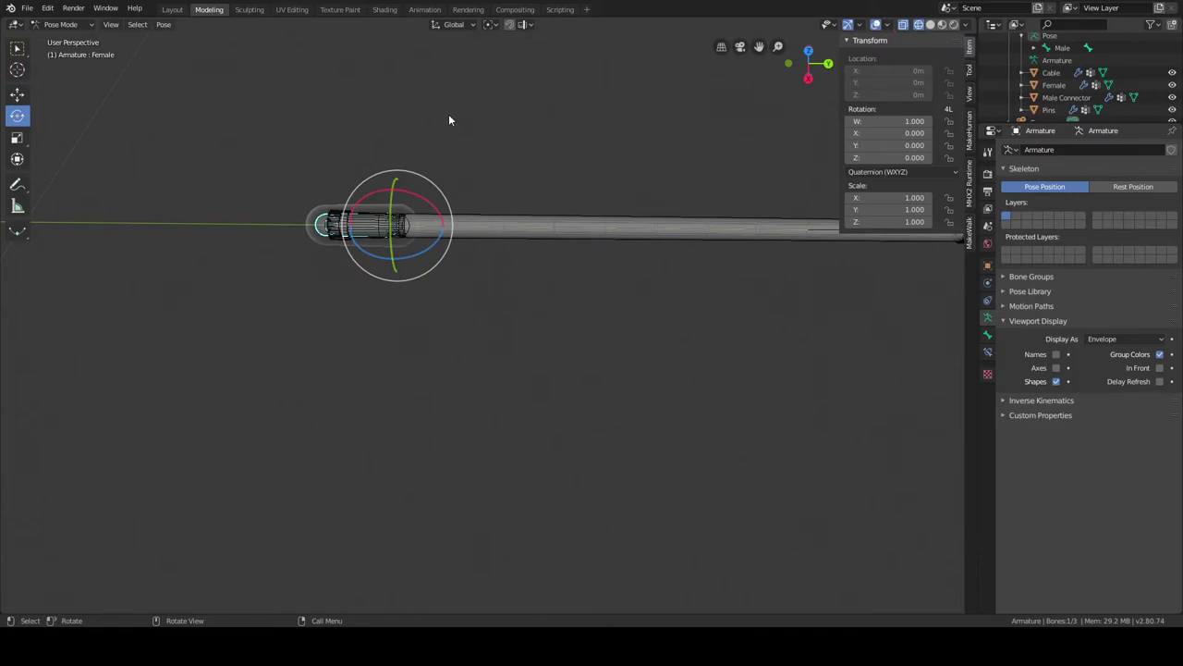
middle_click_drag(448, 111, 574, 109)
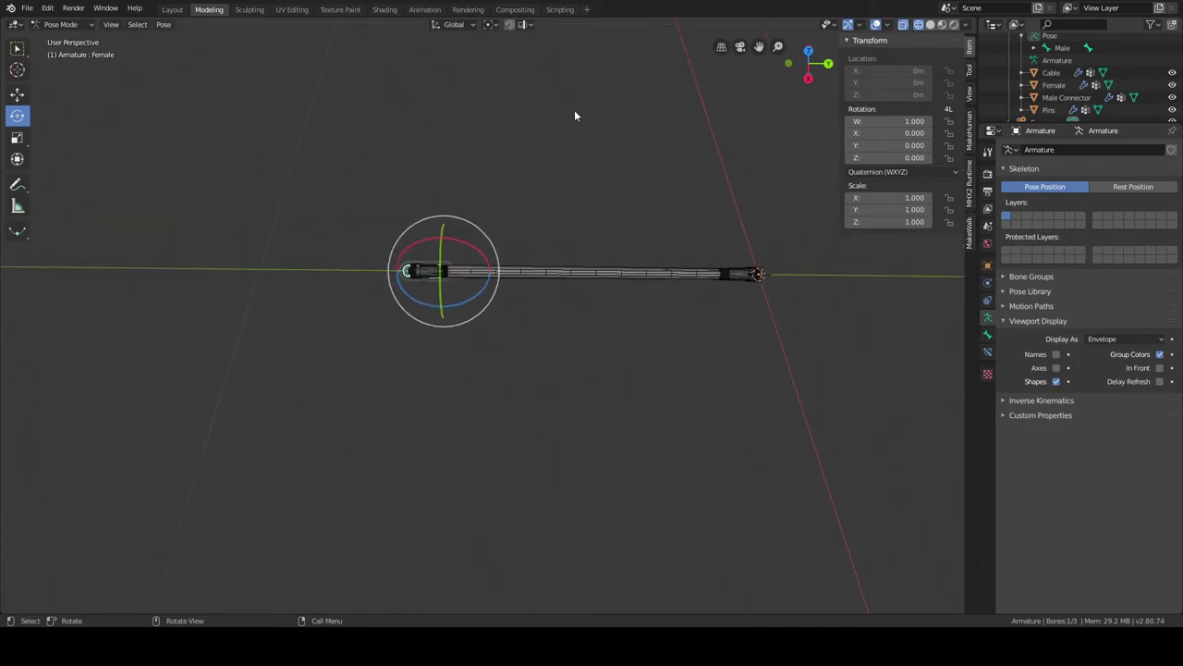
Return to Layout, expand the Male and Cable bones in the Outliner, and select the Cable bone.
left_click(172, 9)
scroll(444, 145, "up", 5)
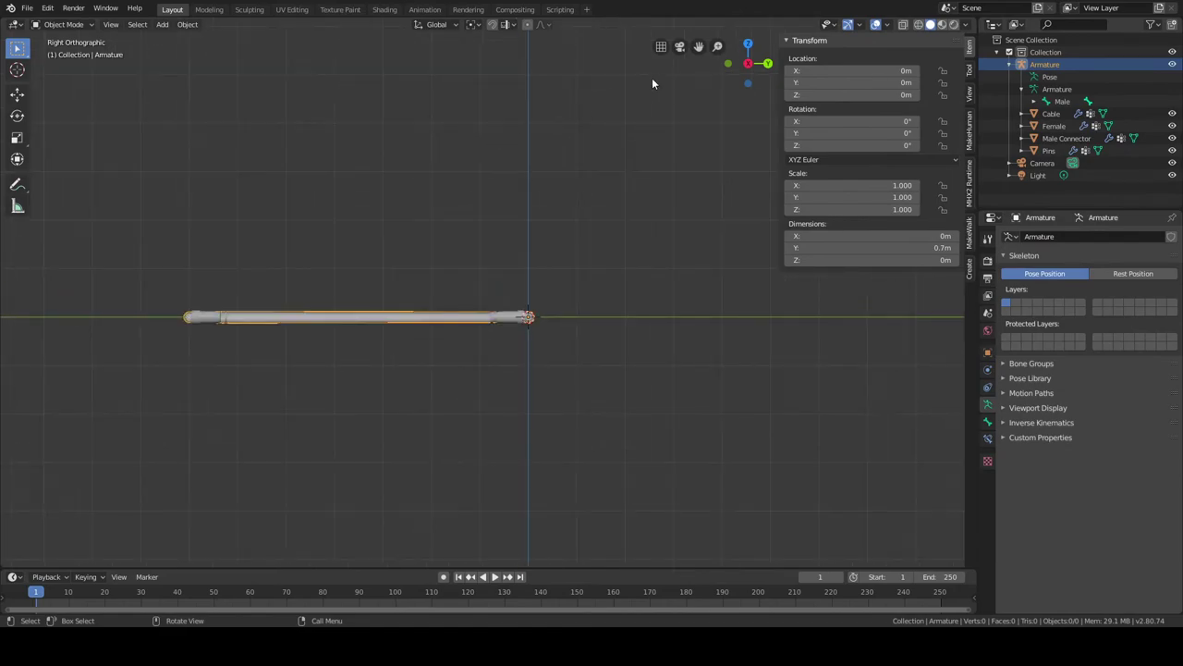
left_click(1034, 101)
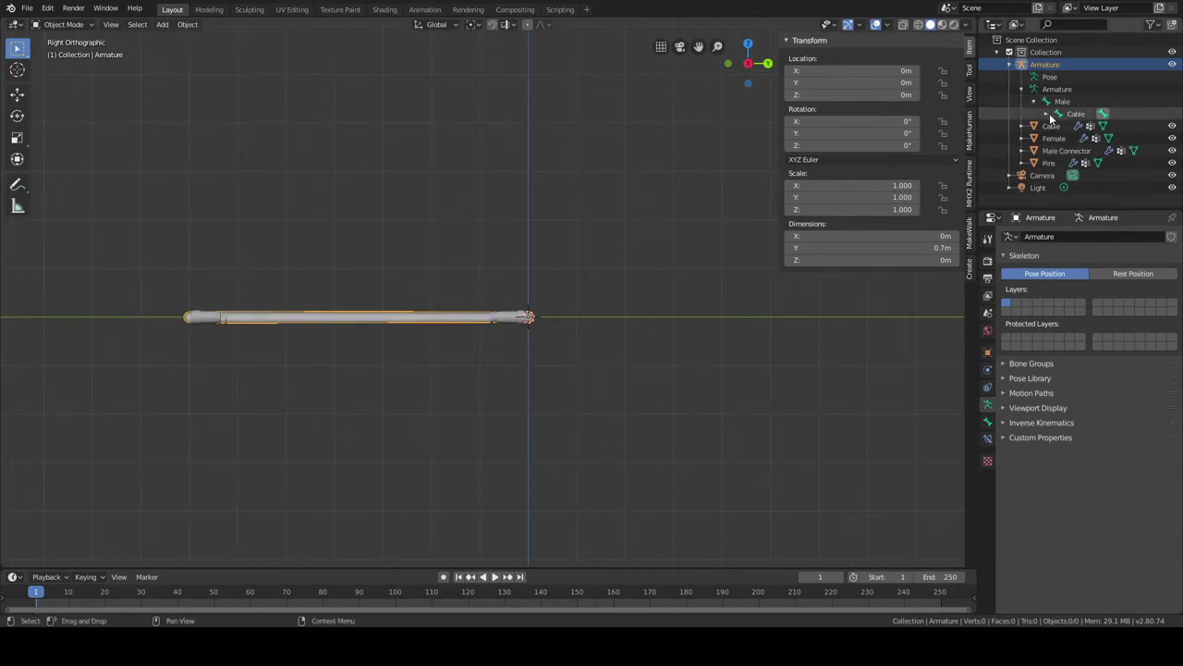
left_click(1046, 114)
left_click(1074, 115)
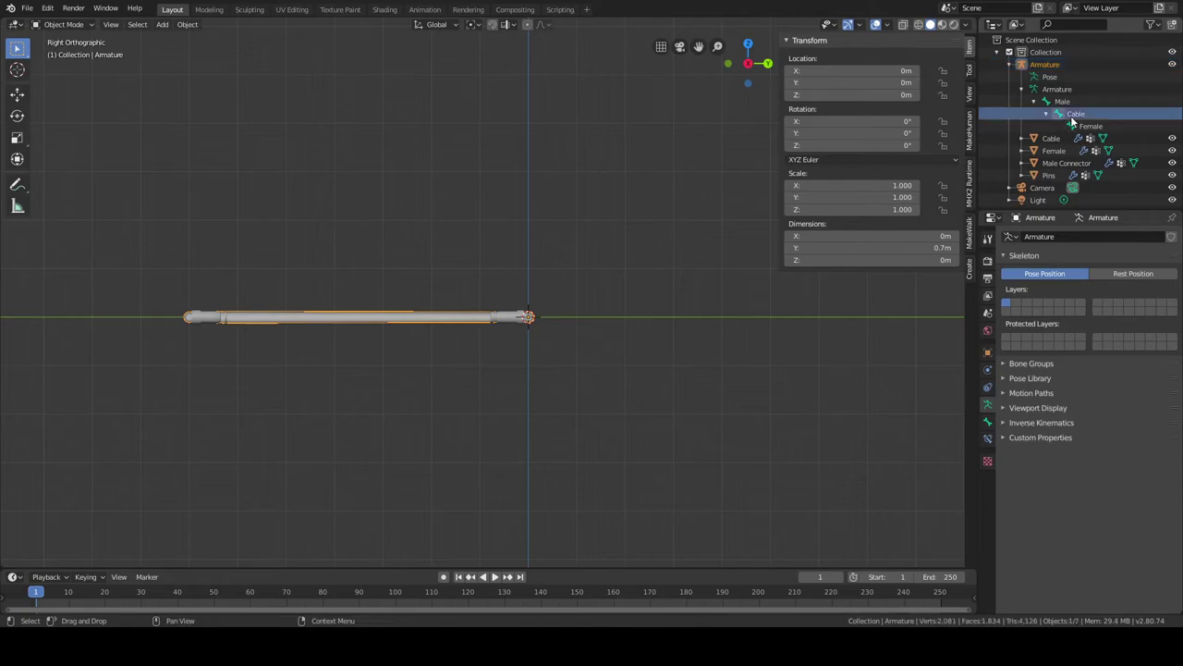
scroll(288, 85, "up", 3)
scroll(287, 85, "down", 2)
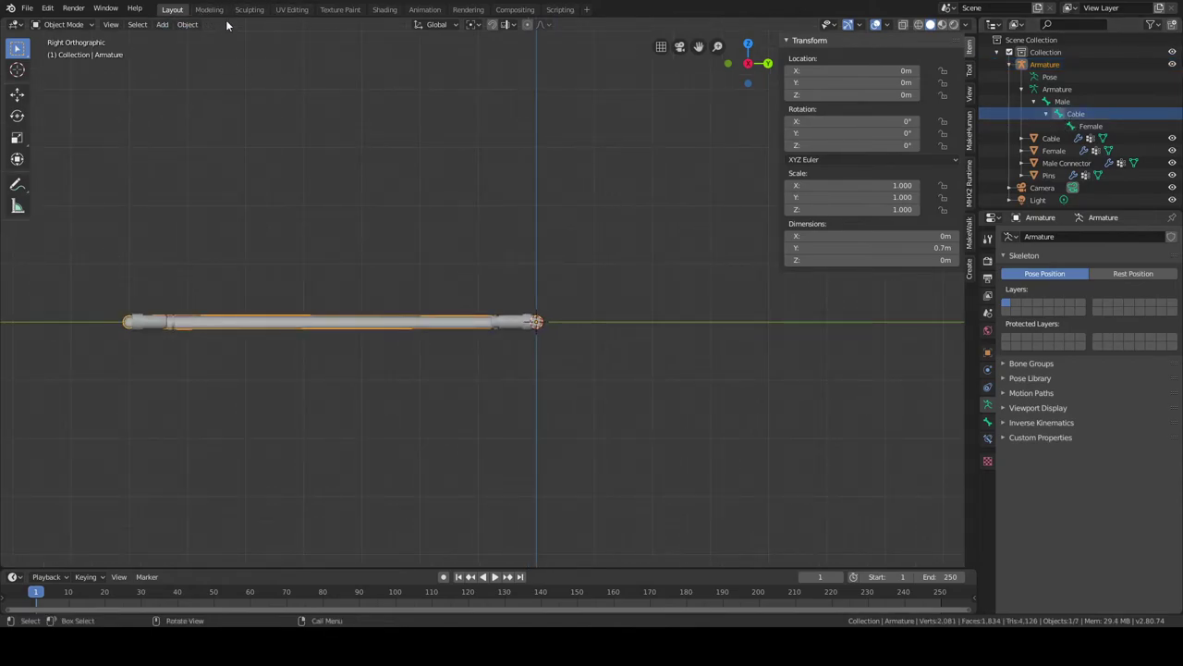
scroll(364, 158, "up", 1)
scroll(364, 158, "down", 2)
middle_click_drag(363, 159, 455, 186, "shift")
scroll(544, 197, "up", 2)
scroll(463, 184, "up", 1)
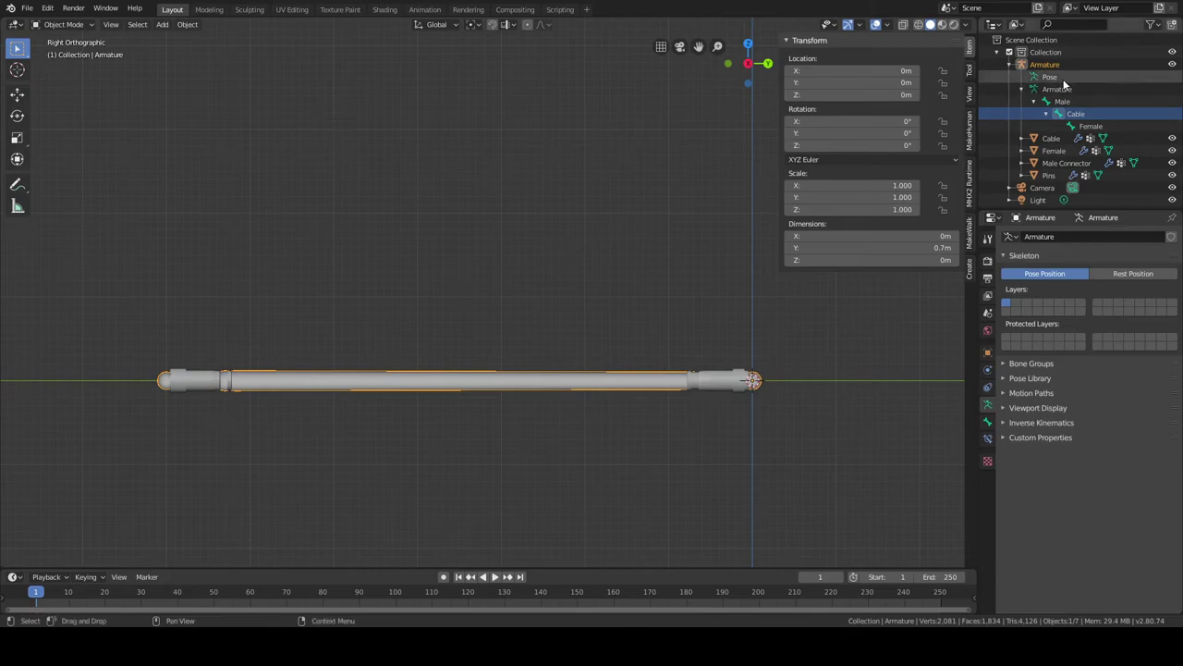
In Modeling, show Bone properties, view the cable from the right side, and select the Cable bone.
left_click(209, 9)
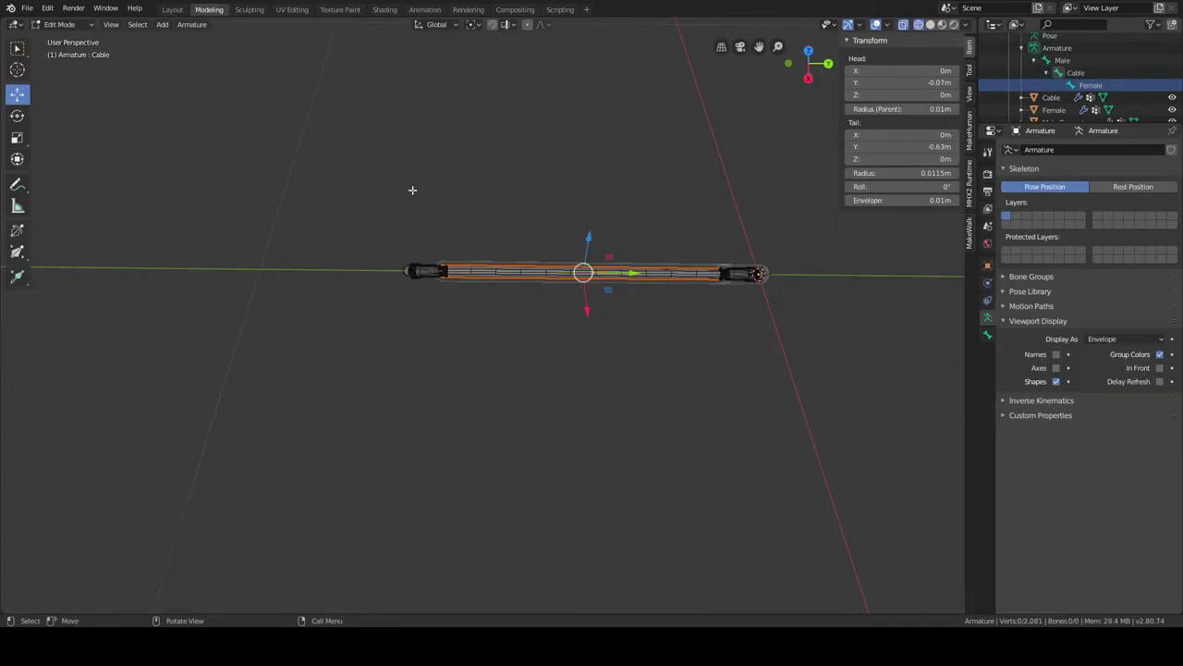
scroll(414, 191, "up", 3)
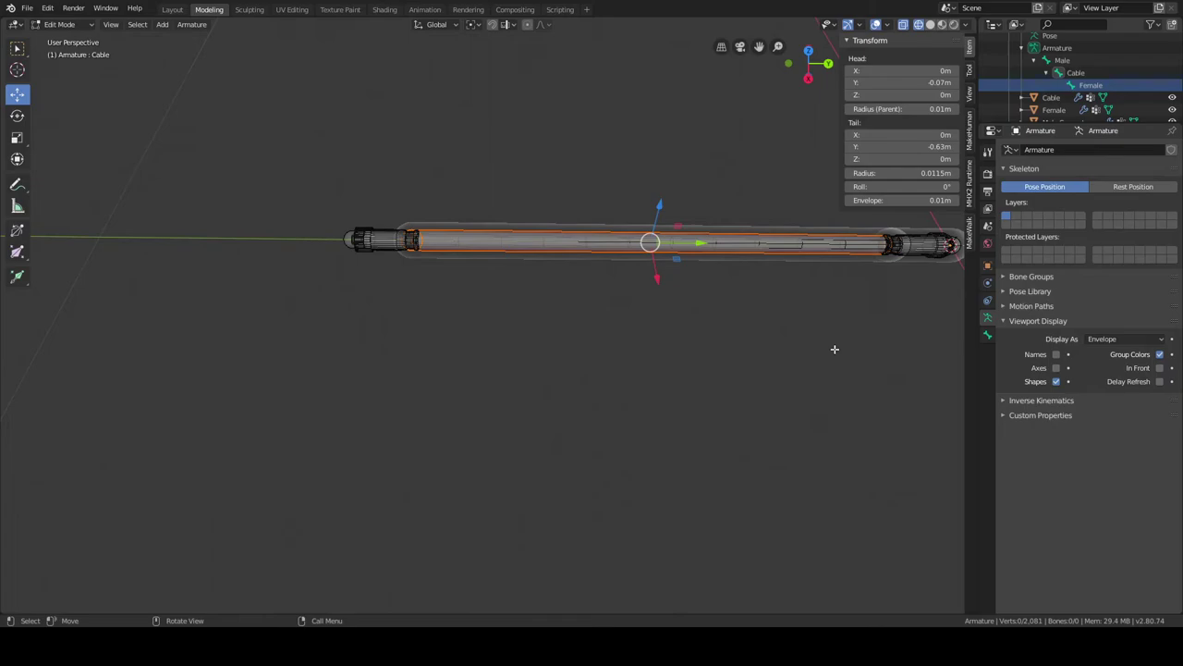
left_click(987, 335)
middle_click_drag(822, 380, 839, 329)
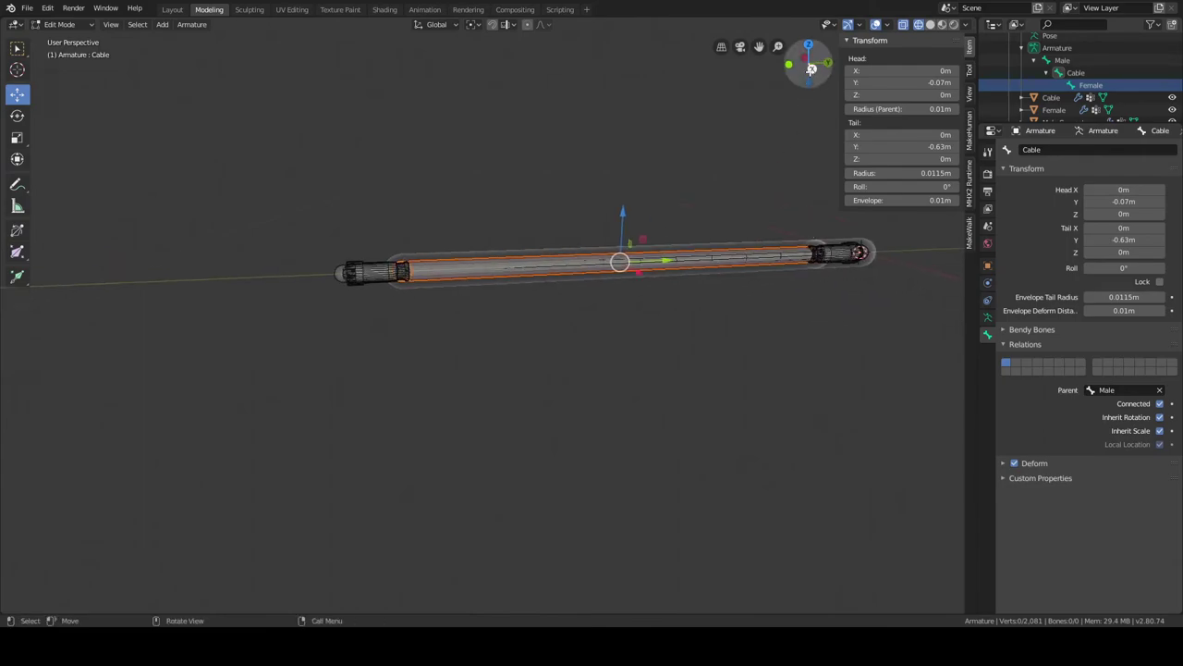
left_click(811, 68)
middle_click_drag(718, 181, 538, 190, "shift")
scroll(545, 195, "up", 2)
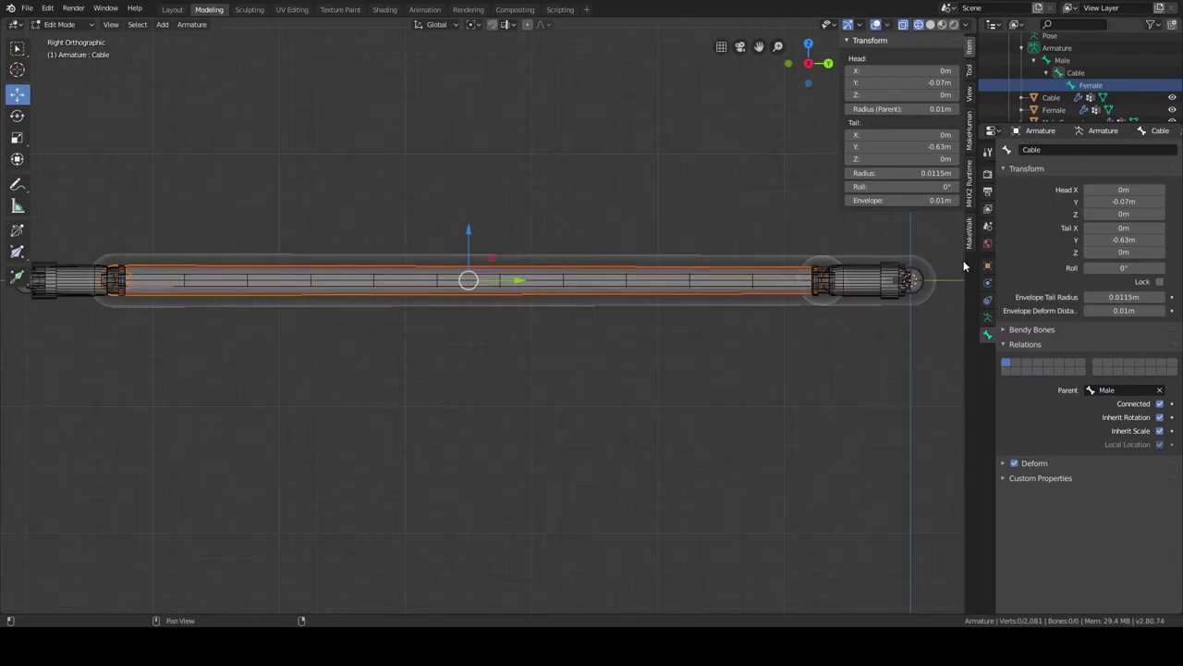
left_click(1077, 72)
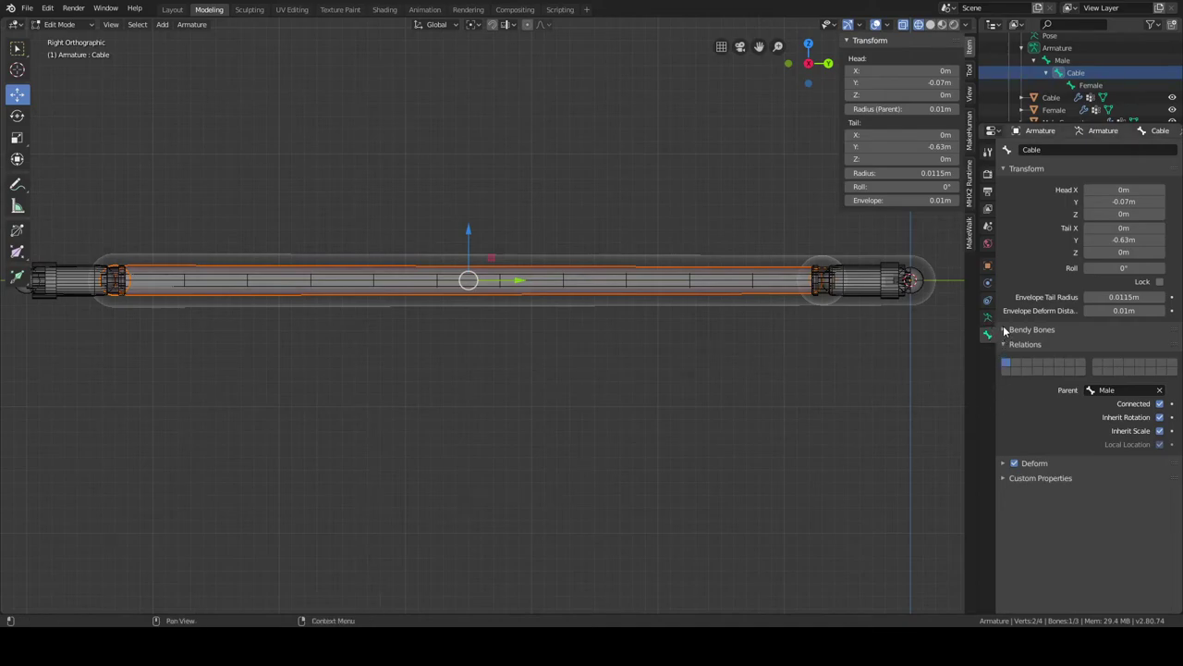
Set the Cable bone's Bendy Bones Segments to 10, then bring up the armature's bone display types.
left_click(1005, 330)
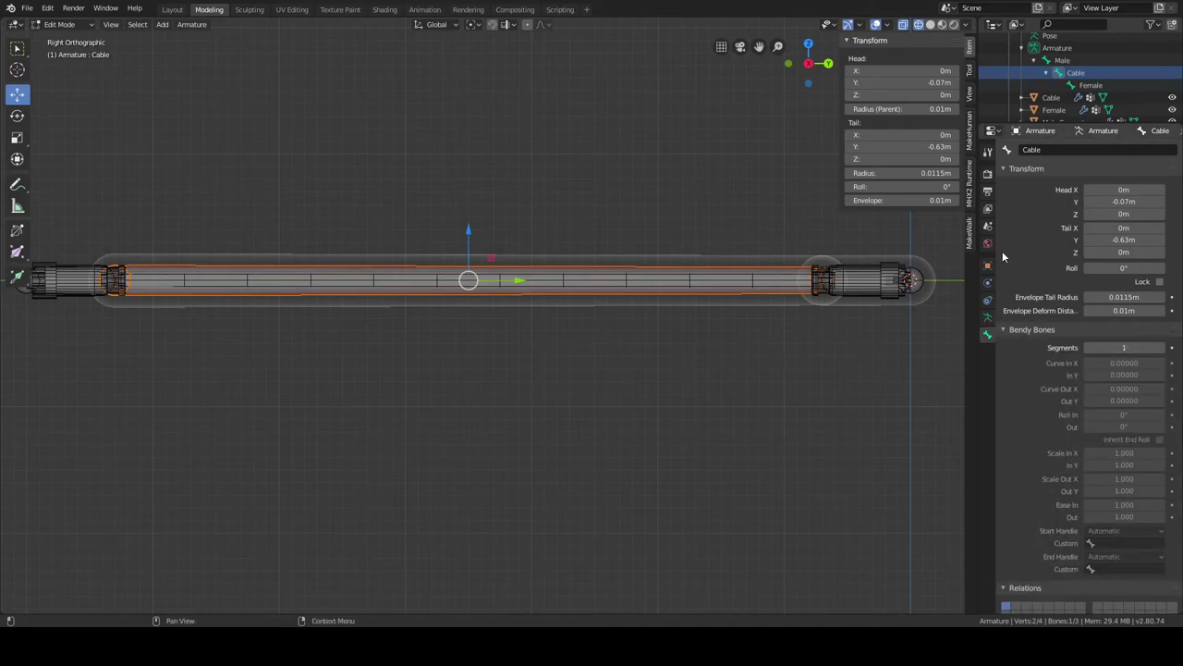
left_click(1003, 170)
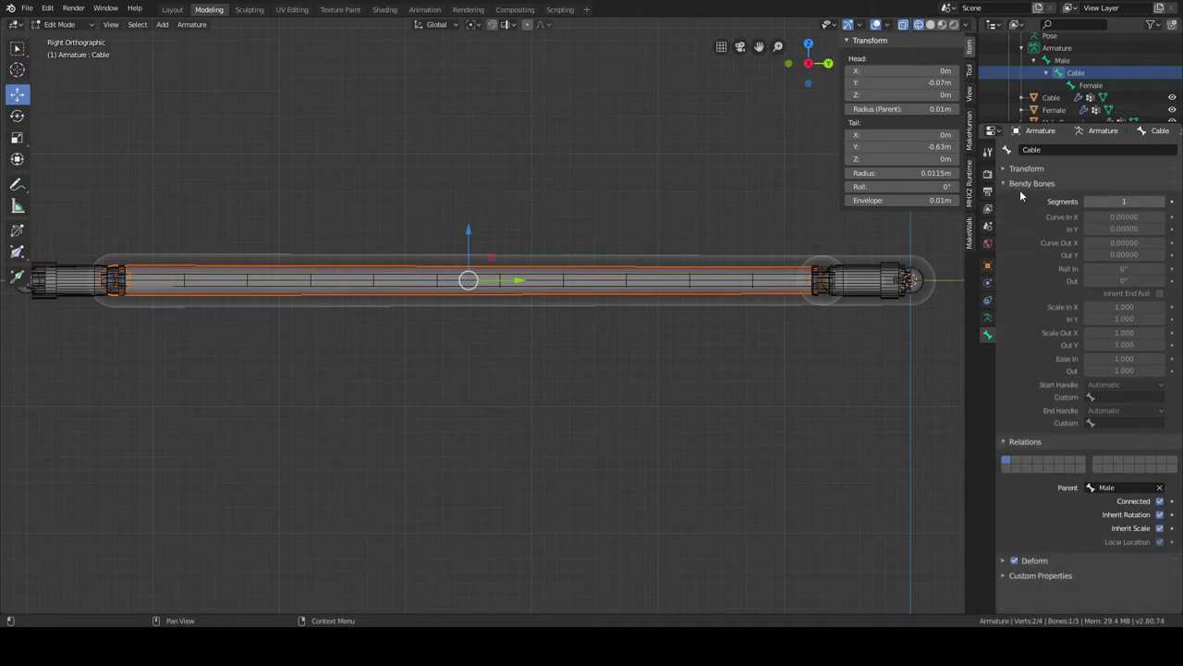
left_click(1136, 201)
type("10")
key("Return")
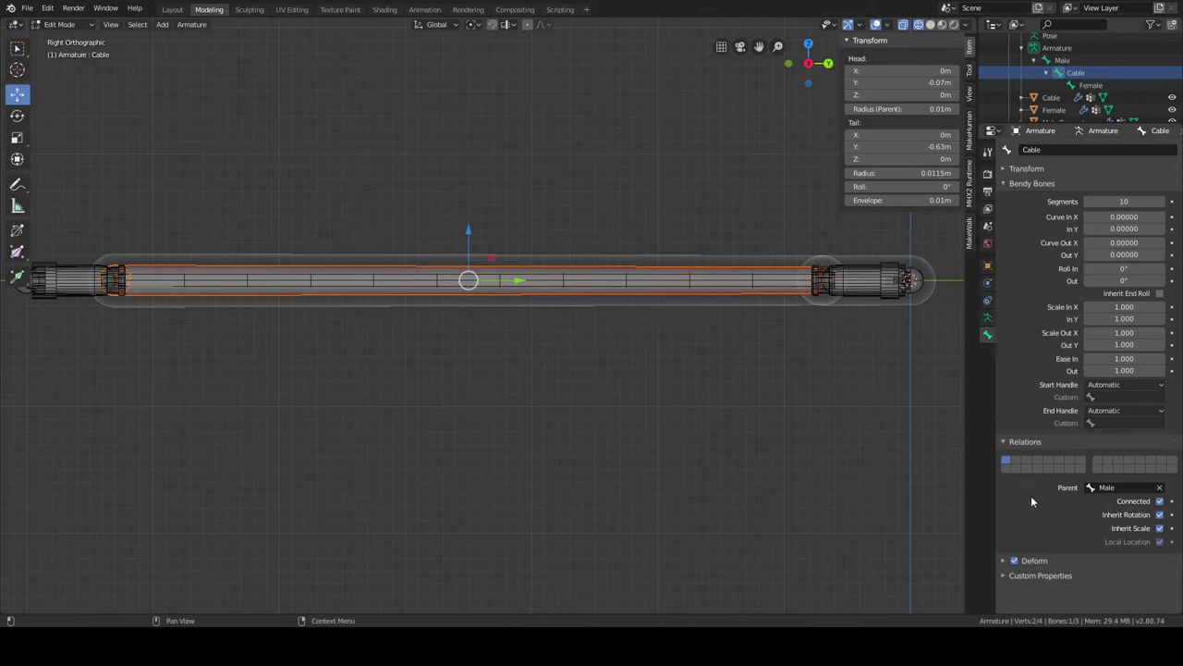
left_click(988, 317)
left_click(1160, 339)
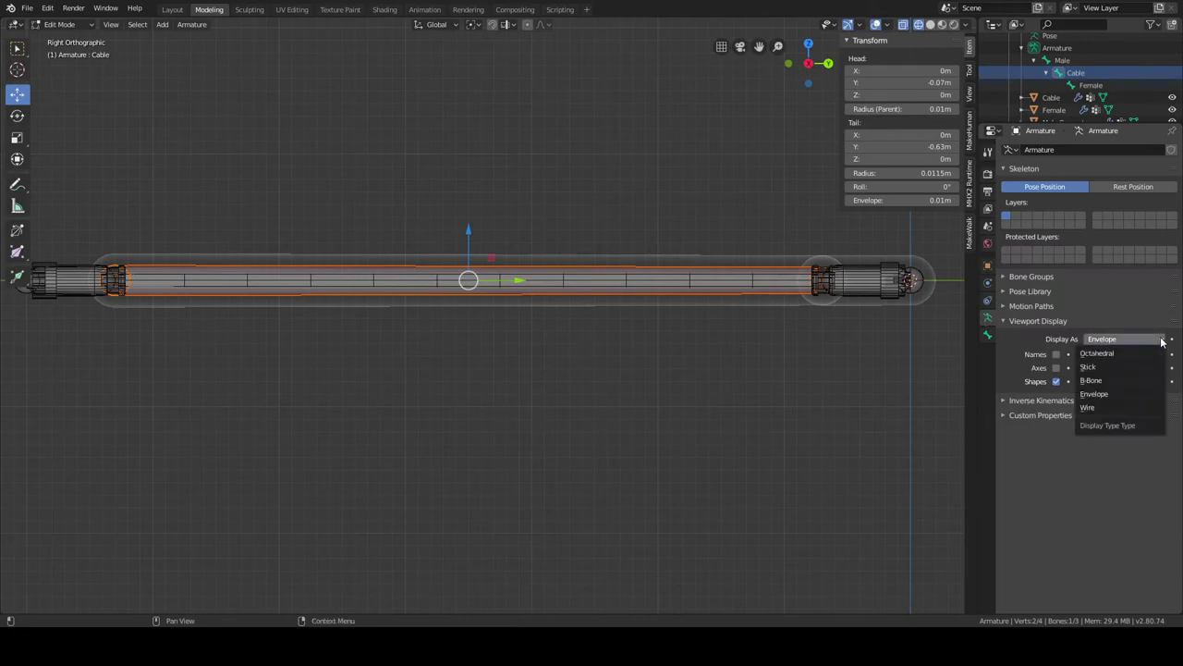
Display the armature bones as B-Bone to reveal the ten Cable segments, then select the Male bone.
left_click(1120, 382)
scroll(702, 406, "down", 4)
middle_click_drag(570, 361, 576, 426)
scroll(576, 425, "up", 2)
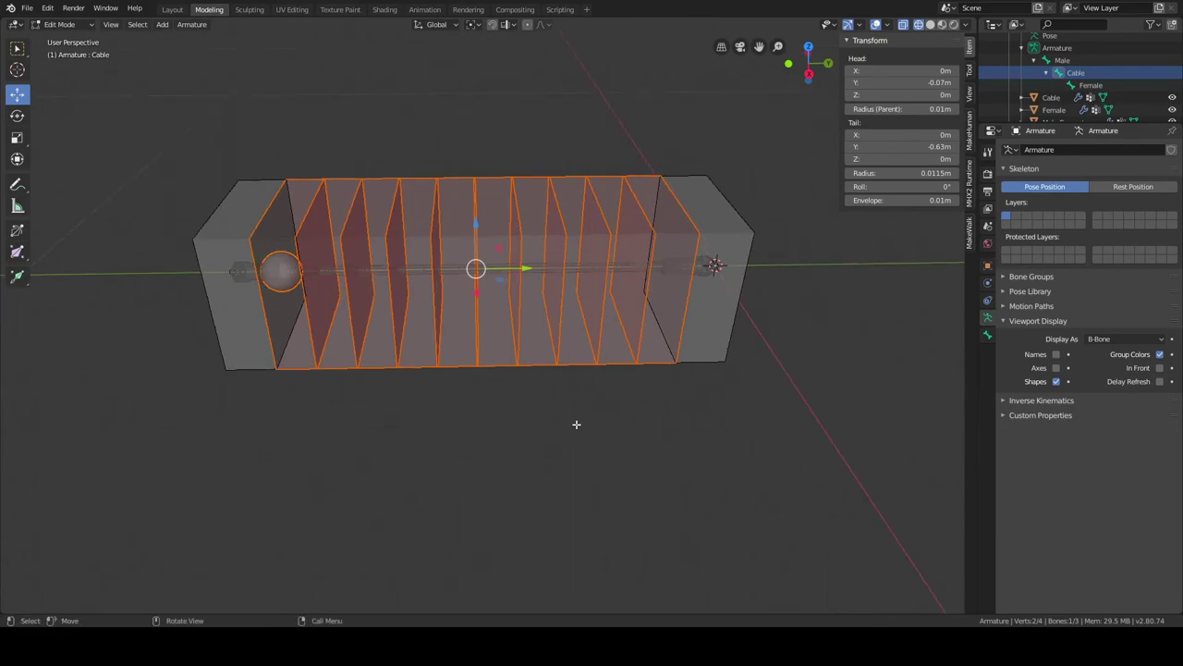
scroll(576, 424, "down", 2)
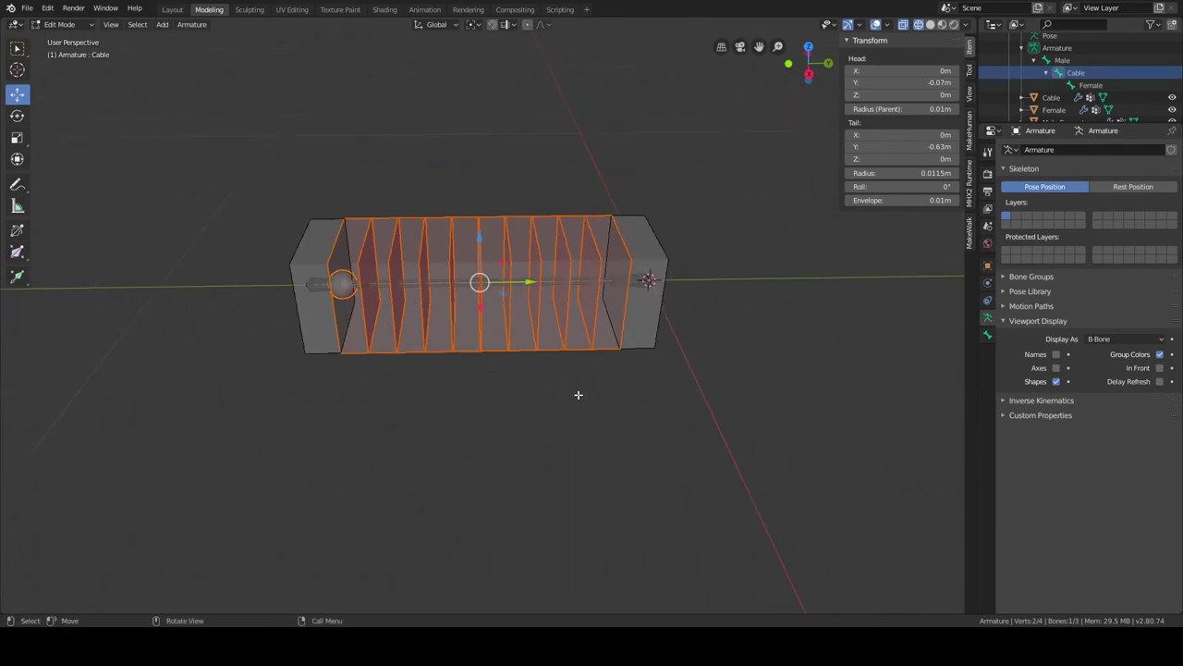
left_click(1066, 57)
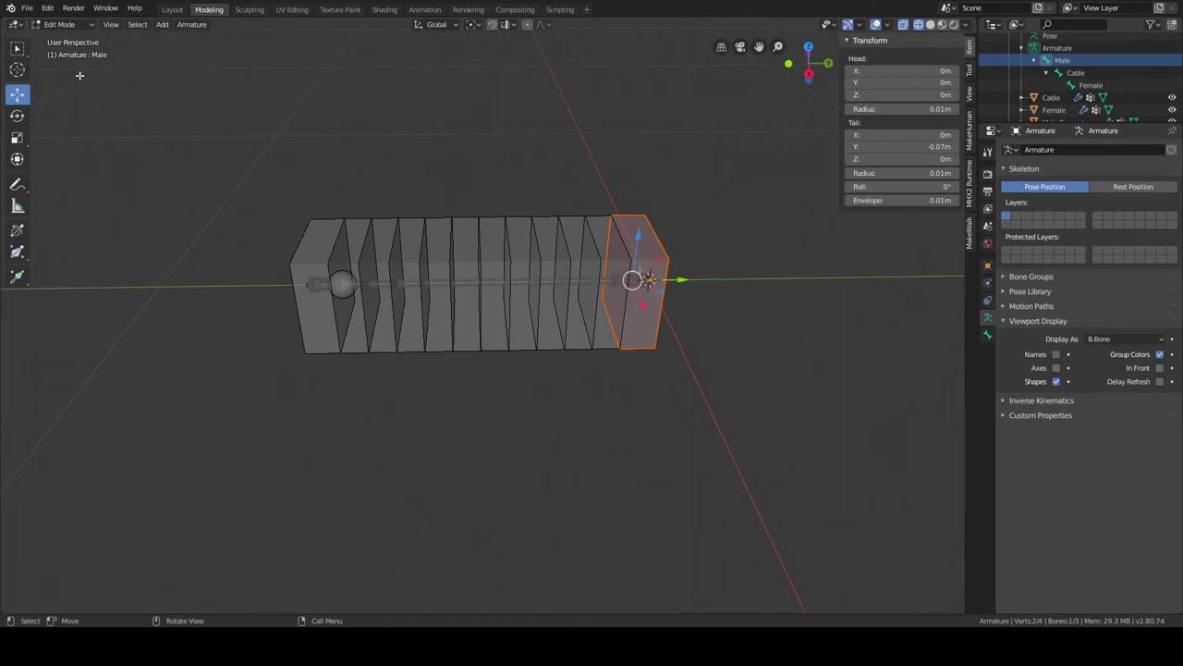
left_click(90, 26)
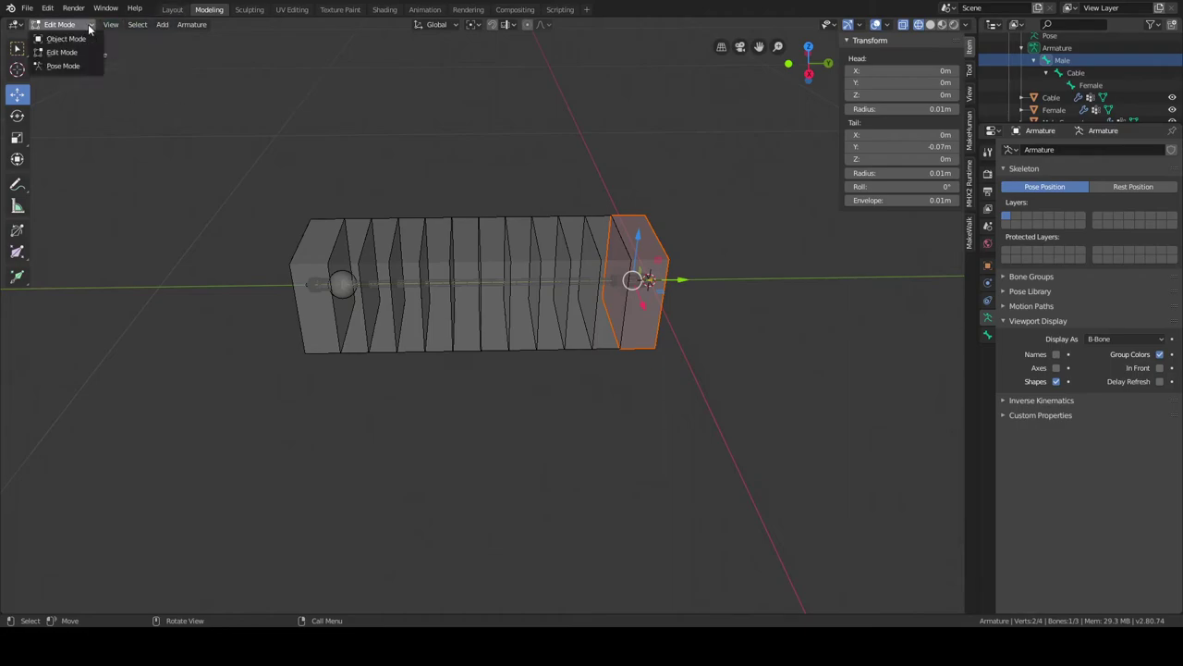
Enter Pose Mode and test-rotate the Male bone twice, cancelling each bend.
left_click(63, 66)
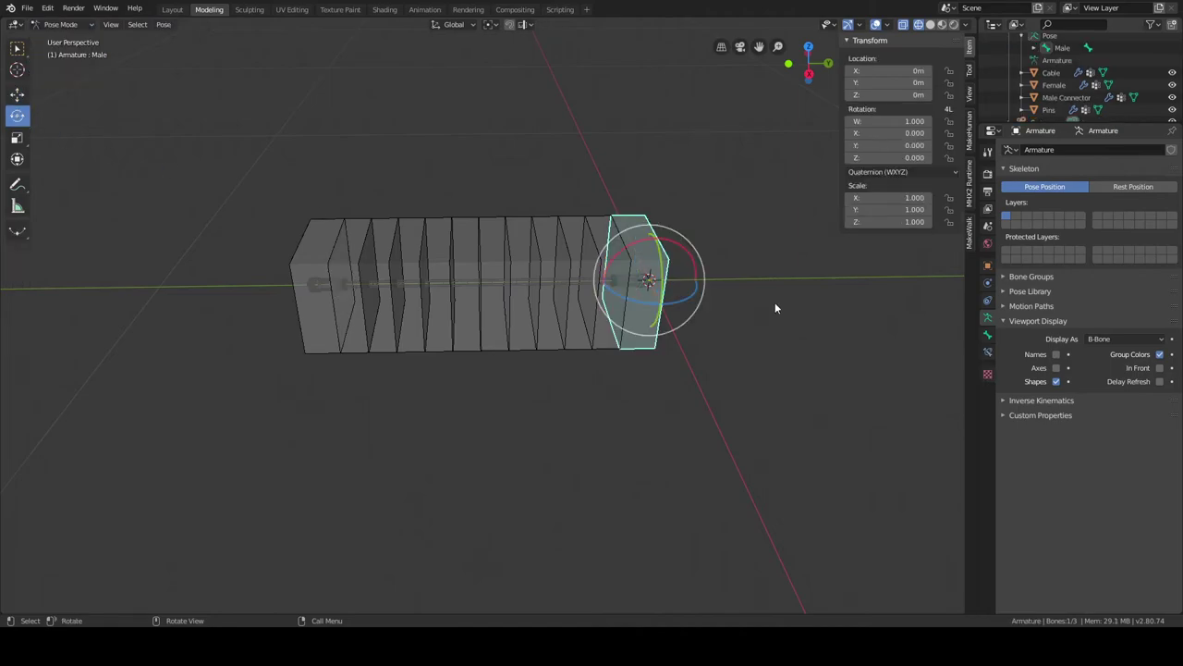
middle_click_drag(694, 294, 713, 319)
mouse_move(678, 271)
left_mouse_down()
mouse_move(686, 266)
mouse_move(680, 283)
mouse_move(667, 276)
left_mouse_up()
right_click(666, 275)
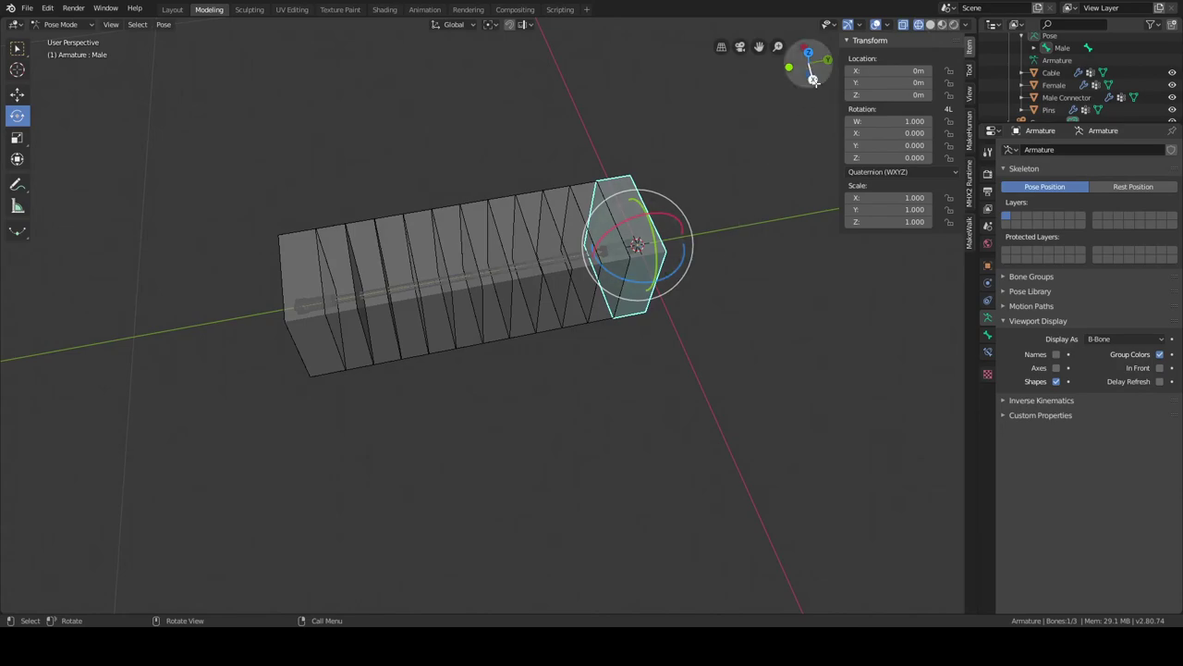
left_click_drag(816, 81, 821, 85)
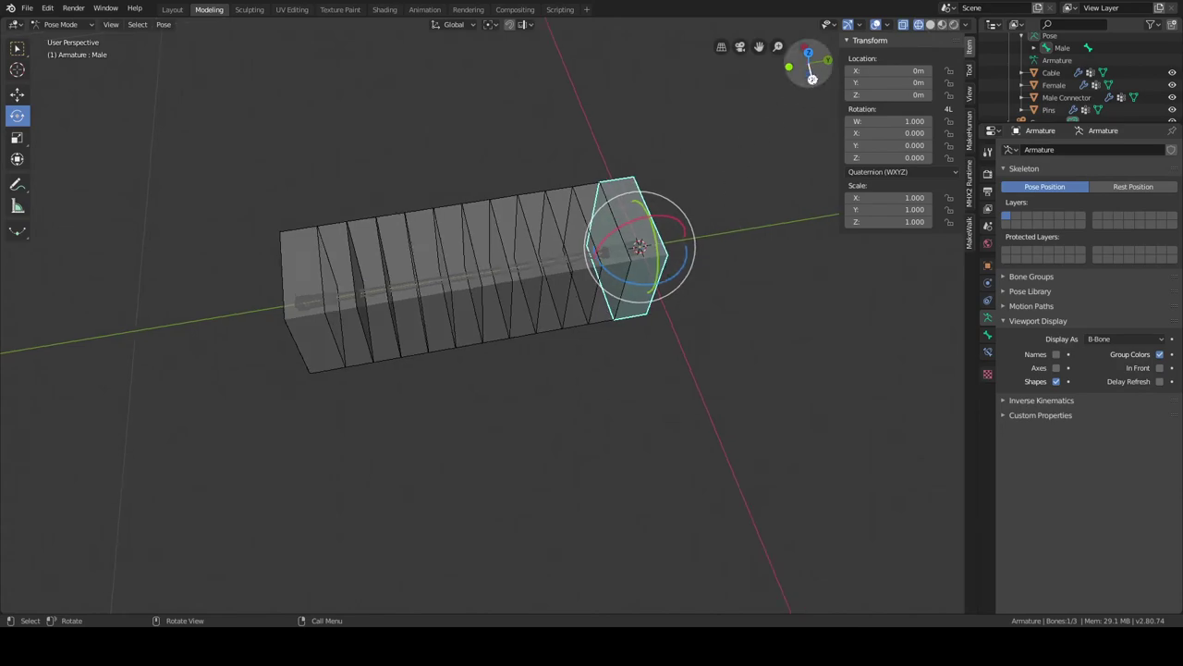
left_click(812, 79)
mouse_move(703, 281)
left_mouse_down()
mouse_move(684, 266)
mouse_move(700, 298)
left_mouse_up()
right_click(700, 295)
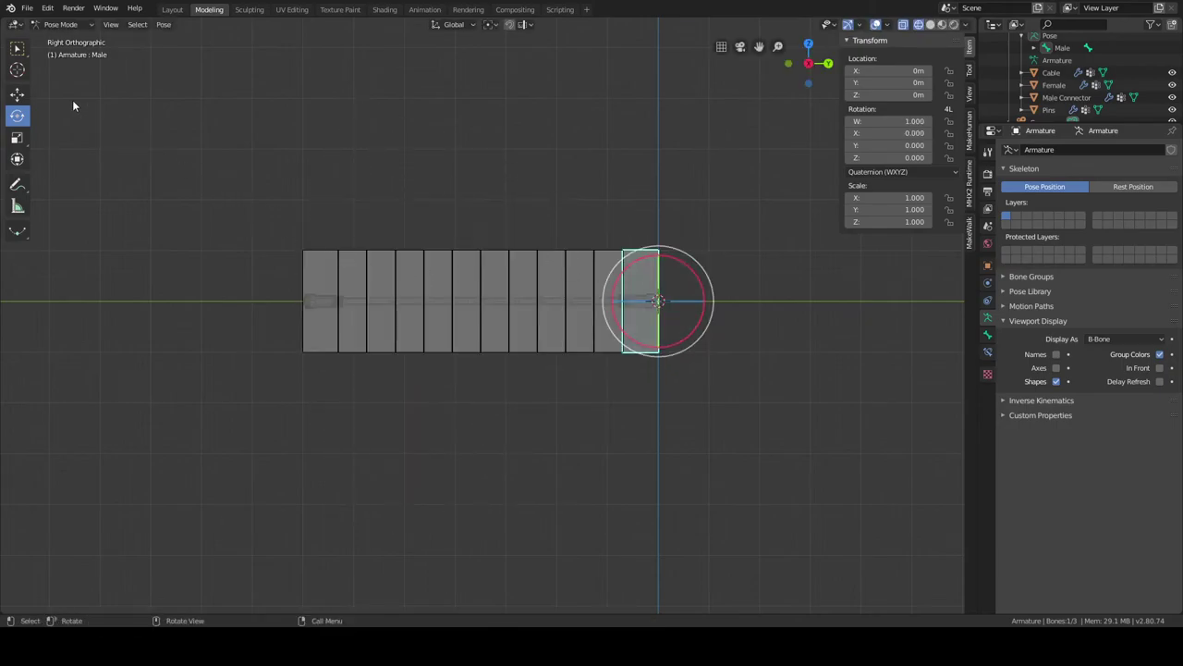
Select the Female bone in Pose Mode, freely test-bend the cable with it, then cancel with Esc.
left_click(1059, 61)
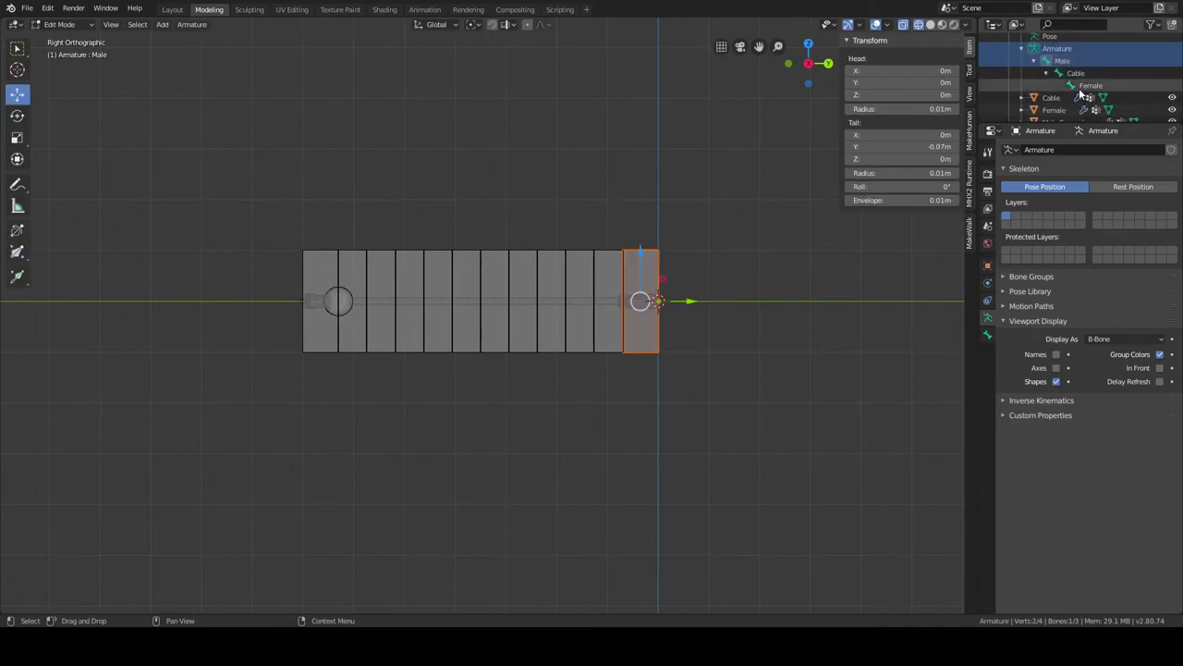
left_click(1082, 86)
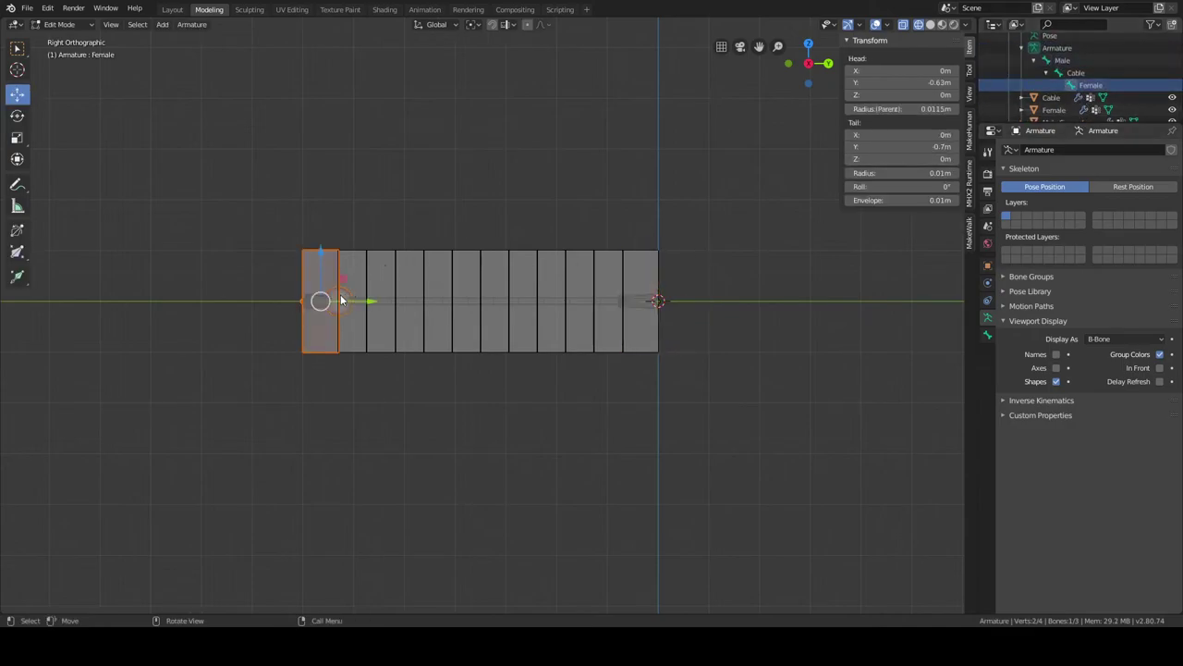
left_click(80, 28)
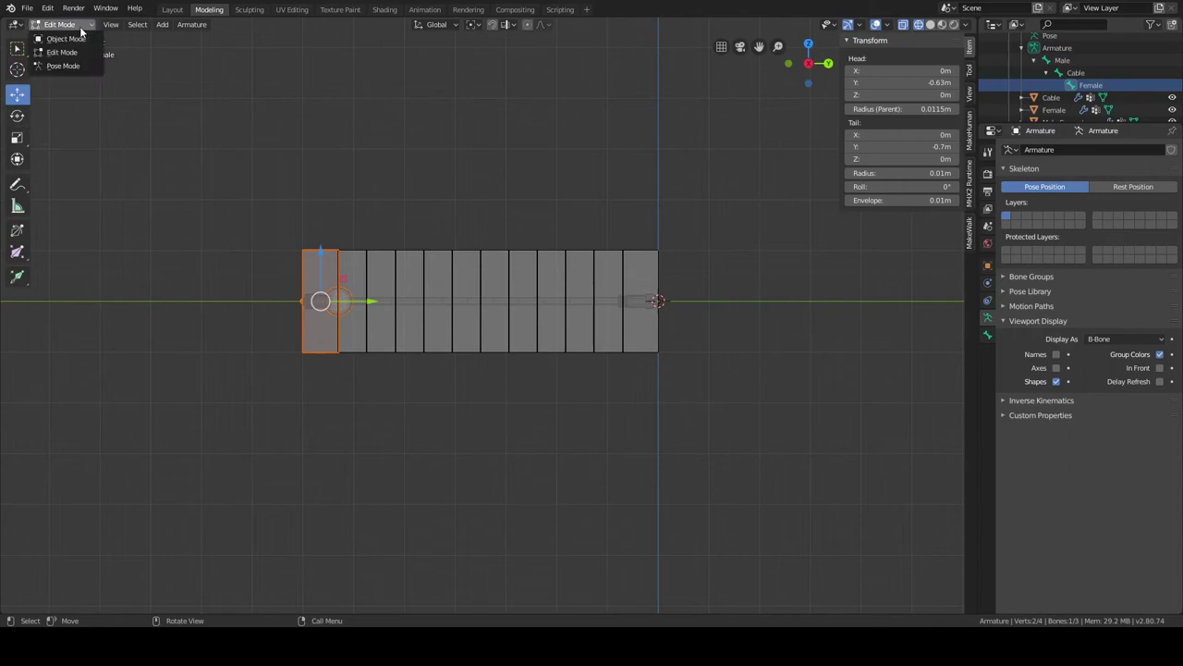
left_click(63, 65)
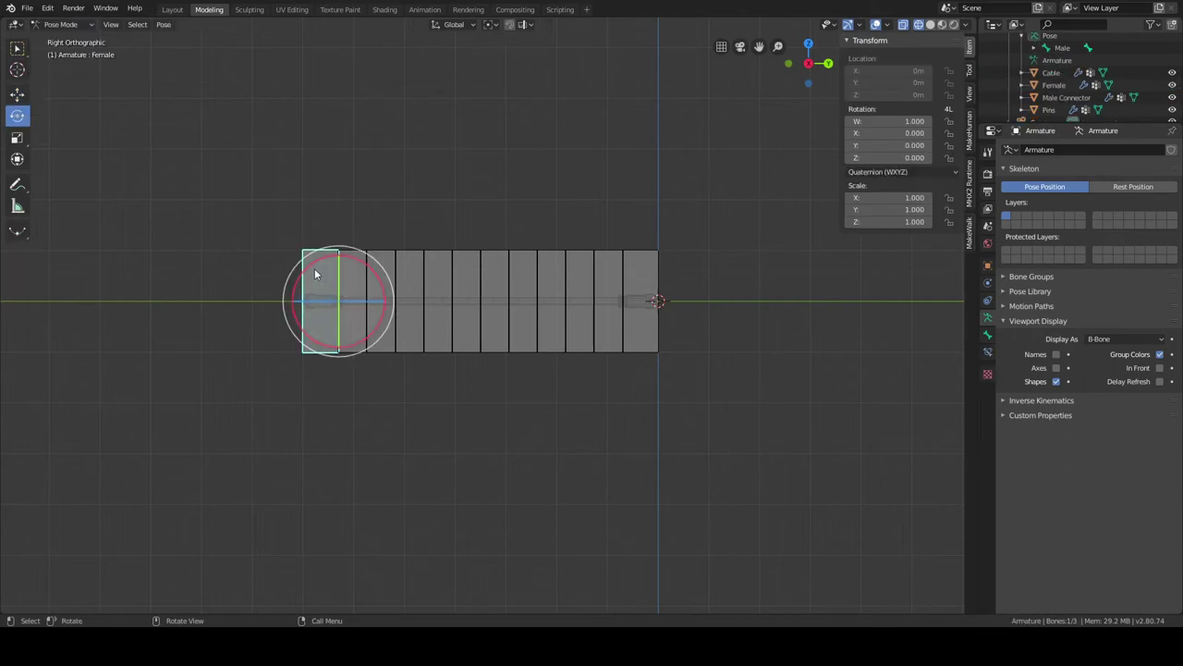
left_click_drag(312, 266, 268, 259)
left_click_drag(305, 298, 342, 297)
left_click_drag(276, 333, 305, 314)
key("Escape")
middle_click_drag(366, 399, 532, 484)
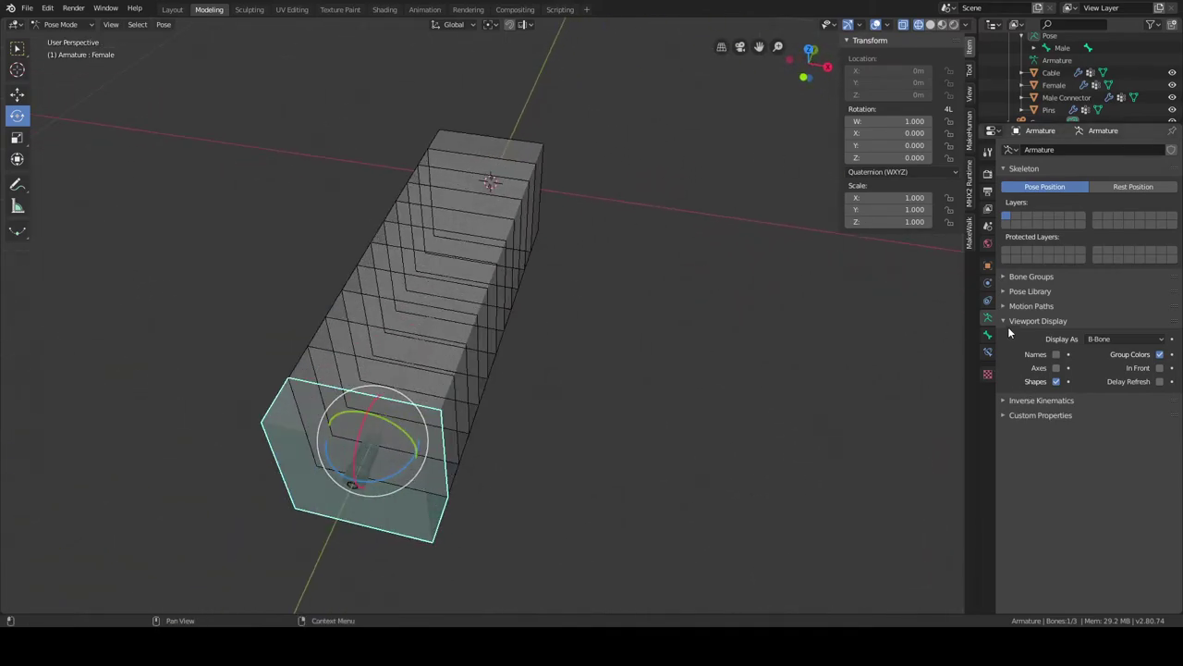
Review the Female bone settings, then select Male and cancel a trial -41° Z rotation.
left_click(987, 335)
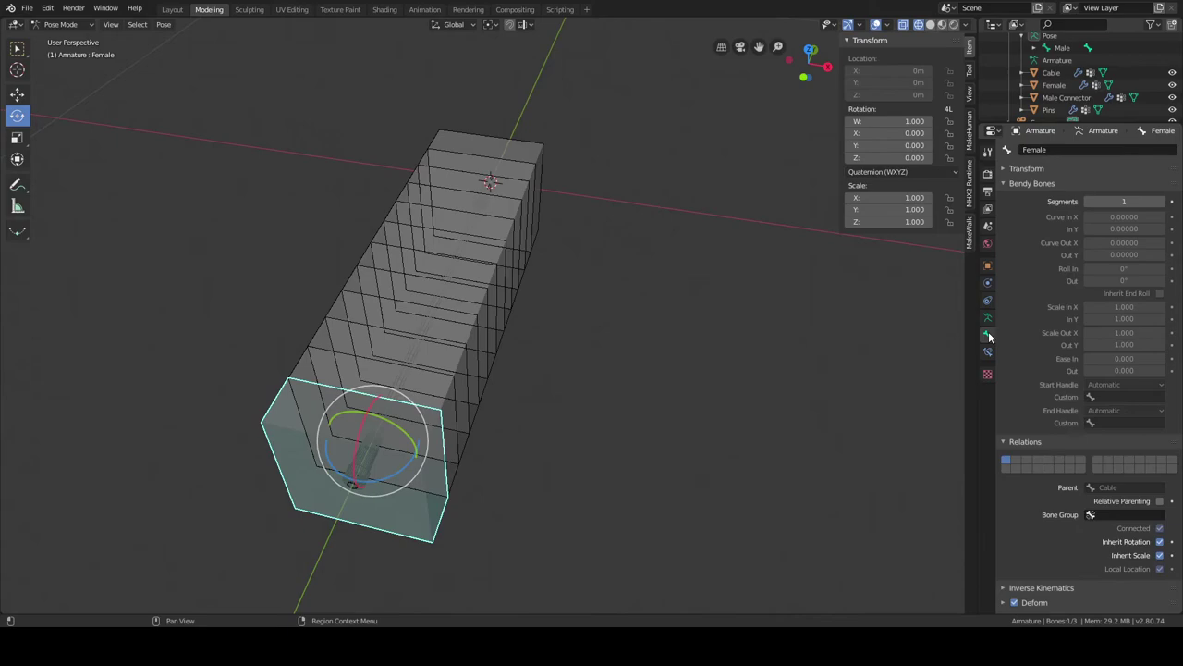
left_click(987, 317)
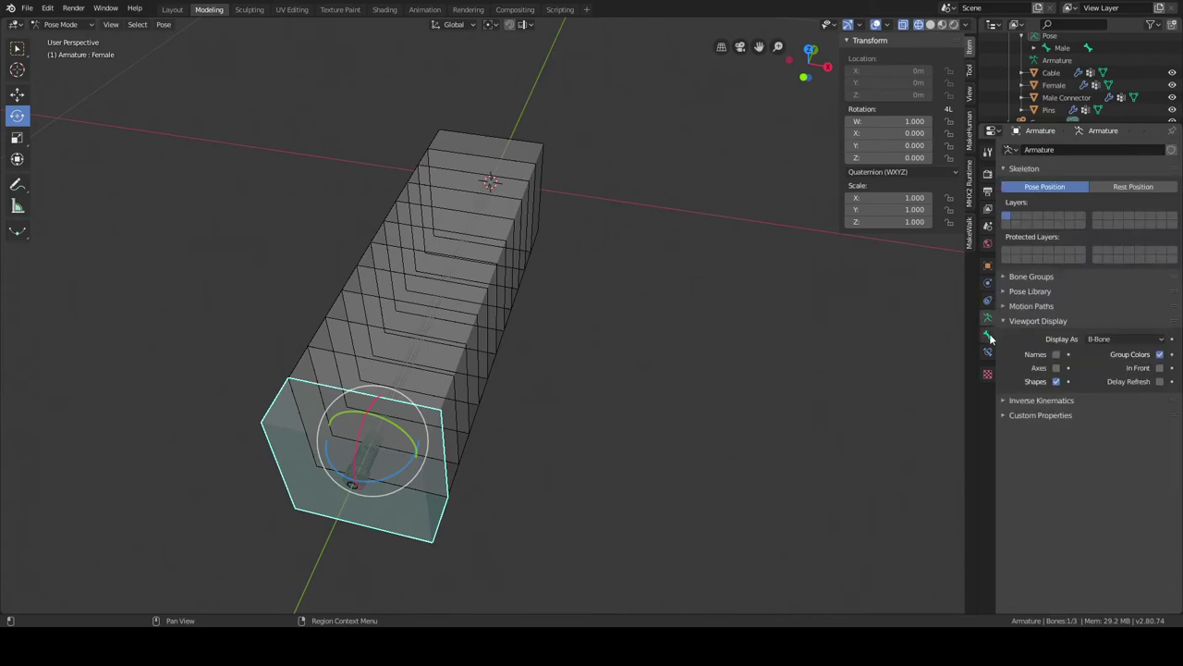
left_click(989, 335)
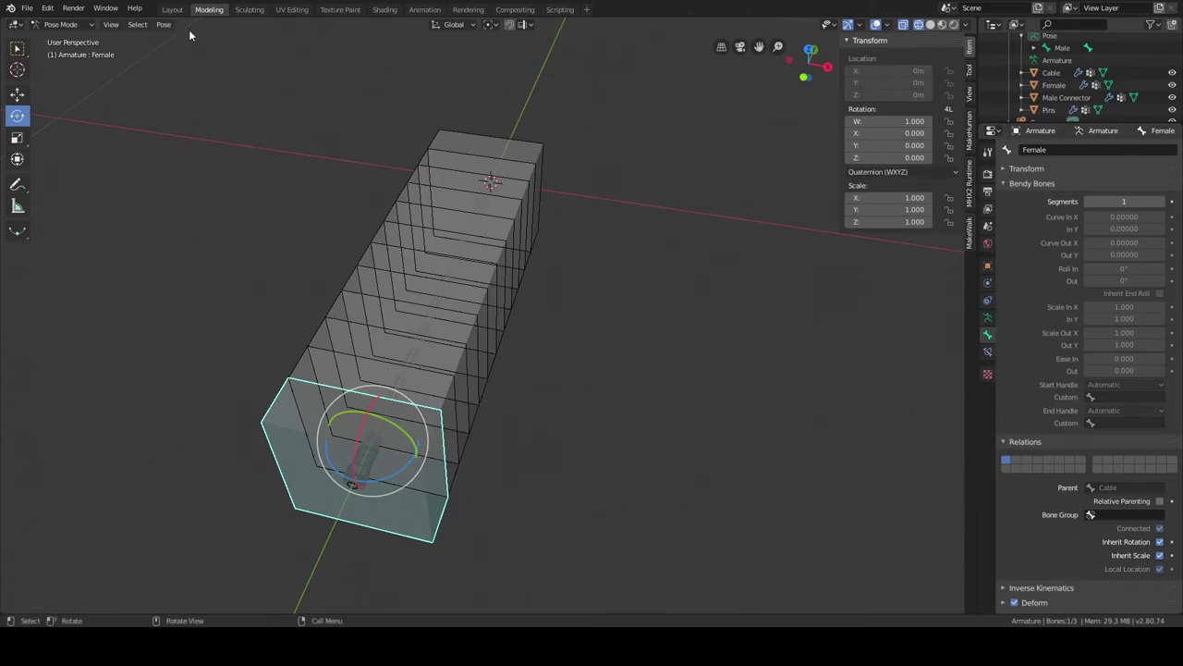
left_click(1059, 49)
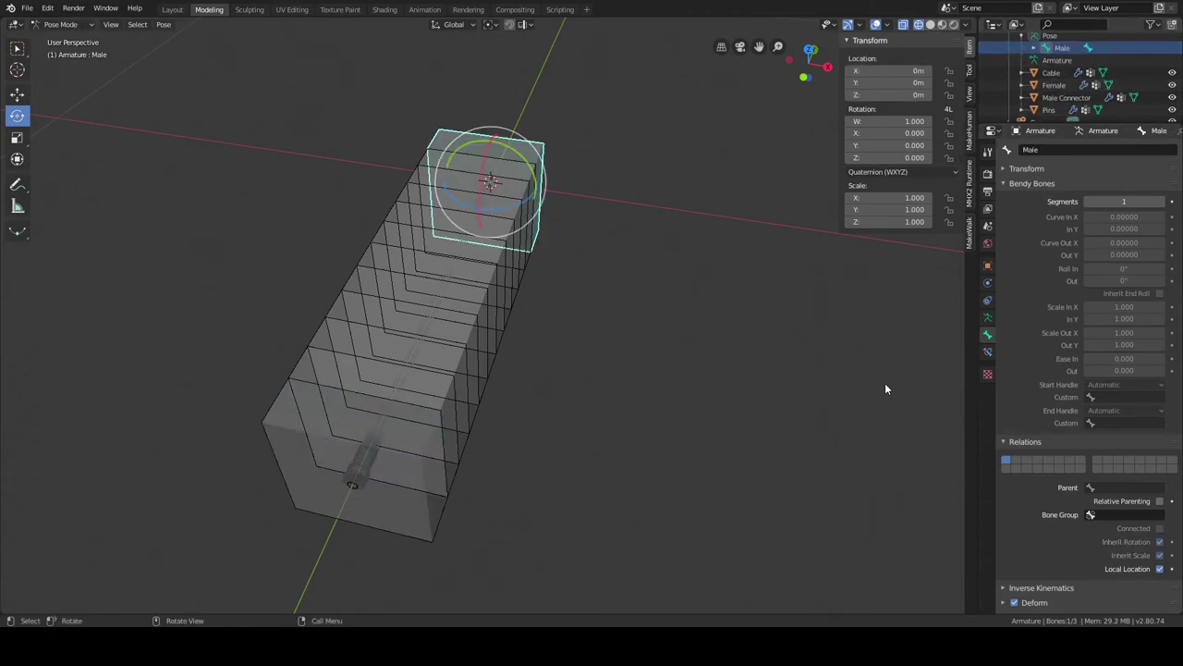
middle_click_drag(835, 468, 682, 444)
scroll(786, 388, "up", 2)
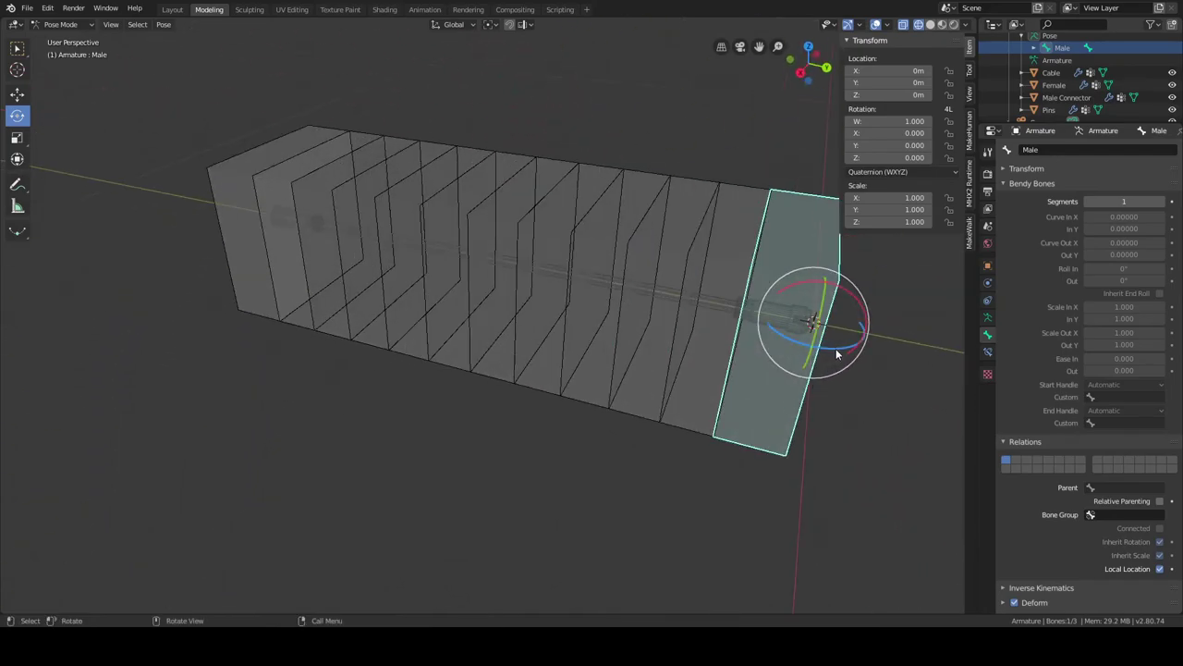
left_click_drag(834, 347, 814, 355)
key("Escape")
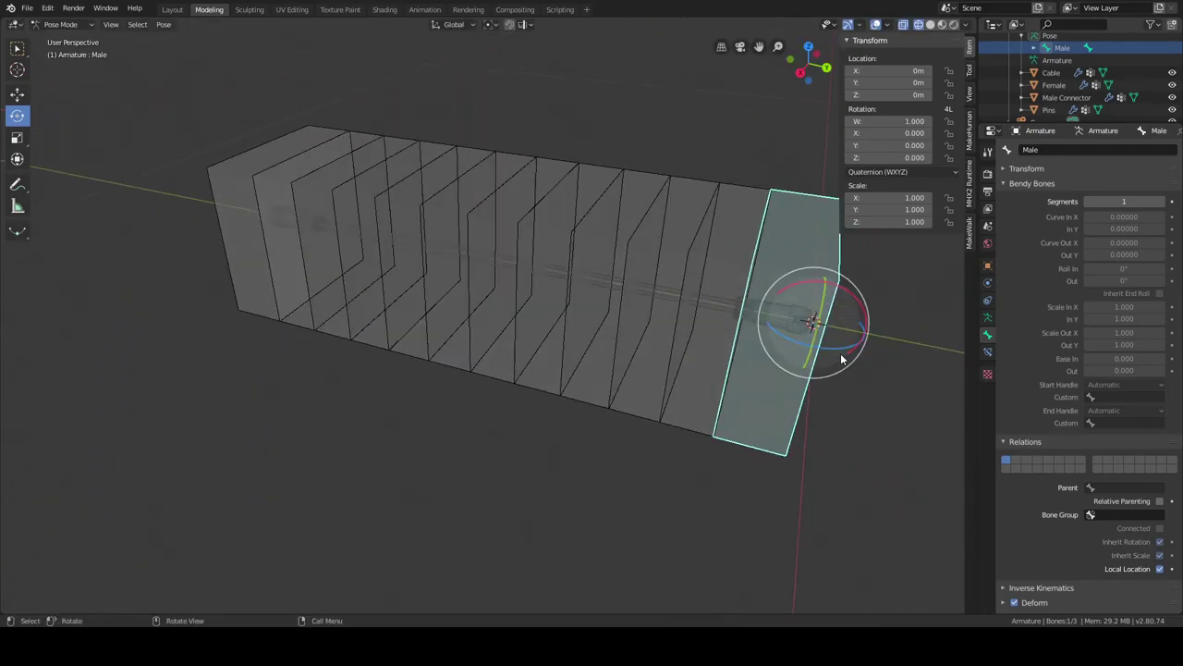
Expand the Male and Cable bones in the Outliner to show the Male–Cable–Female chain.
scroll(645, 385, "up", 3)
scroll(670, 400, "down", 3)
middle_click_drag(670, 400, 601, 364)
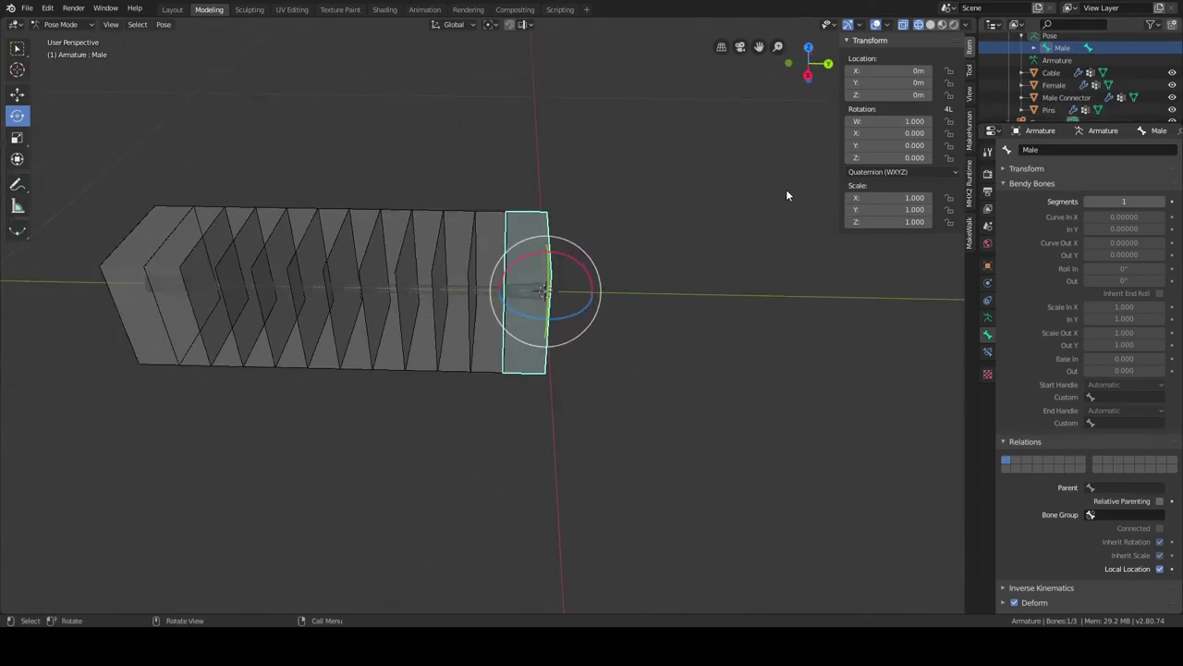
left_click(1035, 49)
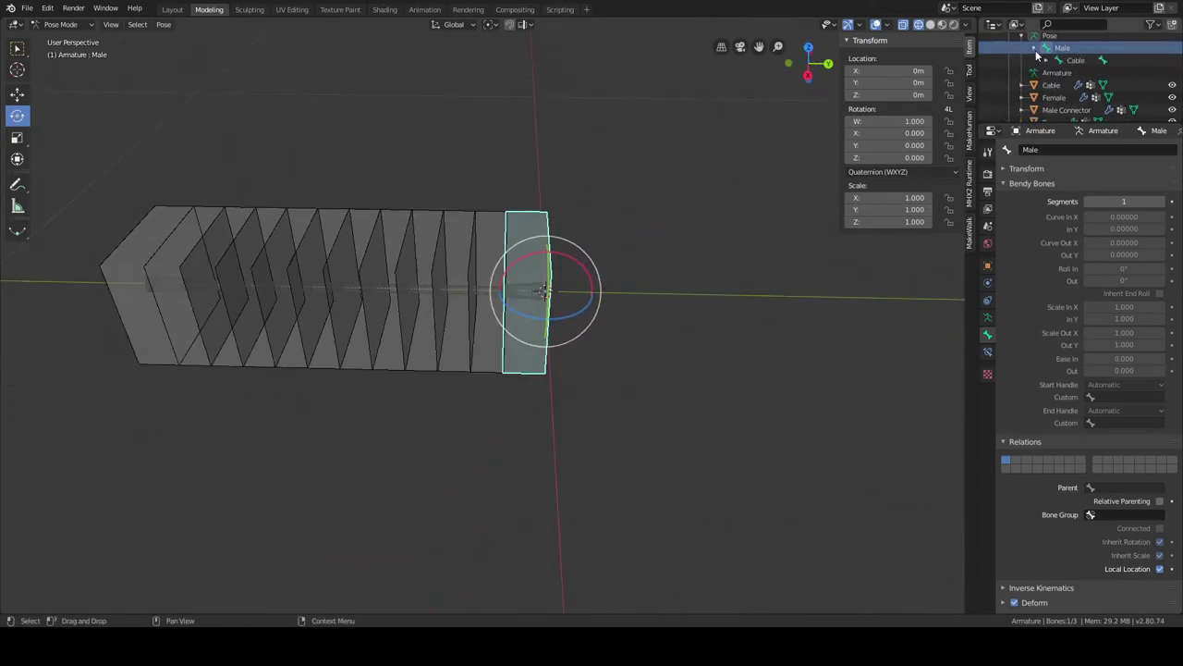
left_click(1046, 60)
middle_click_drag(706, 257, 191, 99)
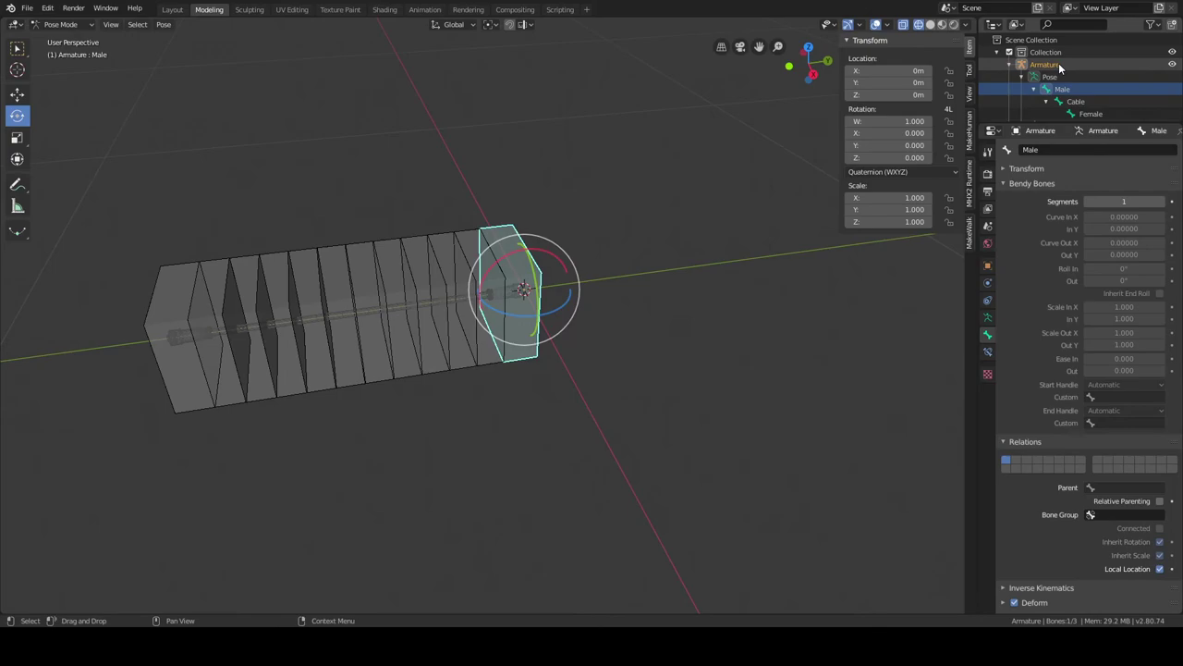
scroll(1060, 66, "down", 1)
In Edit Mode, select the Cable, Female and Male bones to check their parents.
left_click(1059, 76)
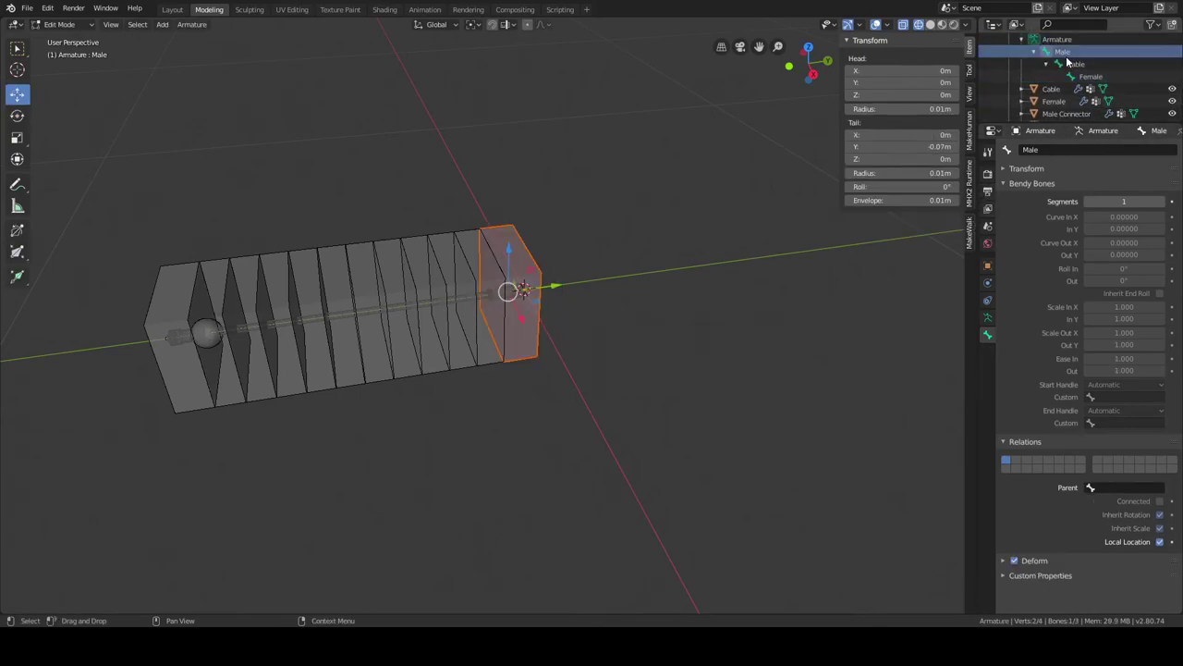
left_click(1080, 76)
left_click(1085, 78)
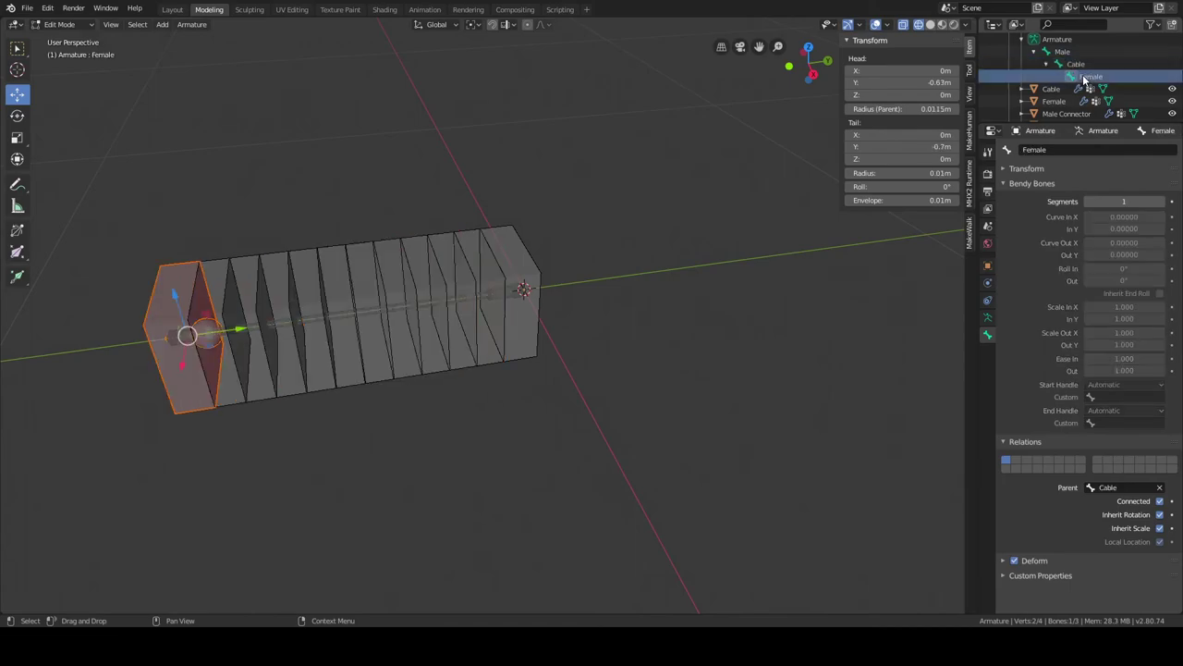
left_click(1062, 52)
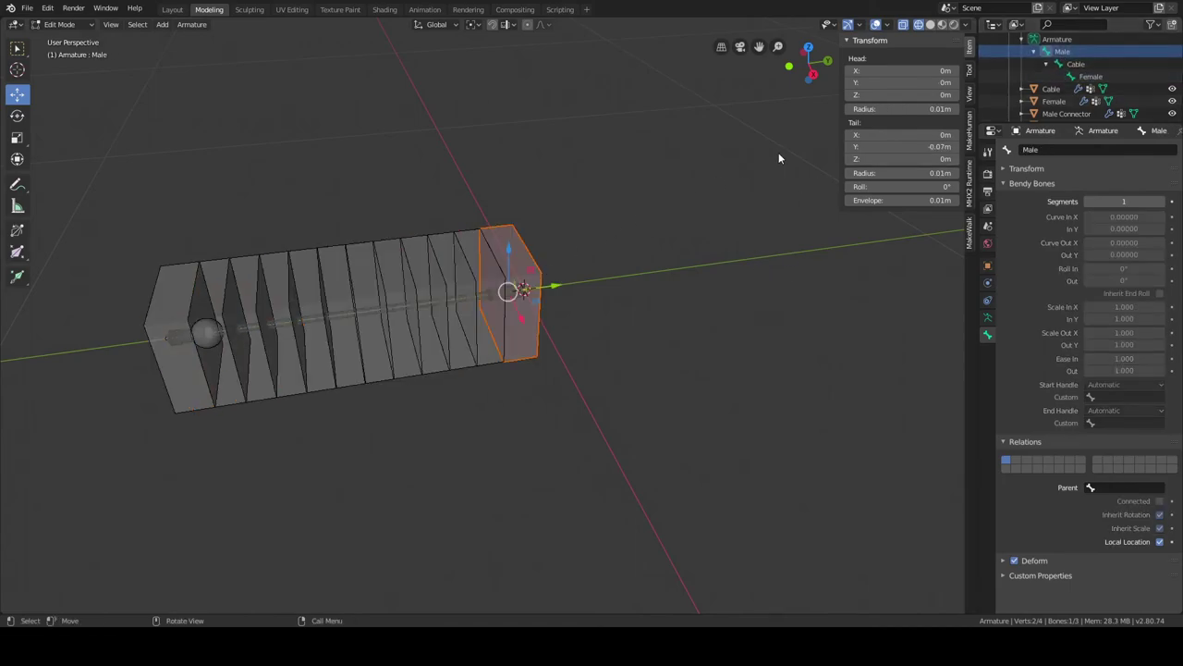
left_click(1091, 77)
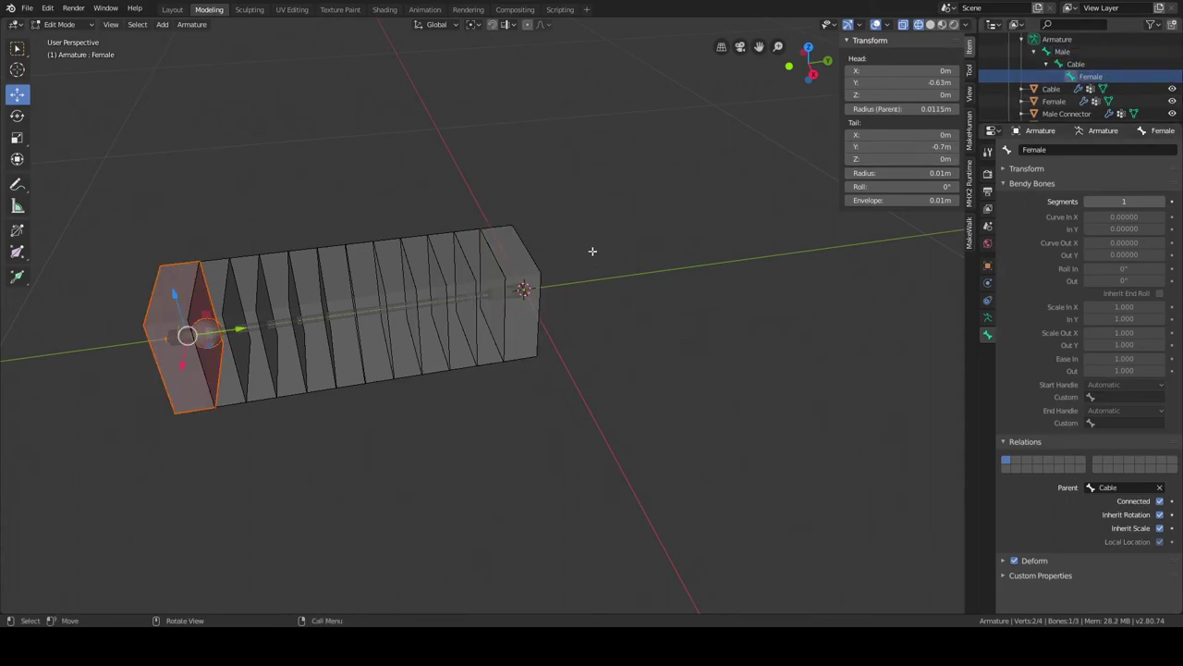
scroll(1082, 83, "up", 3)
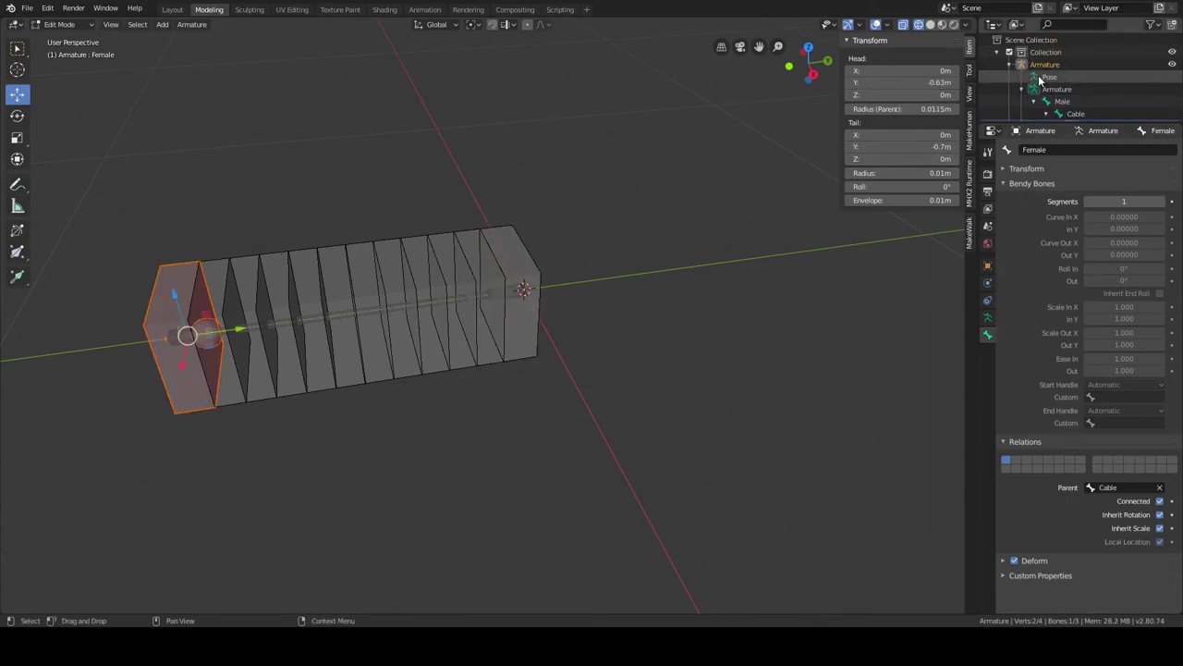
In Pose Mode, rotate the Female bone around global Z so the cable curves toward it.
left_click(79, 25)
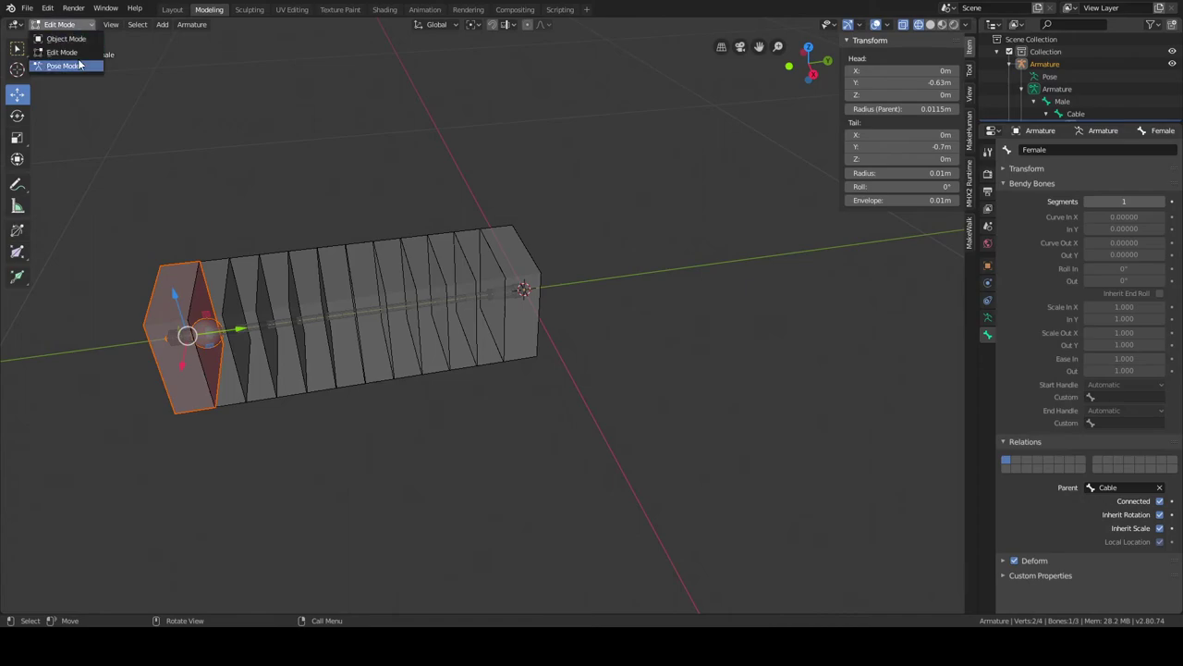
left_click(78, 61)
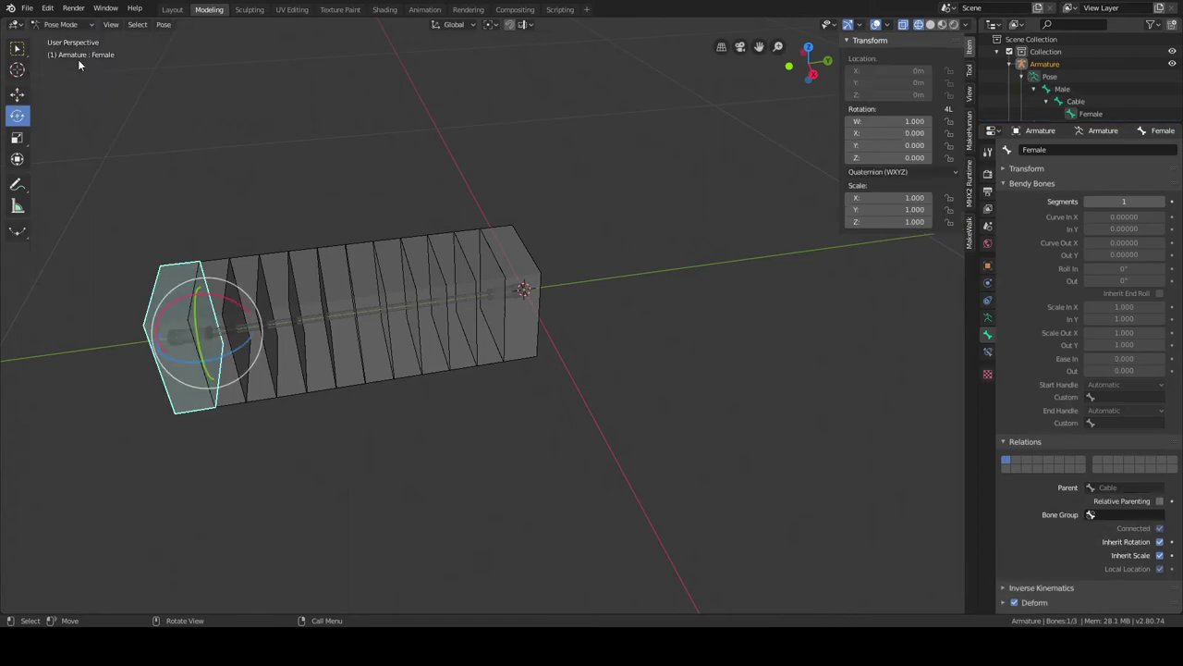
left_click(16, 95)
key("r")
key("z")
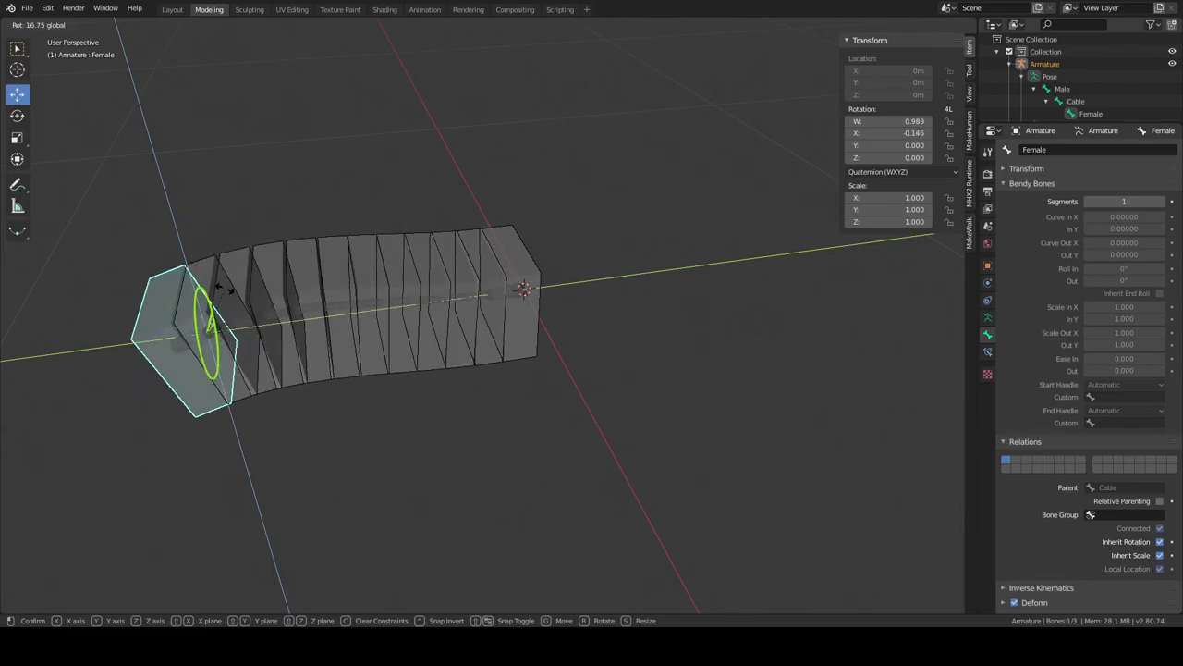
left_click(223, 285)
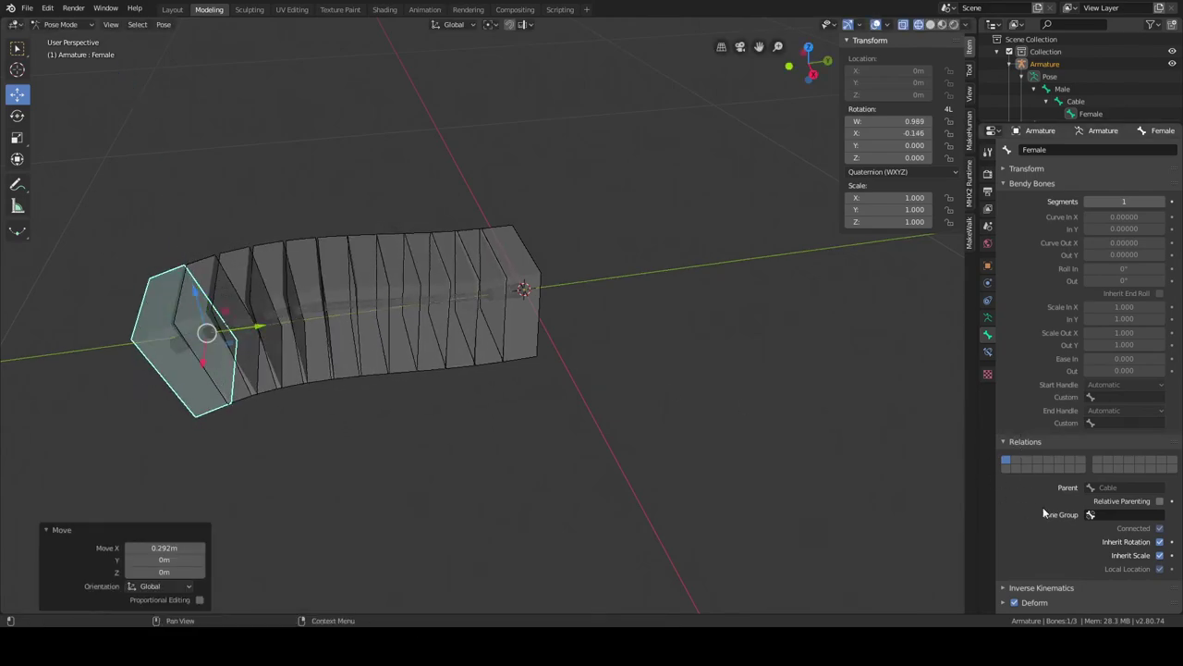
Collapse the bone Relations panel and expand the bone's Viewport Display settings.
scroll(1054, 511, "down", 1)
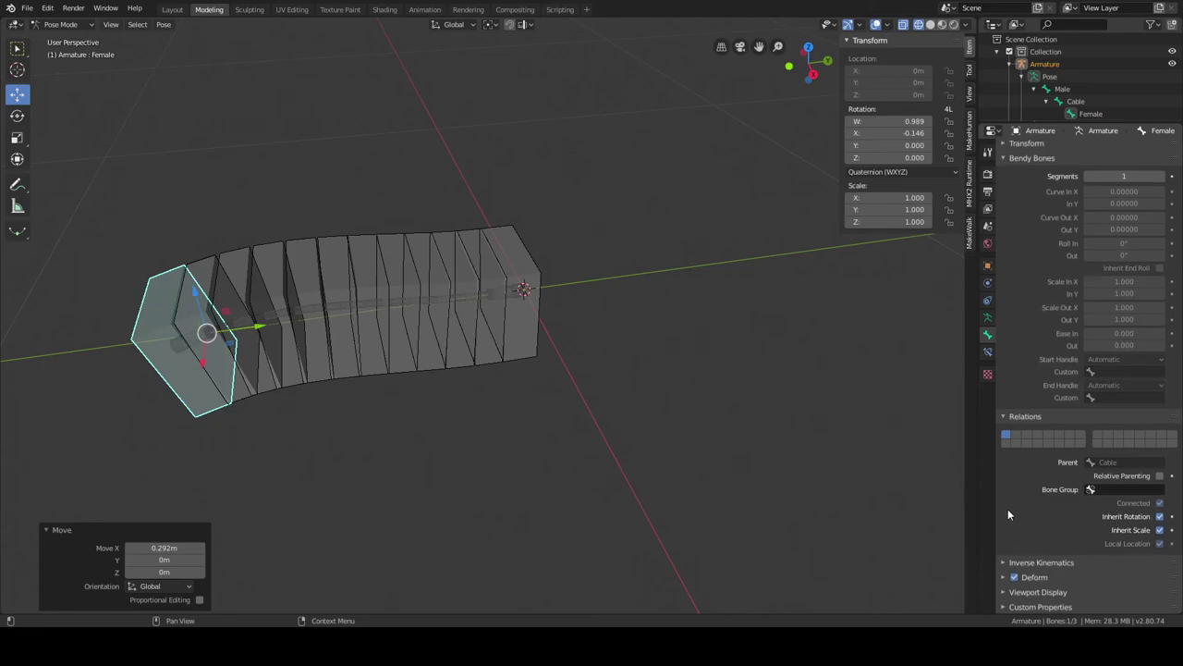
left_click(1003, 417)
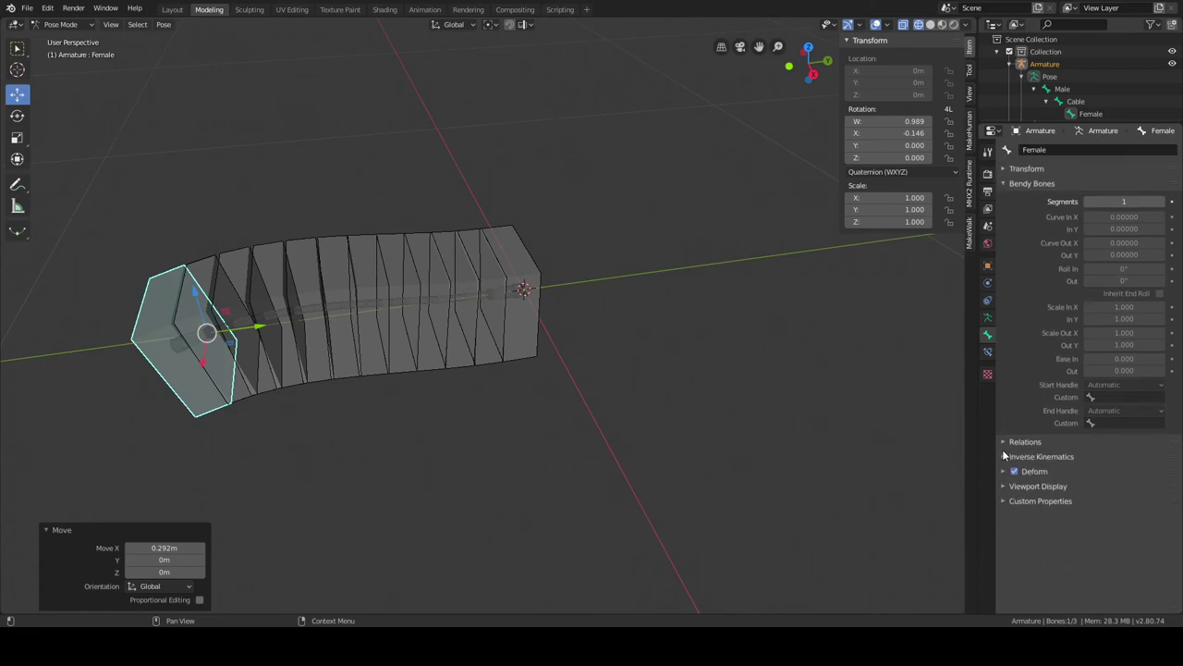
left_click(1002, 485)
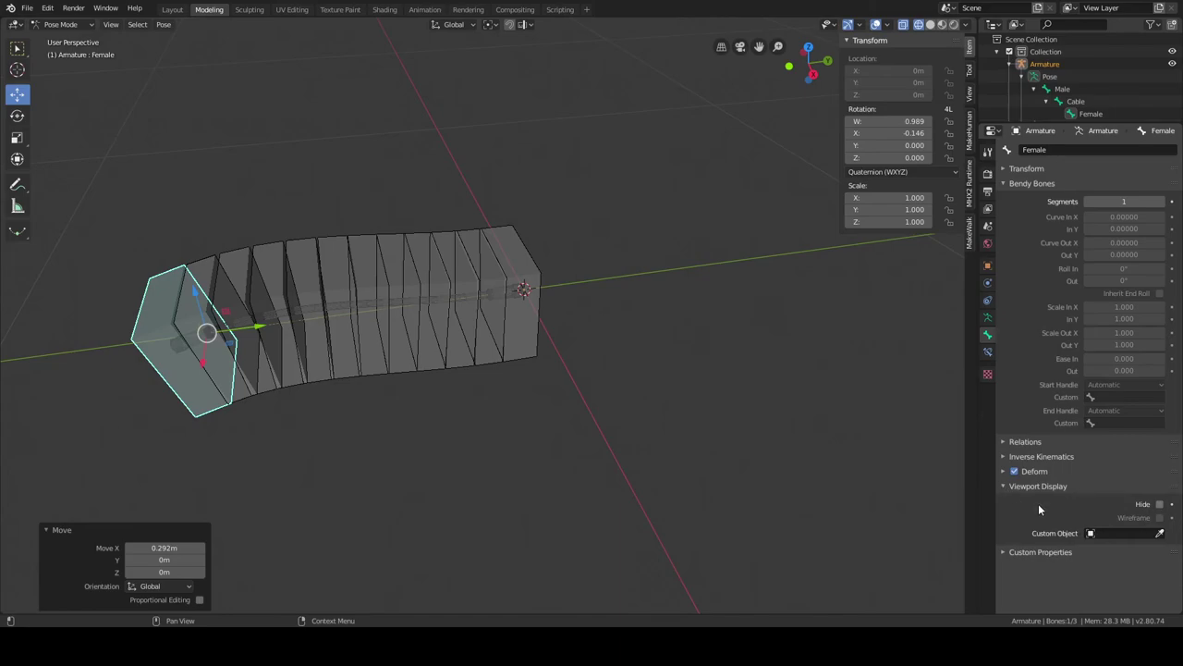
Tick Hide in Viewport Display for the Female bone, then for the Cable bone.
left_click(1160, 504)
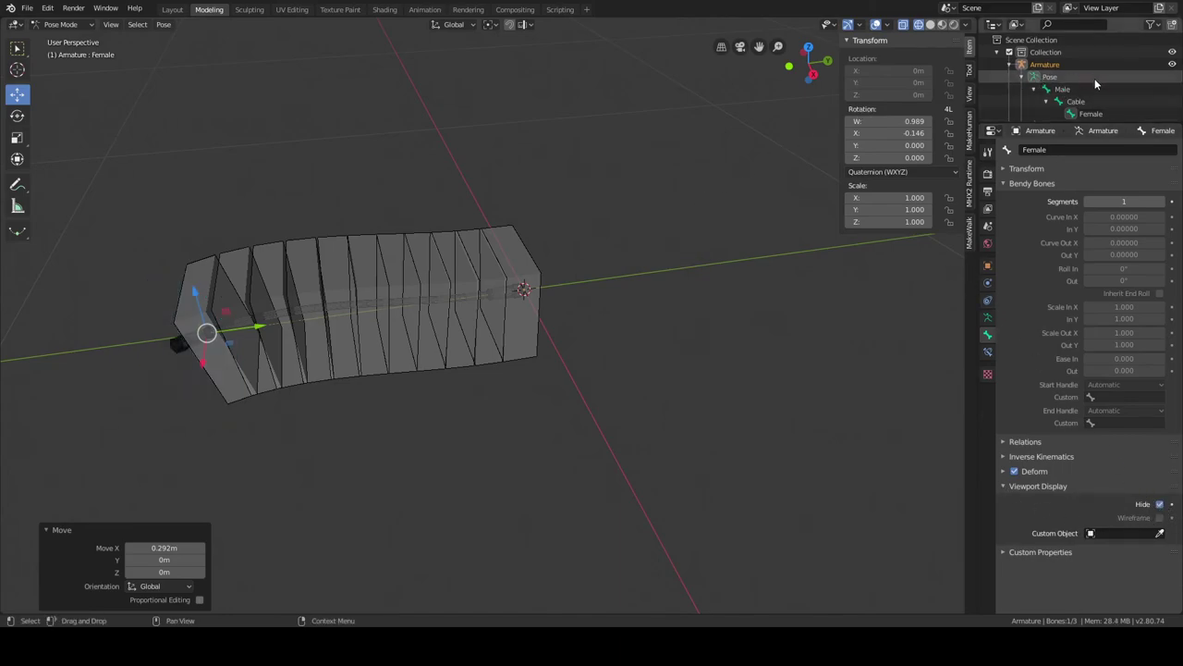
scroll(1097, 84, "down", 2)
left_click(1054, 80)
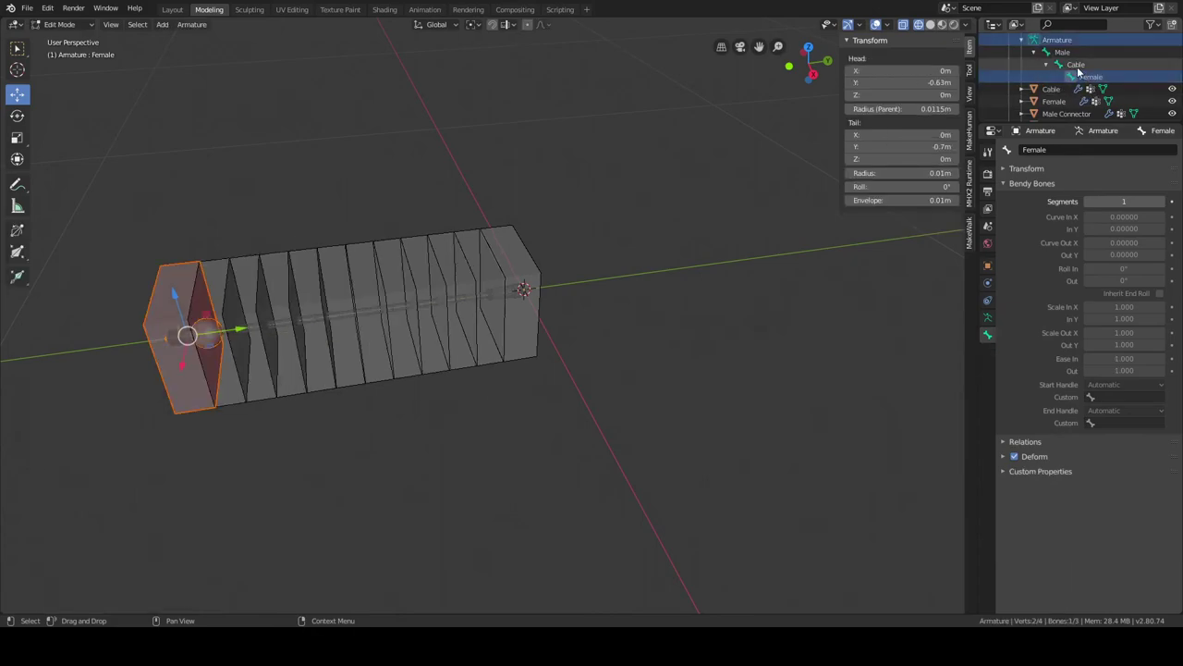
left_click(1075, 64)
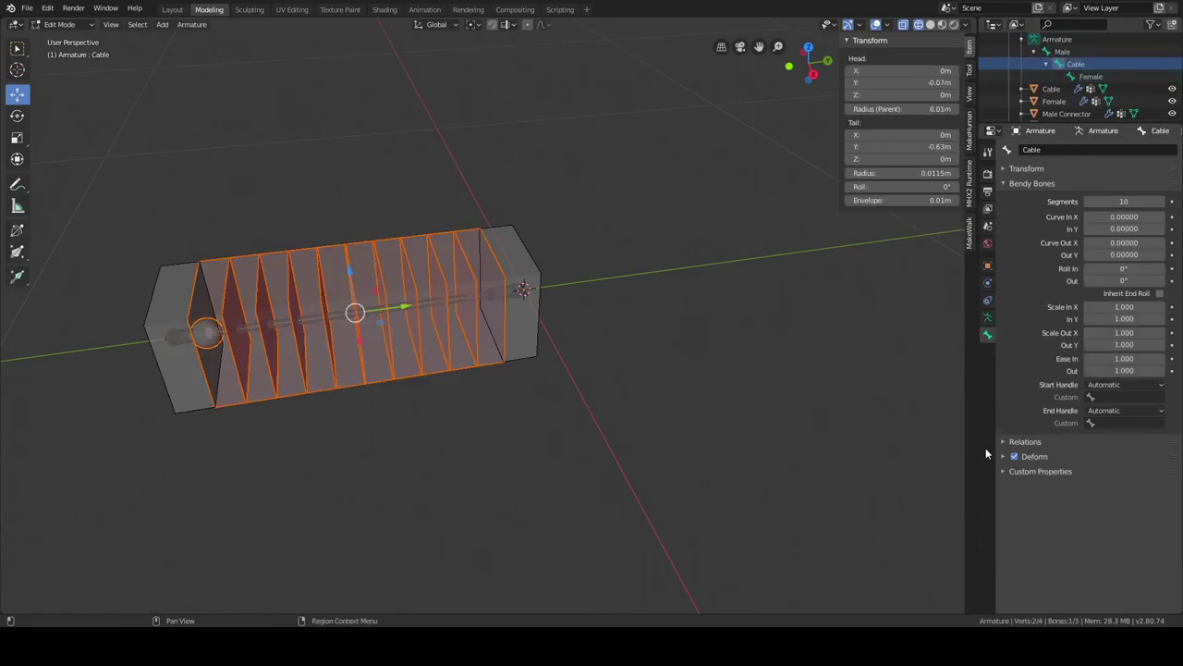
left_click(989, 320)
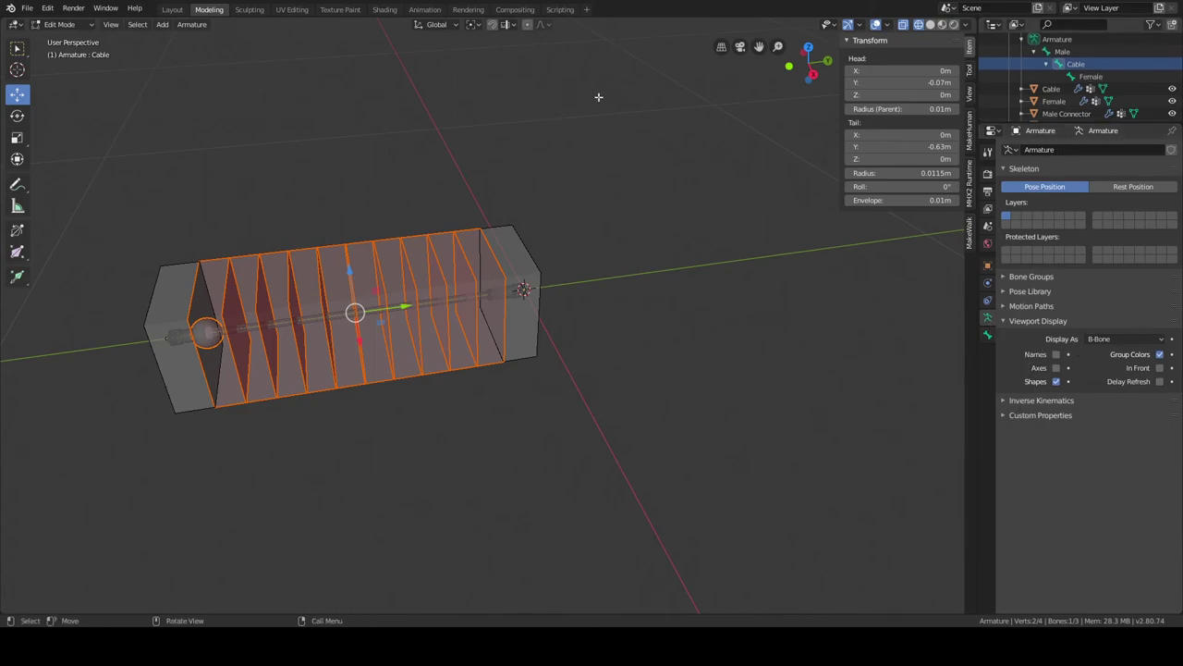
left_click(89, 25)
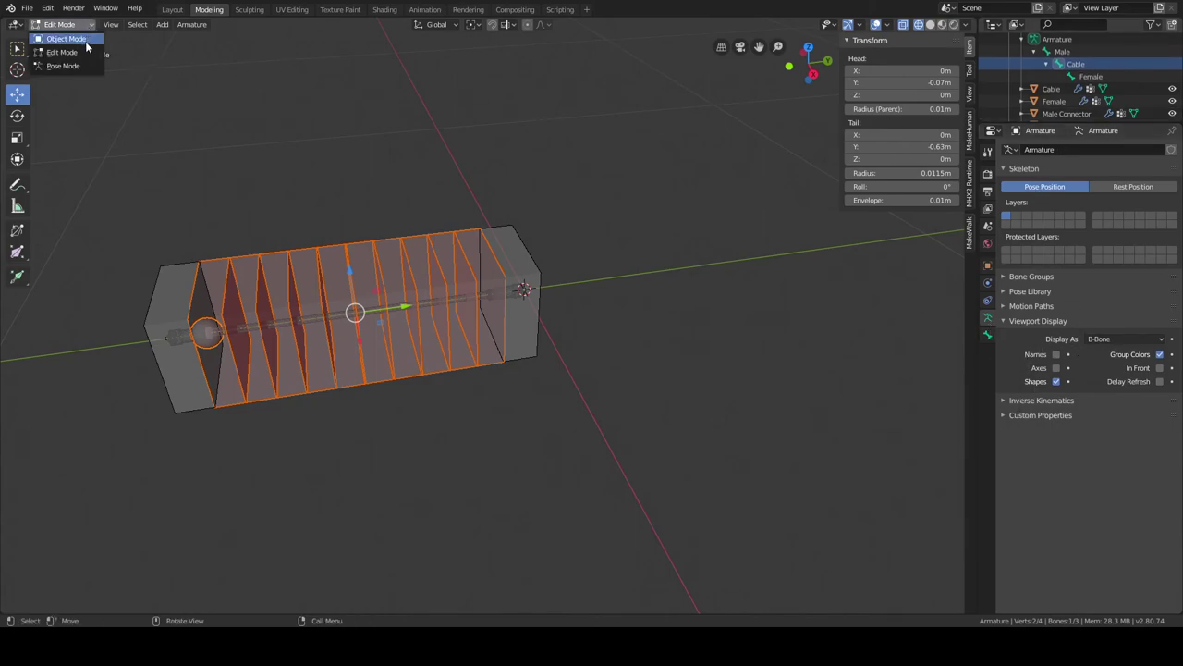
left_click(82, 67)
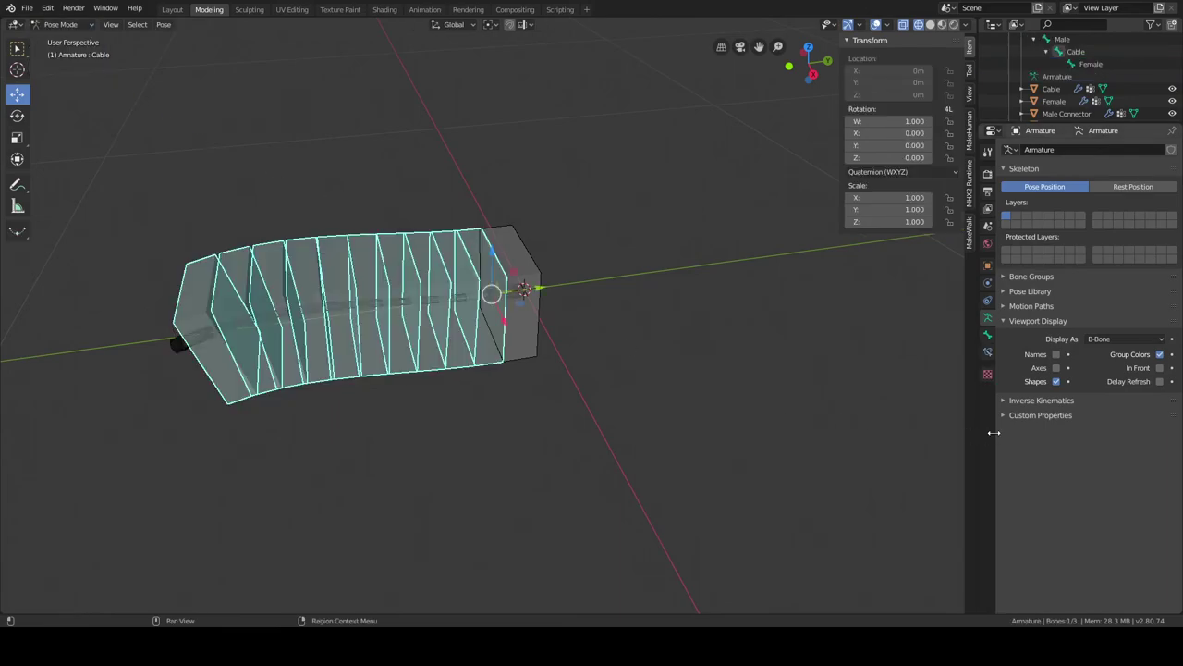
left_click(987, 334)
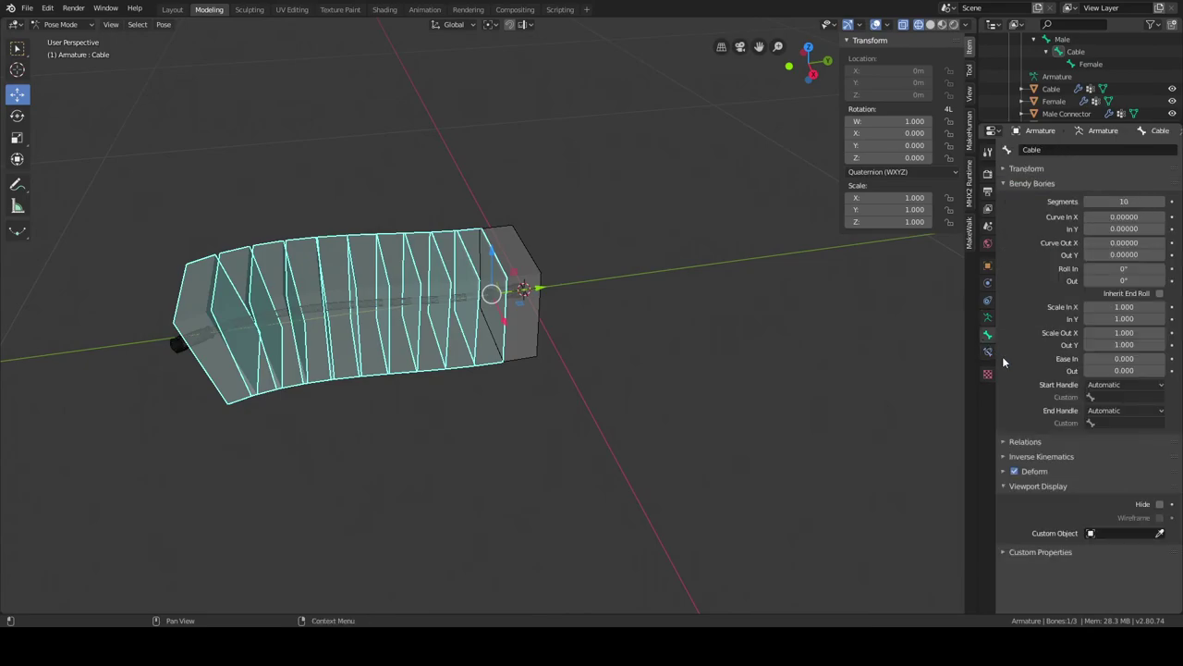
left_click(1161, 504)
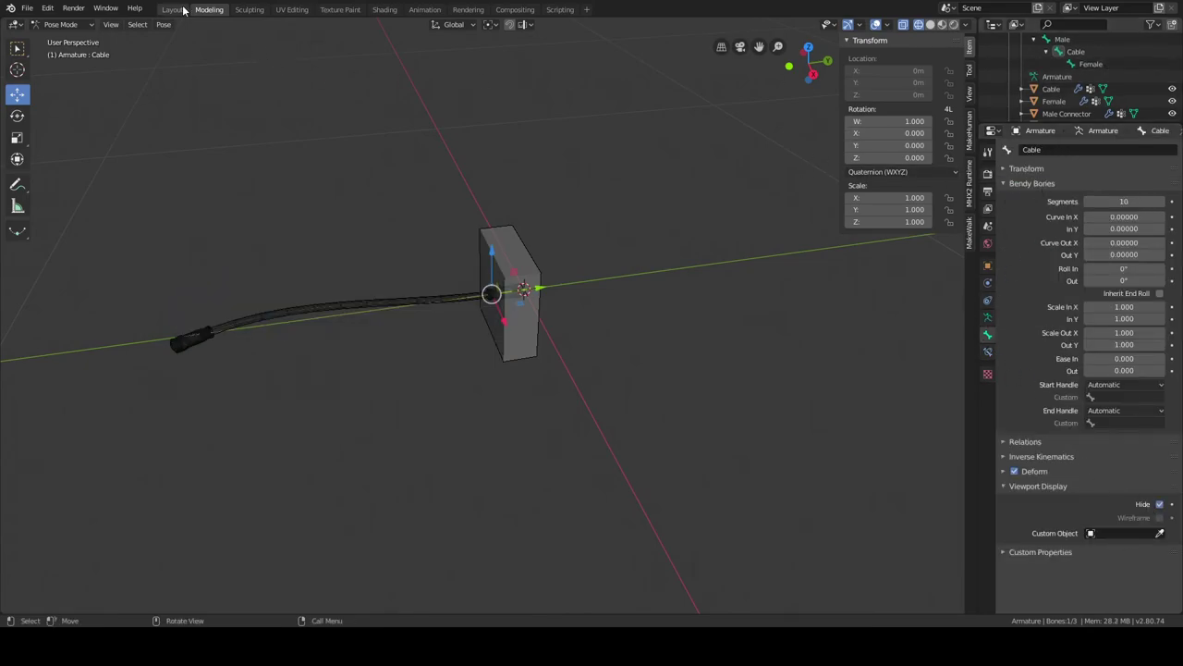
Select the Male bone and, in Pose Mode, hide its display shape too.
left_click(1060, 72)
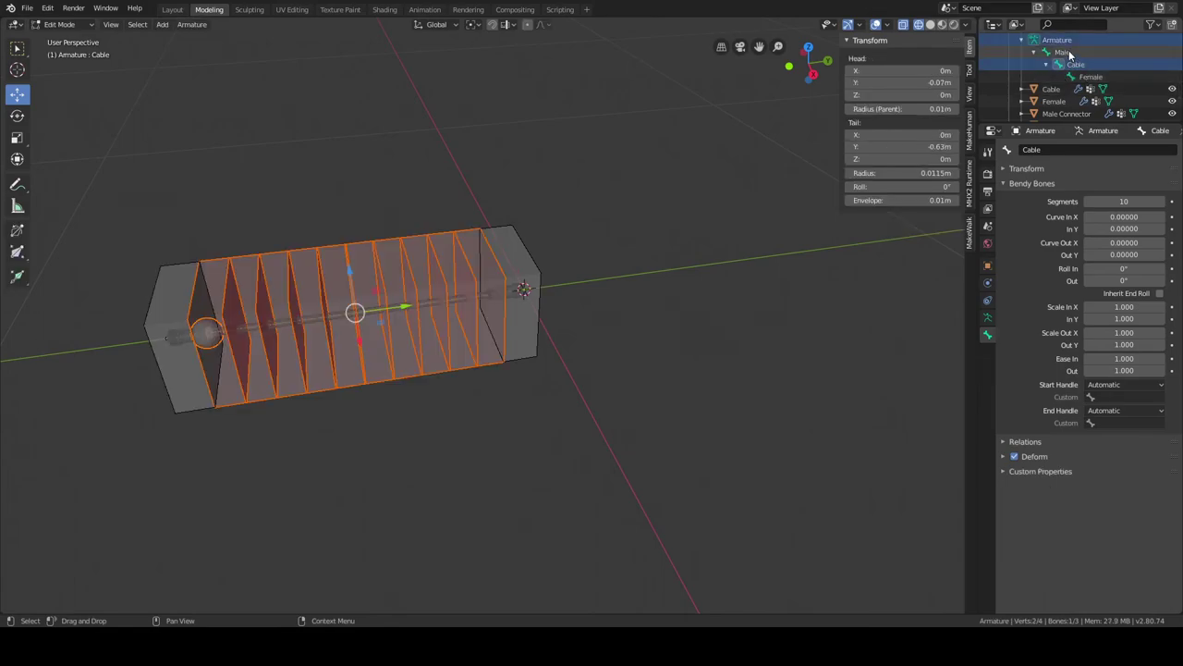
left_click(1063, 51)
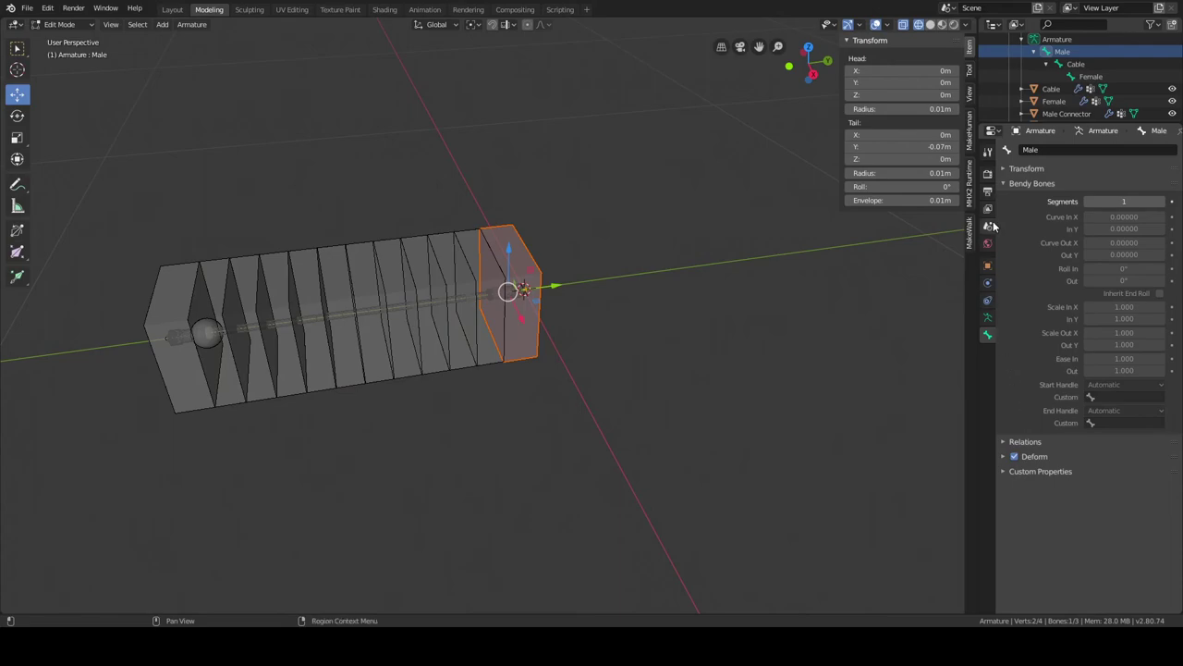
left_click(88, 25)
left_click(91, 68)
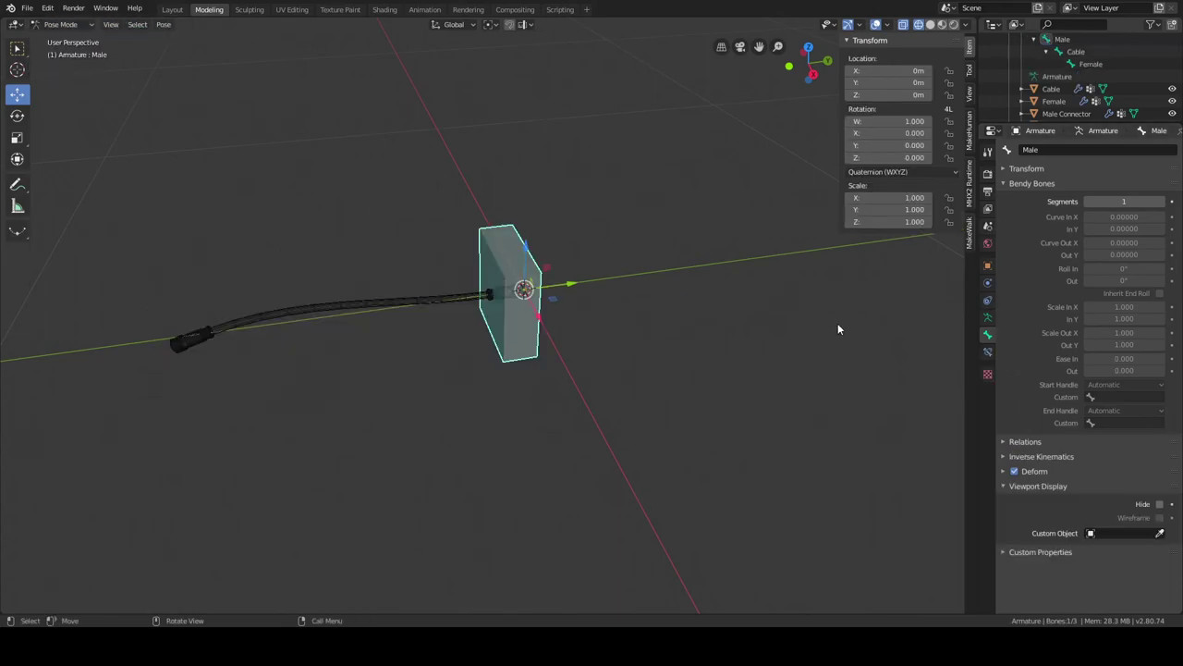
left_click(1159, 504)
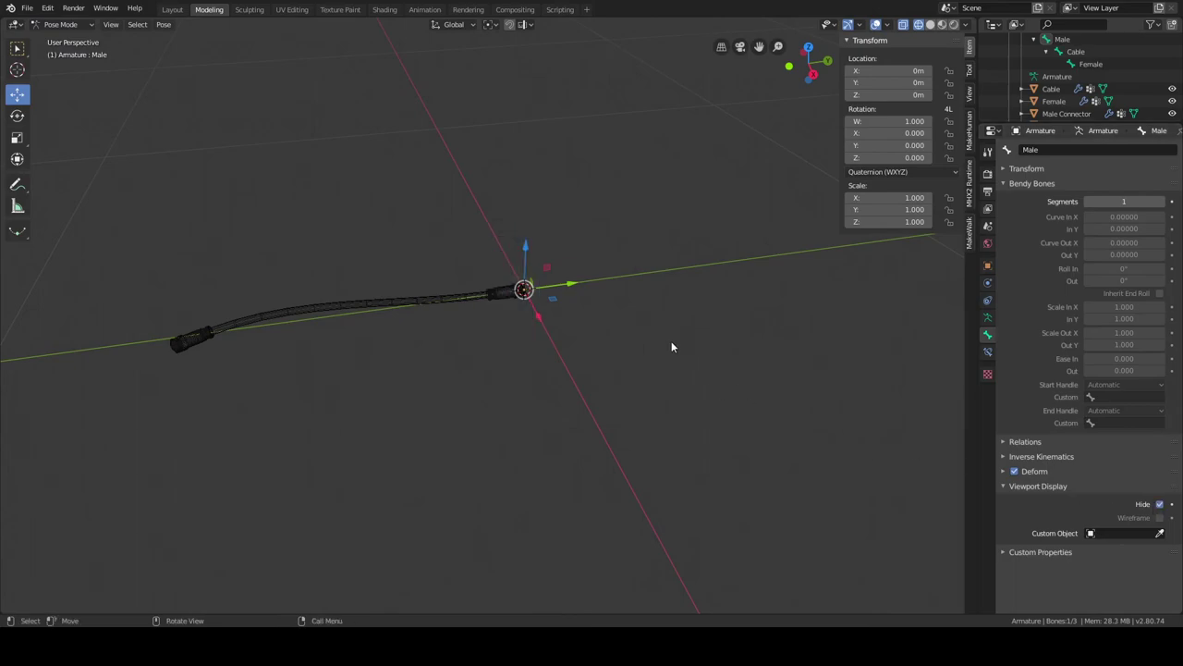
scroll(673, 346, "up", 4)
Switch to solid shading and orbit and zoom around the cable to inspect its curve.
left_click(930, 25)
mouse_move(554, 273)
middle_mouse_down()
mouse_move(588, 295)
mouse_move(680, 250)
mouse_move(757, 237)
mouse_move(730, 251)
mouse_move(513, 250)
mouse_move(467, 278)
mouse_move(660, 269)
middle_mouse_up()
scroll(467, 278, "up", 4)
scroll(533, 297, "down", 3)
scroll(533, 297, "up", 2)
scroll(534, 297, "down", 3)
scroll(533, 297, "up", 3)
middle_click_drag(533, 297, 378, 288)
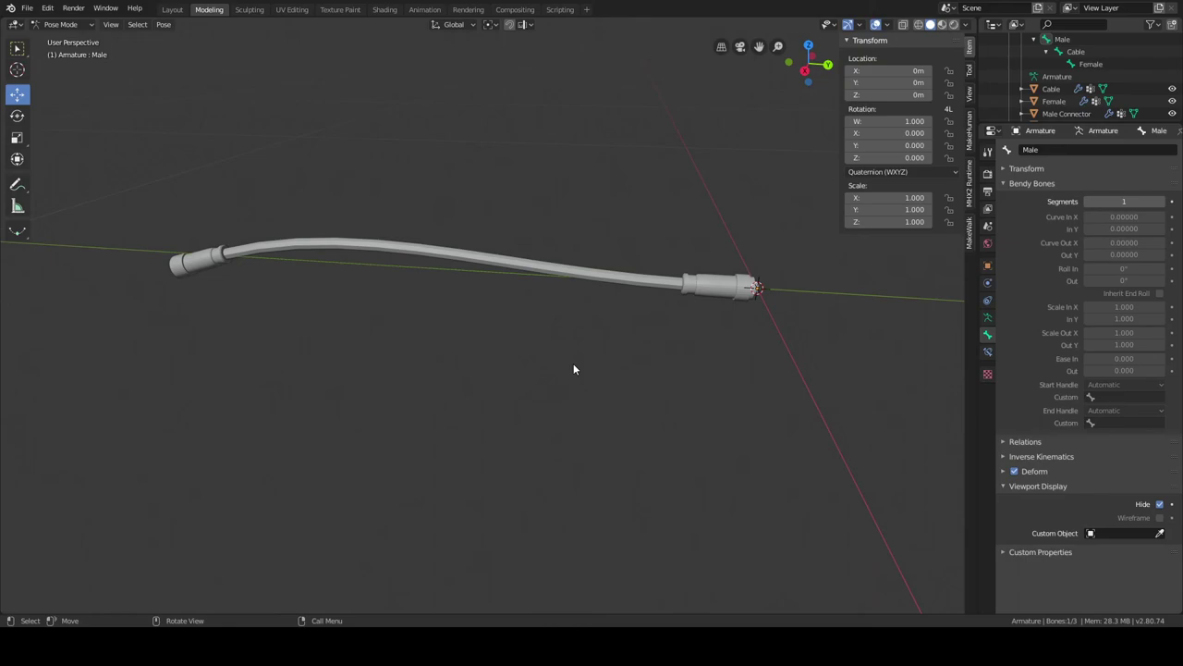
middle_click_drag(506, 355, 536, 312)
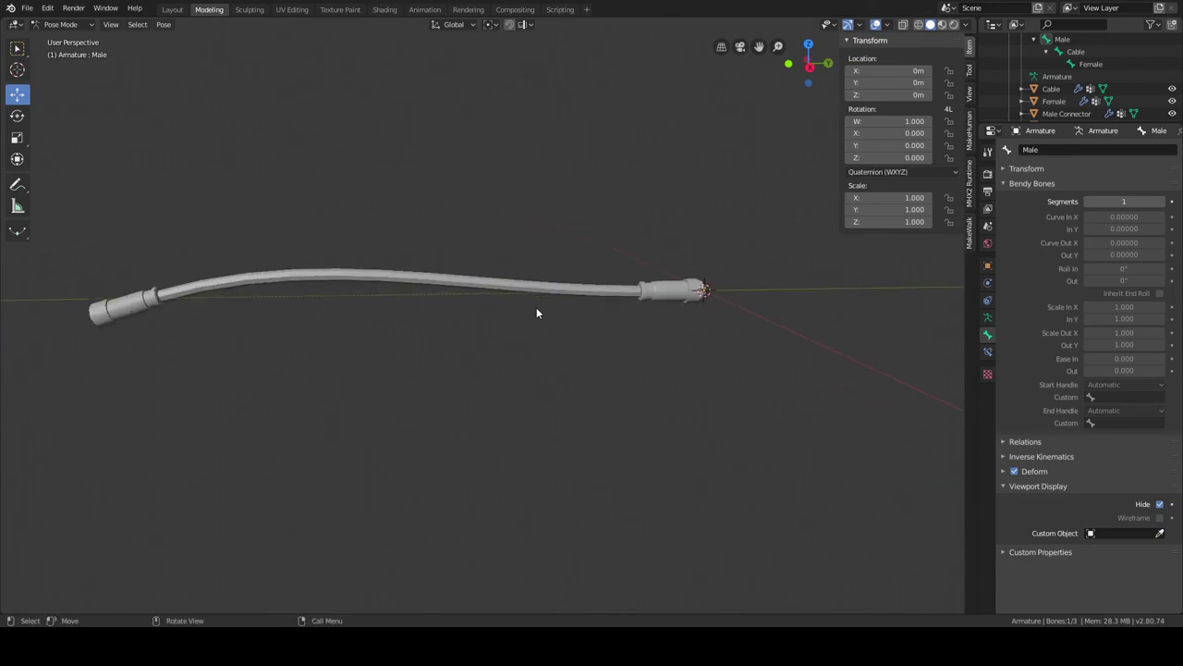
mouse_move(507, 330)
middle_mouse_down()
mouse_move(536, 364)
mouse_move(470, 343)
mouse_move(507, 335)
middle_mouse_up()
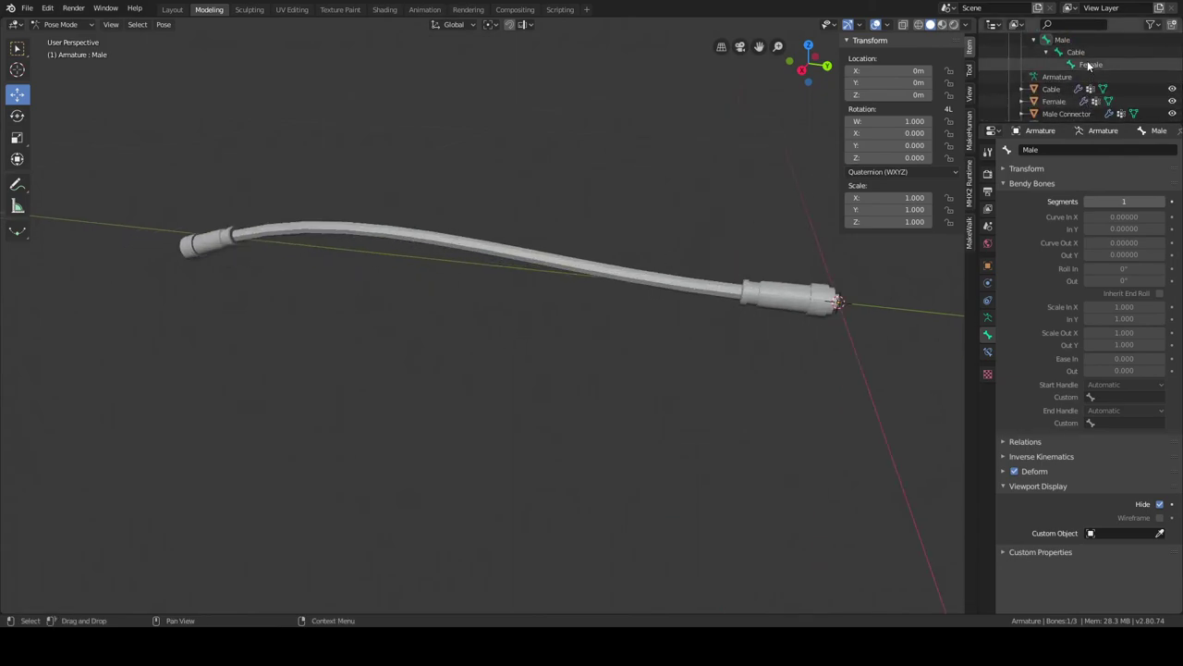
middle_click_drag(729, 226, 691, 278)
scroll(1092, 74, "up", 3)
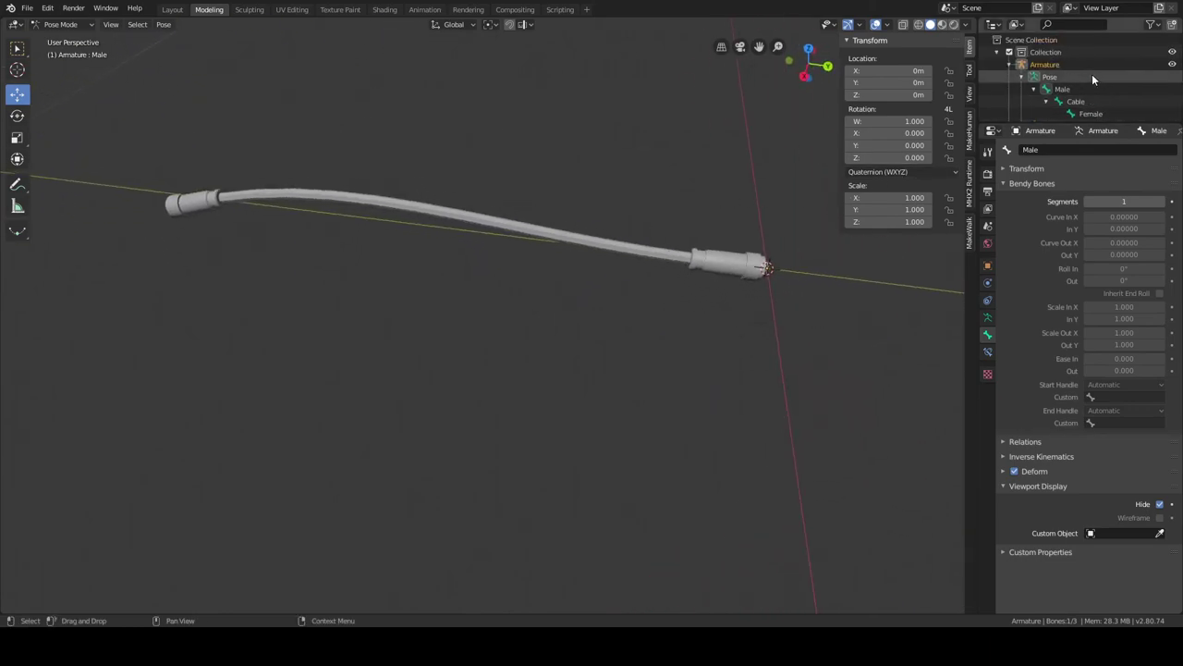
scroll(1049, 85, "down", 2)
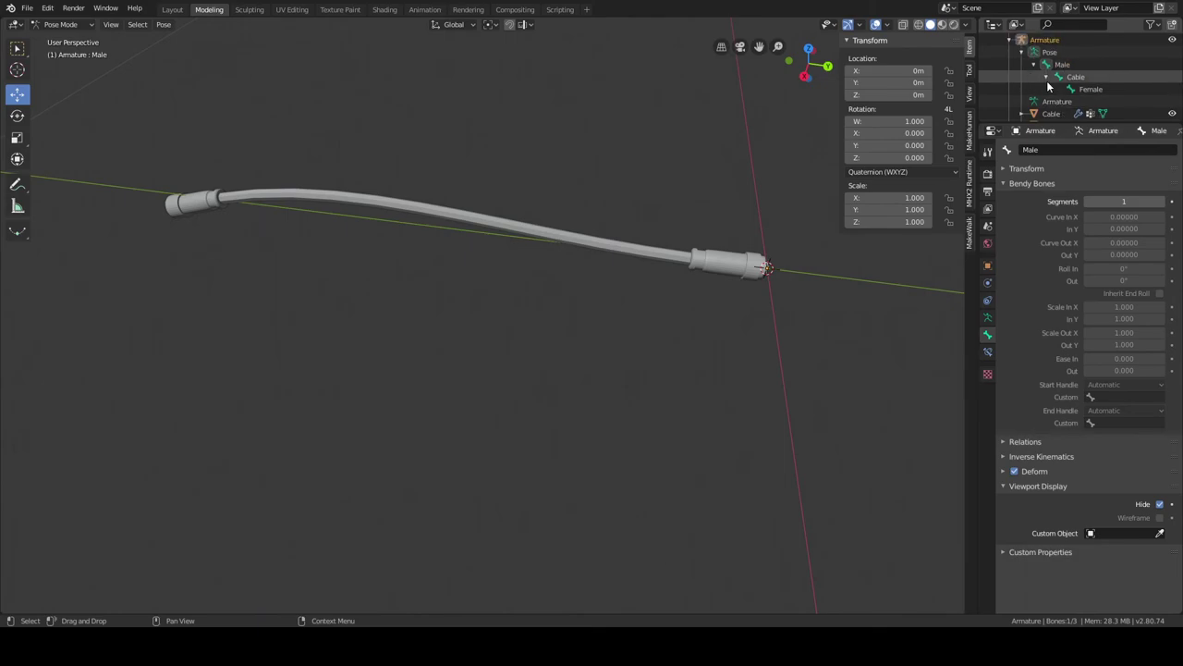
Select the Male bone and return the armature to Pose Mode.
left_click(1054, 88)
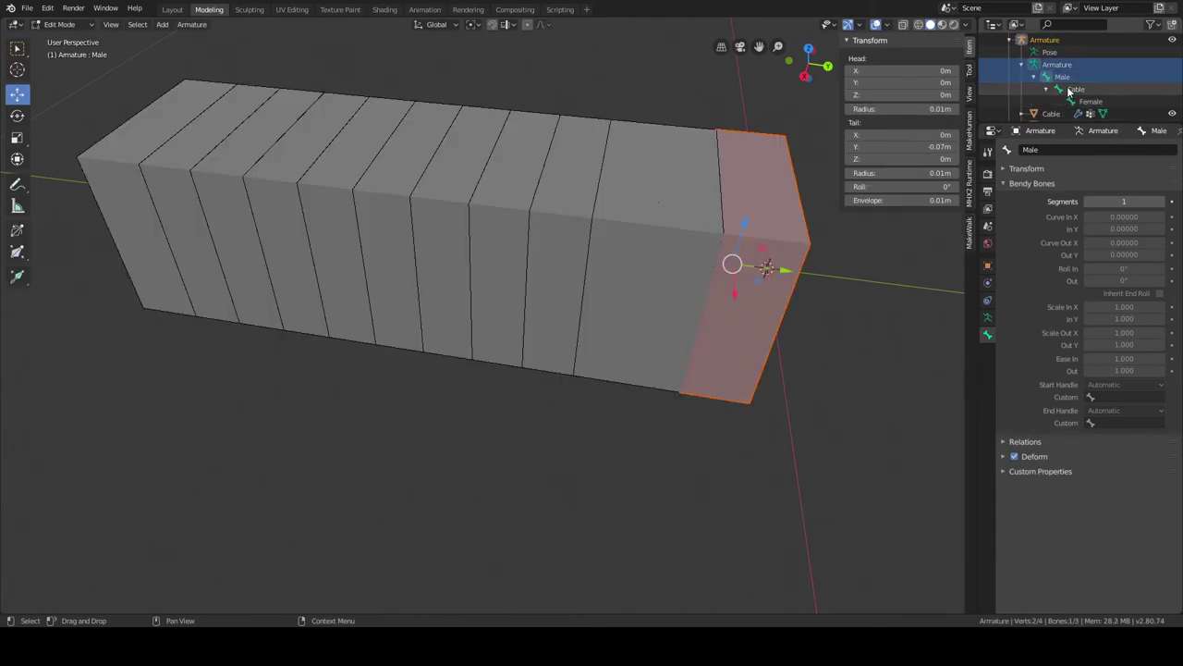
left_click(1064, 77)
scroll(1063, 64, "up", 2)
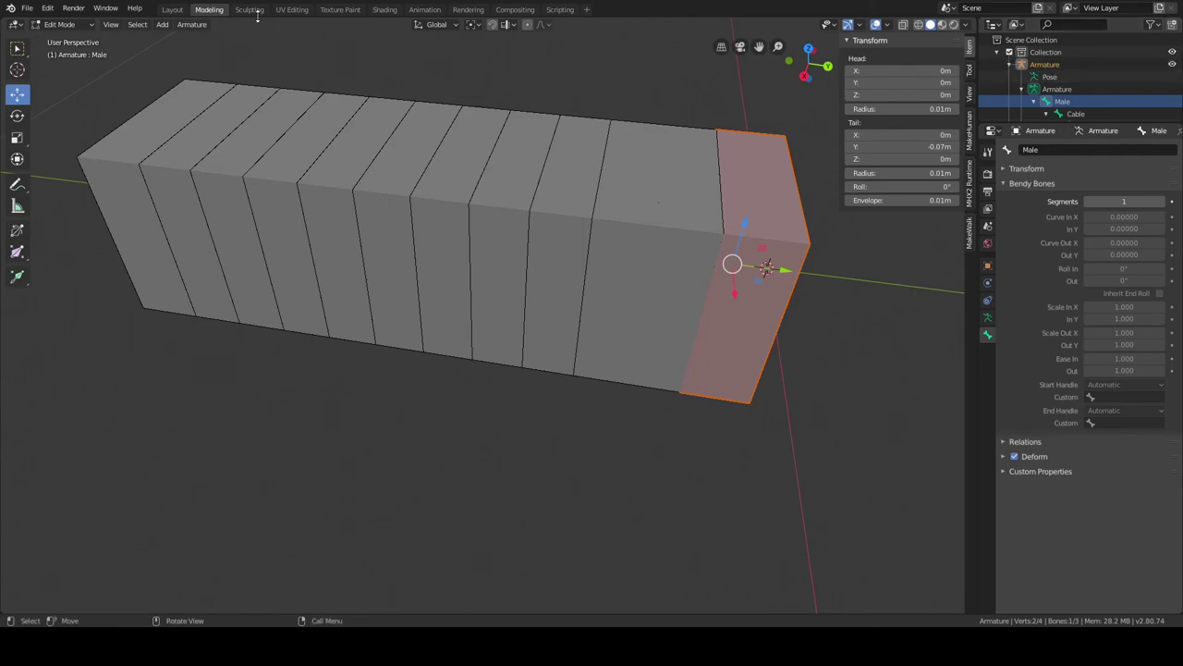
left_click(65, 25)
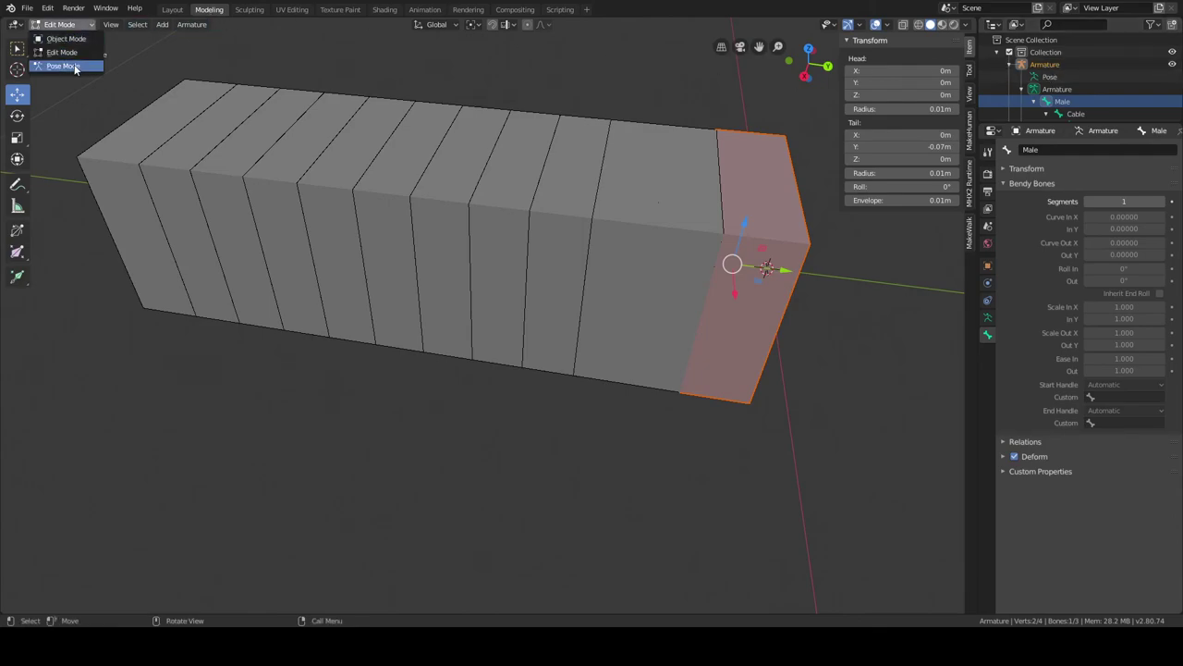
left_click(62, 66)
Pick the Rotate tool and orbit the view to see the cable lengthwise.
middle_click_drag(557, 188, 82, 188)
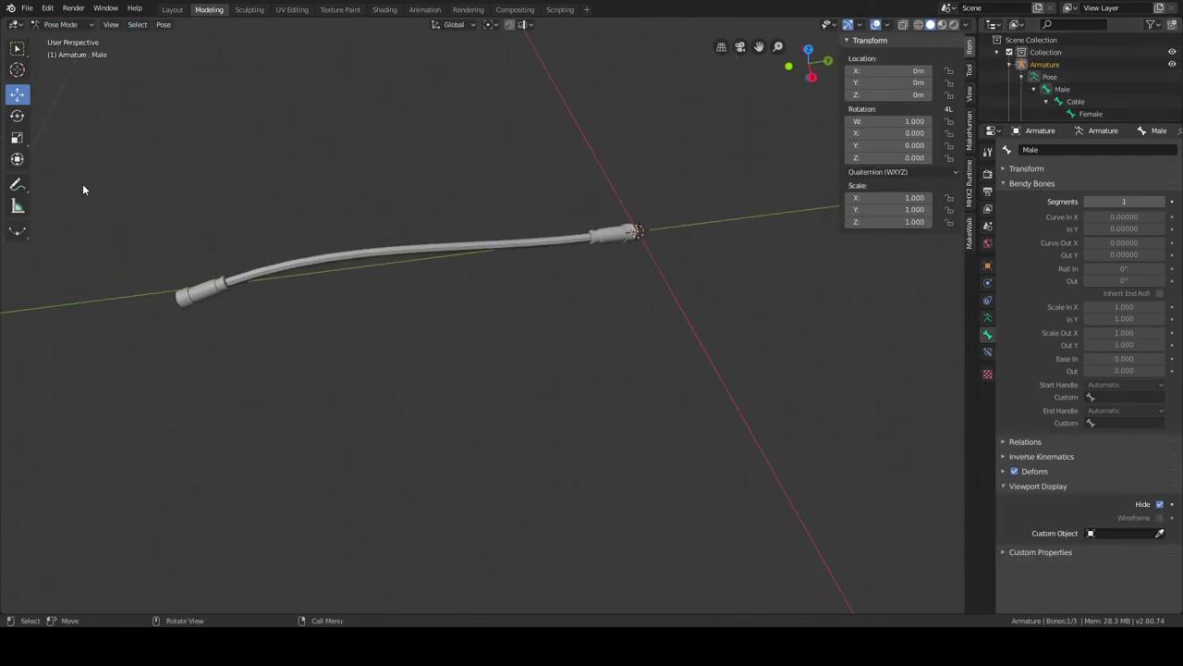
left_click(17, 116)
middle_click_drag(648, 233, 565, 243)
scroll(642, 228, "up", 3)
scroll(526, 203, "up", 2)
scroll(533, 215, "down", 2)
scroll(555, 250, "up", 2)
scroll(553, 260, "down", 2)
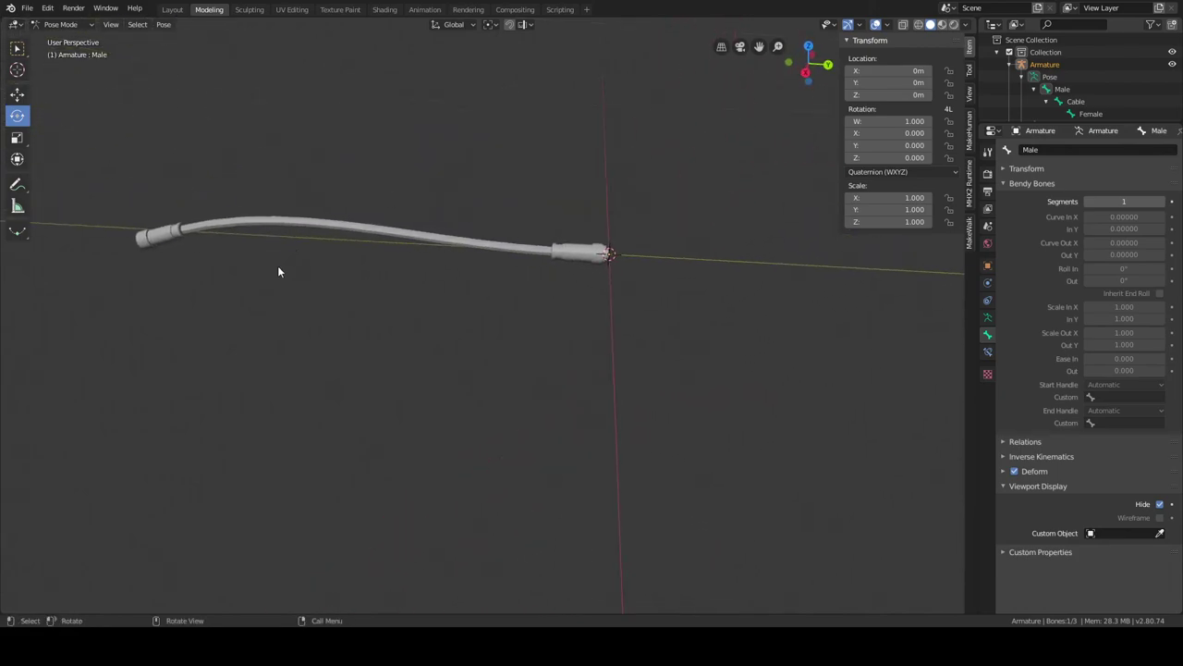
middle_click_drag(442, 292, 457, 314)
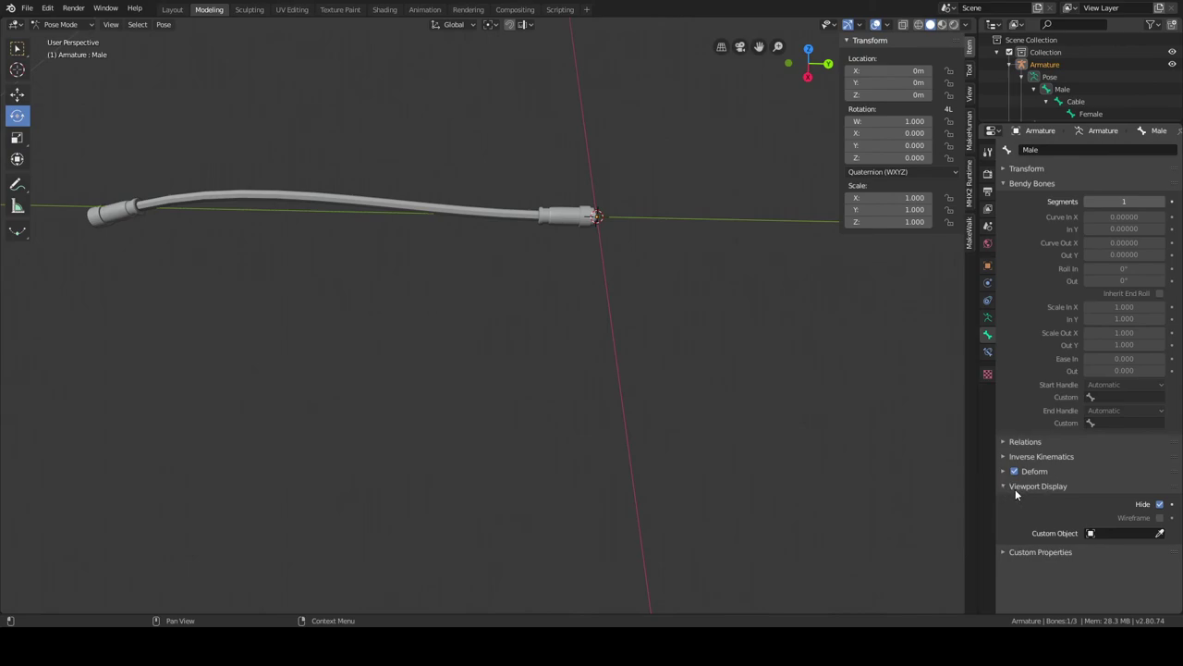
Unhide the Male bone's box shape, then test moving and rotating it, cancelling both.
left_click(1160, 504)
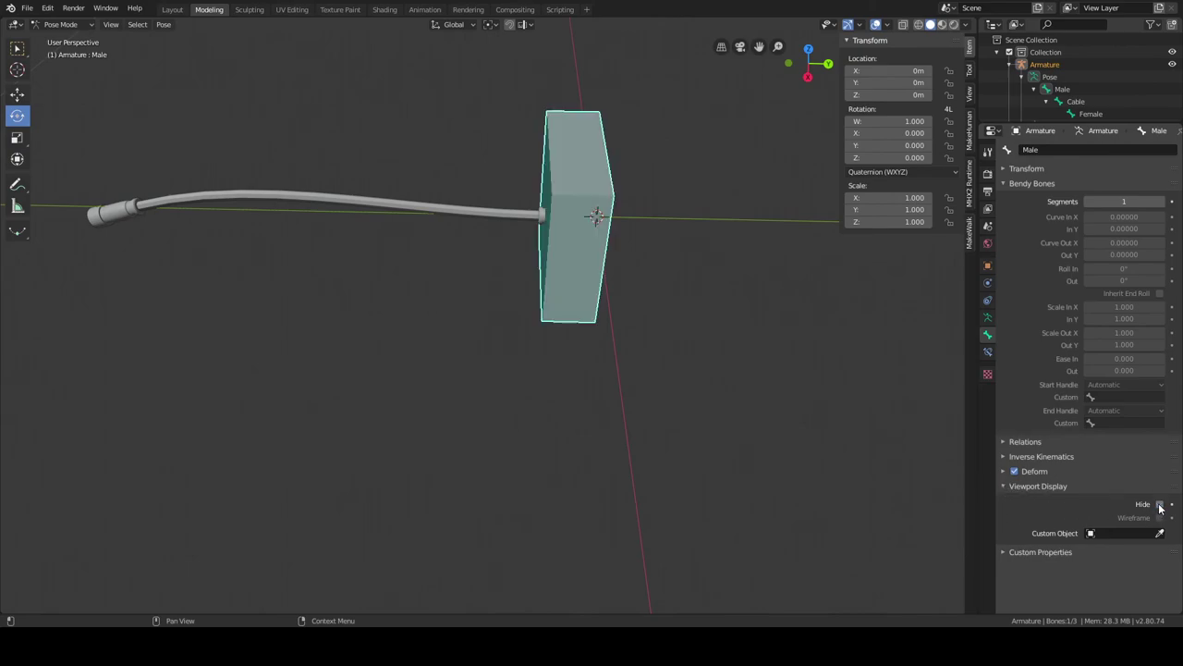
left_click(16, 93)
mouse_move(625, 201)
left_mouse_down()
mouse_move(602, 122)
mouse_move(602, 217)
mouse_move(542, 274)
mouse_move(576, 279)
mouse_move(660, 197)
mouse_move(601, 185)
mouse_move(613, 185)
left_mouse_up()
key("Escape")
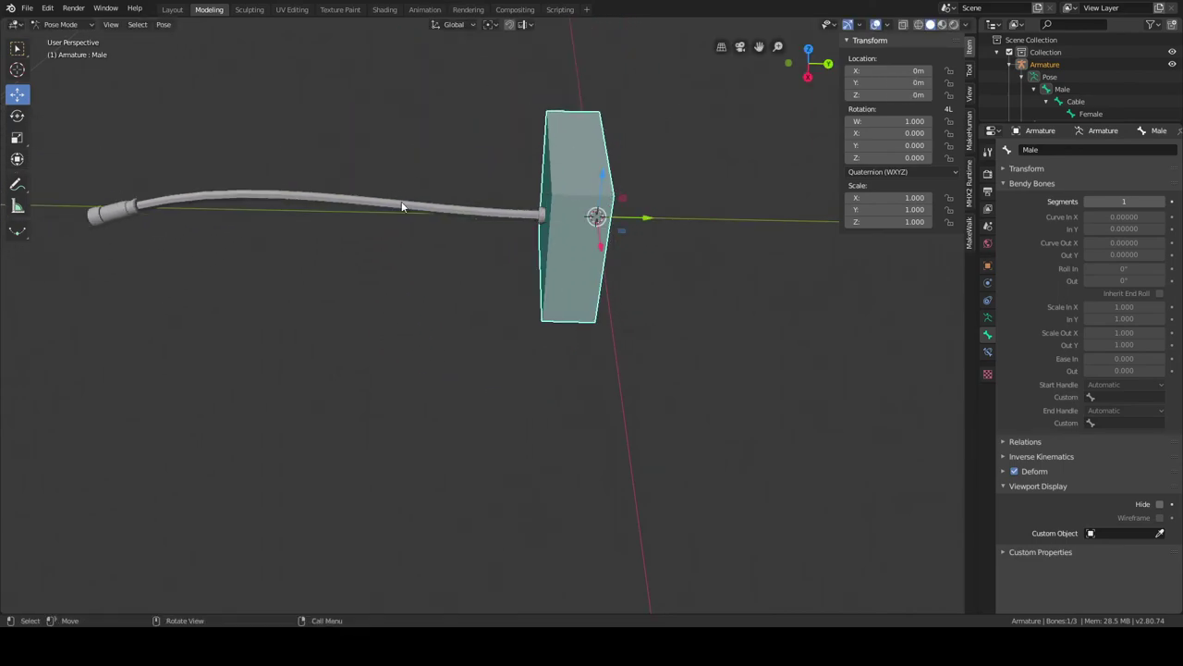
left_click(17, 115)
left_click_drag(637, 234, 638, 231)
key("Escape")
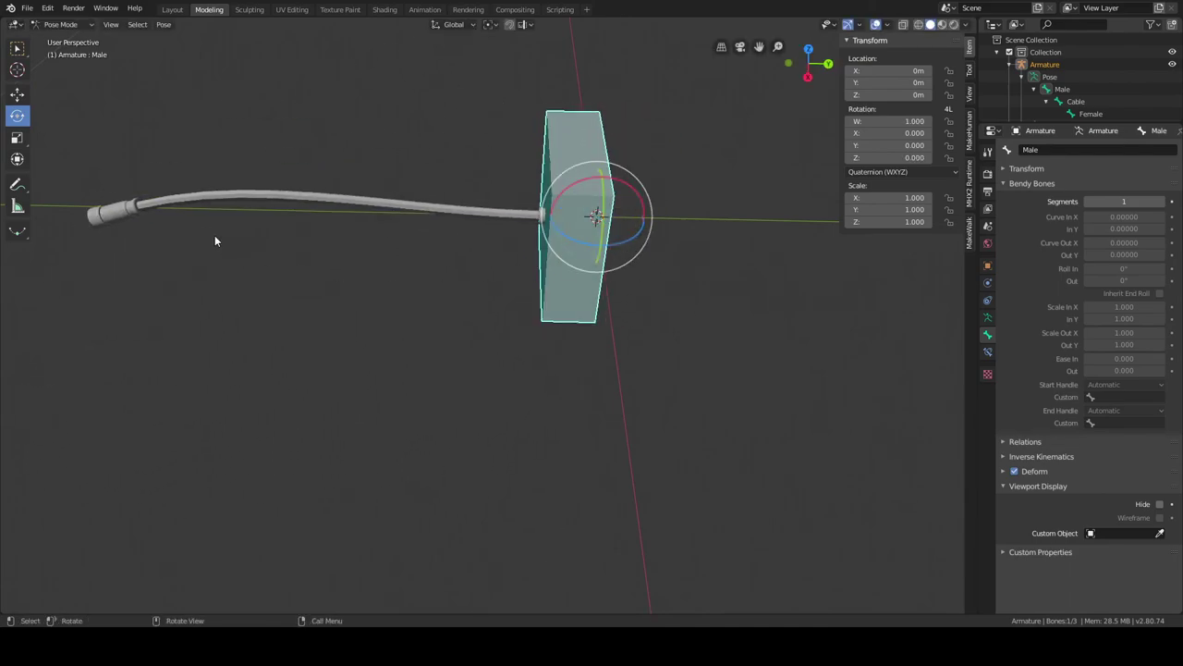
In right orthographic view, trial a trackball rotation of the connector bone, cancel it, then orbit back.
left_click(15, 52)
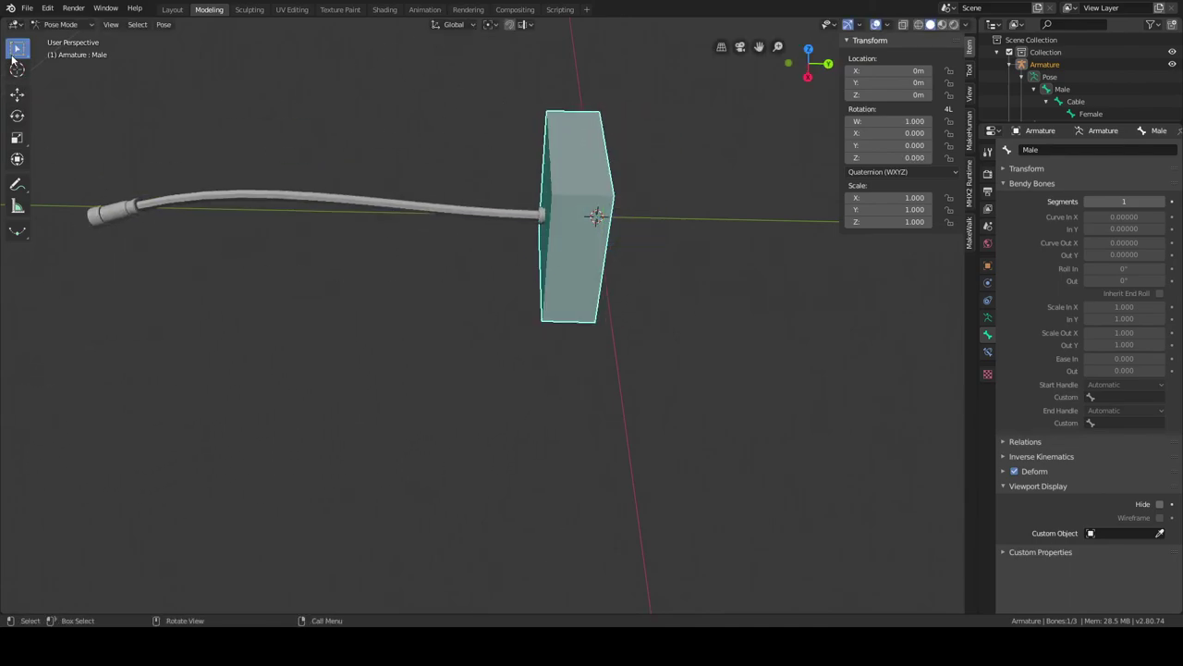
left_click(17, 115)
scroll(320, 252, "down", 2)
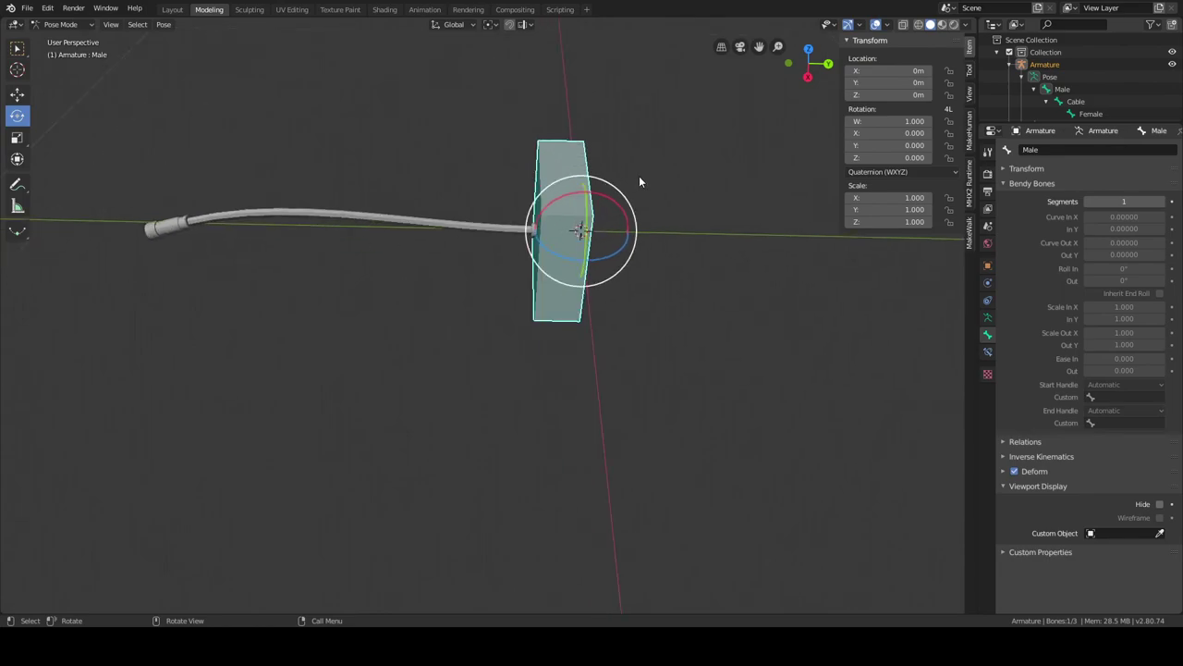
left_click(807, 77)
mouse_move(623, 277)
left_mouse_down()
mouse_move(629, 317)
mouse_move(621, 287)
left_mouse_up()
right_click(621, 287)
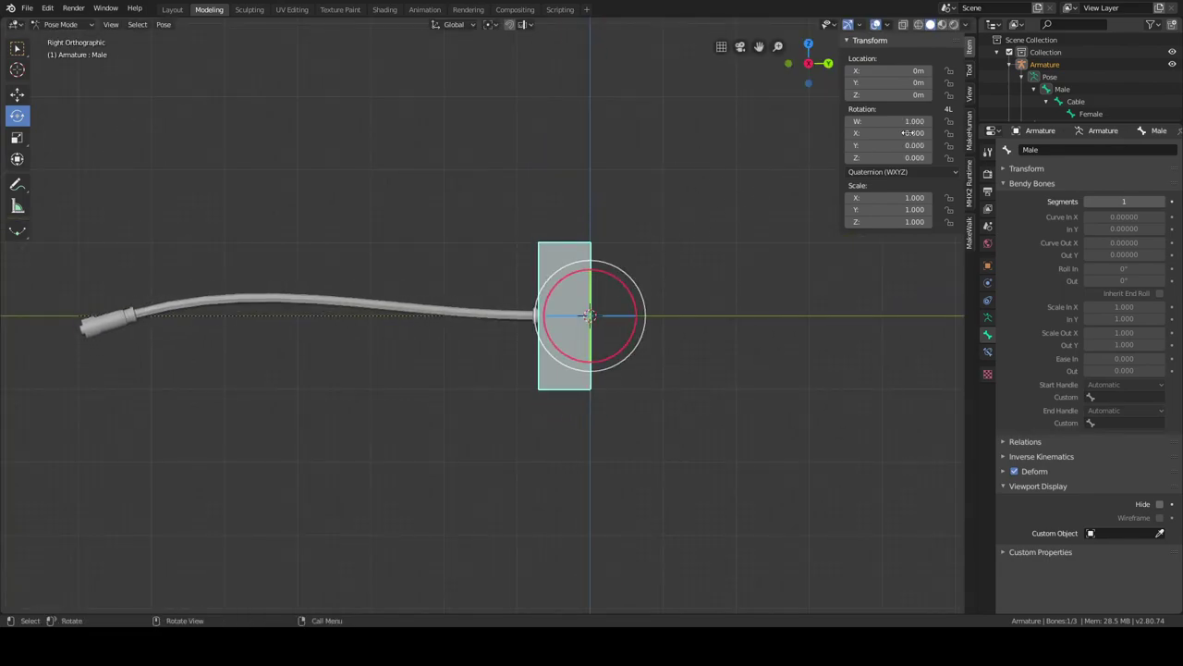
middle_click_drag(748, 323, 402, 175)
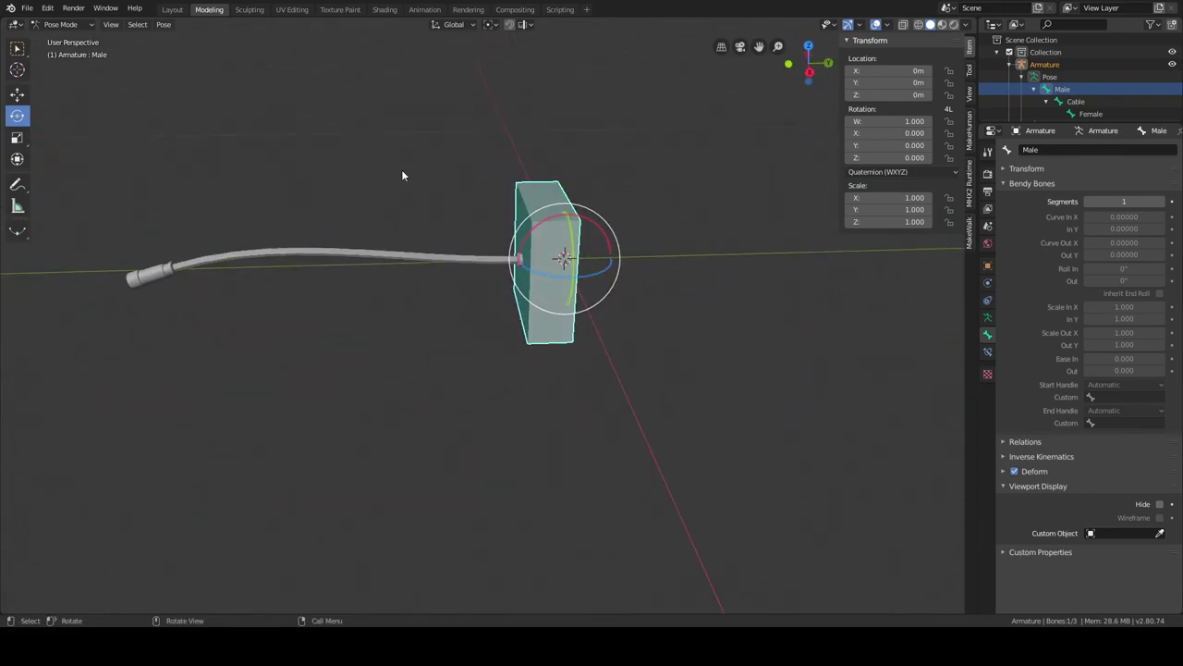
left_click(472, 25)
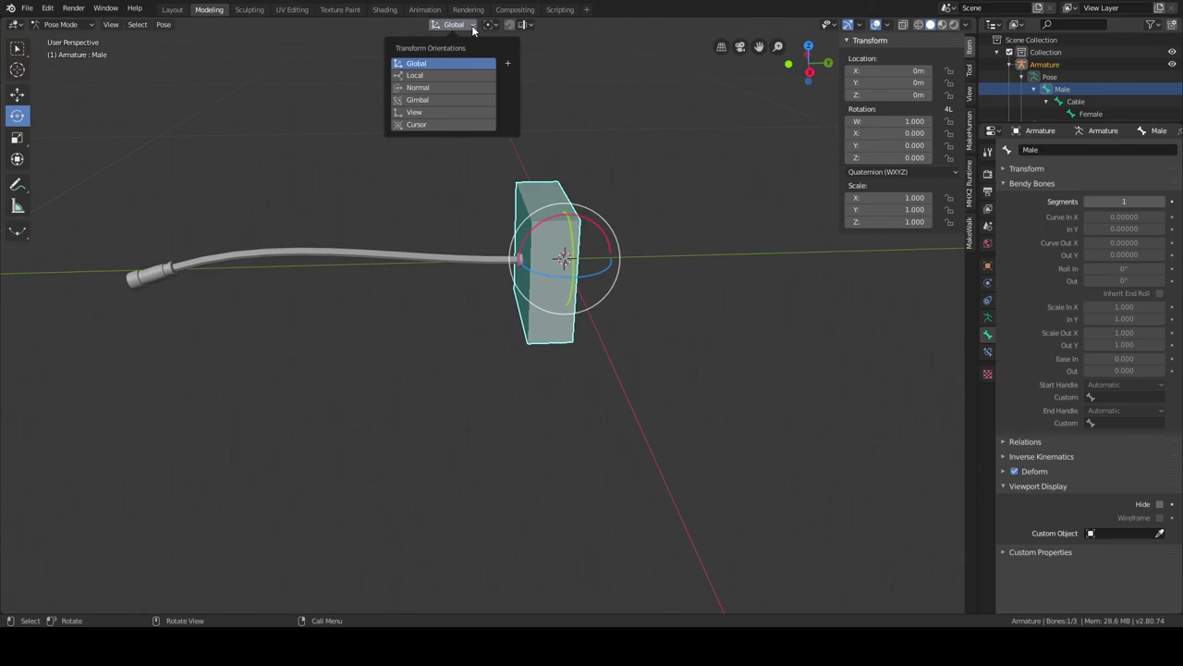
left_click(438, 75)
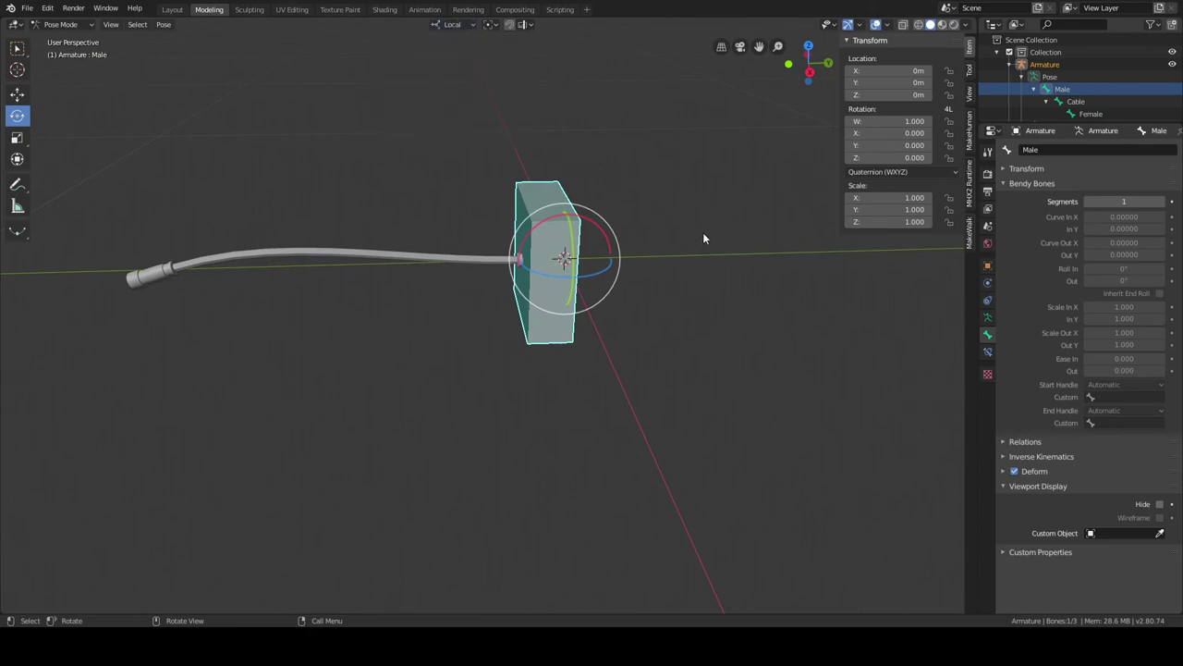
key("r")
key("r")
key("Escape")
left_click(466, 29)
left_click(445, 62)
middle_click_drag(687, 198, 518, 280)
left_click(756, 266)
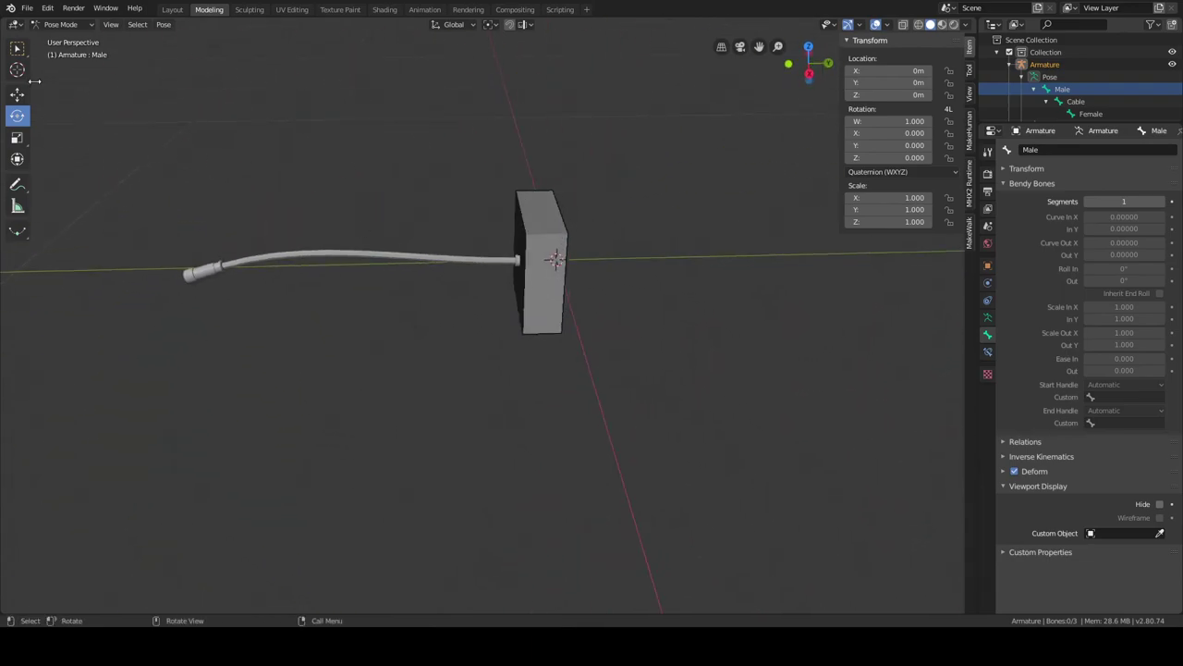
Choose the Select Box tool and zoom and orbit around the connector box and cable.
left_click(17, 48)
scroll(412, 259, "down", 3)
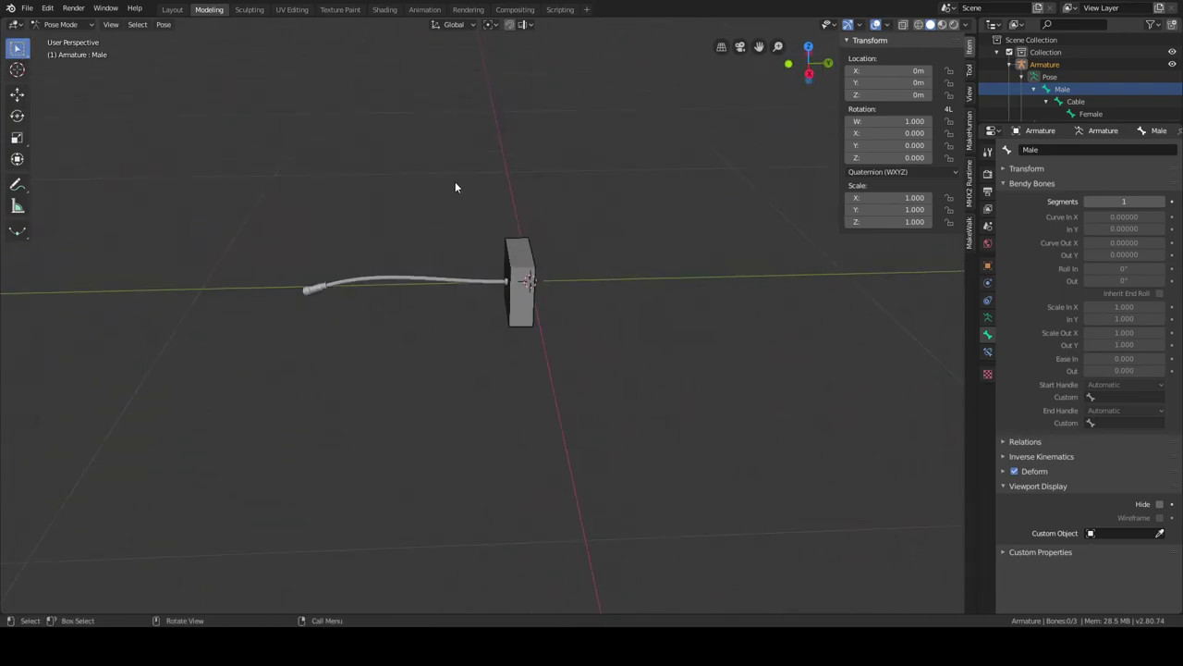
scroll(1030, 79, "down", 2)
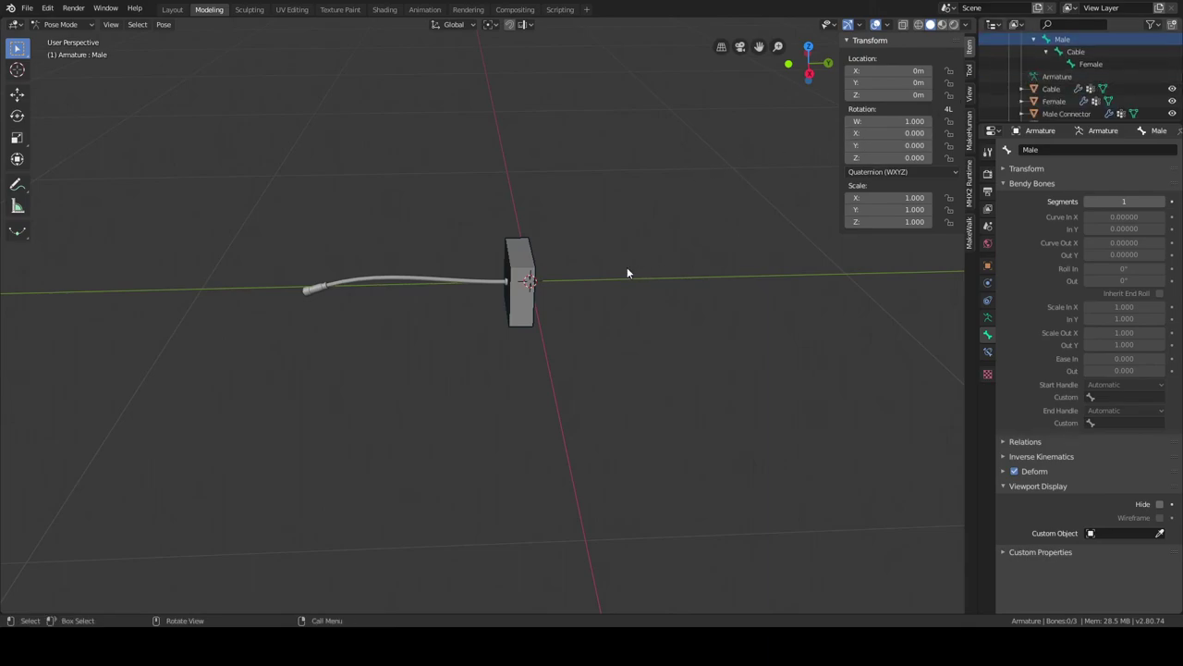
scroll(504, 243, "up", 2)
scroll(1064, 74, "up", 2)
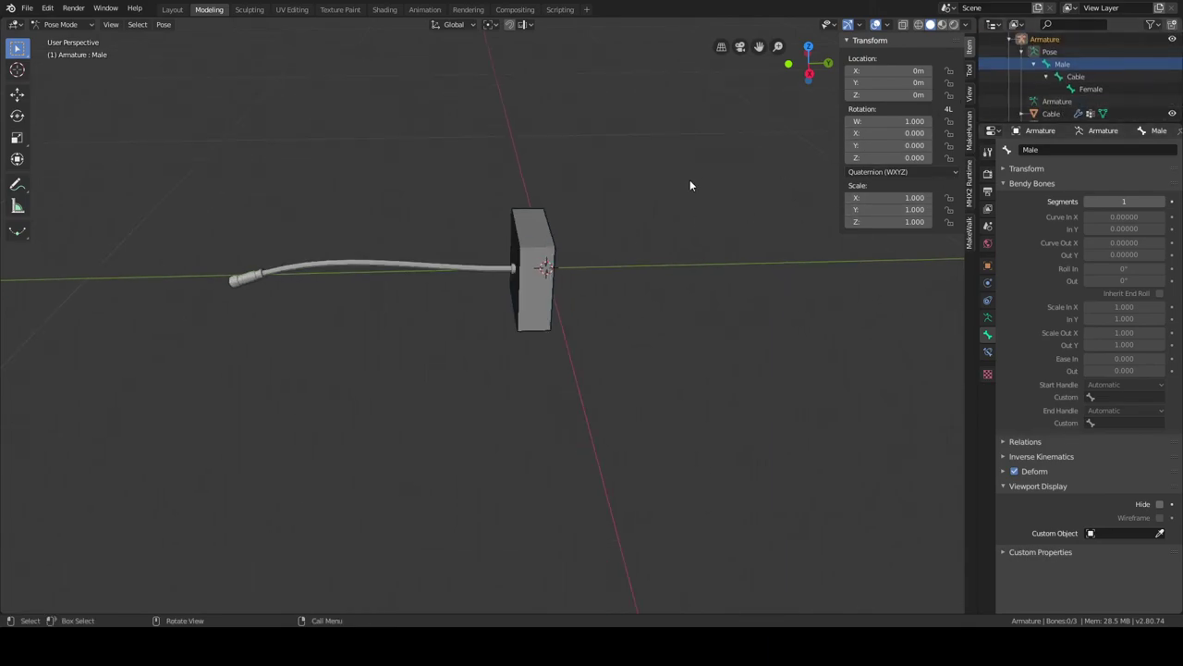
scroll(654, 194, "down", 3)
scroll(654, 194, "up", 2)
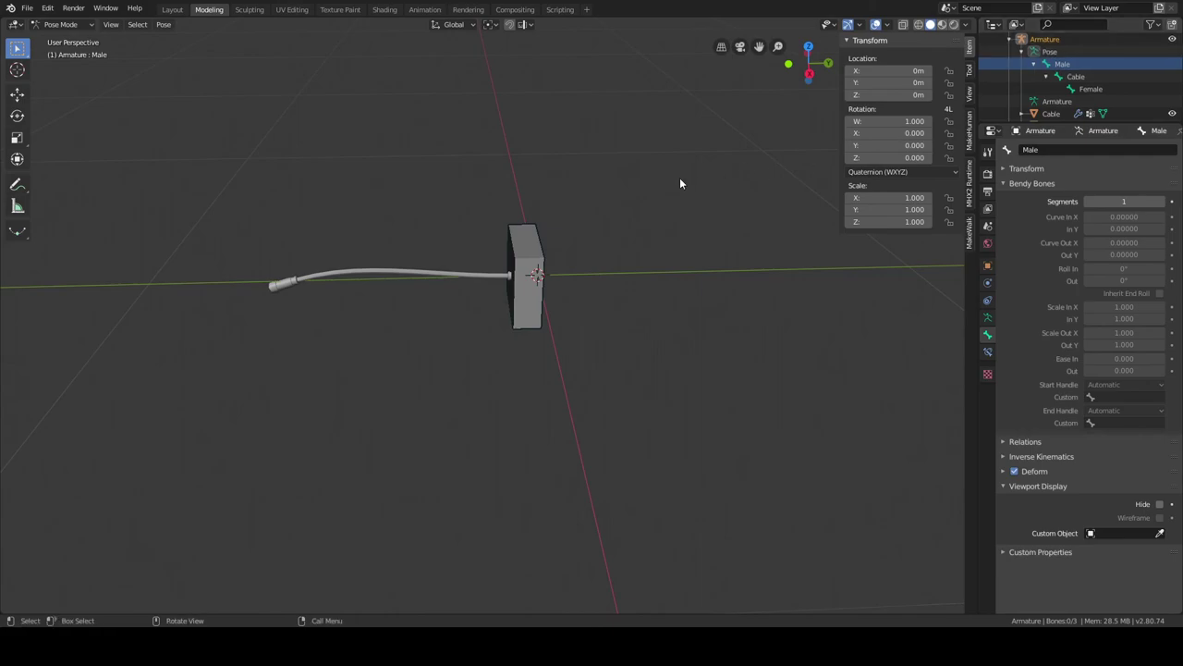
scroll(680, 181, "down", 2)
middle_click_drag(677, 185, 643, 227)
scroll(621, 198, "up", 3)
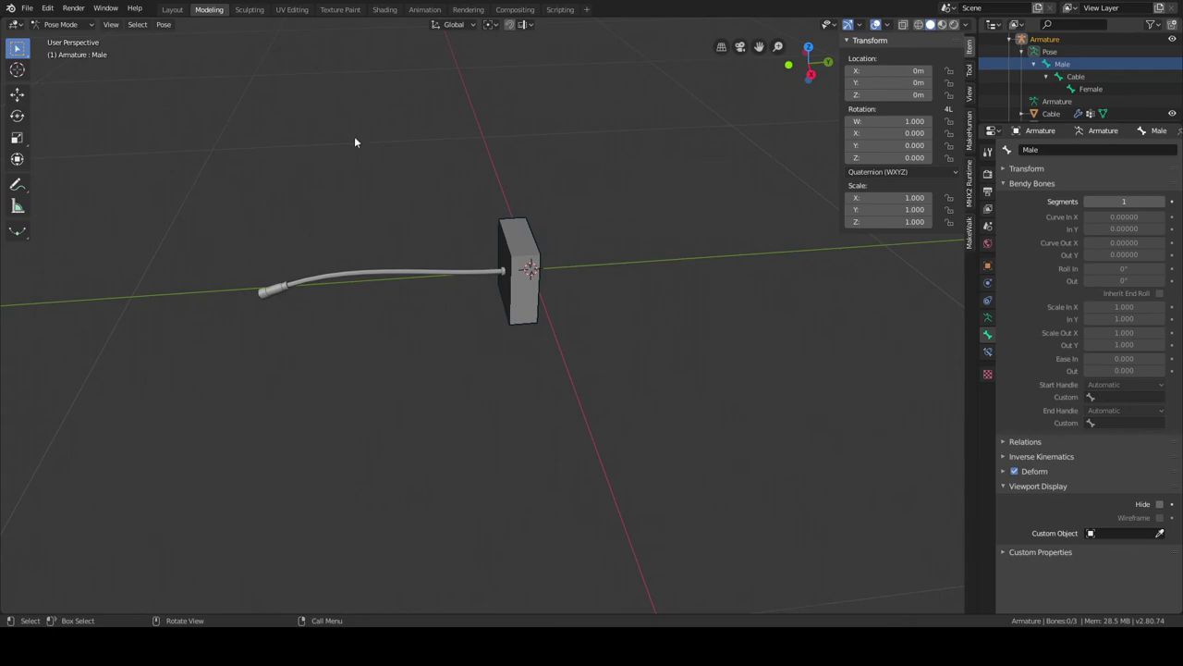
Switch to the Layout workspace and orbit around the connector box.
left_click(172, 9)
scroll(534, 199, "down", 3)
middle_click_drag(535, 199, 455, 245)
scroll(455, 245, "up", 3)
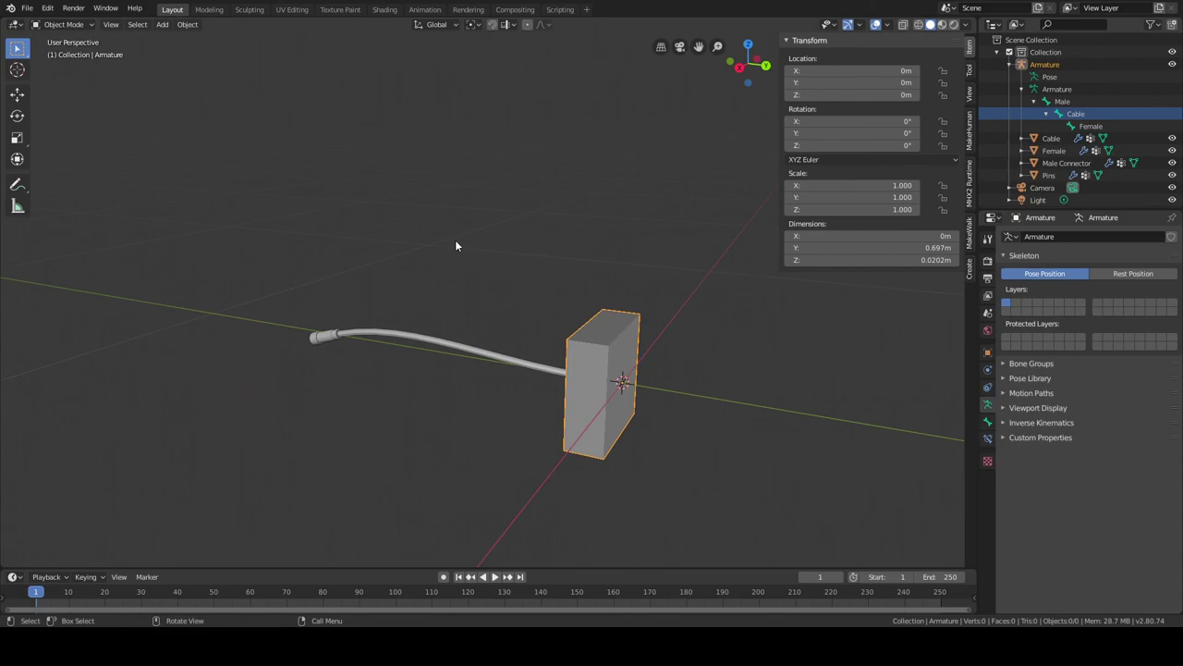